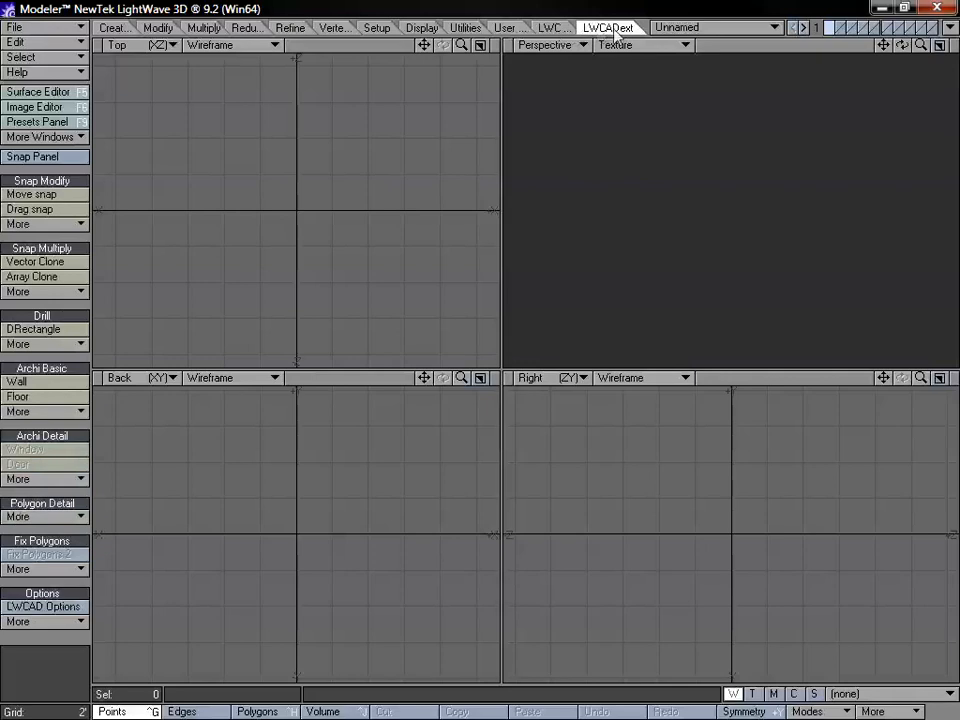
Show the LWCAD tool set and open the Snap Panel, placing it over the Right view
{"action": "left_click", "coordinate": [562, 29]}
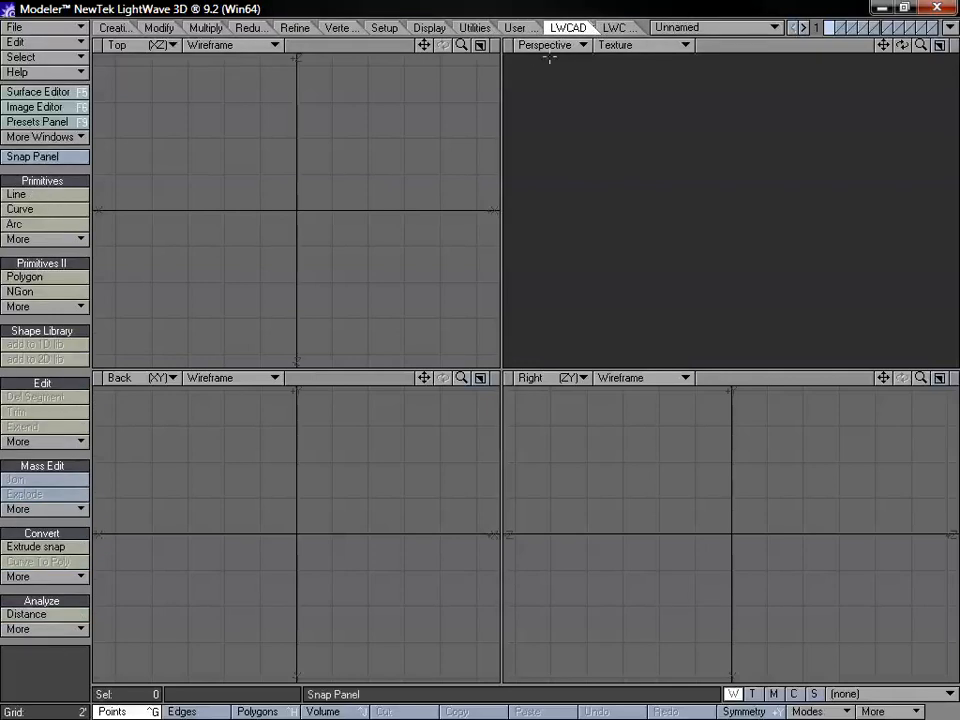
{"action": "left_click", "coordinate": [612, 27]}
{"action": "left_click", "coordinate": [562, 27]}
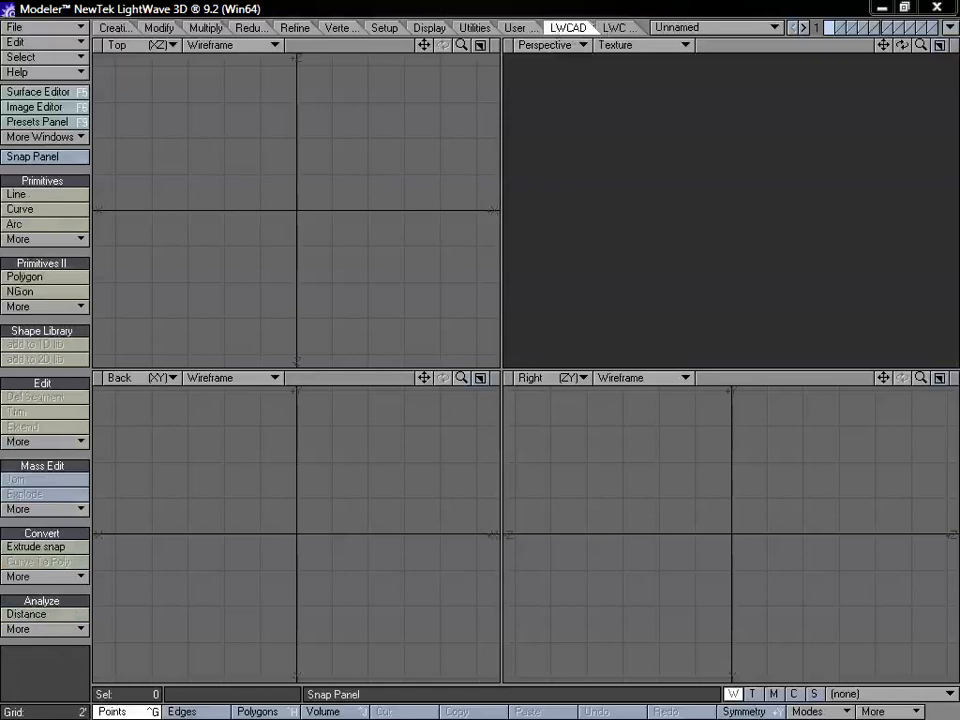
{"action": "left_click", "coordinate": [33, 156]}
{"action": "left_click_drag", "start_coordinate": [786, 47], "coordinate": [784, 311]}
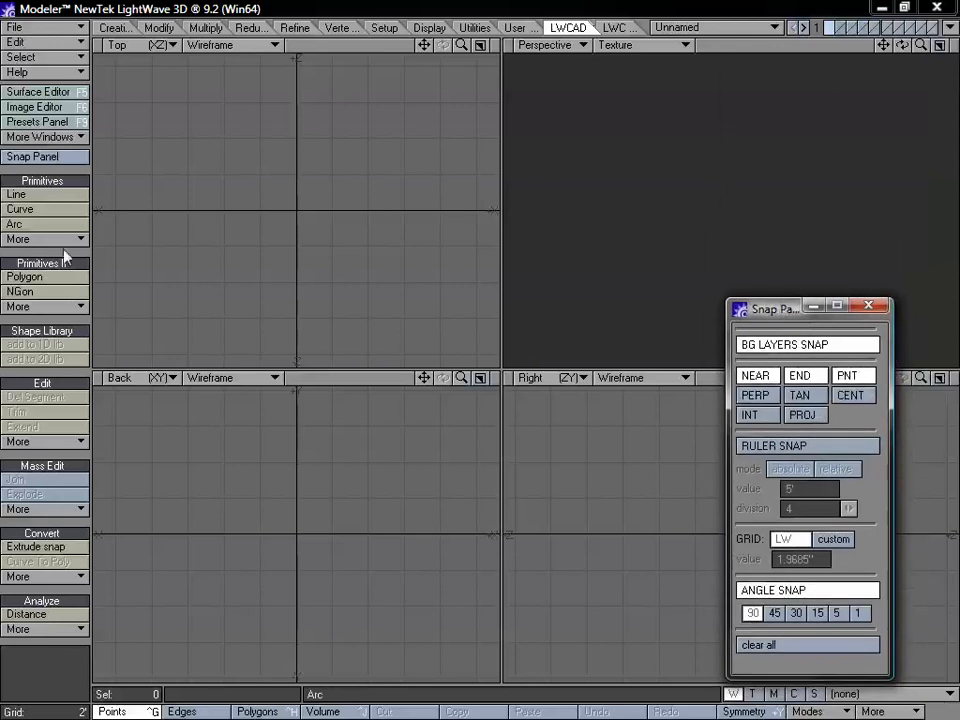
Turn off NEAR, END and PNT snapping
{"action": "left_click", "coordinate": [769, 373]}
{"action": "left_click", "coordinate": [802, 376]}
{"action": "left_click", "coordinate": [838, 376]}
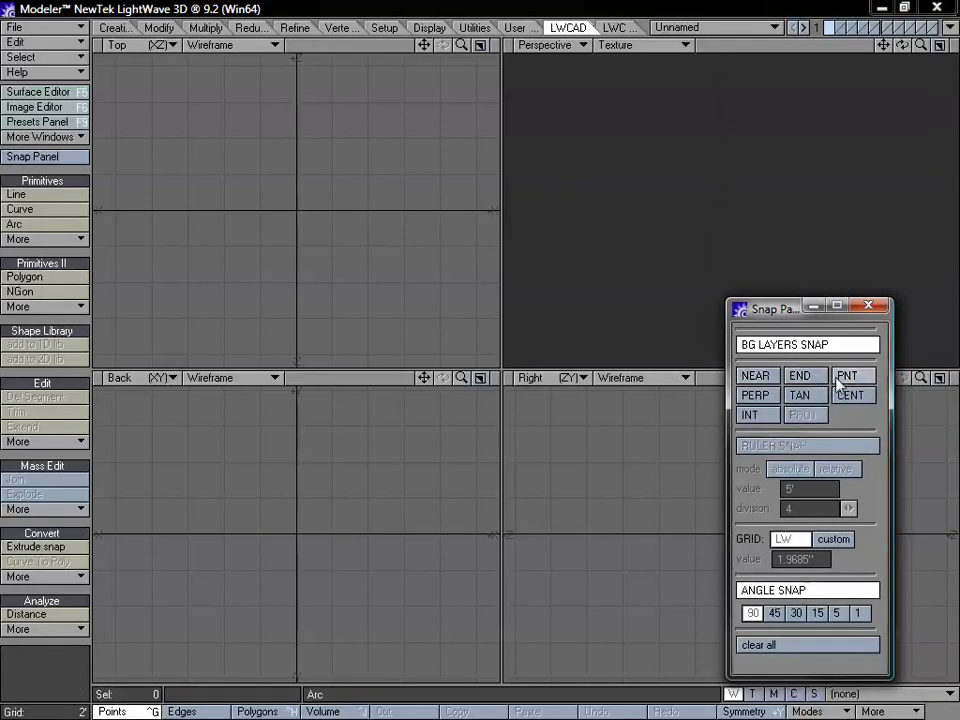
{"action": "left_click_drag", "start_coordinate": [780, 312], "coordinate": [777, 297]}
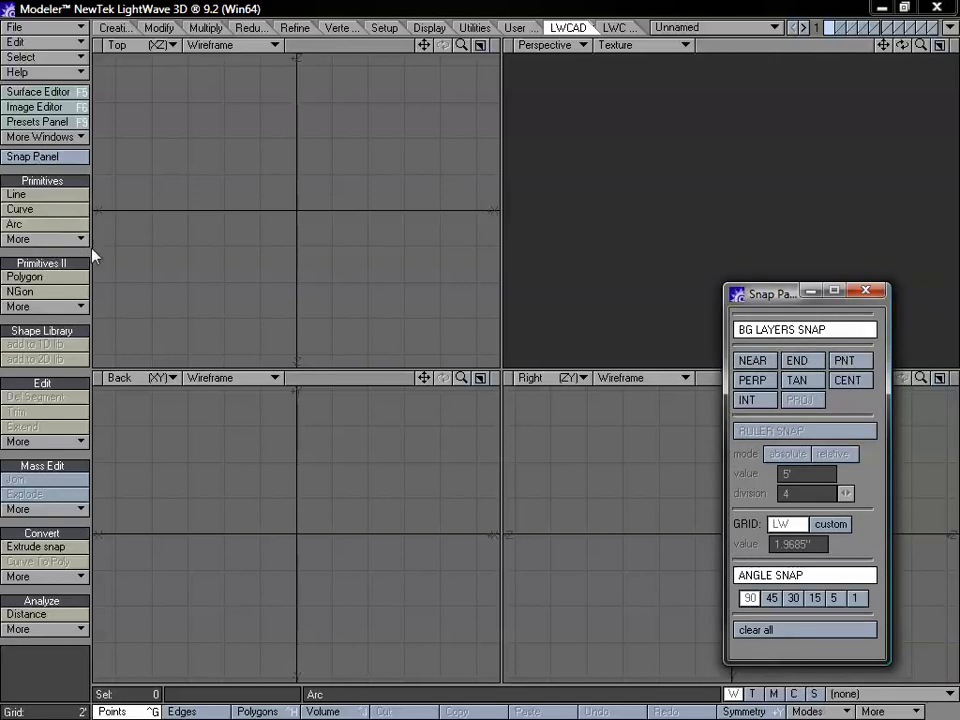
Draw a straight line about 10'2" long along Z in the Top view, using 90-degree angle snap
{"action": "left_click", "coordinate": [67, 196]}
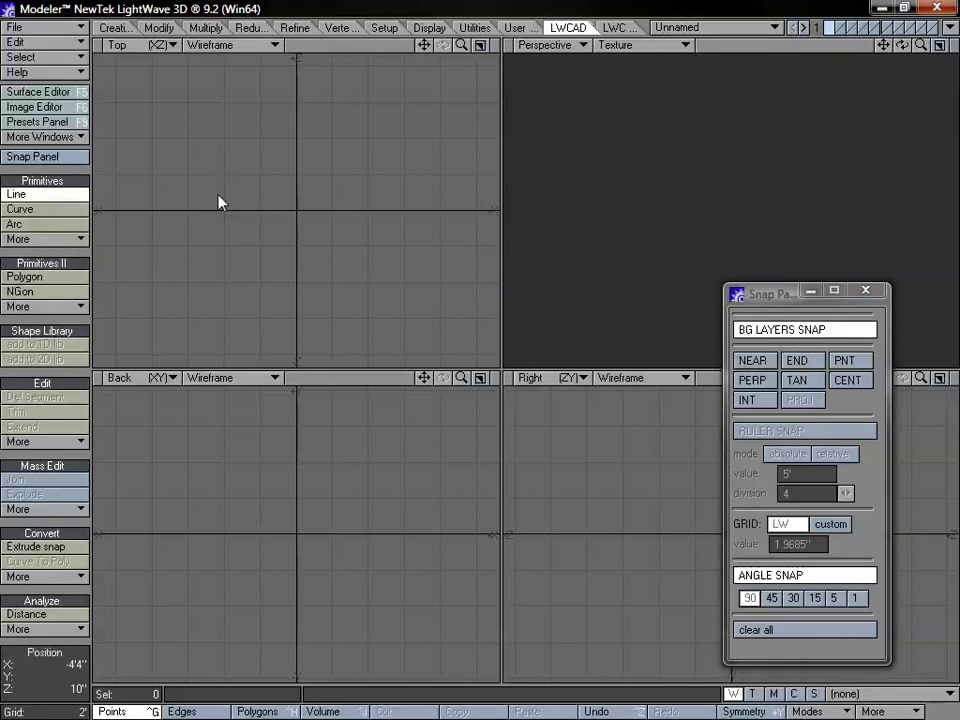
{"action": "left_click", "coordinate": [214, 297]}
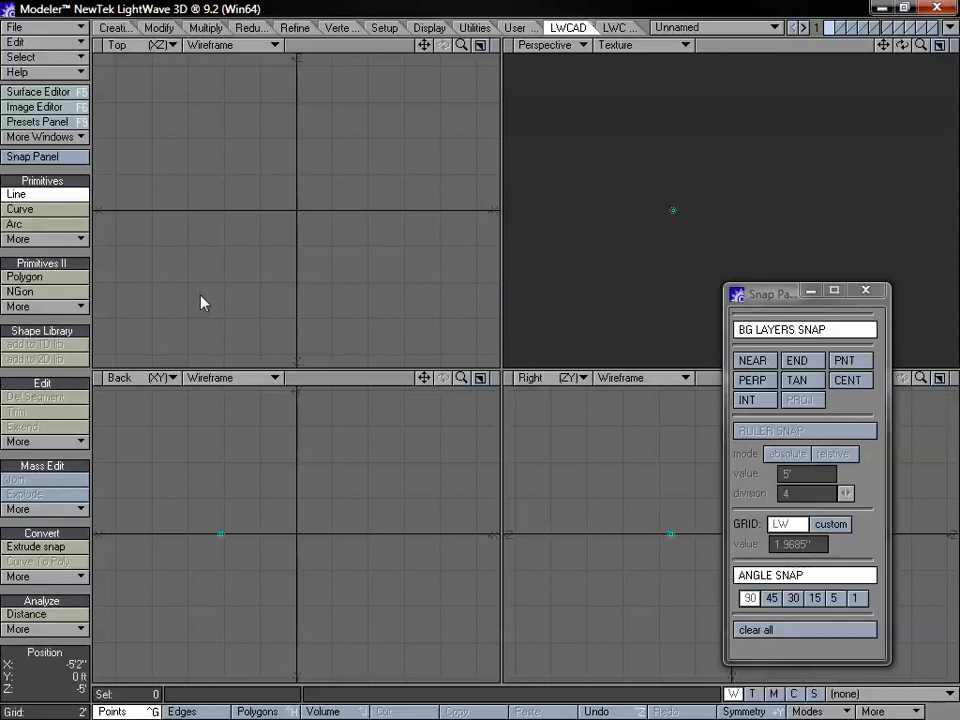
{"action": "left_click", "coordinate": [362, 136]}
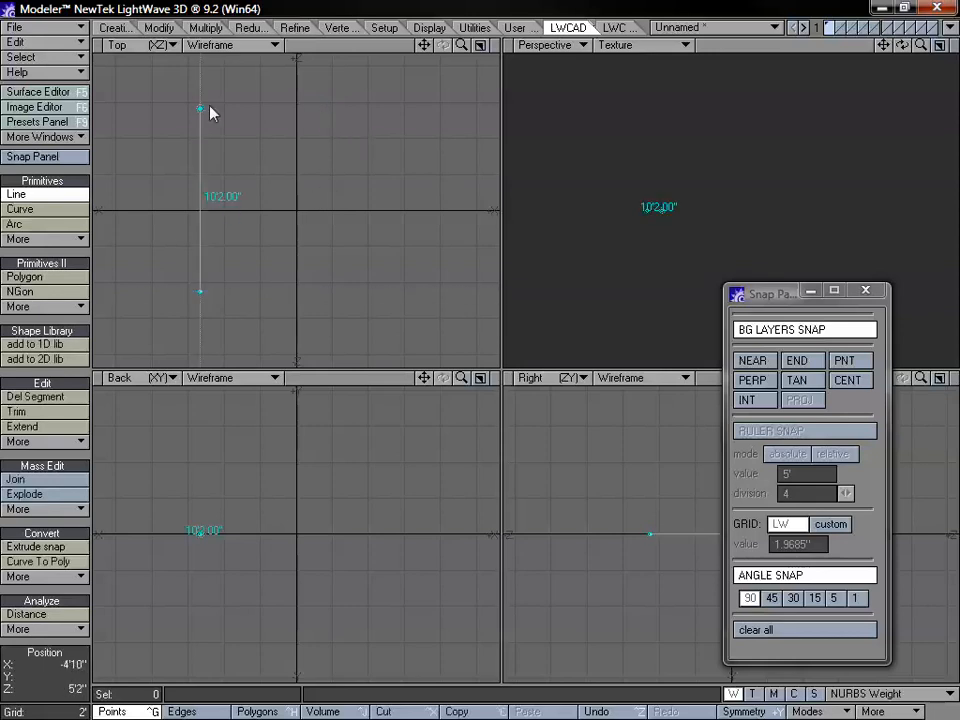
Turn off angle snap, reshape the line freely to about 10'9" long, and add a second segment about 11' long
{"action": "left_click", "coordinate": [789, 575]}
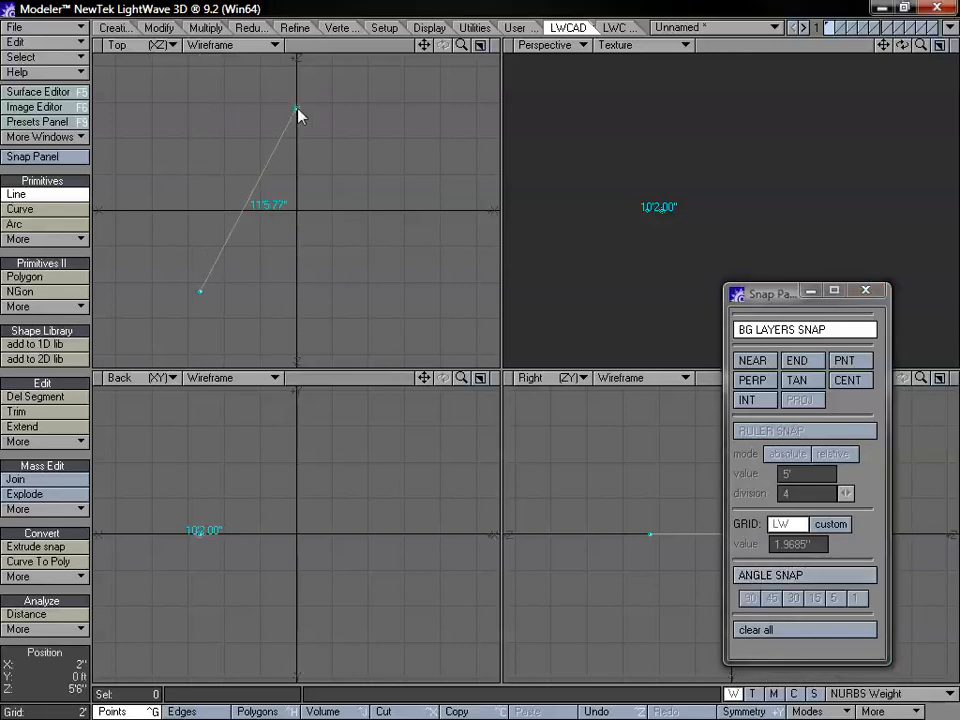
{"action": "left_click", "coordinate": [296, 106]}
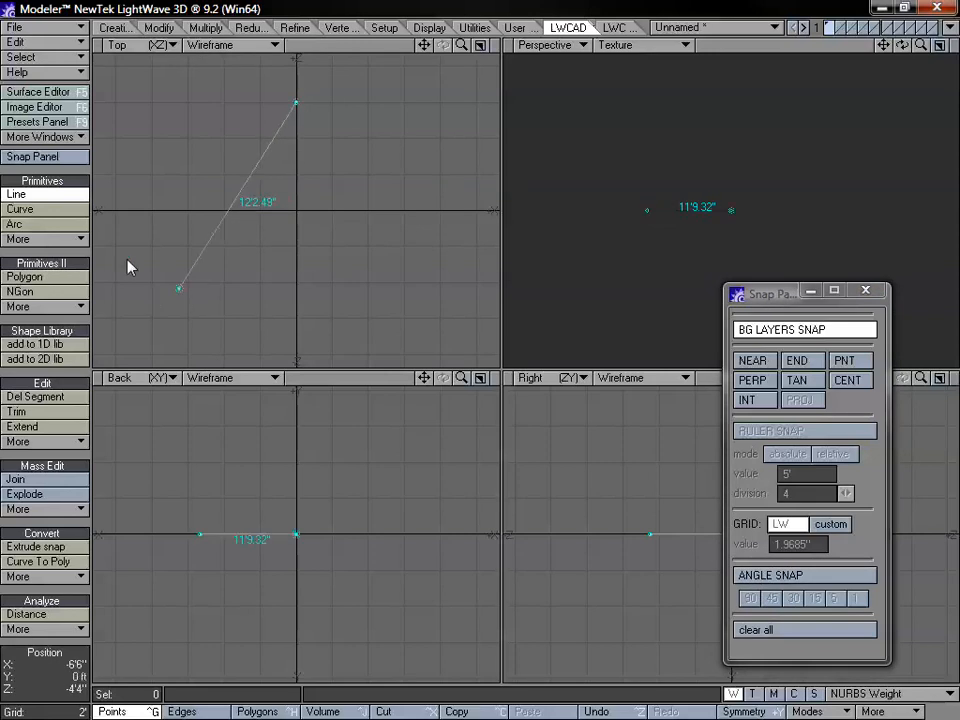
{"action": "left_click", "coordinate": [140, 218]}
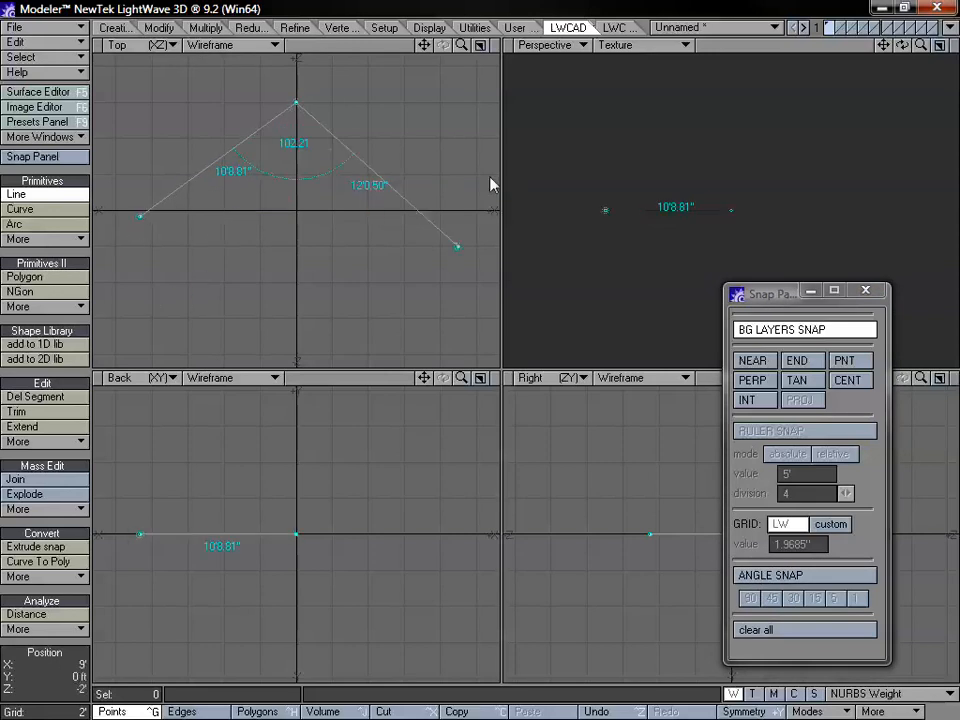
{"action": "left_click", "coordinate": [434, 245]}
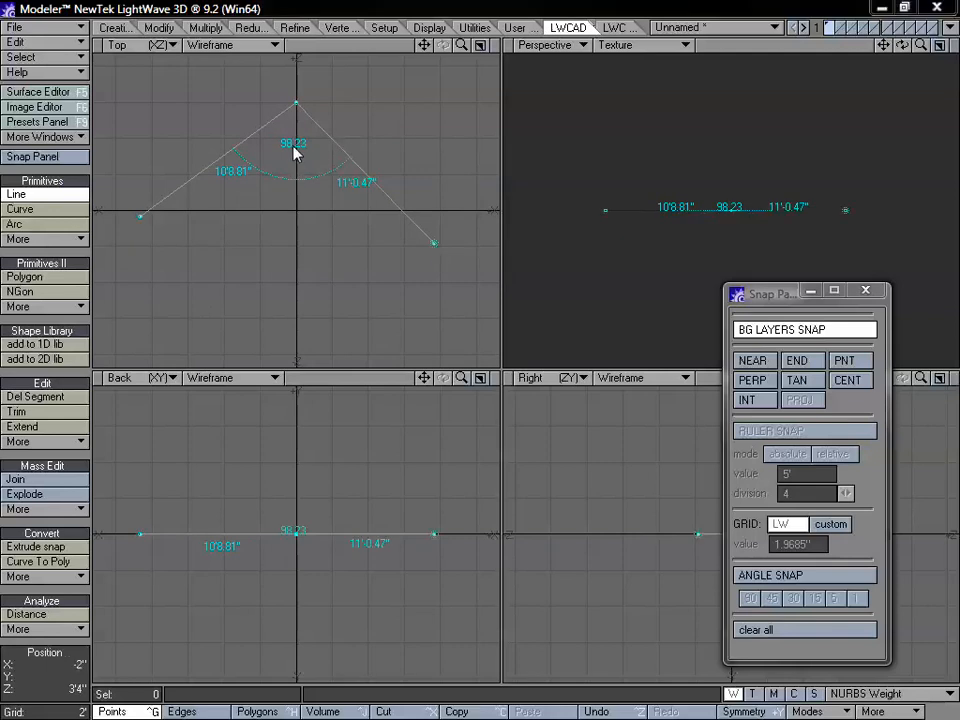
Open the Line tool's numeric settings and toggle the distance and angle display off and back on
{"action": "key", "text": "n"}
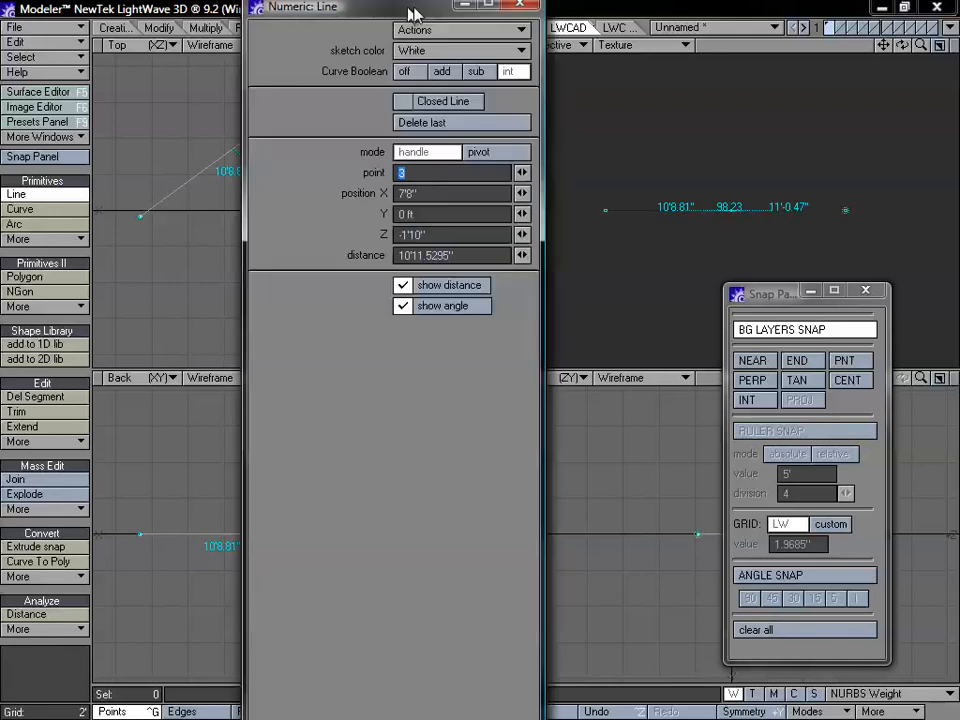
{"action": "left_click_drag", "start_coordinate": [414, 14], "coordinate": [572, 86]}
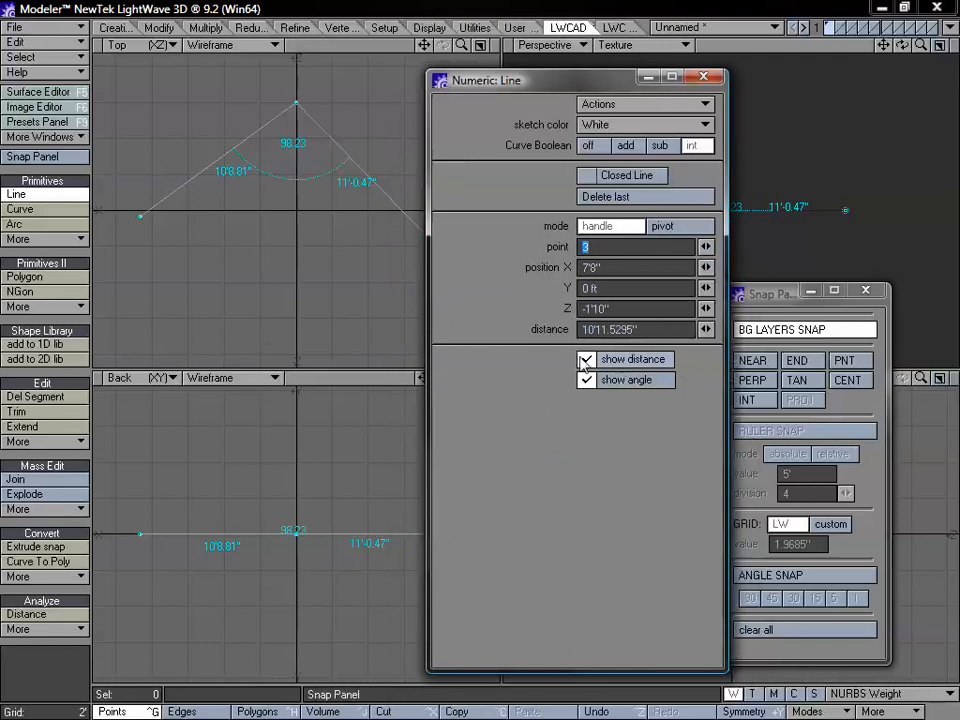
{"action": "left_click", "coordinate": [636, 363]}
{"action": "left_click", "coordinate": [625, 381]}
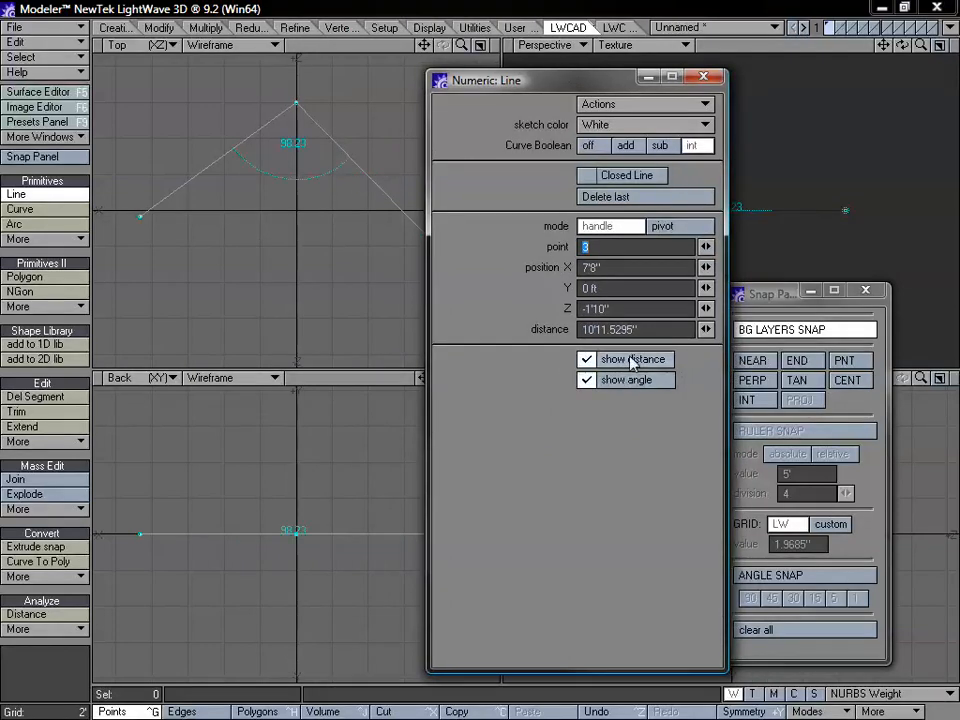
{"action": "left_click_drag", "start_coordinate": [522, 83], "coordinate": [552, 83]}
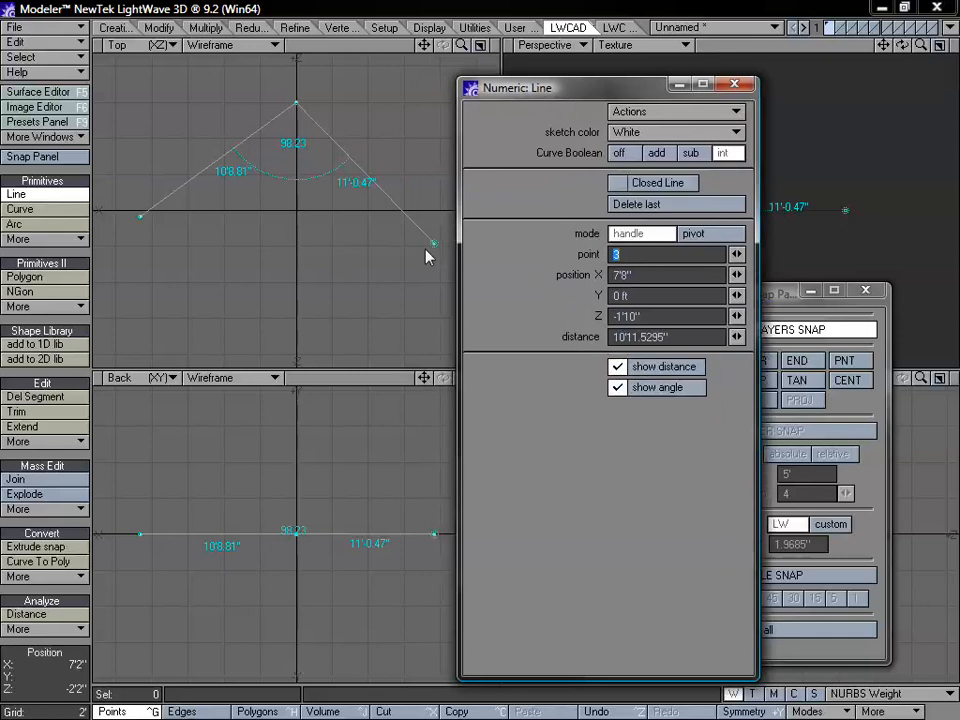
Shorten the second segment to about 7'7" and extend the line with two more segments, about 8' and 7'11" long
{"action": "left_click_drag", "start_coordinate": [434, 244], "coordinate": [416, 168]}
{"action": "left_click", "coordinate": [360, 301]}
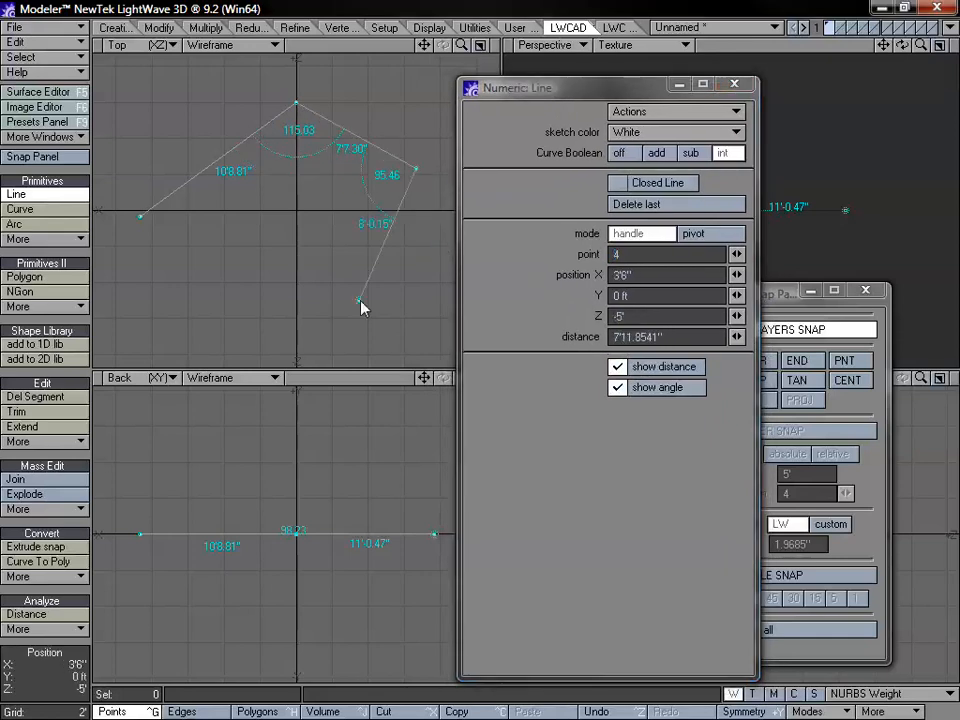
{"action": "left_click", "coordinate": [242, 283]}
{"action": "left_click_drag", "start_coordinate": [242, 345], "coordinate": [222, 291]}
Set Curve Boolean to off for the line
{"action": "mouse_move", "coordinate": [617, 87]}
{"action": "left_mouse_down"}
{"action": "mouse_move", "coordinate": [525, 90]}
{"action": "mouse_move", "coordinate": [583, 80]}
{"action": "mouse_move", "coordinate": [607, 89]}
{"action": "left_mouse_up"}
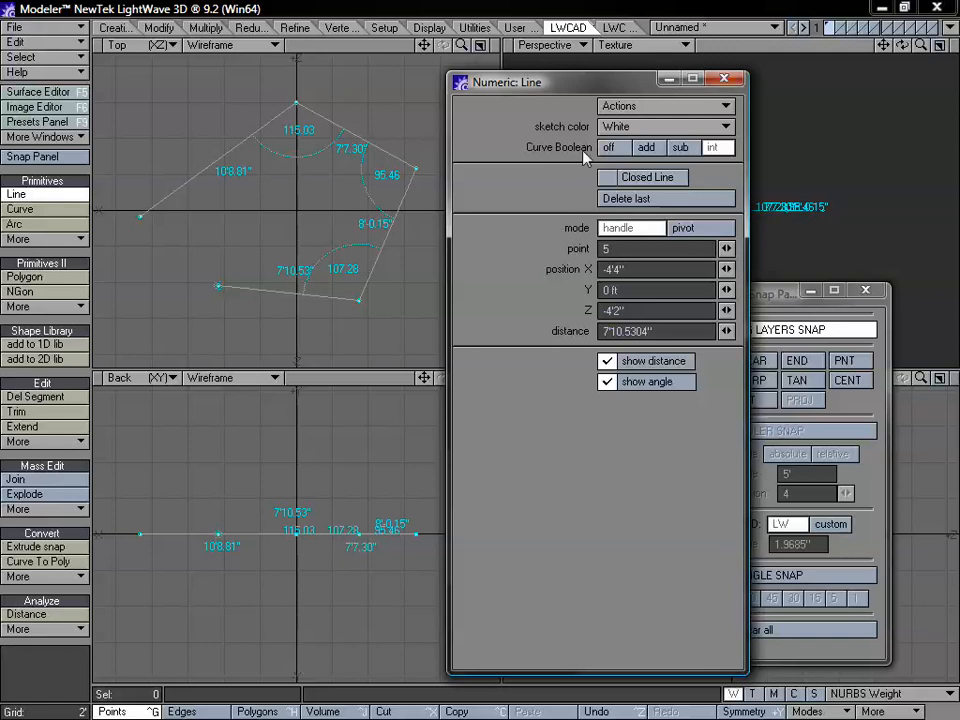
{"action": "left_click_drag", "start_coordinate": [460, 78], "coordinate": [404, 82]}
{"action": "left_click", "coordinate": [565, 154]}
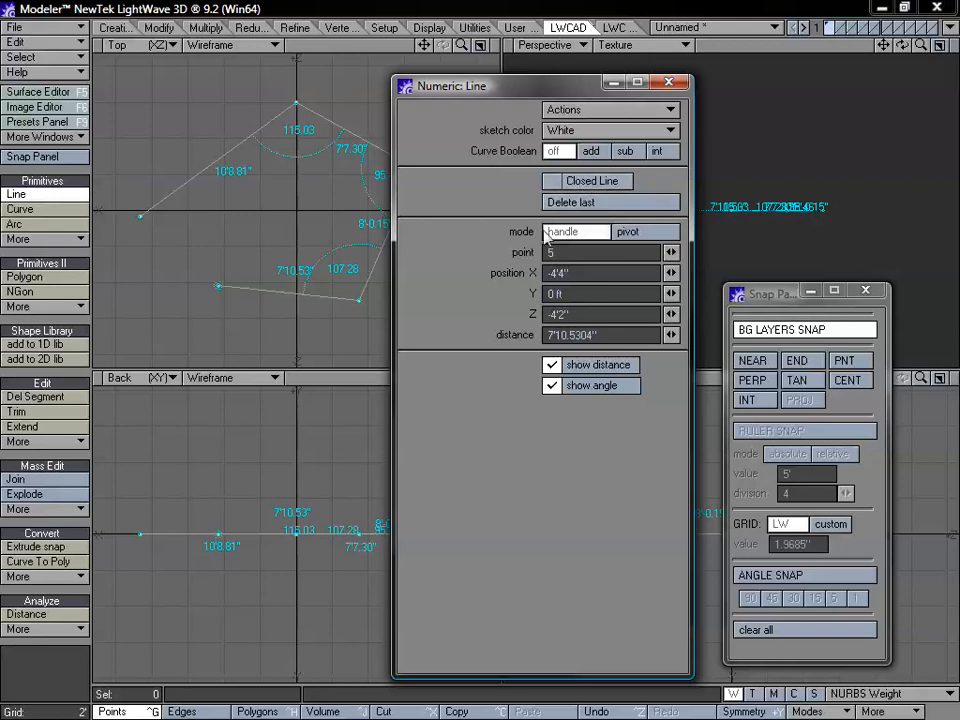
Switch the line's mode to pivot and move the whole polyline in the Top view by its points
{"action": "left_click_drag", "start_coordinate": [549, 86], "coordinate": [574, 80]}
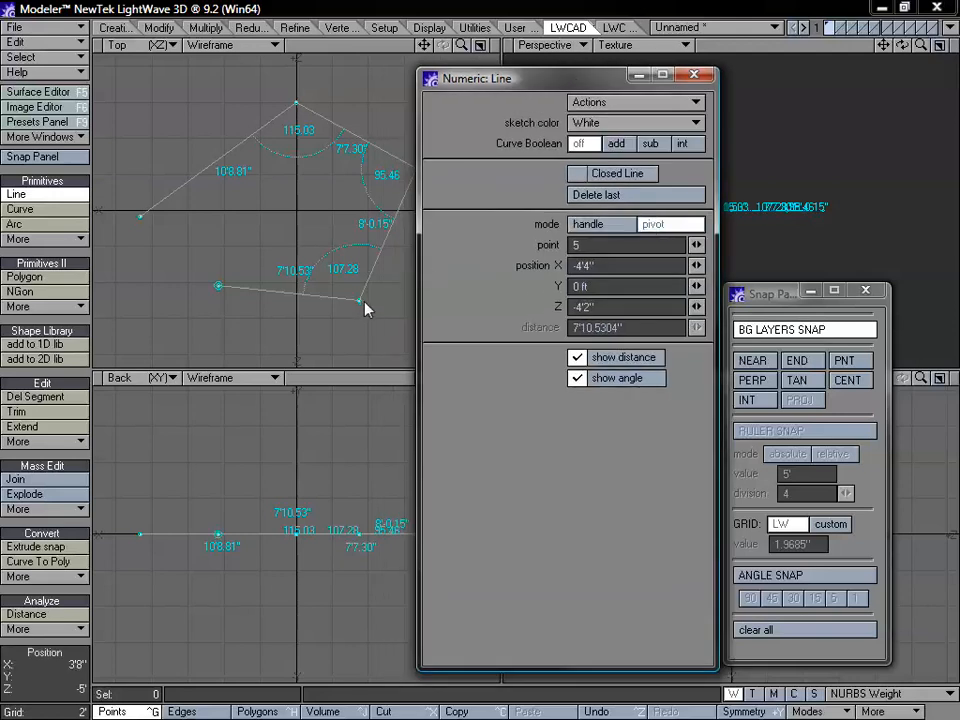
{"action": "left_click_drag", "start_coordinate": [363, 302], "coordinate": [367, 177]}
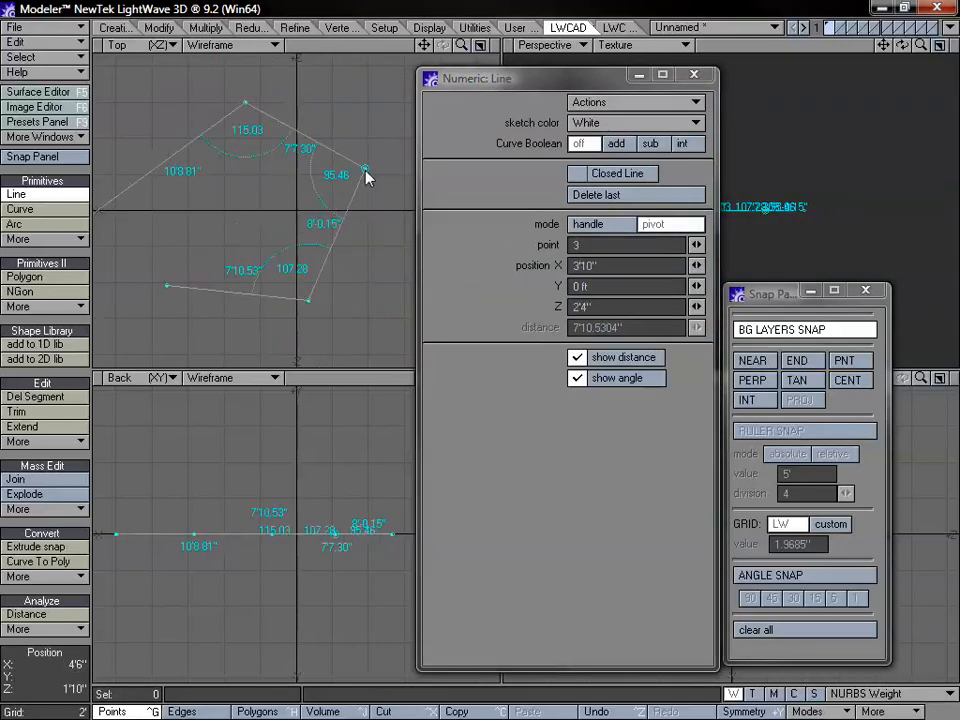
{"action": "left_click_drag", "start_coordinate": [246, 103], "coordinate": [275, 128]}
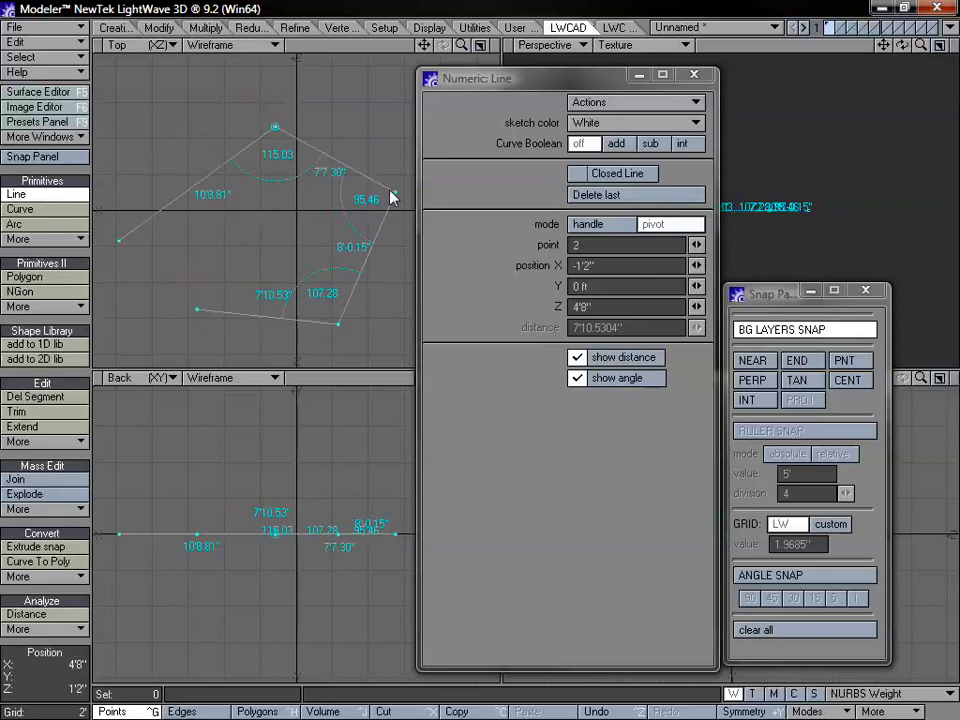
{"action": "left_click_drag", "start_coordinate": [393, 199], "coordinate": [375, 190]}
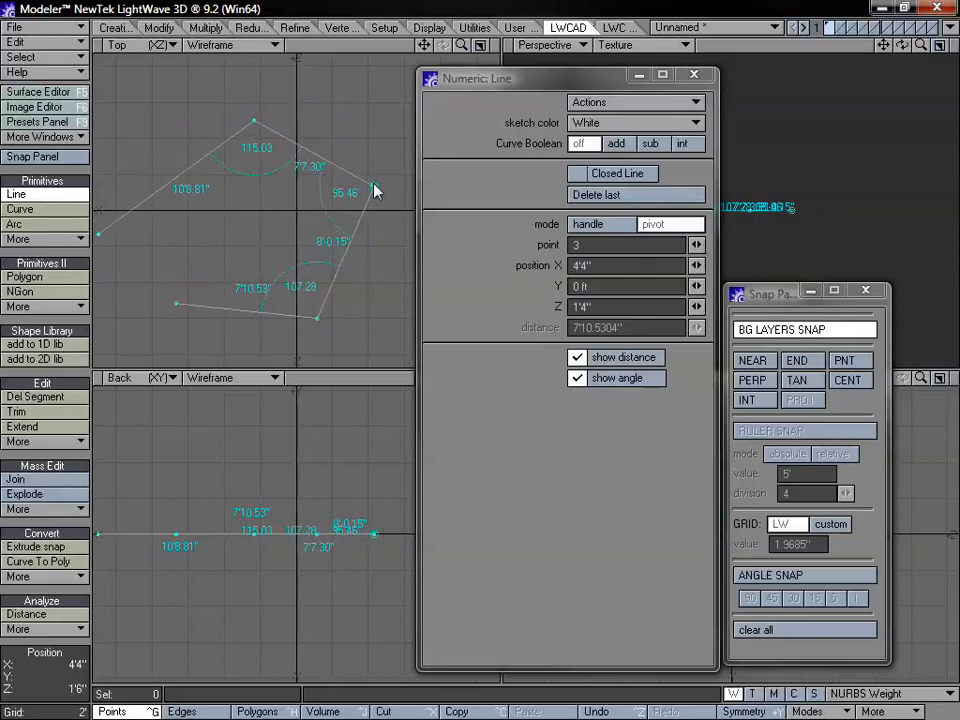
Examine how the point number and position values follow as different polyline points are picked as the pivot
{"action": "left_click", "coordinate": [600, 246]}
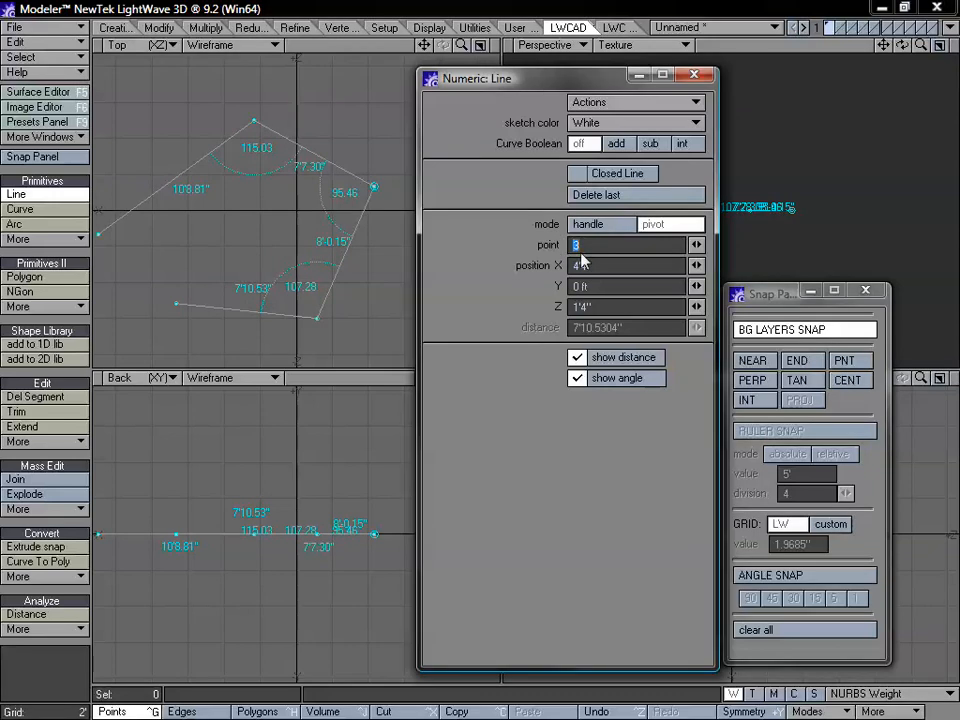
{"action": "left_click", "coordinate": [316, 319]}
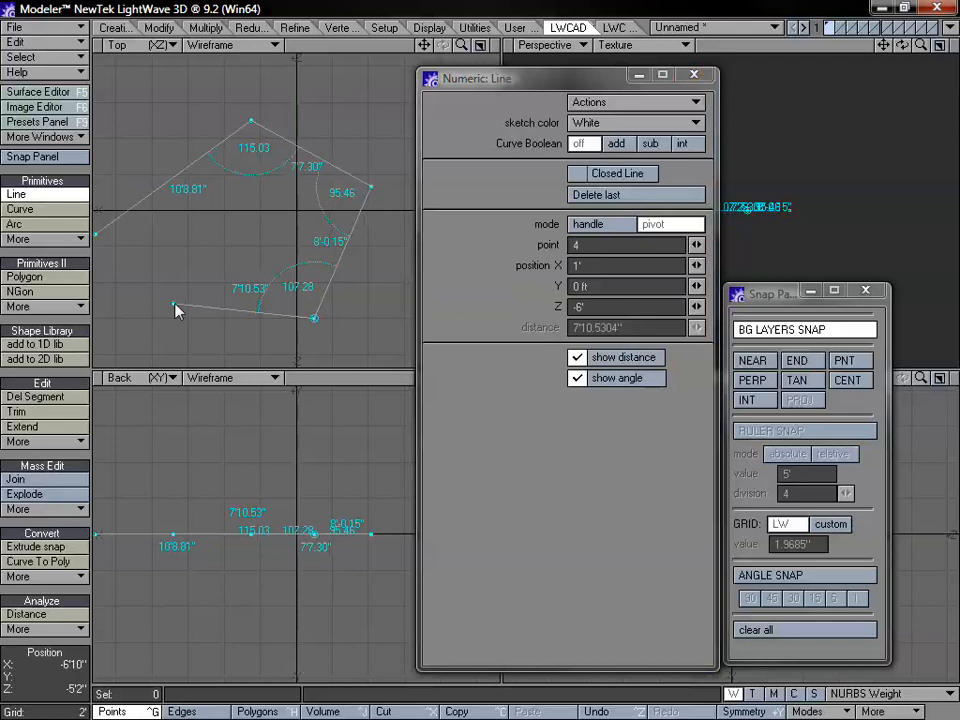
{"action": "left_click", "coordinate": [253, 122]}
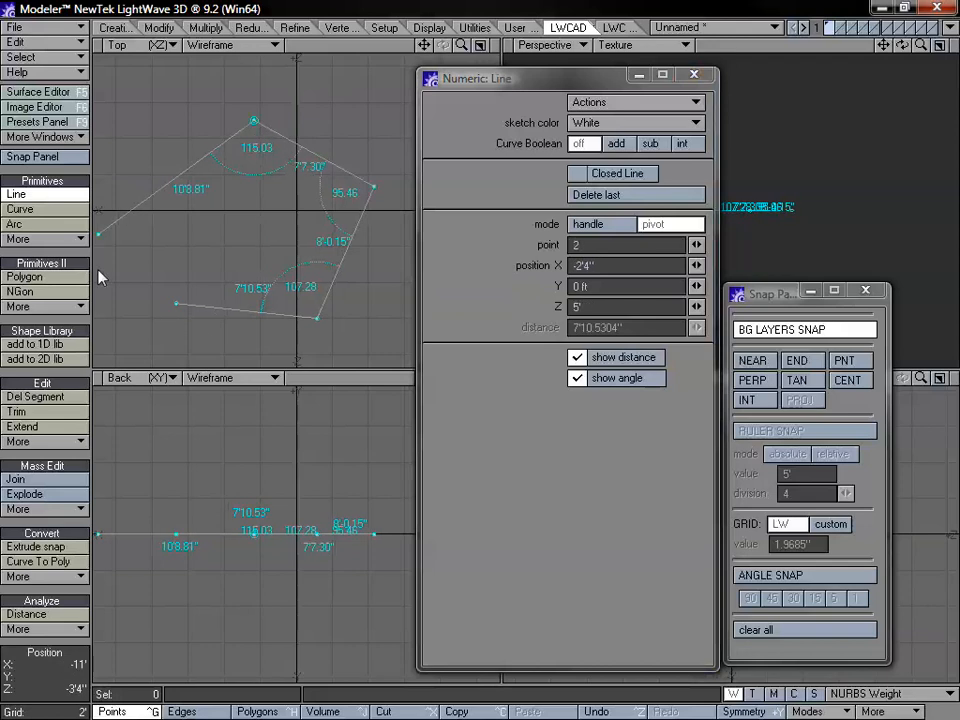
{"action": "left_click", "coordinate": [98, 235]}
{"action": "left_click", "coordinate": [252, 120]}
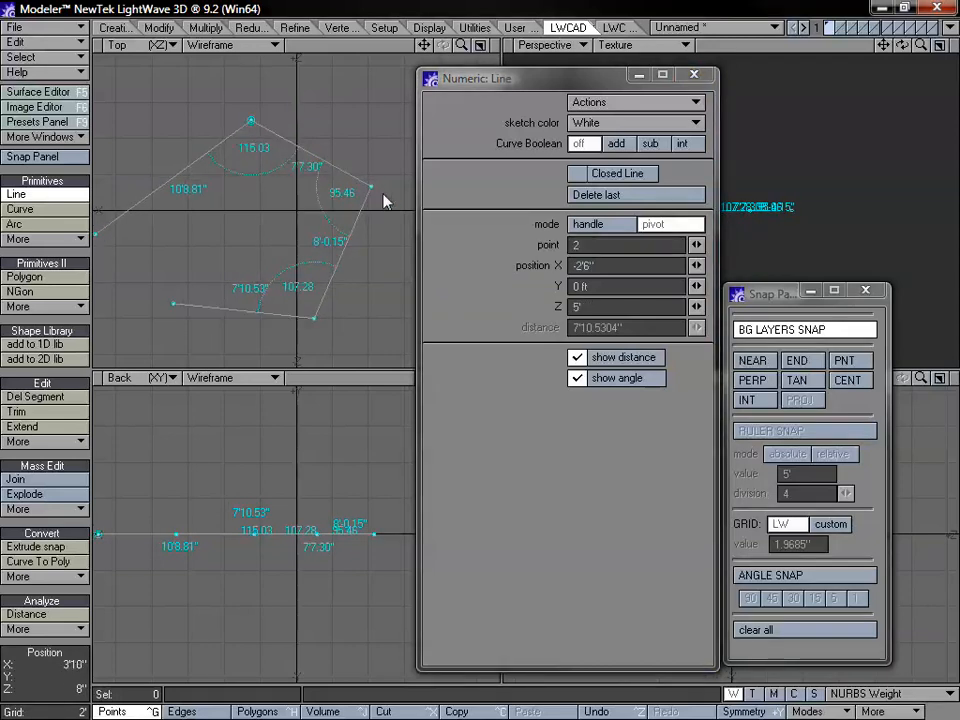
{"action": "left_click", "coordinate": [372, 188]}
{"action": "left_click", "coordinate": [316, 320]}
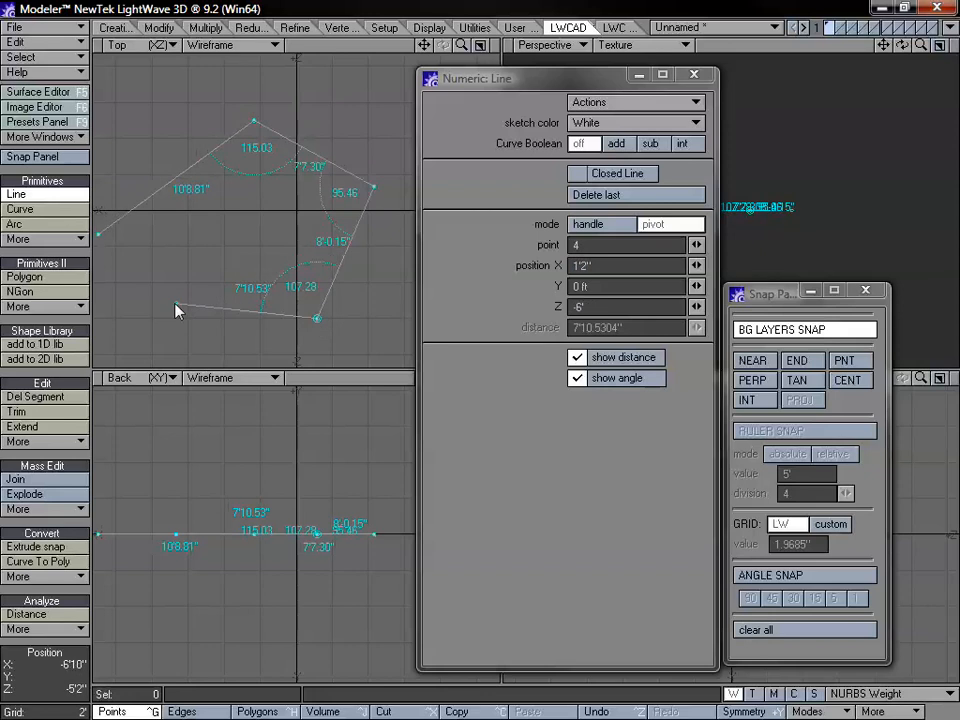
Change the active pivot by point number down to point 2, and move the whole polyline toward positive X and Z by point 5
{"action": "left_click", "coordinate": [697, 247]}
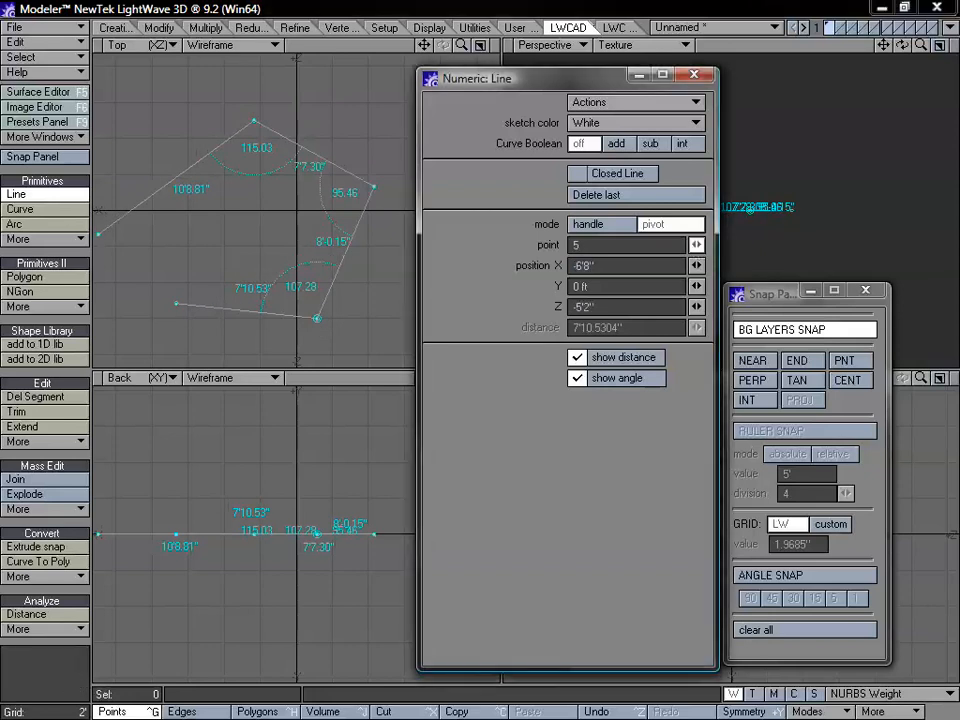
{"action": "left_click_drag", "start_coordinate": [697, 246], "coordinate": [686, 246]}
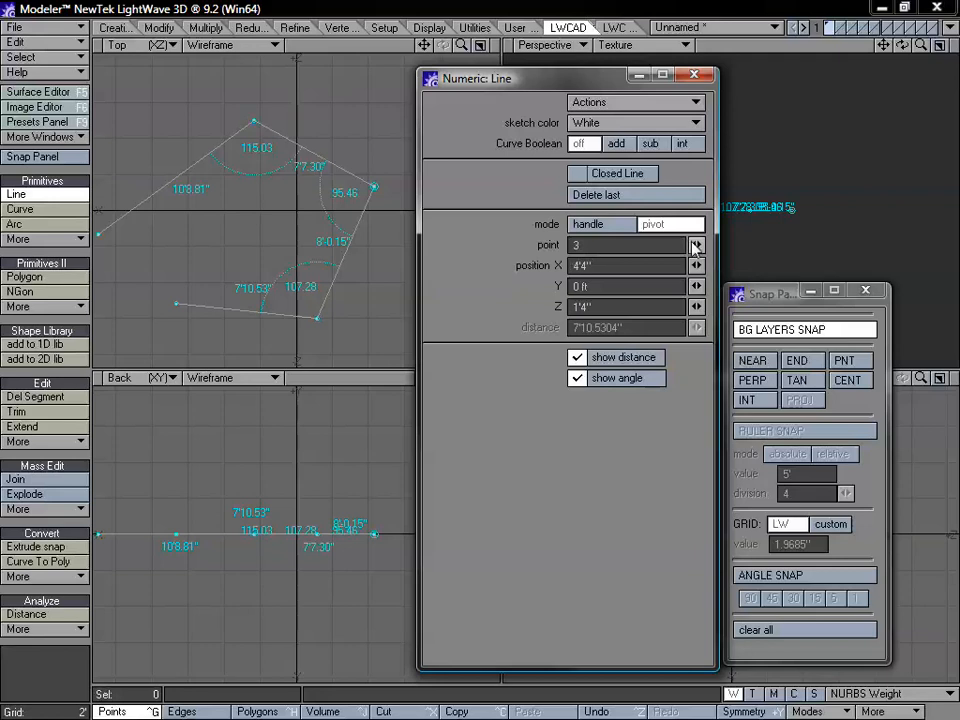
{"action": "mouse_move", "coordinate": [697, 246]}
{"action": "left_mouse_down"}
{"action": "mouse_move", "coordinate": [717, 246]}
{"action": "mouse_move", "coordinate": [687, 246]}
{"action": "left_mouse_up"}
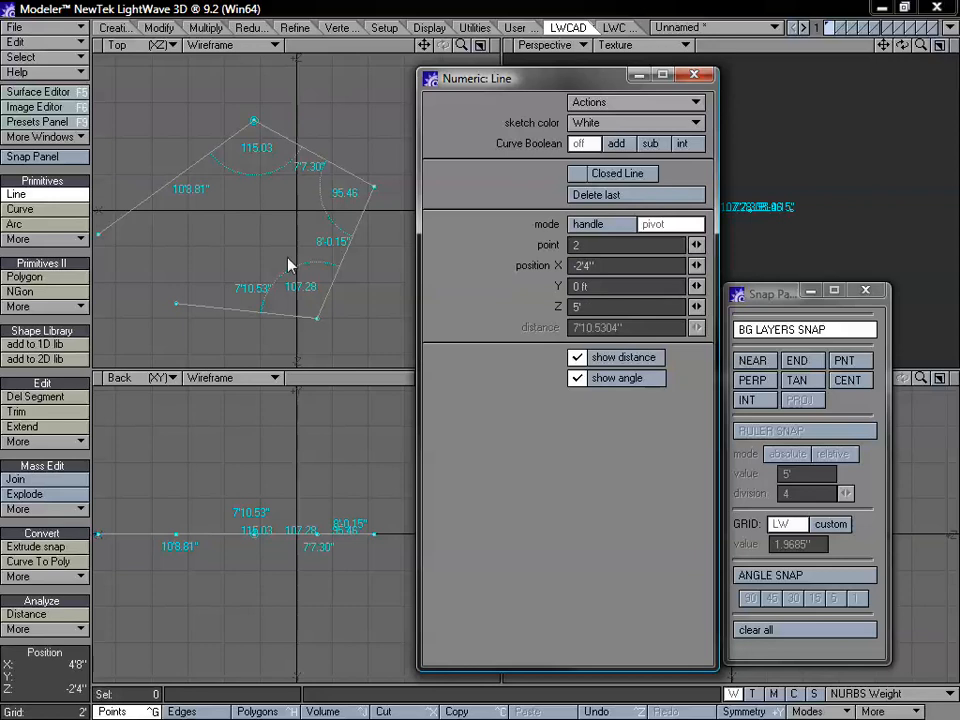
{"action": "left_click_drag", "start_coordinate": [178, 304], "coordinate": [231, 281]}
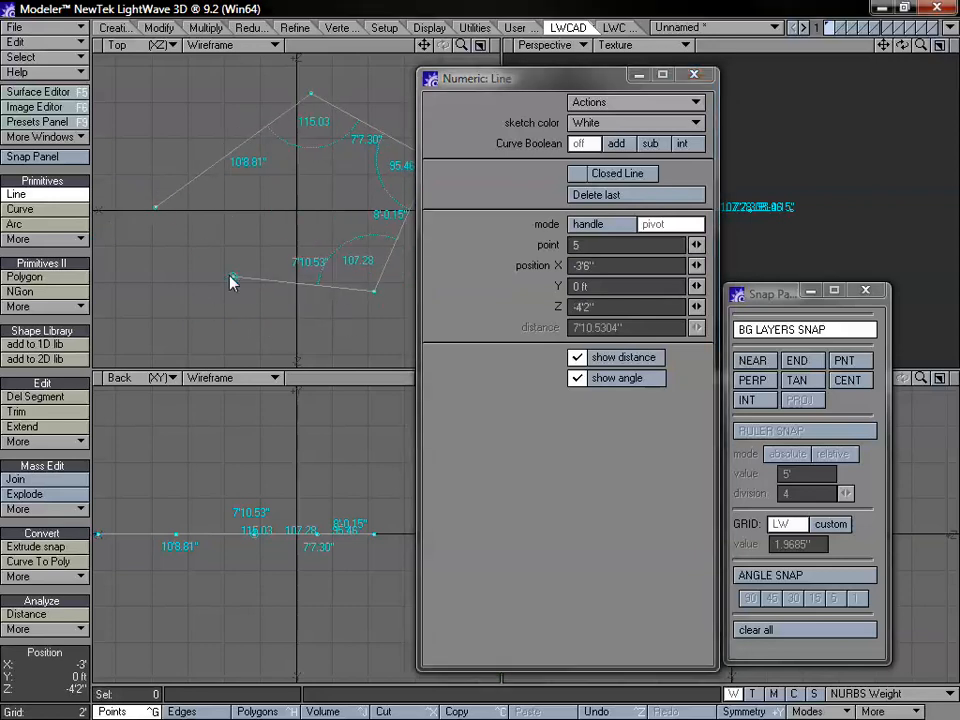
Switch to handle mode and reposition points 5 and 4, making the segment between them about 6'2" long
{"action": "left_click", "coordinate": [601, 224]}
{"action": "left_click_drag", "start_coordinate": [229, 277], "coordinate": [268, 325]}
{"action": "mouse_move", "coordinate": [369, 294]}
{"action": "left_mouse_down"}
{"action": "mouse_move", "coordinate": [313, 181]}
{"action": "mouse_move", "coordinate": [377, 296]}
{"action": "left_mouse_up"}
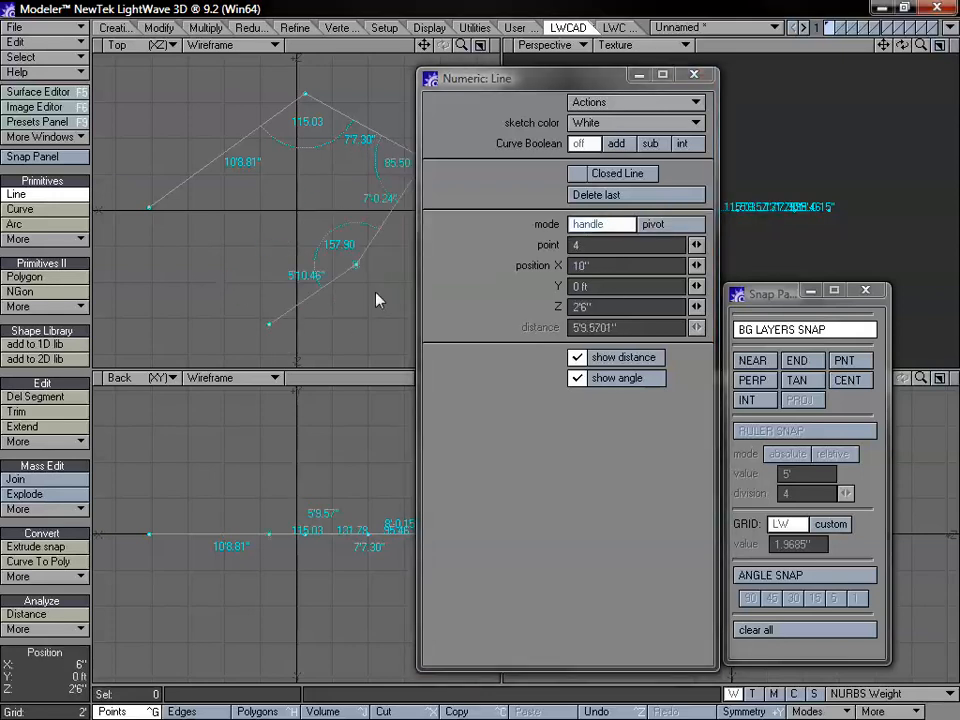
Extend the polyline with points 6 and 7, and adjust point 6 so the last segment is about 5' long
{"action": "left_click", "coordinate": [236, 222]}
{"action": "left_click_drag", "start_coordinate": [232, 218], "coordinate": [234, 268]}
{"action": "mouse_move", "coordinate": [157, 319]}
{"action": "left_mouse_down"}
{"action": "mouse_move", "coordinate": [144, 320]}
{"action": "mouse_move", "coordinate": [149, 330]}
{"action": "left_mouse_up"}
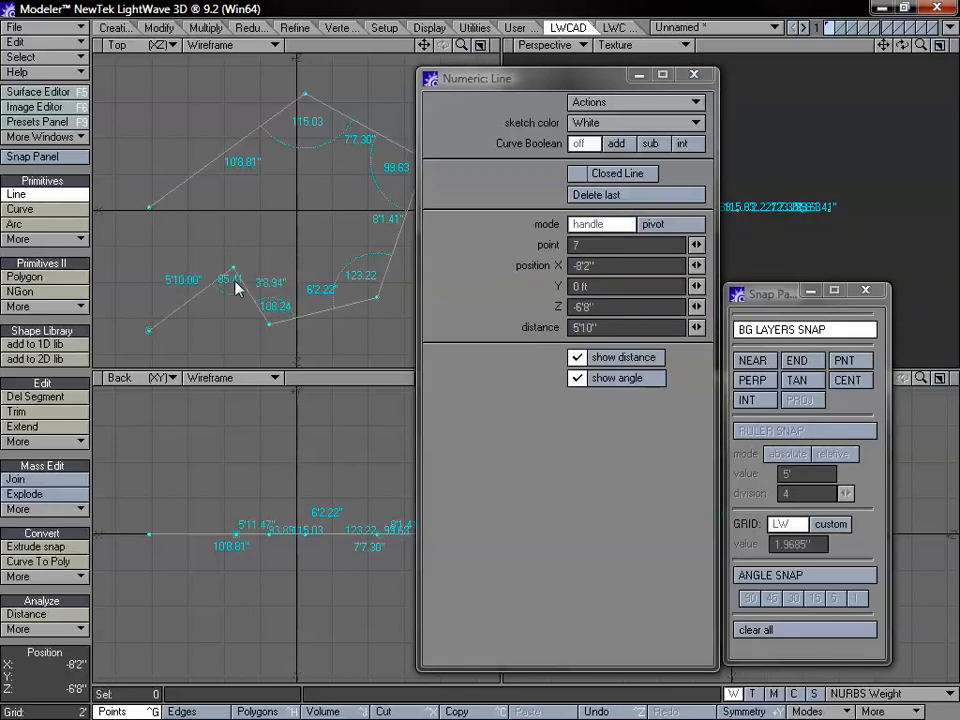
{"action": "mouse_move", "coordinate": [233, 268]}
{"action": "left_mouse_down"}
{"action": "mouse_move", "coordinate": [214, 336]}
{"action": "mouse_move", "coordinate": [230, 256]}
{"action": "mouse_move", "coordinate": [220, 293]}
{"action": "mouse_move", "coordinate": [220, 277]}
{"action": "left_mouse_up"}
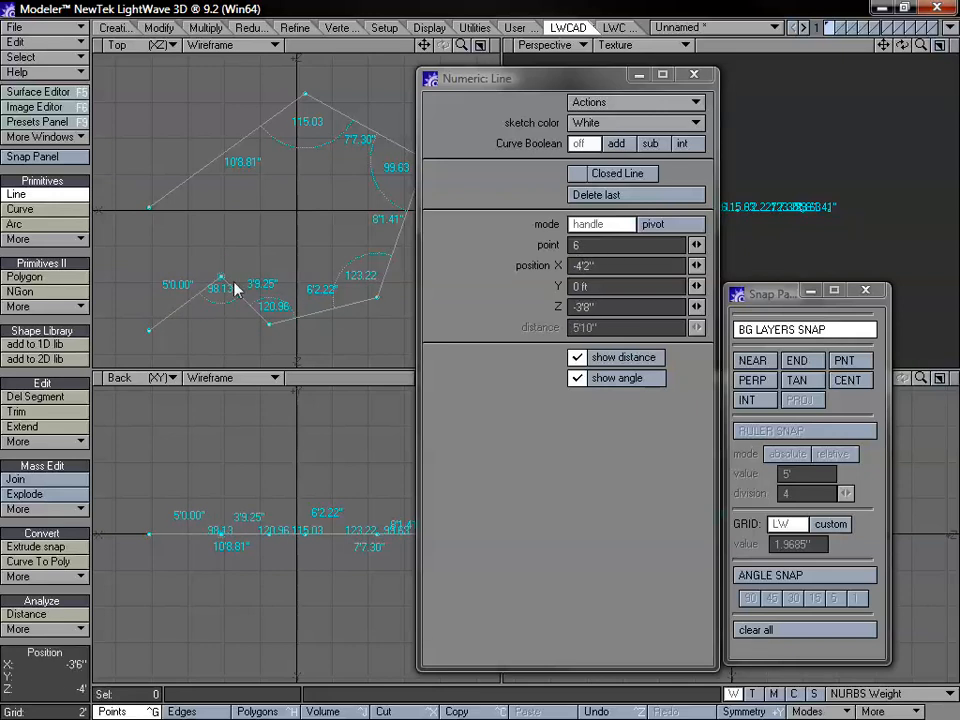
Move point 6 to X -5', Z -3'8" and point 7 to X -8'10", Z -2'8", and turn on Closed Line
{"action": "mouse_move", "coordinate": [223, 279]}
{"action": "left_mouse_down"}
{"action": "mouse_move", "coordinate": [212, 311]}
{"action": "mouse_move", "coordinate": [208, 283]}
{"action": "left_mouse_up"}
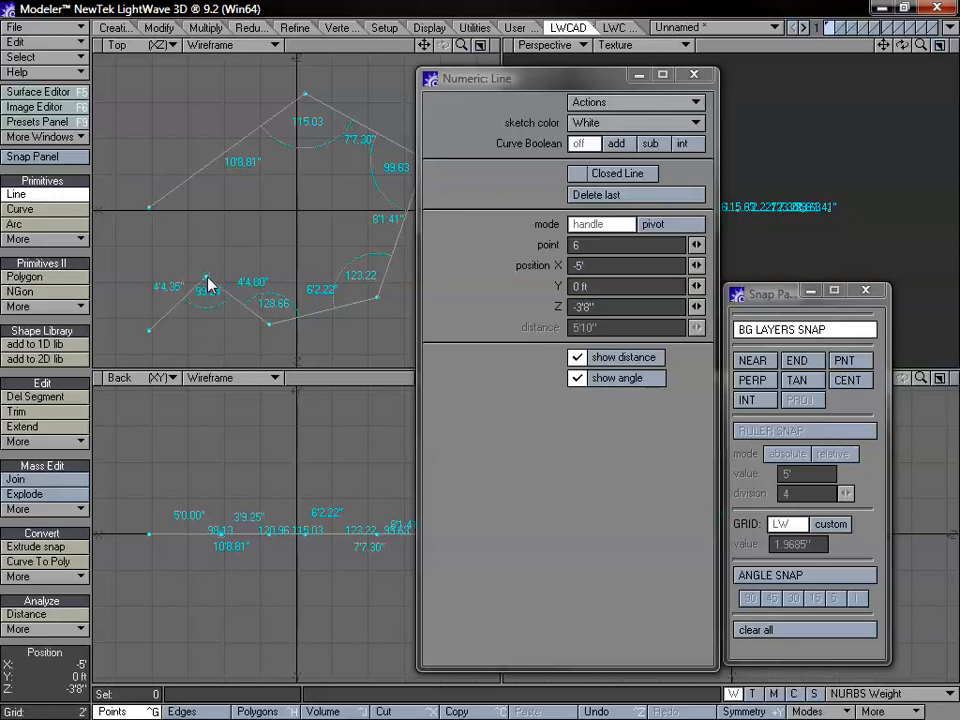
{"action": "left_click_drag", "start_coordinate": [148, 336], "coordinate": [138, 261]}
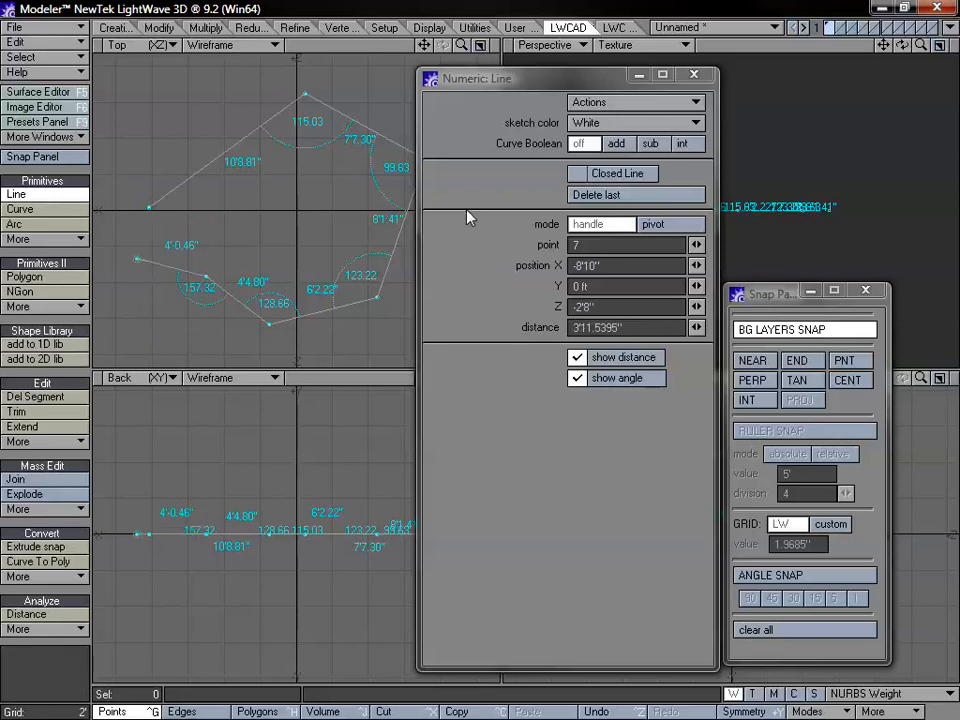
{"action": "left_click", "coordinate": [615, 175]}
{"action": "left_click", "coordinate": [617, 174]}
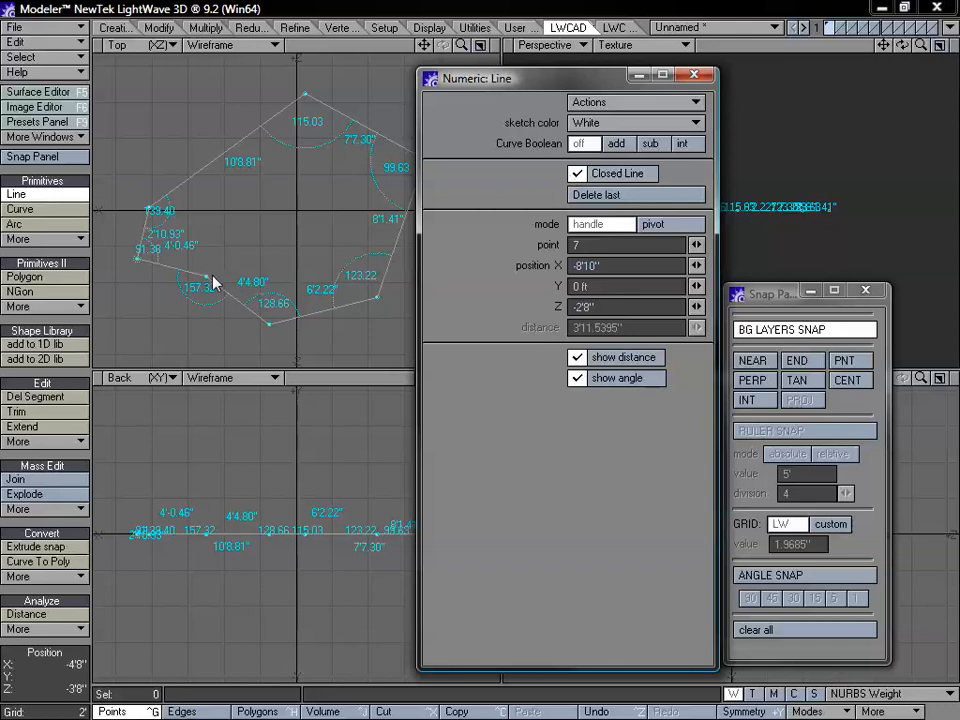
Reshape the closed polyline by moving point 5 lower, point 6 to X -2'8", Z -7'2", and point 7 to X -7', Z -5'2"
{"action": "left_click_drag", "start_coordinate": [210, 285], "coordinate": [345, 350]}
{"action": "left_click_drag", "start_coordinate": [216, 339], "coordinate": [246, 347]}
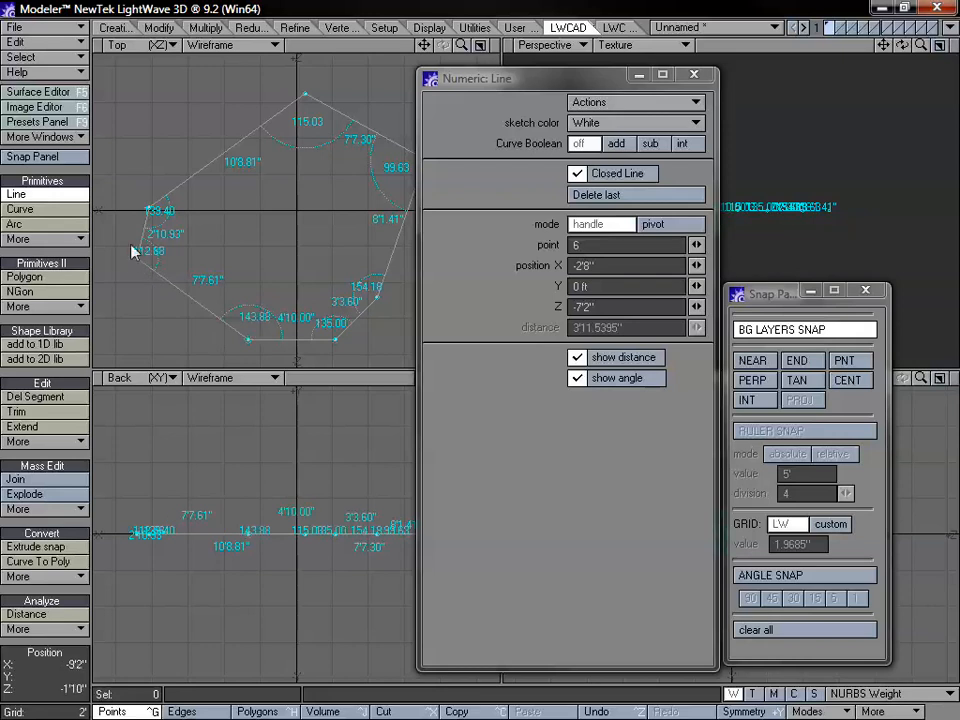
{"action": "left_click", "coordinate": [155, 301]}
{"action": "mouse_move", "coordinate": [180, 330]}
{"action": "left_mouse_down"}
{"action": "mouse_move", "coordinate": [188, 306]}
{"action": "mouse_move", "coordinate": [176, 306]}
{"action": "left_mouse_up"}
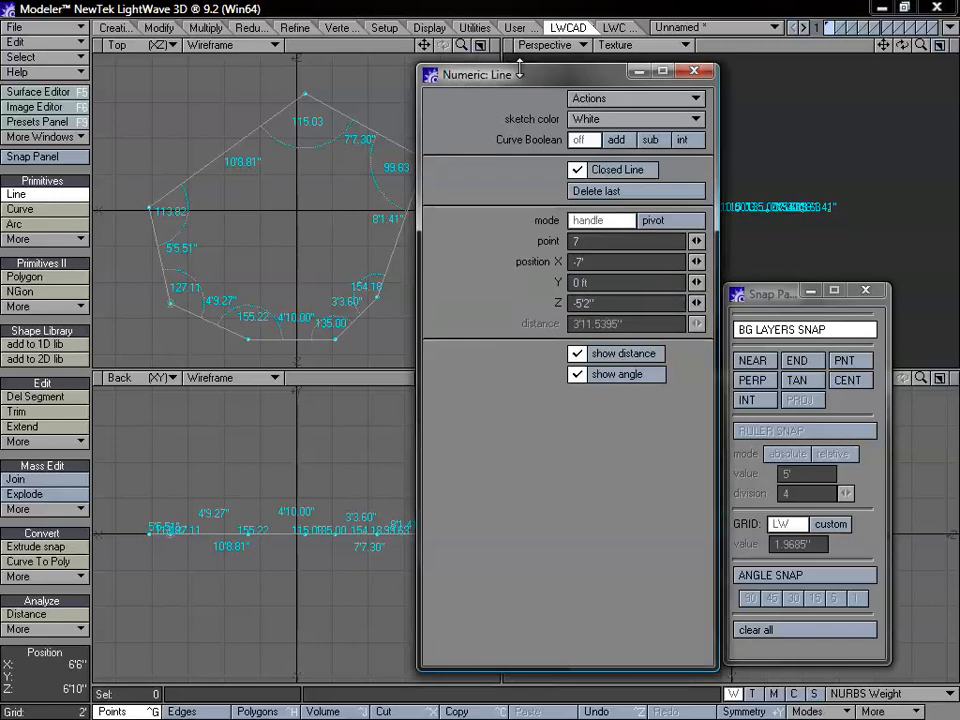
{"action": "left_click_drag", "start_coordinate": [522, 81], "coordinate": [551, 69]}
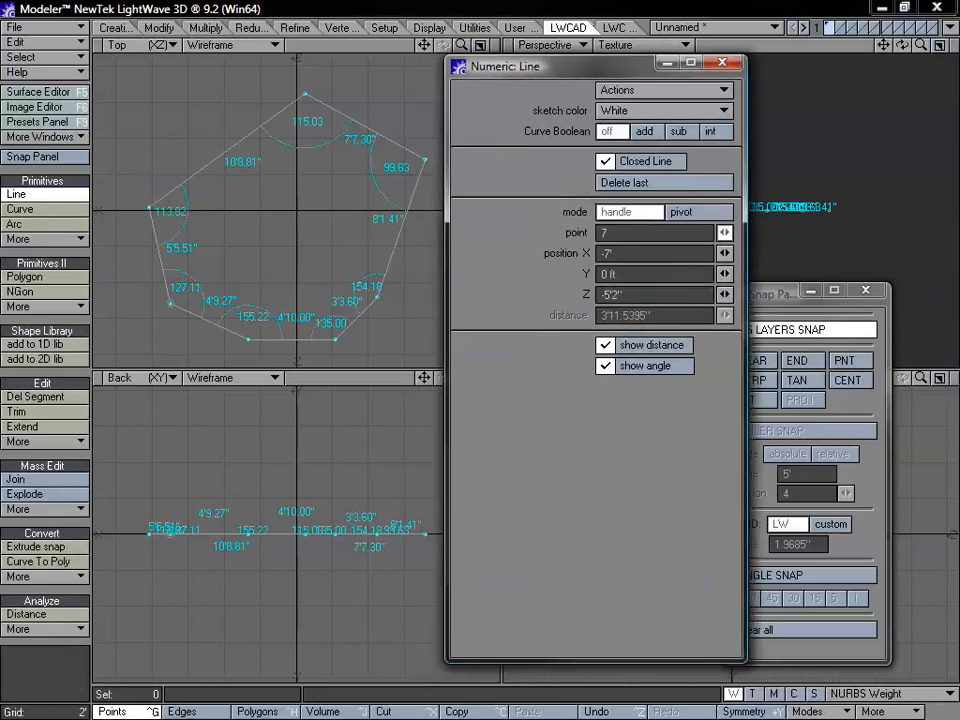
Add point 8 at X -9'2", Z -2'4" and close the polyline by placing point 9 on its start point
{"action": "left_click", "coordinate": [149, 208]}
{"action": "left_click_drag", "start_coordinate": [150, 208], "coordinate": [131, 252]}
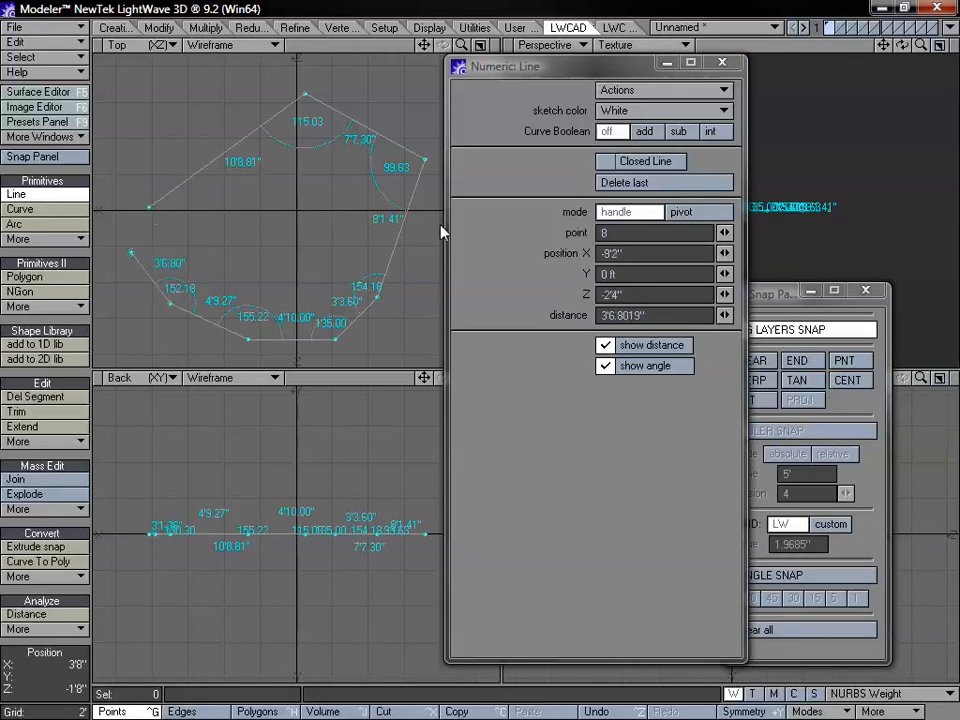
{"action": "left_click", "coordinate": [603, 162]}
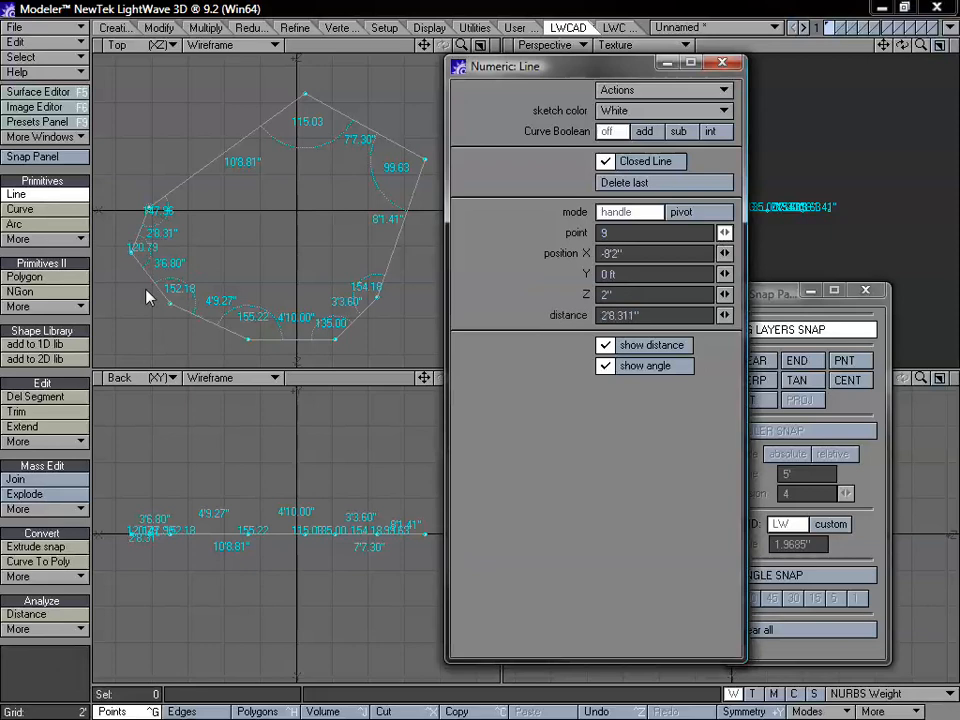
{"action": "left_click", "coordinate": [153, 207]}
Pull point 9 away from the start point to reopen the polyline, leave it near point 8, and finish the line
{"action": "left_click_drag", "start_coordinate": [157, 234], "coordinate": [240, 243]}
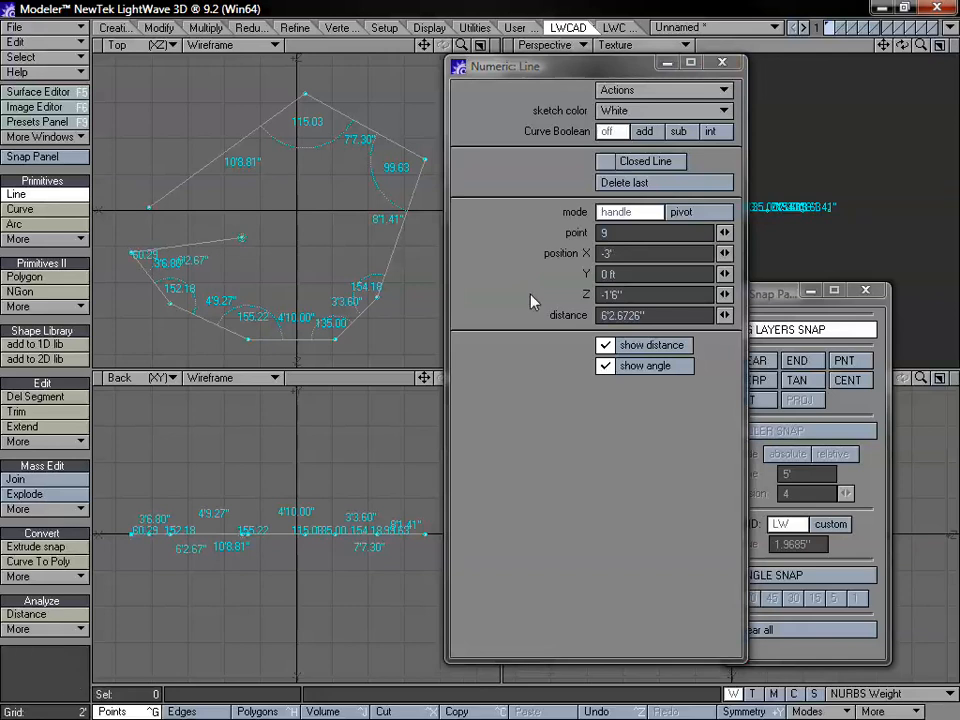
{"action": "left_click_drag", "start_coordinate": [777, 218], "coordinate": [787, 191]}
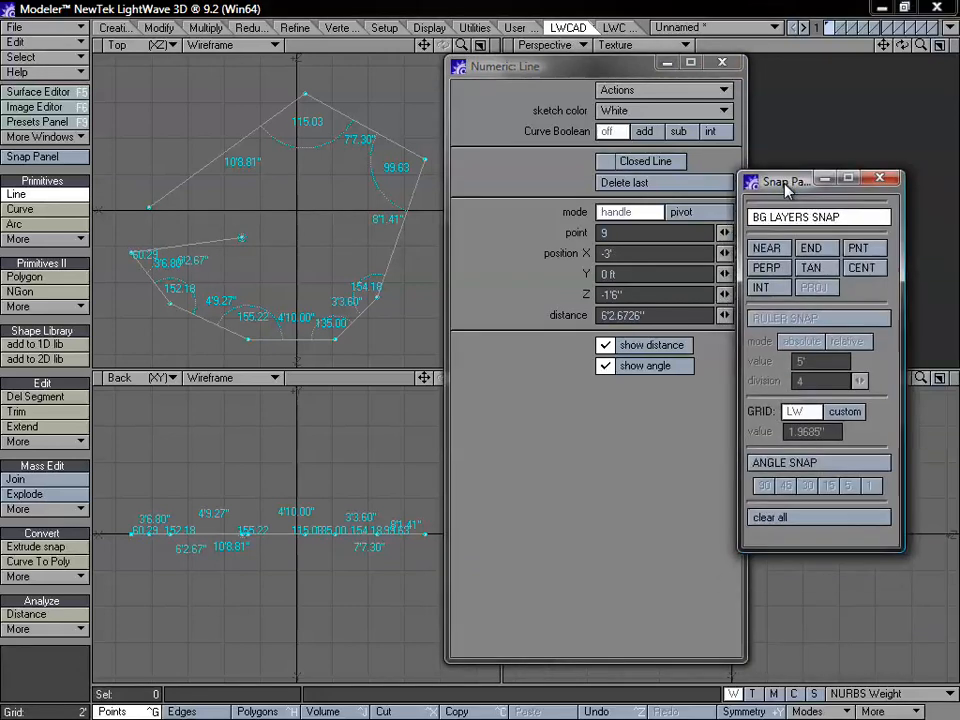
{"action": "left_click_drag", "start_coordinate": [160, 231], "coordinate": [170, 226]}
{"action": "key", "text": "space"}
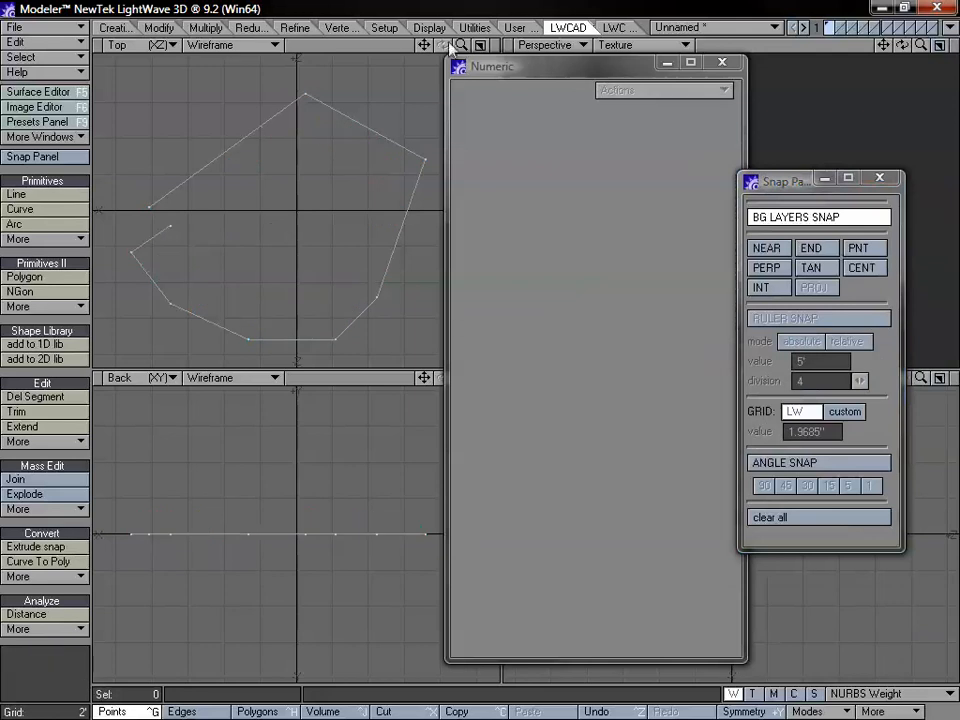
Start a new line with NEAR snapping and snap its first point onto the long right-hand segment at about X 6'3.4", Z 3.5"
{"action": "left_click_drag", "start_coordinate": [463, 45], "coordinate": [384, 0]}
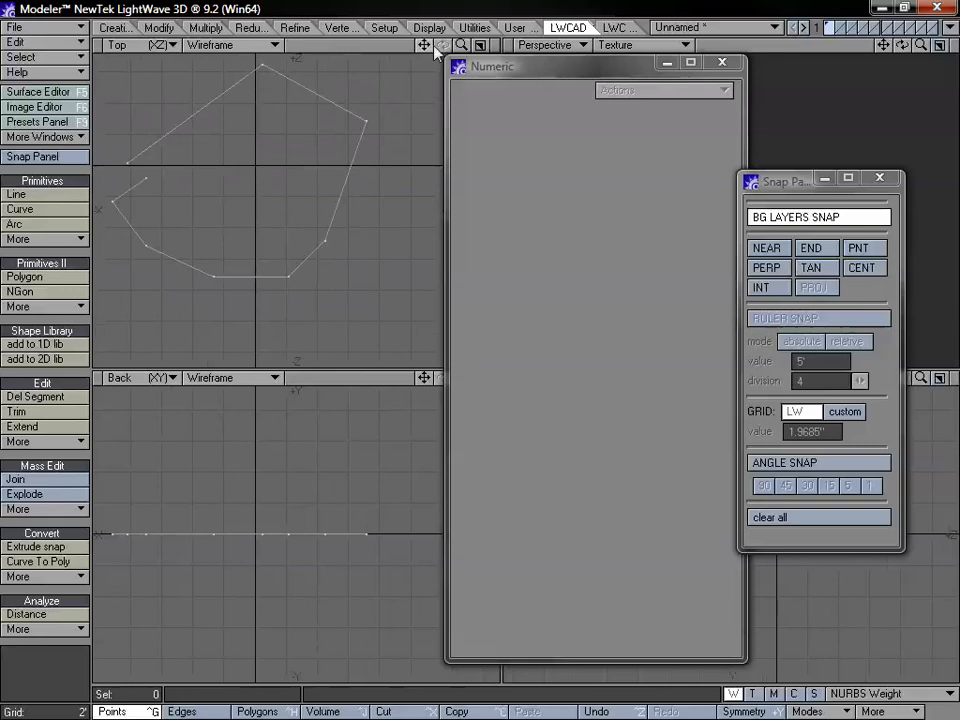
{"action": "left_click_drag", "start_coordinate": [425, 46], "coordinate": [407, 47]}
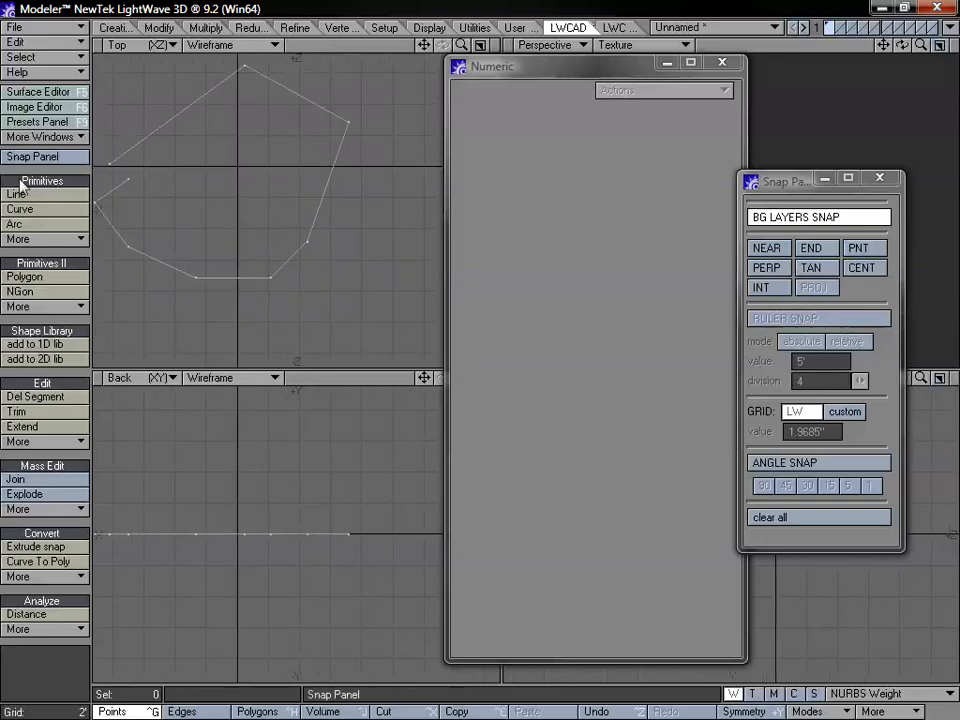
{"action": "left_click", "coordinate": [18, 193]}
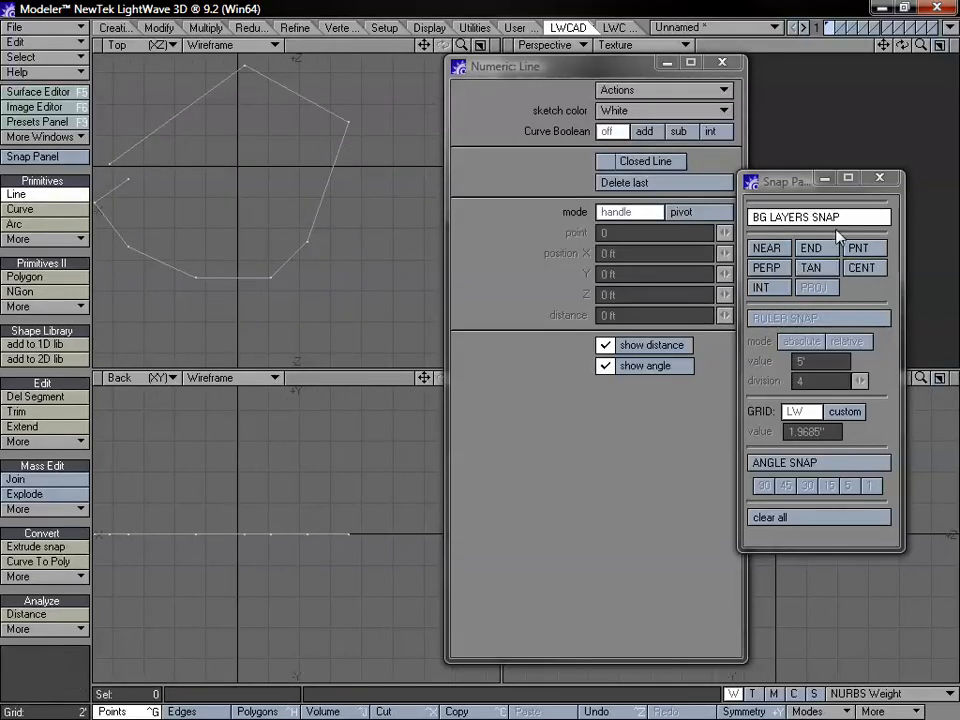
{"action": "left_click_drag", "start_coordinate": [792, 182], "coordinate": [808, 69]}
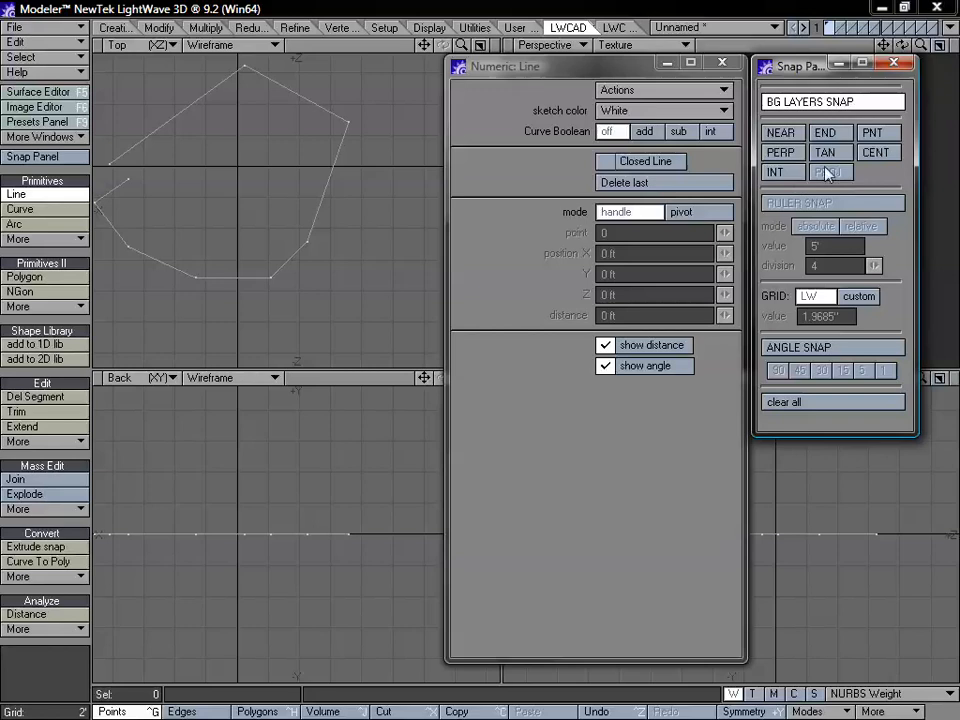
{"action": "left_click", "coordinate": [781, 132]}
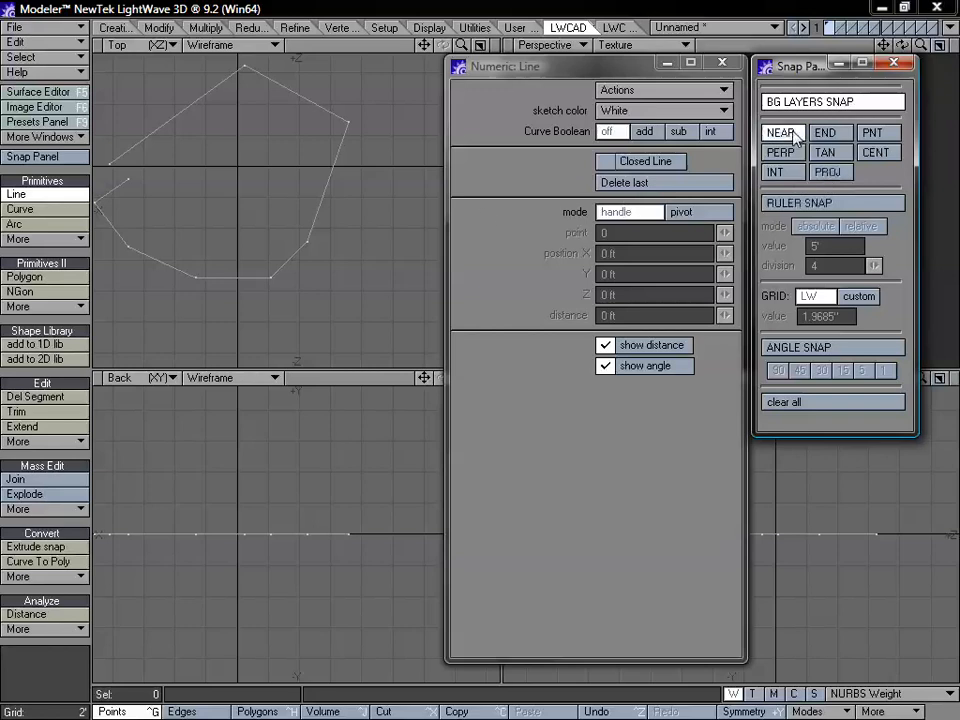
{"action": "left_click_drag", "start_coordinate": [365, 223], "coordinate": [342, 158]}
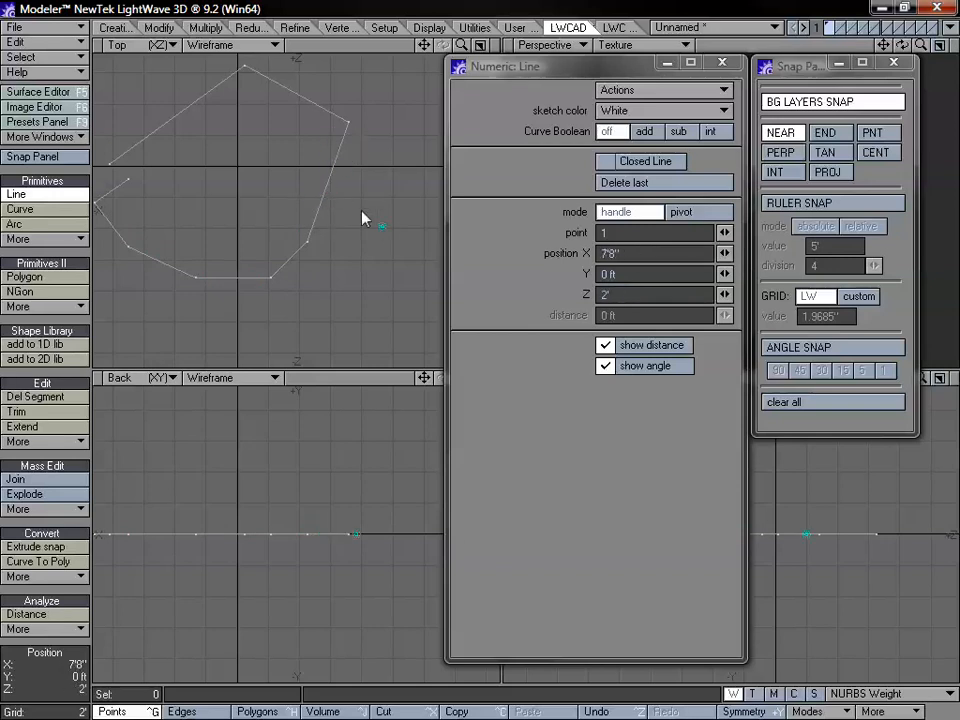
{"action": "left_click_drag", "start_coordinate": [363, 218], "coordinate": [341, 180]}
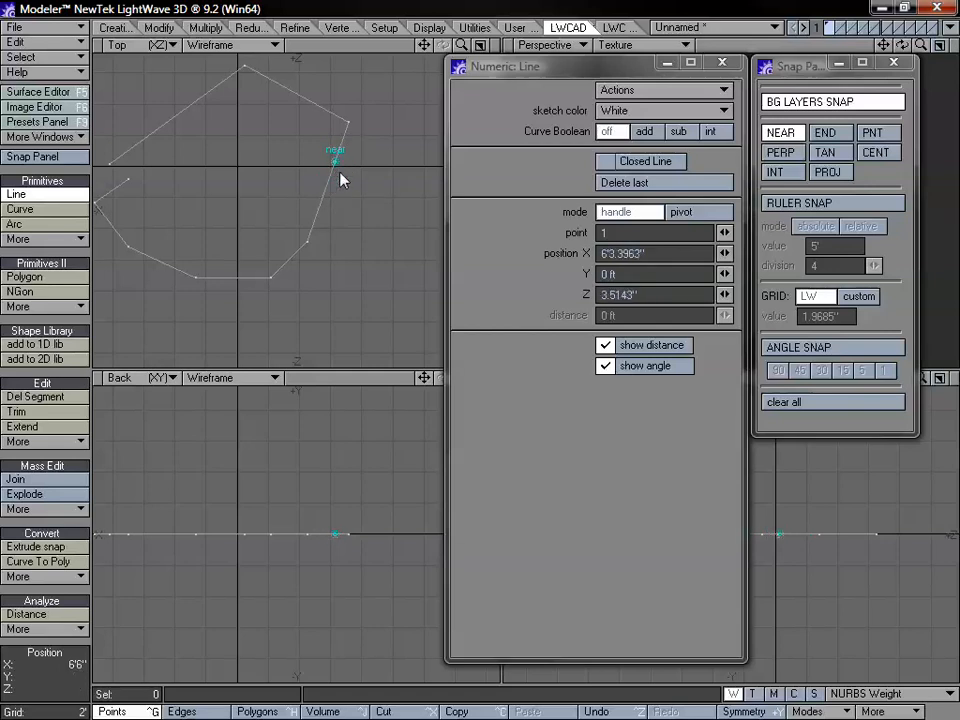
Add segments about 9'1" and 8'5.5" long, snap the last point onto the existing polyline's bottom segment, and finish the line
{"action": "left_click", "coordinate": [404, 282]}
{"action": "left_click", "coordinate": [298, 355]}
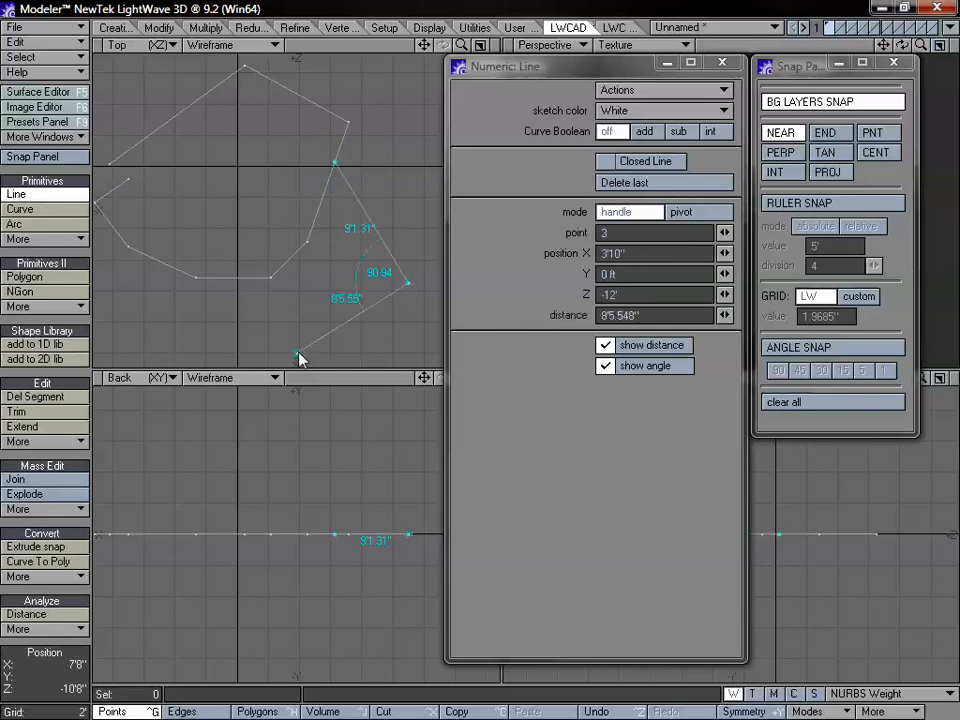
{"action": "left_click_drag", "start_coordinate": [214, 272], "coordinate": [224, 284]}
{"action": "key", "text": "space"}
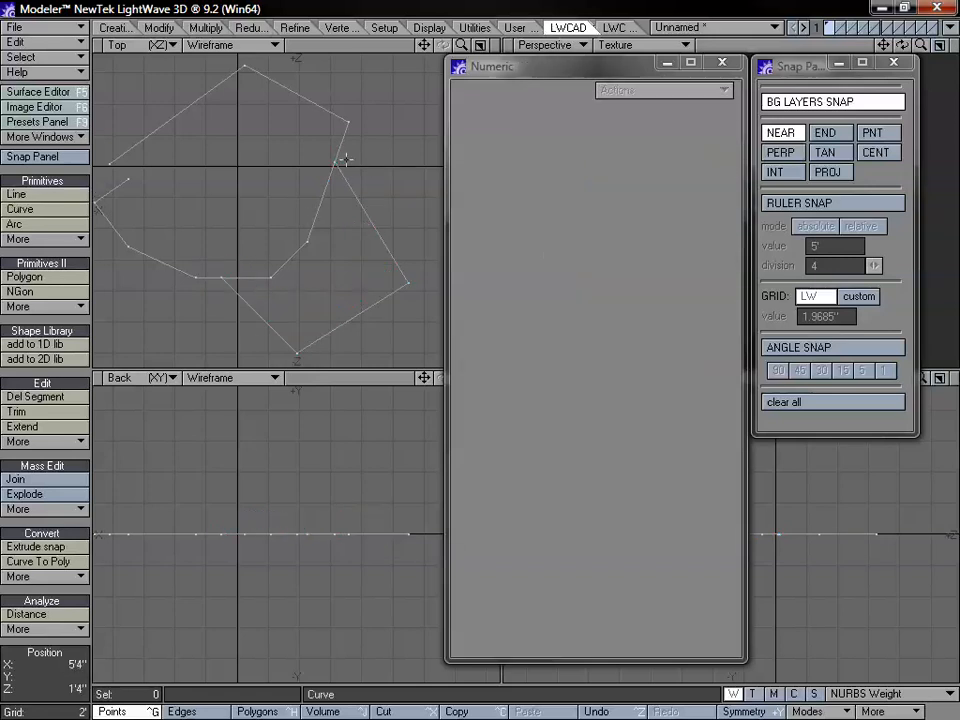
In polygon selection mode, select one segment of each polyline to check that they are separate, and clear the selection
{"action": "key", "text": "space"}
{"action": "key", "text": "space"}
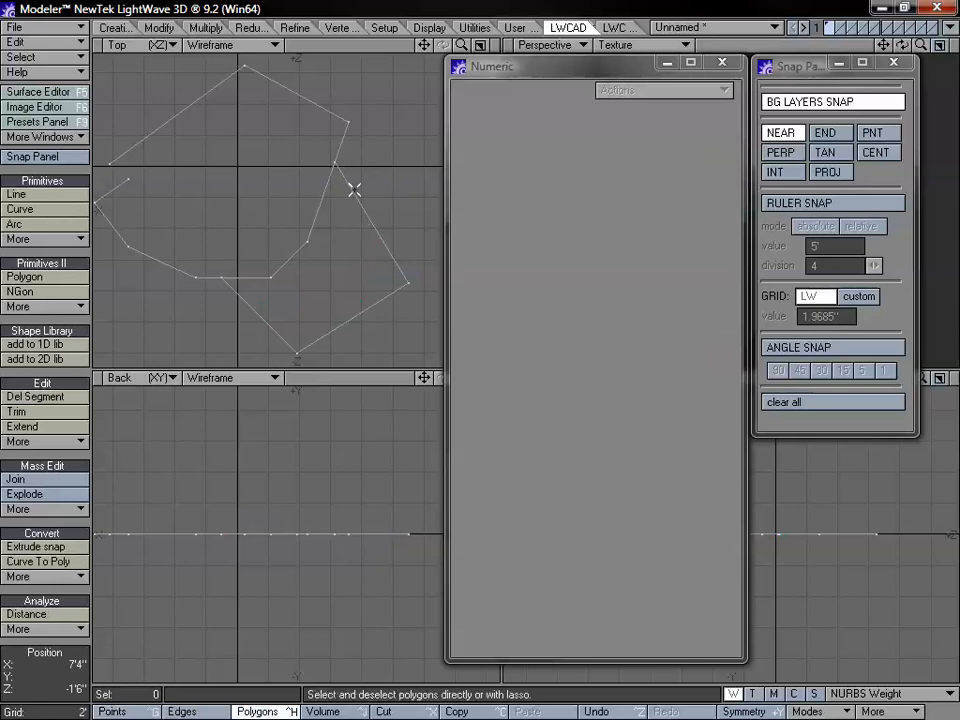
{"action": "left_click", "coordinate": [375, 245]}
{"action": "left_click", "coordinate": [268, 276]}
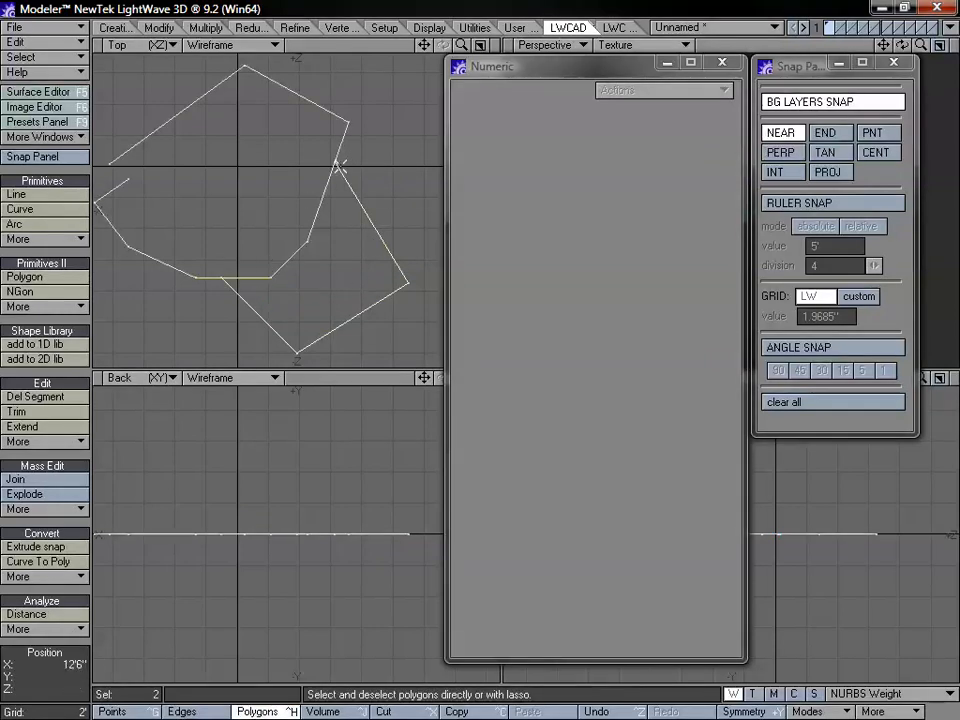
{"action": "left_click", "coordinate": [84, 461]}
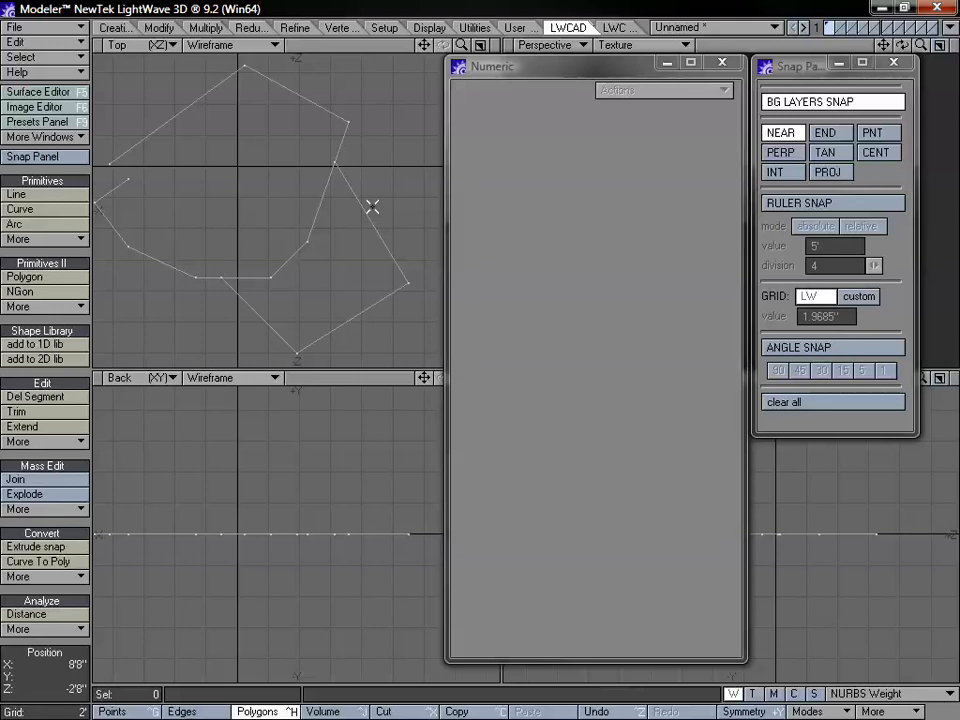
Start another line with END snapping instead of NEAR and try its first point near the existing segments' ends
{"action": "left_click_drag", "start_coordinate": [273, 275], "coordinate": [332, 216], "text": "alt"}
{"action": "left_click", "coordinate": [56, 196]}
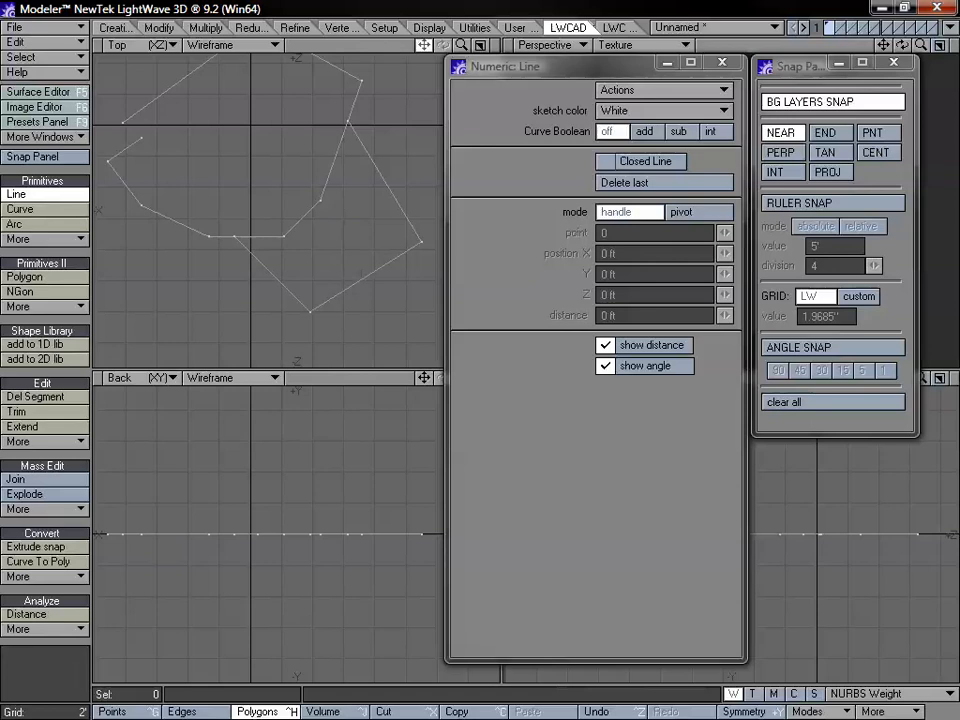
{"action": "left_click_drag", "start_coordinate": [424, 45], "coordinate": [441, 27]}
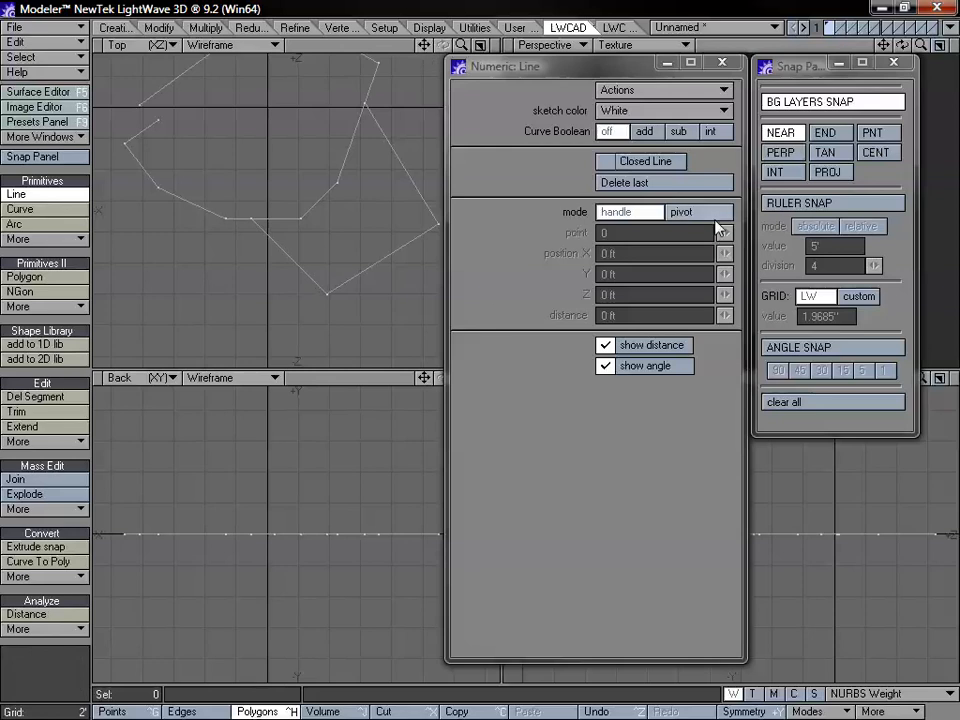
{"action": "left_click", "coordinate": [779, 133]}
{"action": "left_click", "coordinate": [849, 133]}
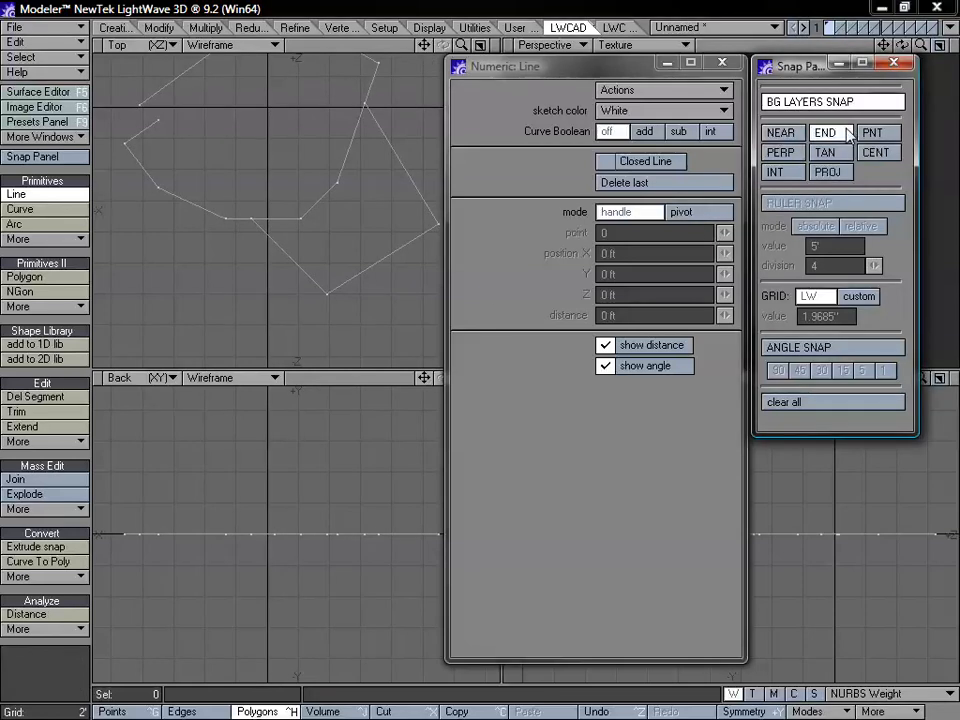
{"action": "left_click", "coordinate": [228, 219]}
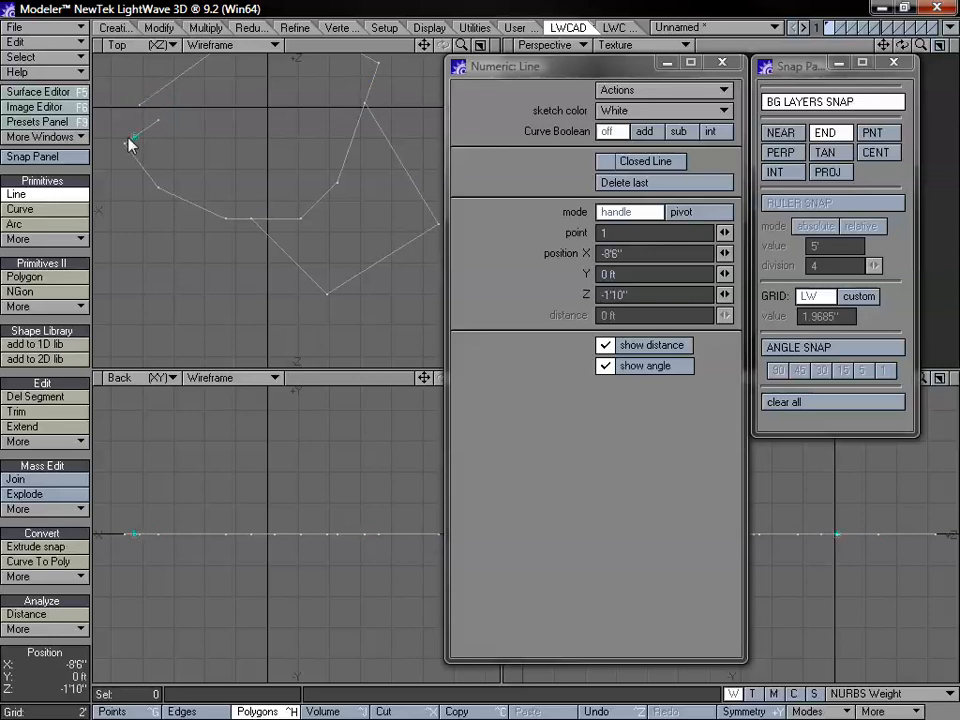
{"action": "left_click_drag", "start_coordinate": [241, 142], "coordinate": [249, 197], "text": "alt+shift"}
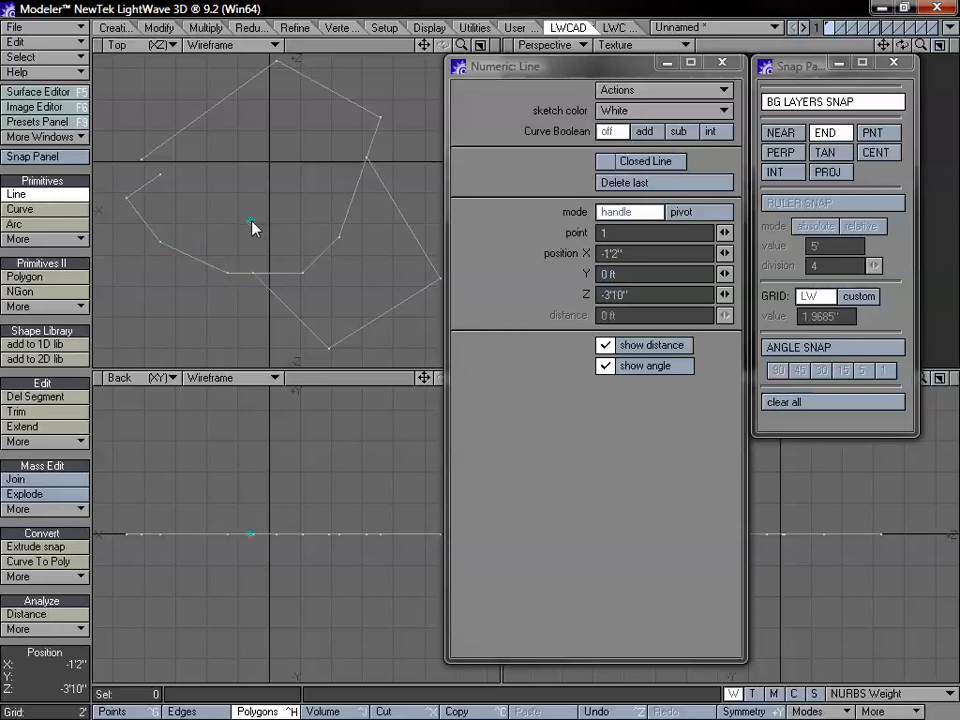
Try NEAR snapping combined with END on the first point, and switch both snaps off
{"action": "left_click", "coordinate": [781, 132]}
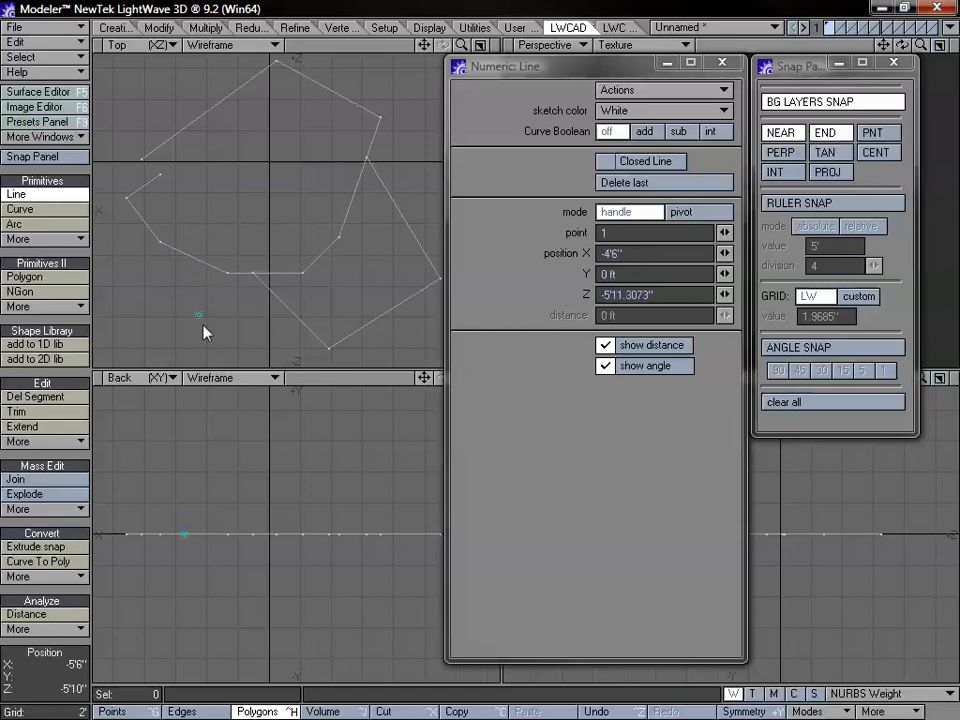
{"action": "left_click", "coordinate": [801, 135]}
{"action": "left_click", "coordinate": [820, 137]}
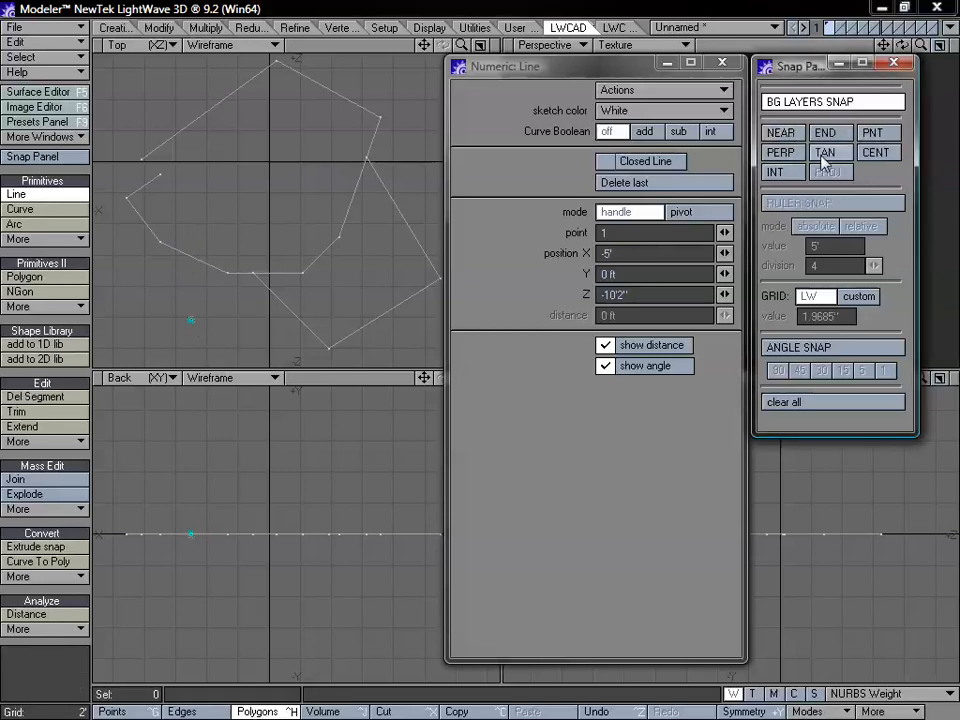
Use PNT snapping to try point 2 against the existing polyline's points, and switch PNT off again
{"action": "left_click", "coordinate": [879, 134]}
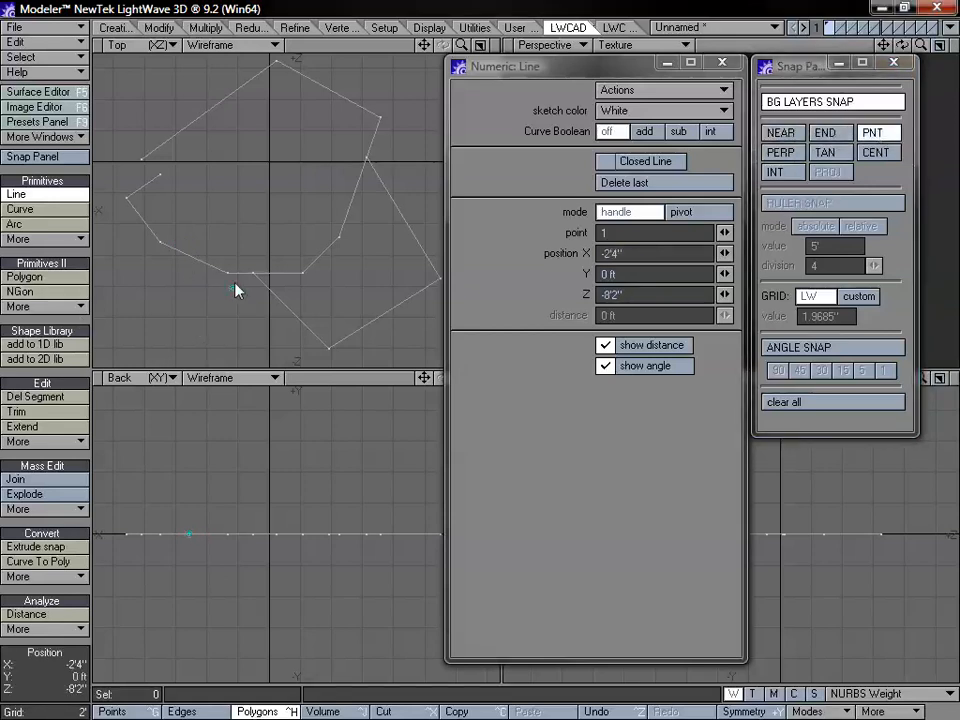
{"action": "left_click", "coordinate": [202, 330]}
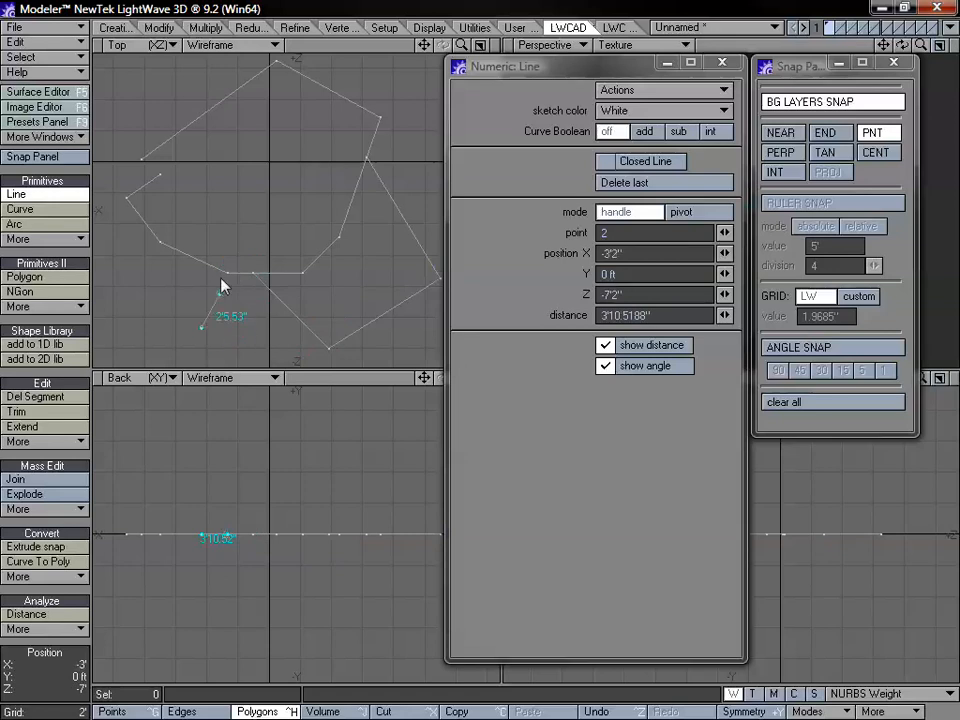
{"action": "left_click", "coordinate": [880, 134]}
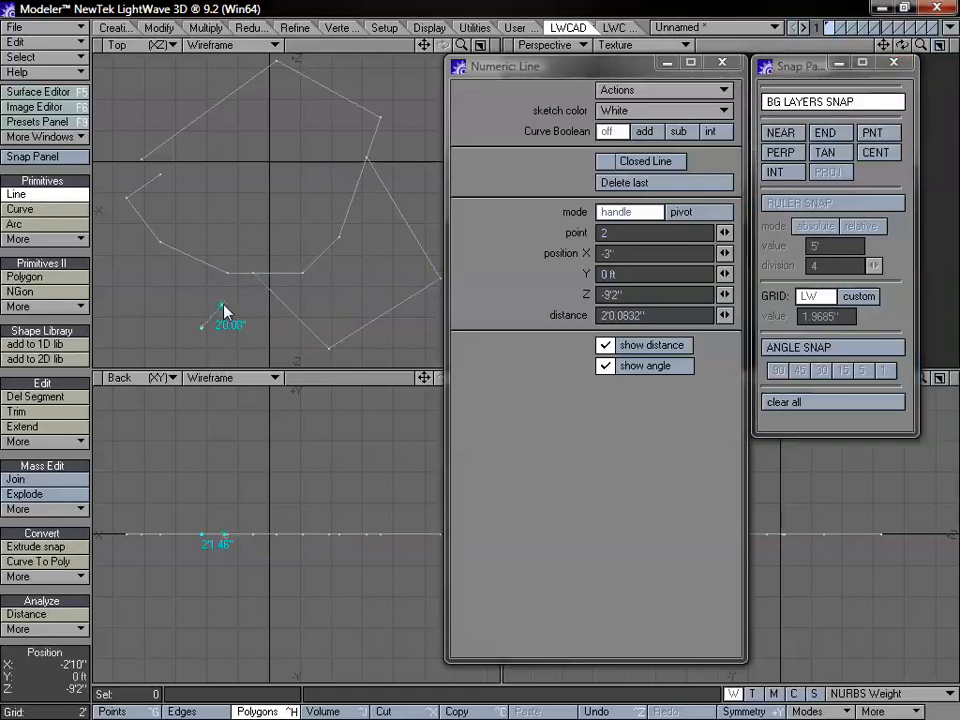
Move point 1 outward, use PERP snapping to set point 2 perpendicular on the lower-left segment, about 5'9" long, and finish the line
{"action": "left_click_drag", "start_coordinate": [202, 328], "coordinate": [170, 340]}
{"action": "left_click_drag", "start_coordinate": [221, 304], "coordinate": [213, 268]}
{"action": "left_click", "coordinate": [780, 150]}
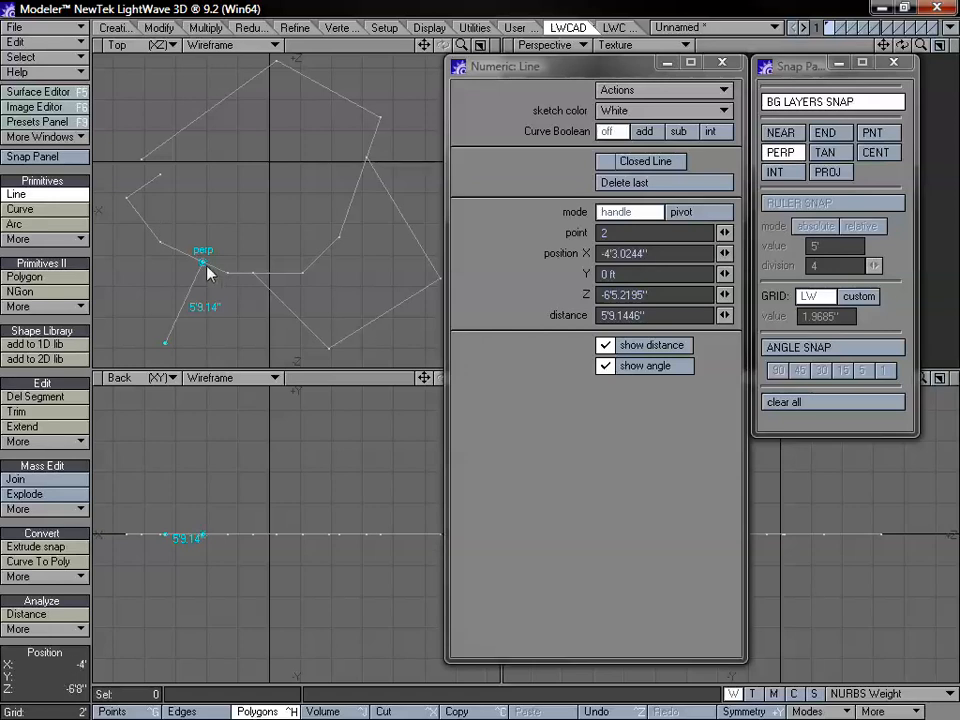
{"action": "key", "text": "space"}
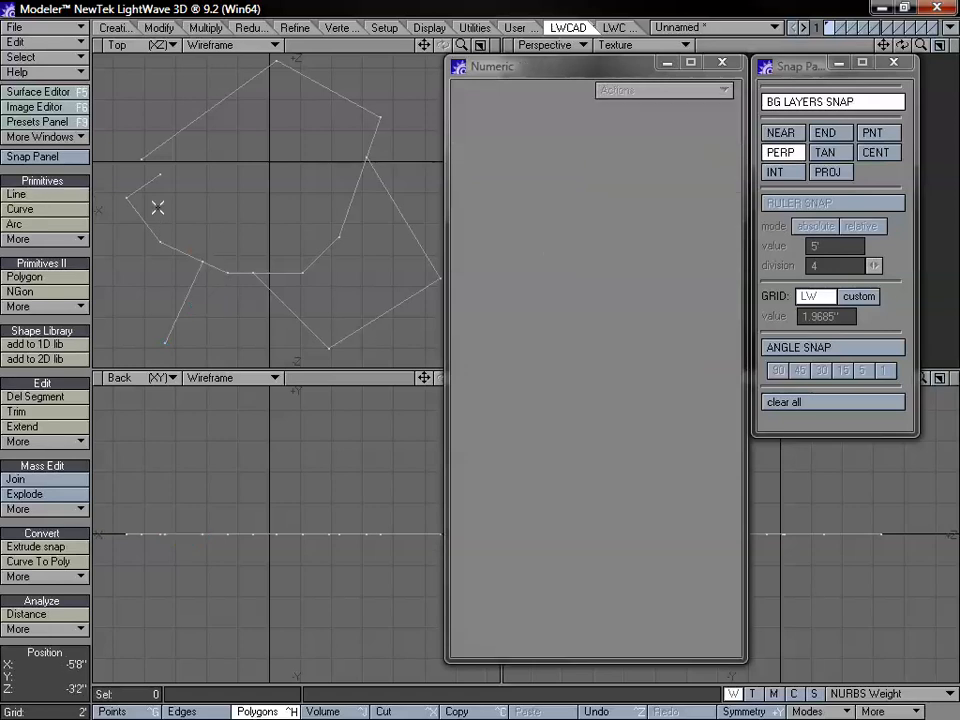
Draw a line with PERP snapping from outside the shape onto the upper-left segment, perpendicular to it, and finish the line
{"action": "left_click_drag", "start_coordinate": [219, 259], "coordinate": [185, 279]}
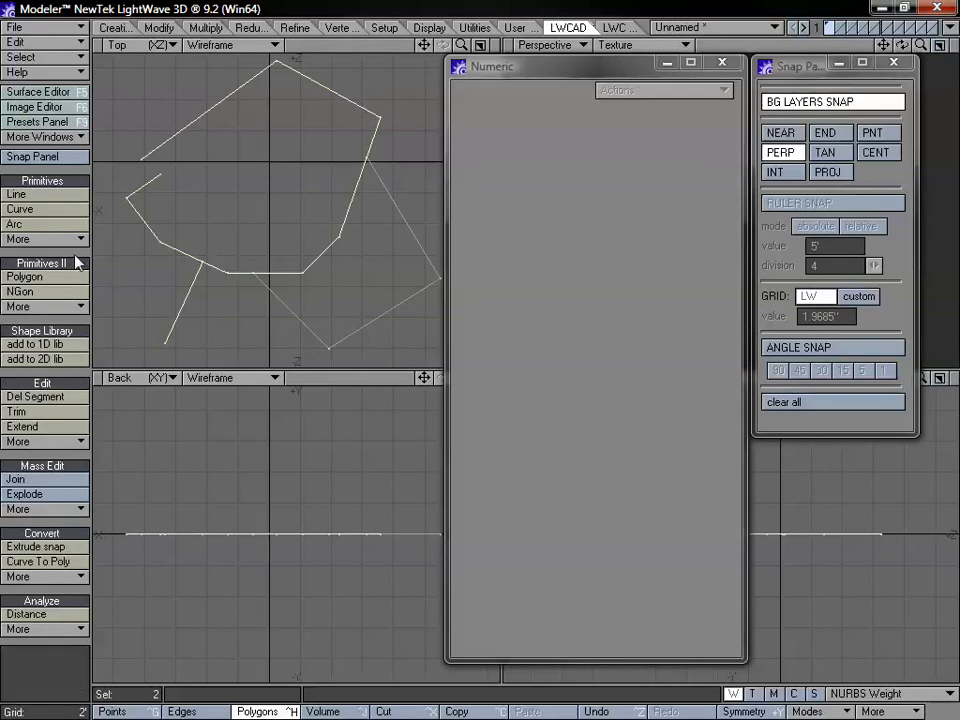
{"action": "left_click", "coordinate": [133, 253]}
{"action": "left_click", "coordinate": [40, 194]}
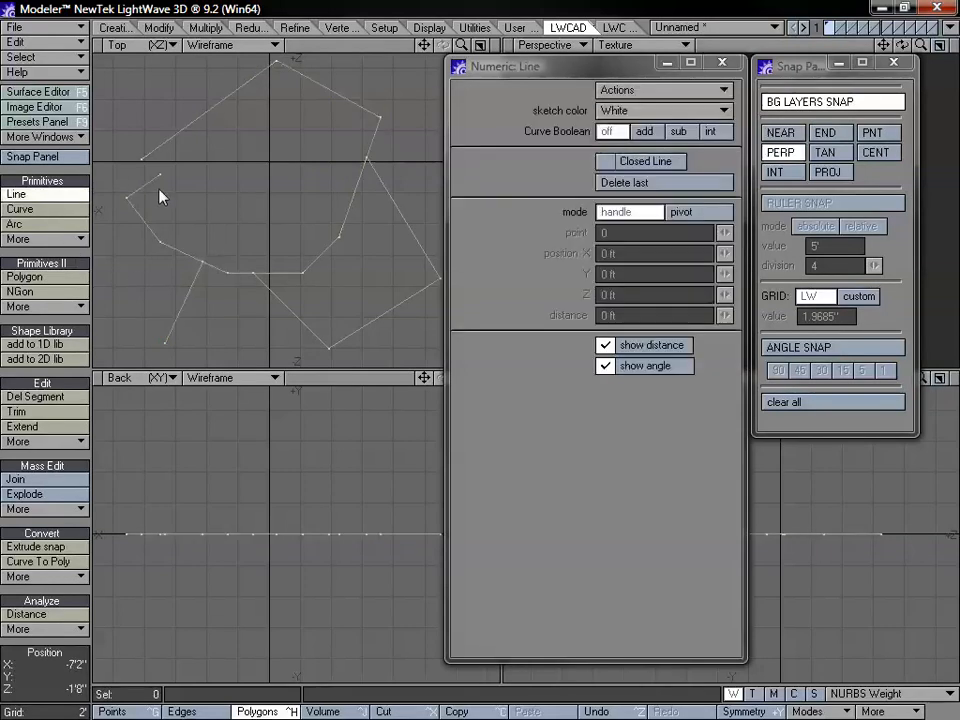
{"action": "left_click_drag", "start_coordinate": [424, 46], "coordinate": [490, 182]}
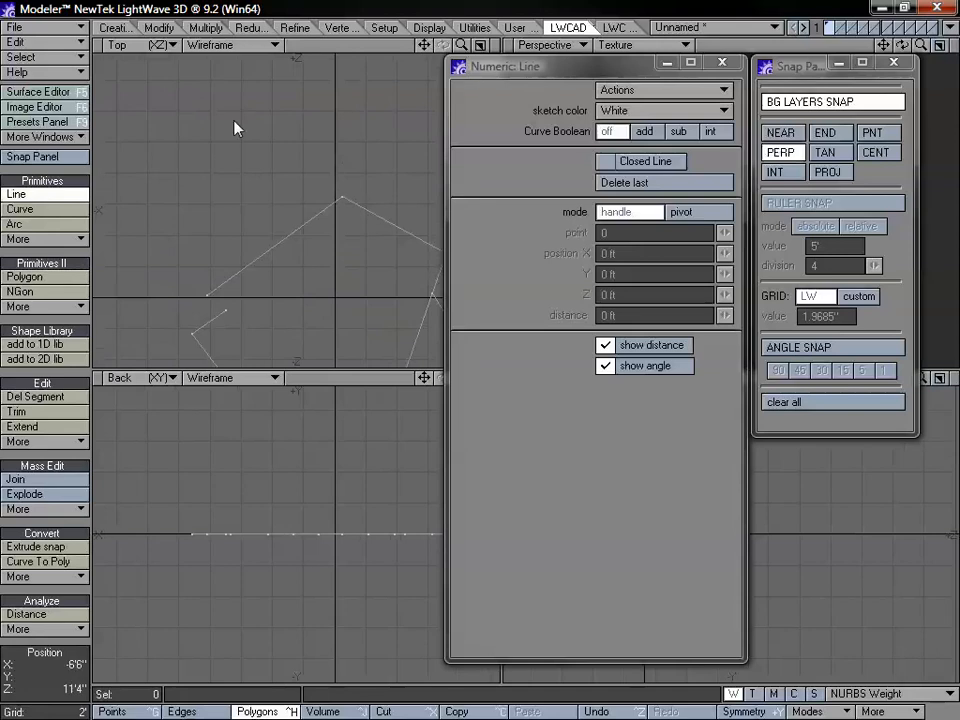
{"action": "left_click_drag", "start_coordinate": [240, 130], "coordinate": [328, 165]}
{"action": "key", "text": "space"}
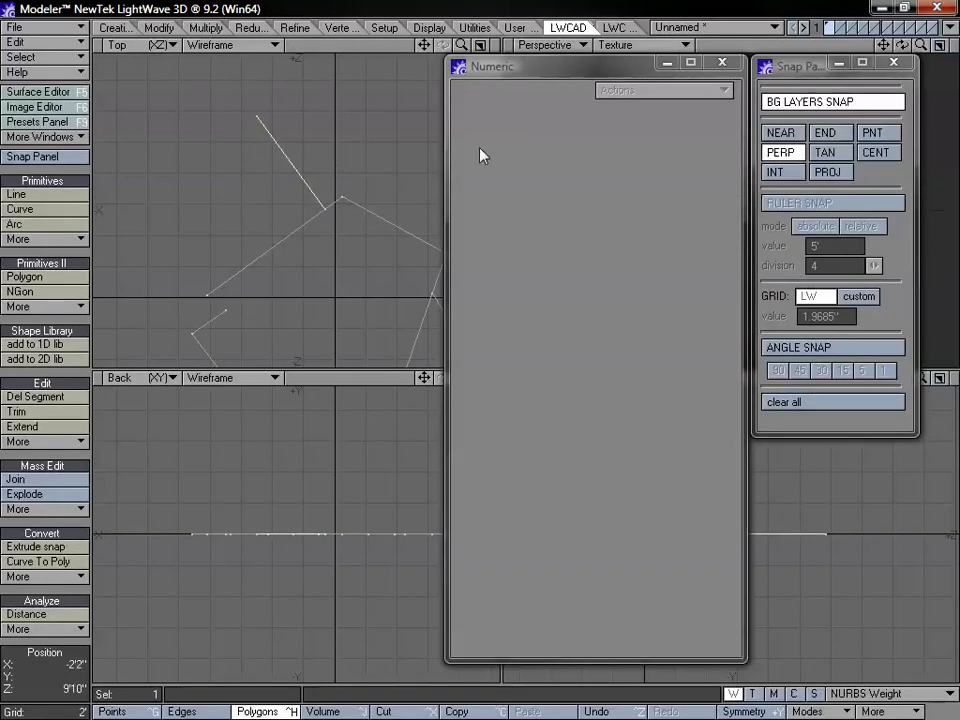
Switch snapping from PERP to TAN and delete all the drawn polylines
{"action": "left_click", "coordinate": [289, 170]}
{"action": "left_click_drag", "start_coordinate": [348, 258], "coordinate": [229, 94], "text": "alt"}
{"action": "left_click_drag", "start_coordinate": [206, 164], "coordinate": [280, 173], "text": "alt"}
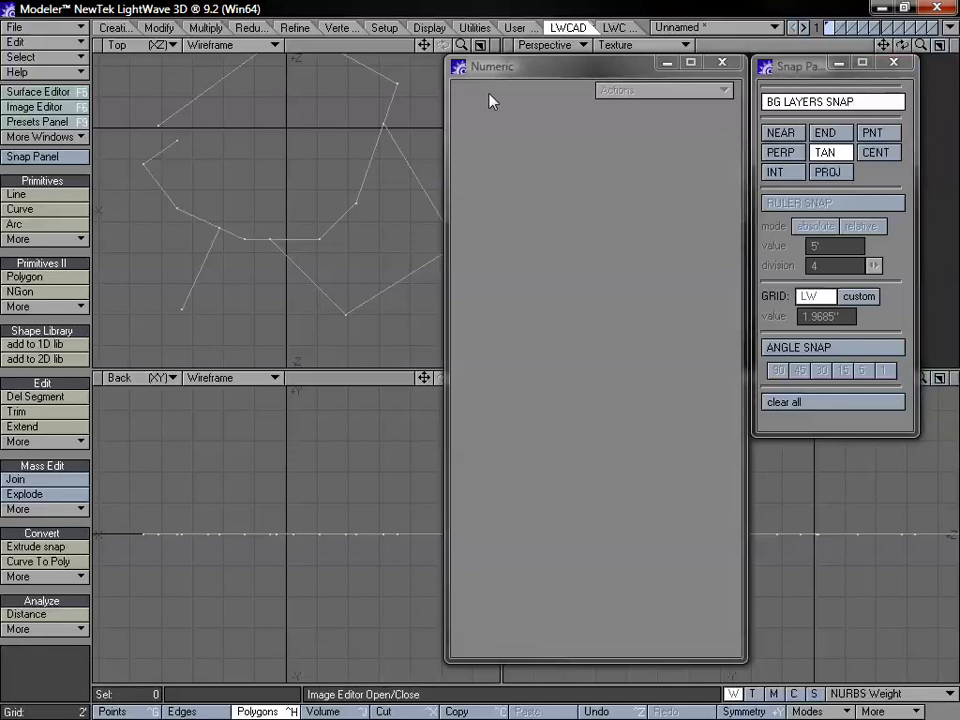
{"action": "left_click_drag", "start_coordinate": [496, 70], "coordinate": [515, 70]}
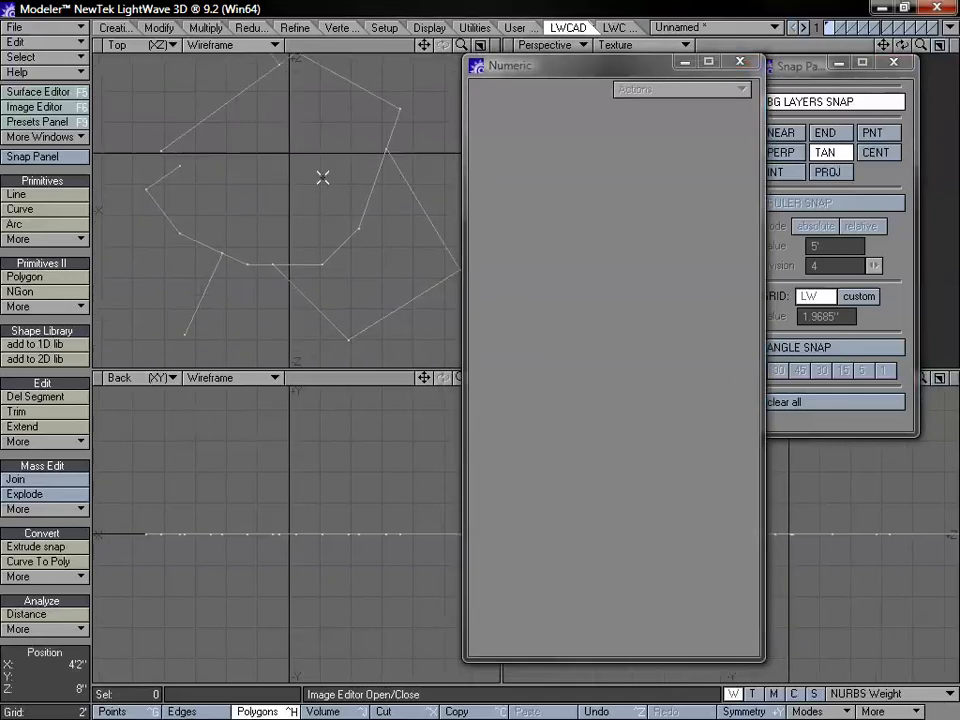
{"action": "key", "text": "Delete"}
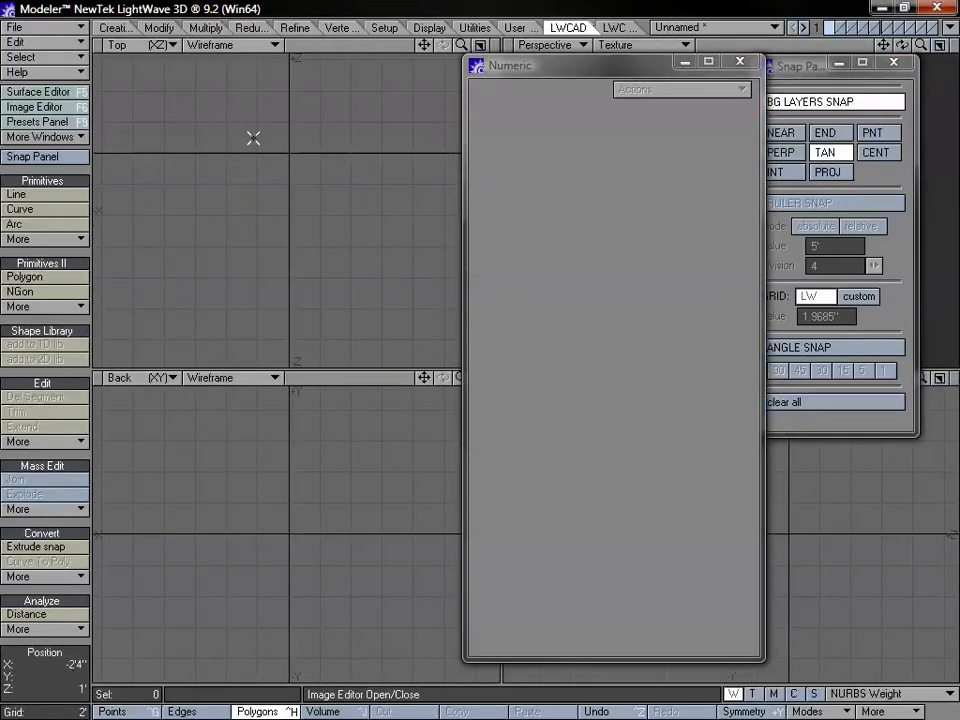
Draw a circle centred near the origin in the Top view and set its radius to 6'7"
{"action": "left_click", "coordinate": [58, 239]}
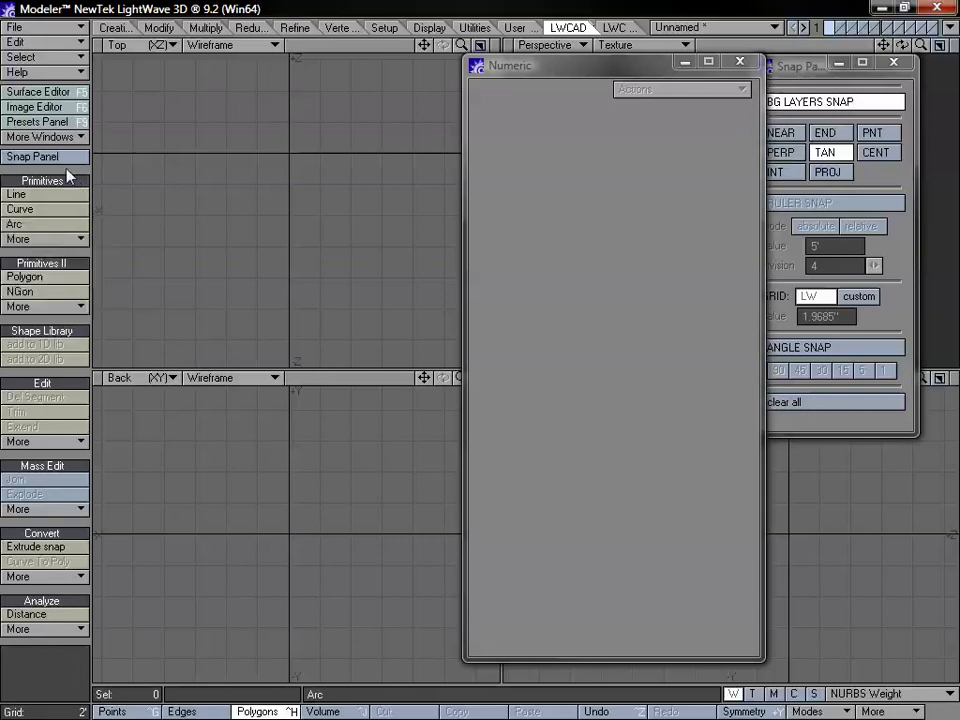
{"action": "left_click", "coordinate": [28, 240]}
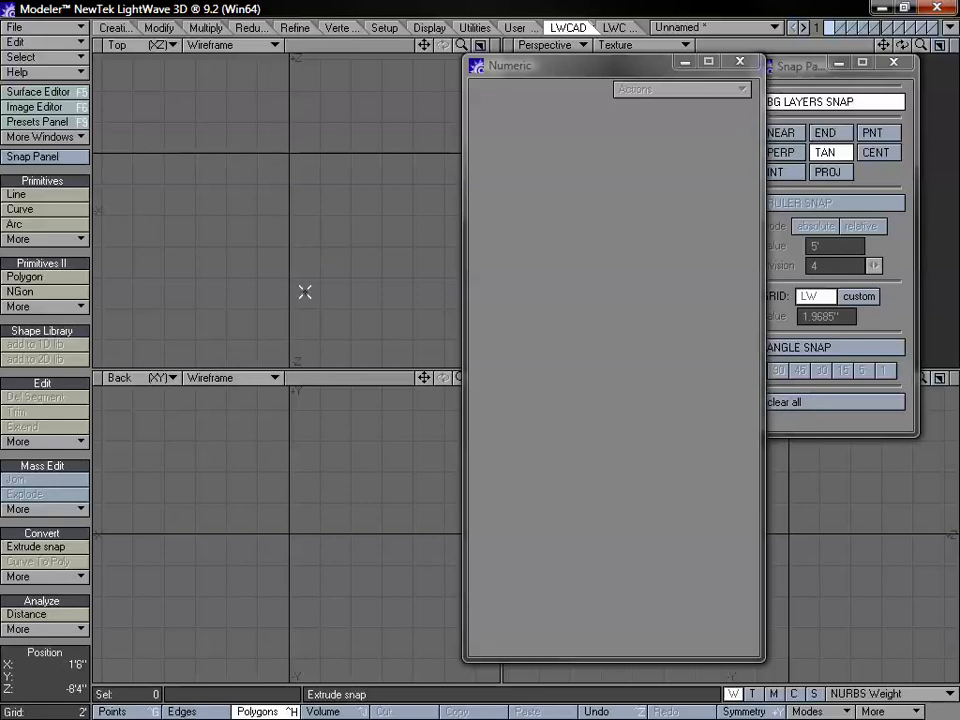
{"action": "left_click", "coordinate": [60, 239]}
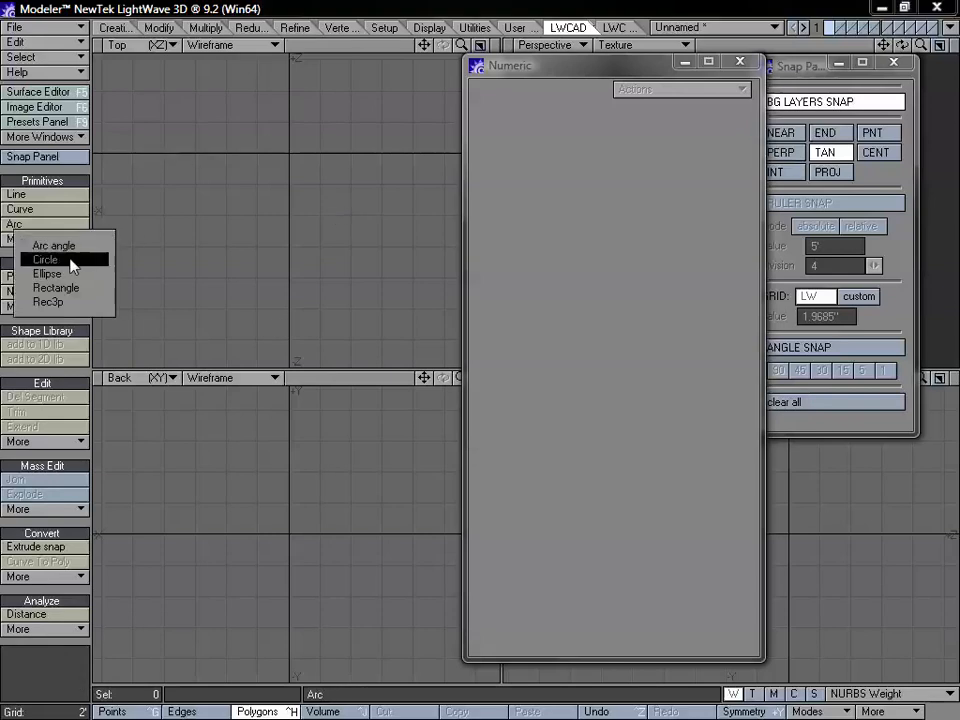
{"action": "left_click", "coordinate": [71, 262]}
{"action": "left_click_drag", "start_coordinate": [462, 45], "coordinate": [414, 85]}
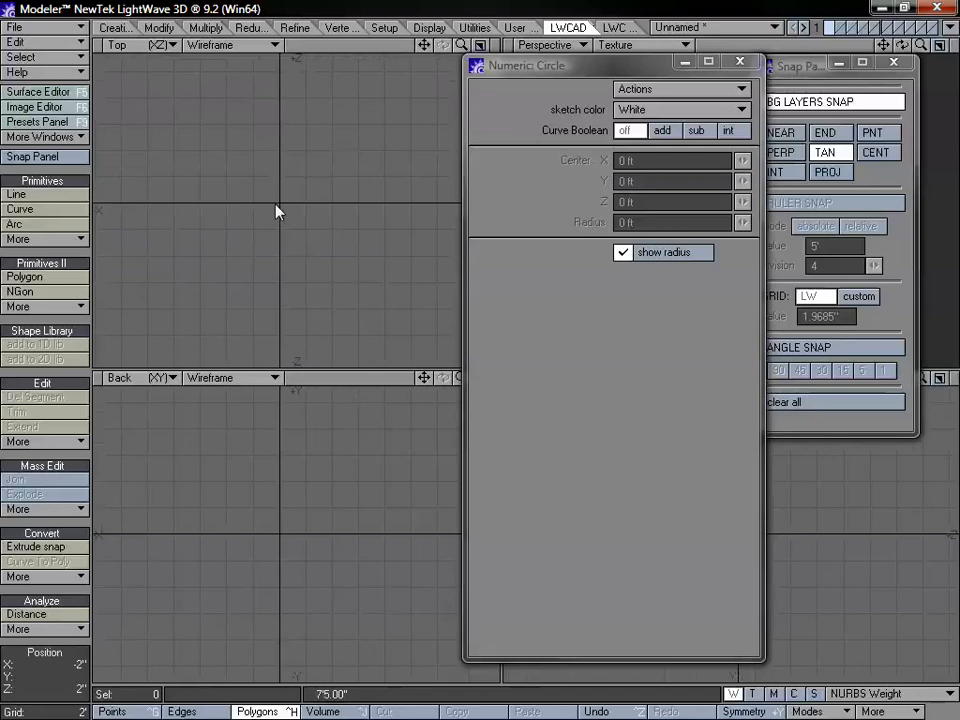
{"action": "left_click_drag", "start_coordinate": [280, 202], "coordinate": [365, 165]}
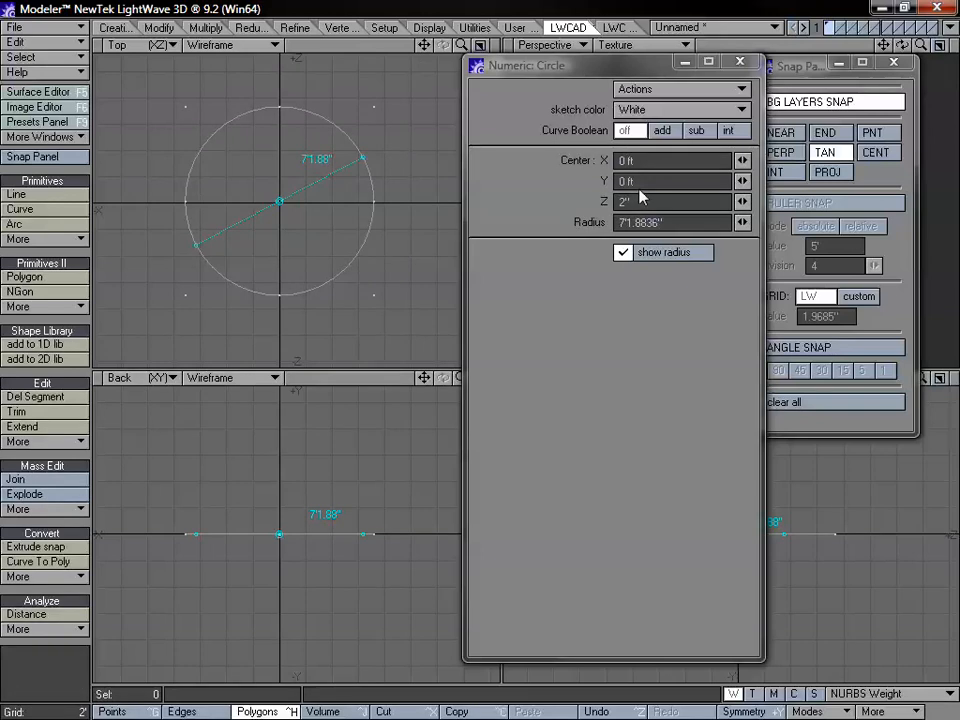
{"action": "mouse_move", "coordinate": [742, 222]}
{"action": "left_mouse_down"}
{"action": "mouse_move", "coordinate": [724, 222]}
{"action": "mouse_move", "coordinate": [736, 222]}
{"action": "left_mouse_up"}
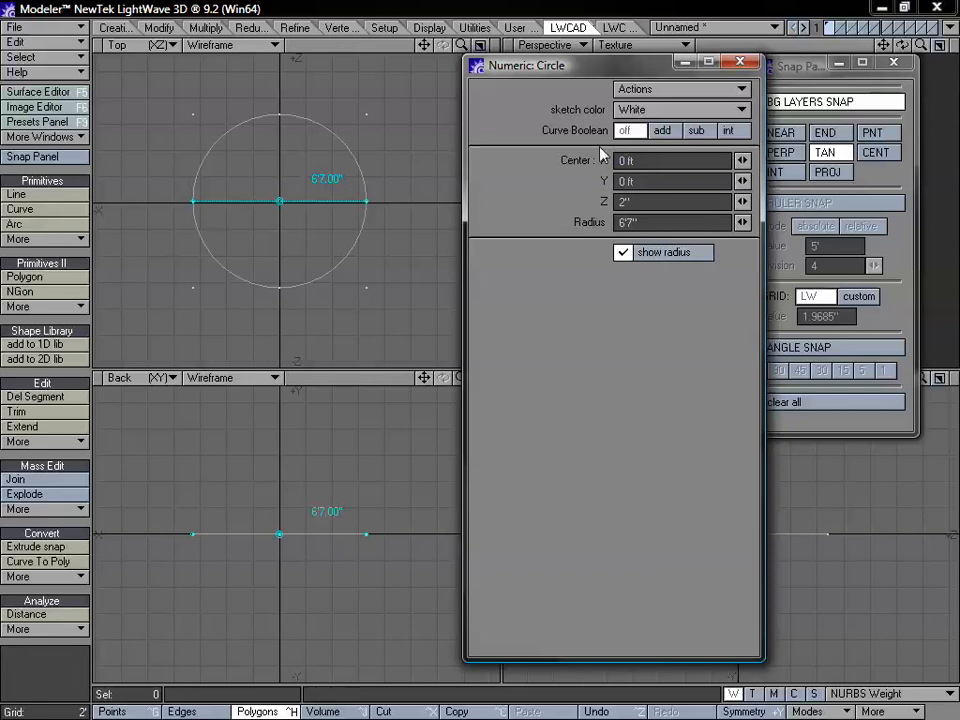
Uncover the perspective view, orbit it to see the circle at an angle, and display it in Wireframe Shade
{"action": "left_click_drag", "start_coordinate": [575, 67], "coordinate": [446, 107]}
{"action": "left_click_drag", "start_coordinate": [791, 72], "coordinate": [676, 331]}
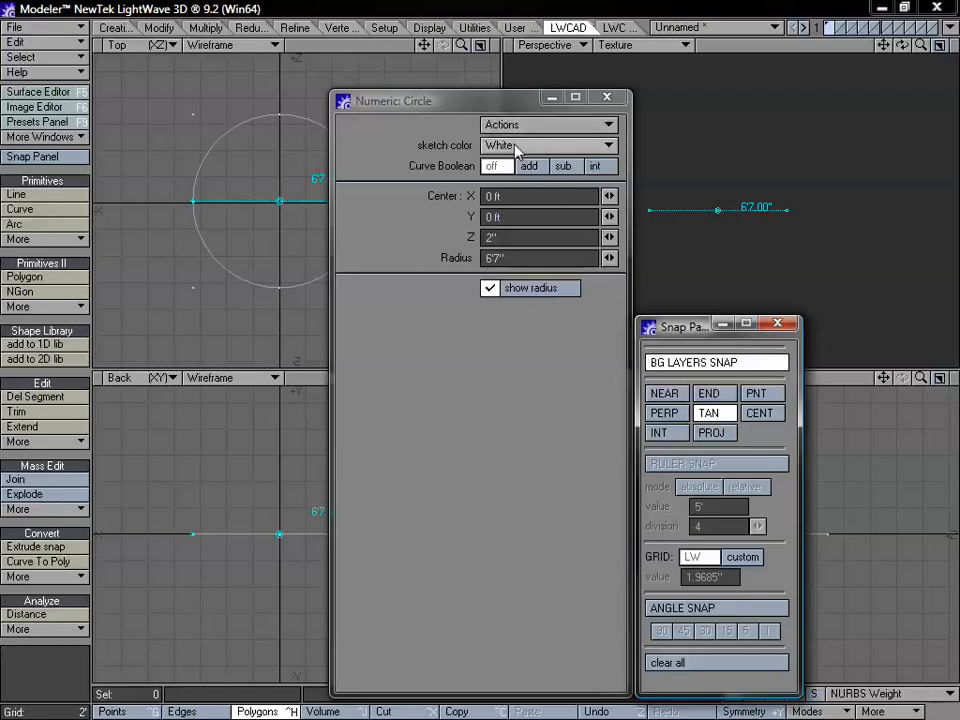
{"action": "left_click_drag", "start_coordinate": [516, 107], "coordinate": [432, 100]}
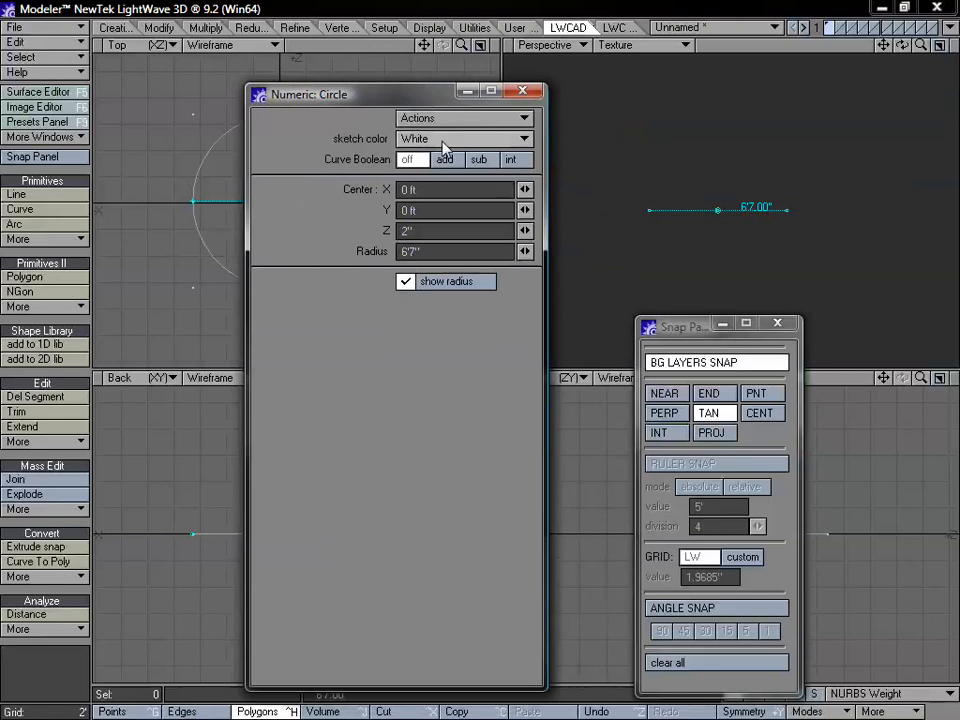
{"action": "left_click_drag", "start_coordinate": [691, 166], "coordinate": [769, 232], "text": "alt"}
{"action": "left_click_drag", "start_coordinate": [922, 48], "coordinate": [948, 48]}
{"action": "left_click", "coordinate": [615, 45]}
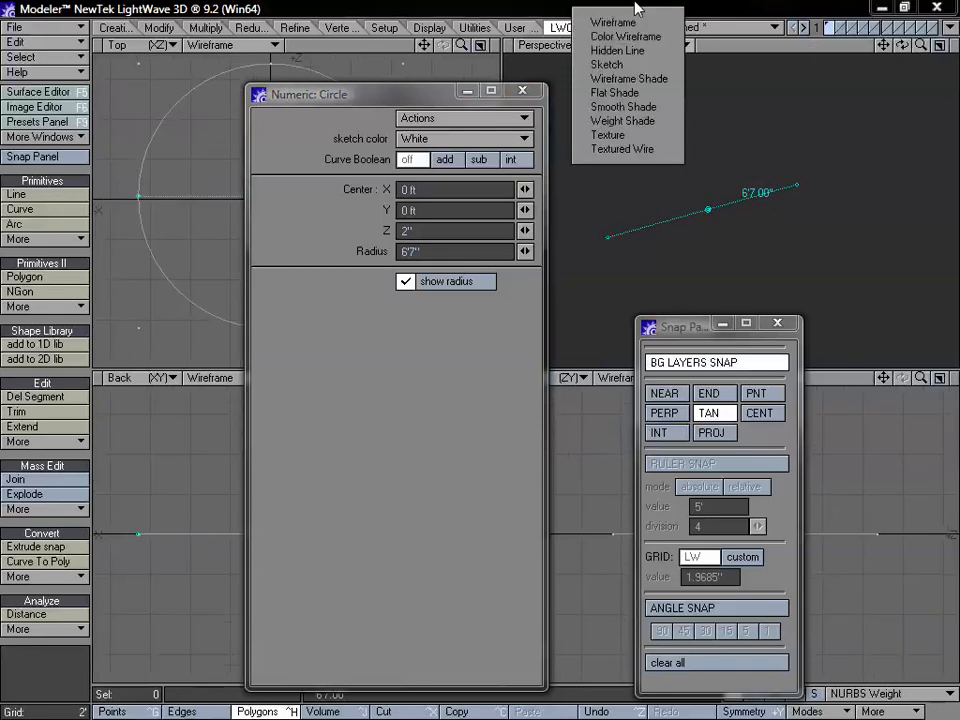
{"action": "left_click", "coordinate": [657, 79]}
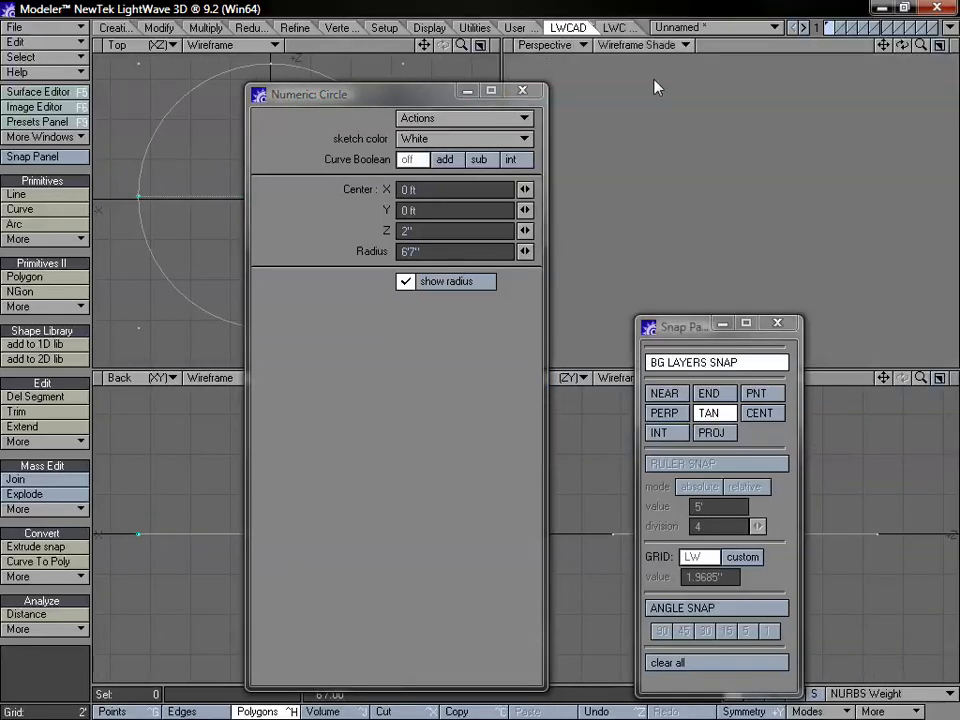
{"action": "left_click", "coordinate": [660, 44]}
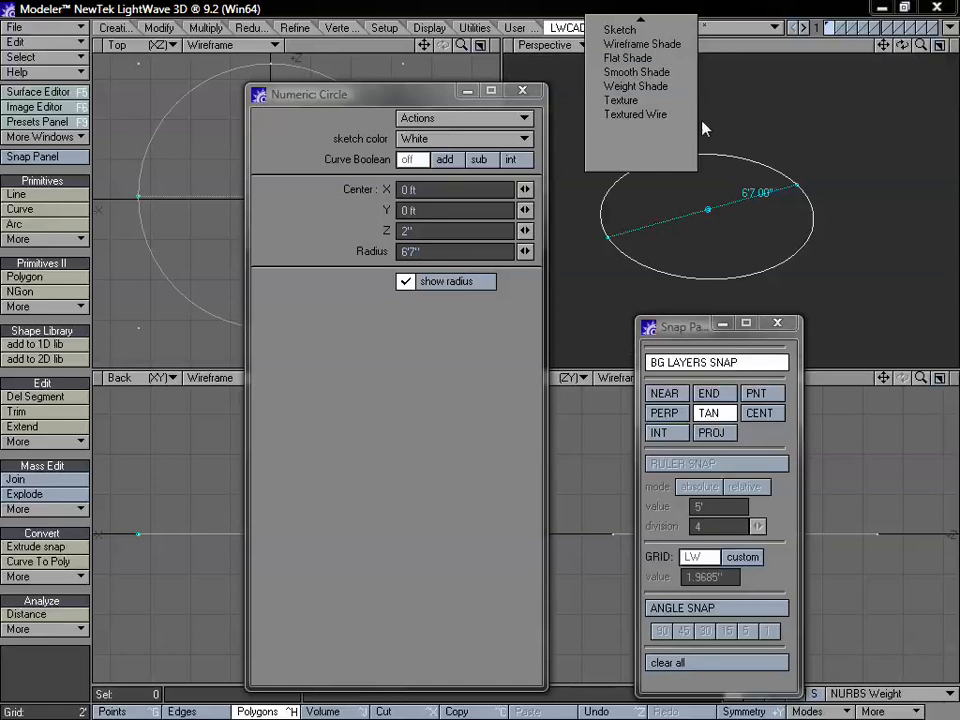
{"action": "left_click", "coordinate": [778, 126]}
{"action": "left_click_drag", "start_coordinate": [730, 148], "coordinate": [708, 160], "text": "alt"}
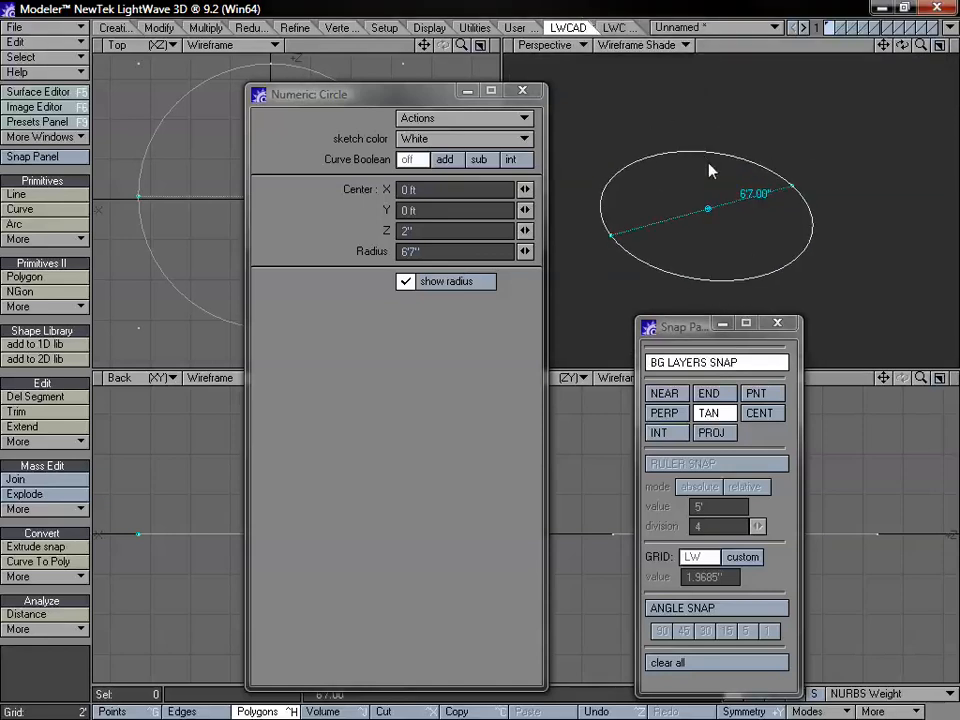
Display the perspective view in Color Wireframe and try the sketch colors Orange, Green and Purple on the circle
{"action": "left_click", "coordinate": [681, 43]}
{"action": "left_click", "coordinate": [648, 32]}
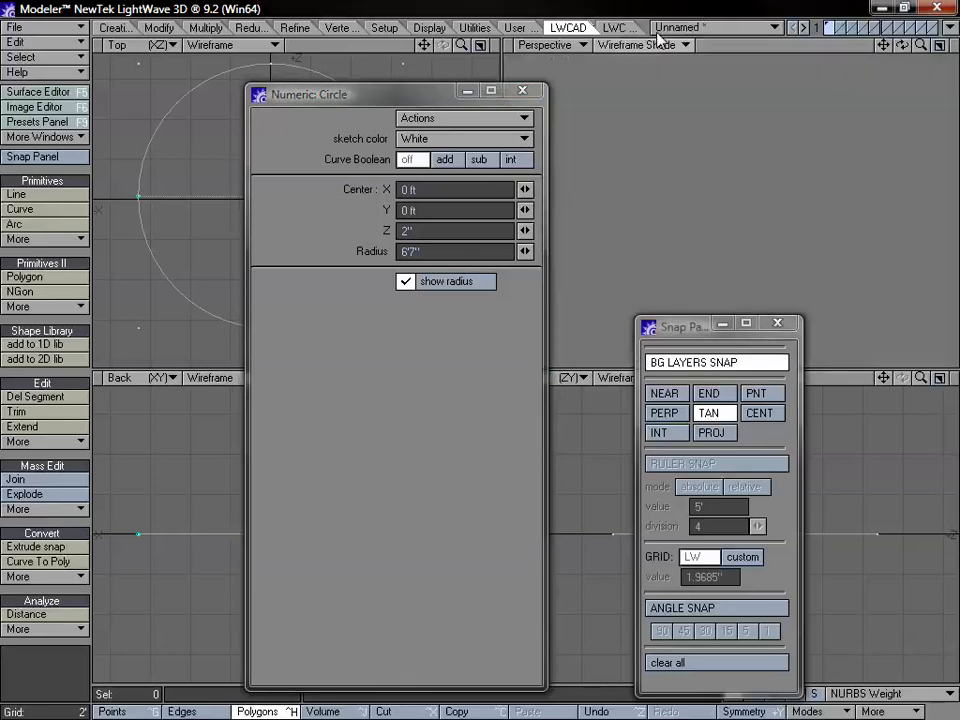
{"action": "left_click", "coordinate": [456, 140]}
{"action": "left_click", "coordinate": [462, 126]}
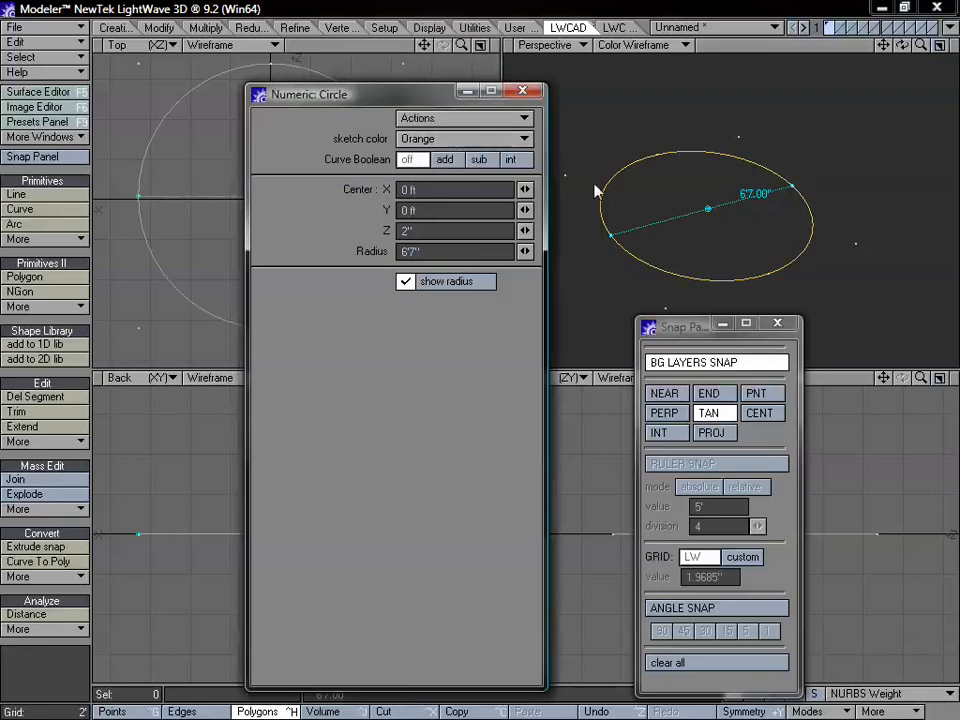
{"action": "left_click", "coordinate": [430, 139]}
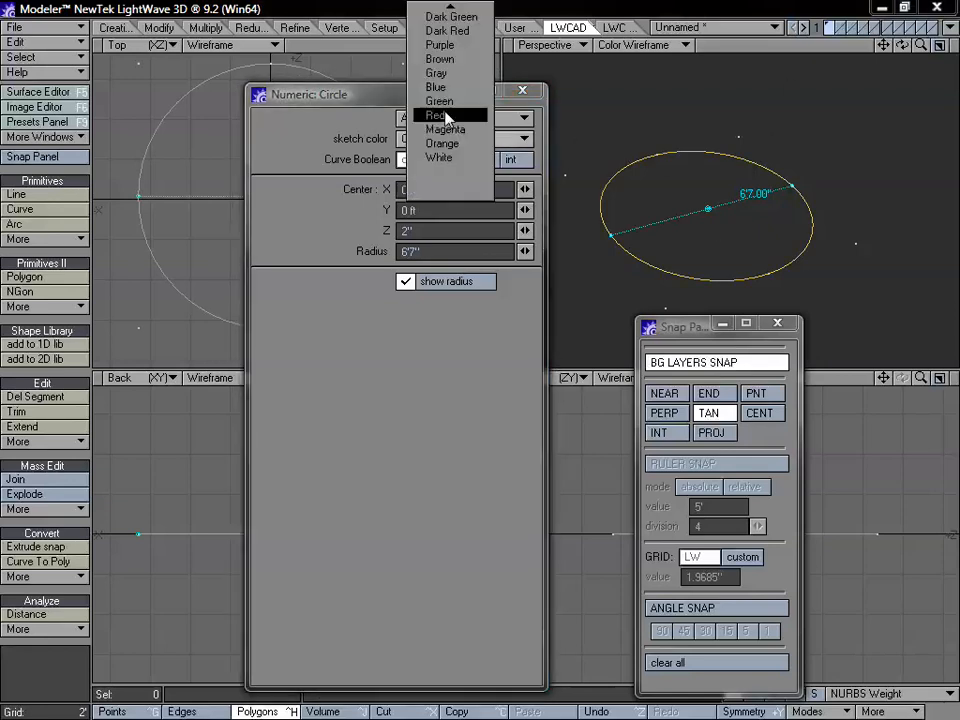
{"action": "left_click", "coordinate": [428, 113]}
{"action": "left_click", "coordinate": [460, 142]}
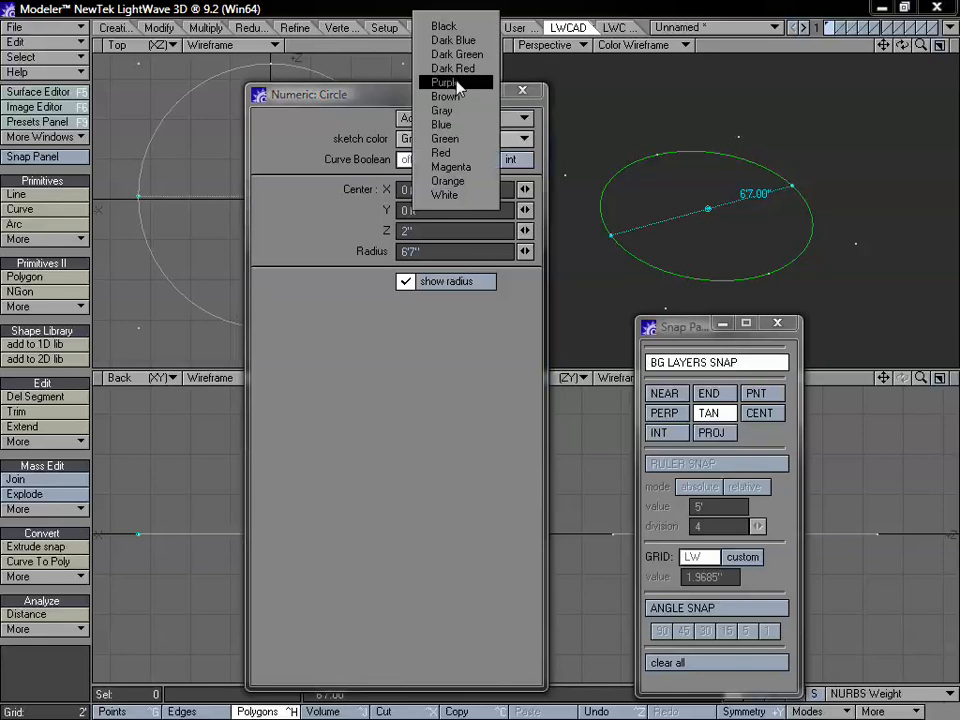
{"action": "left_click", "coordinate": [456, 82]}
Return the perspective view to Wireframe Shade, set the circle's sketch color to Red, and finish the circle
{"action": "left_click", "coordinate": [637, 45]}
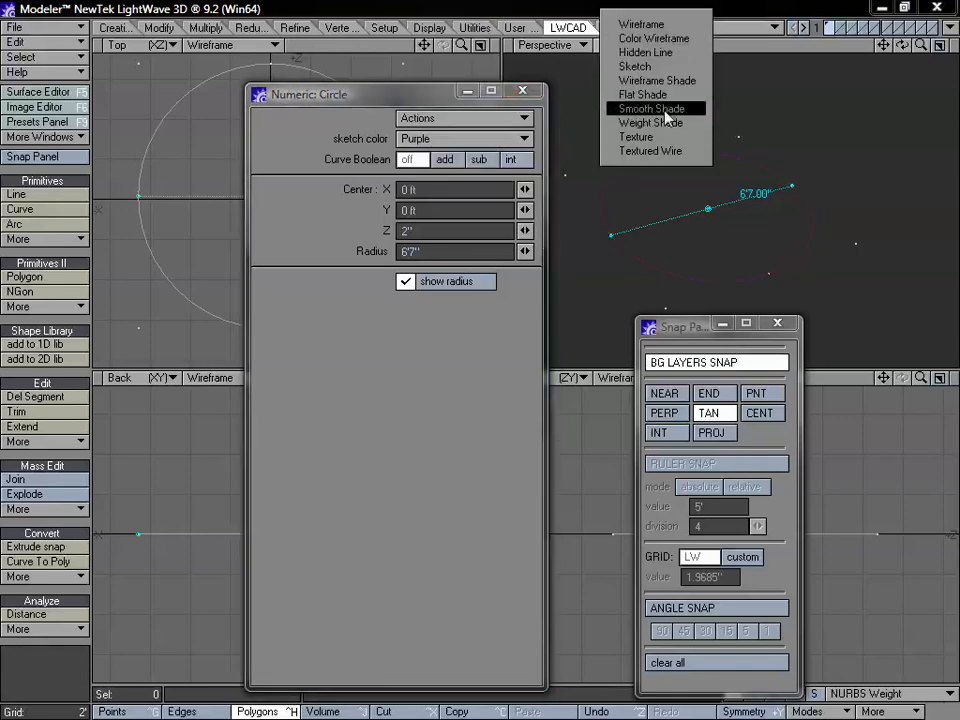
{"action": "left_click", "coordinate": [661, 39]}
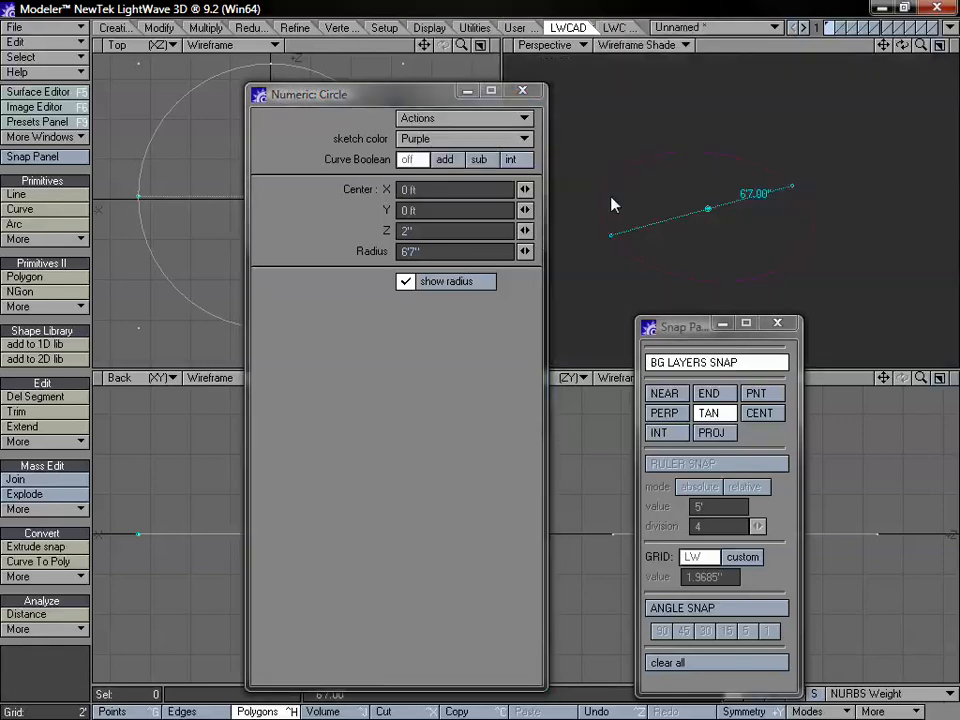
{"action": "left_click", "coordinate": [455, 141]}
{"action": "left_click", "coordinate": [458, 117]}
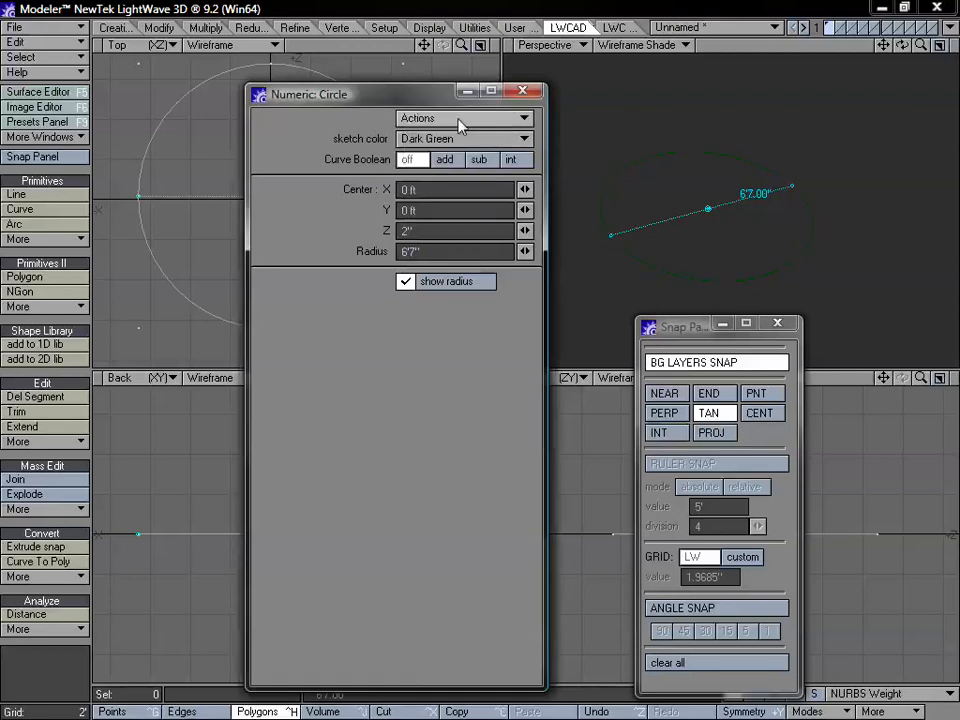
{"action": "left_click", "coordinate": [465, 140]}
{"action": "left_click", "coordinate": [469, 236]}
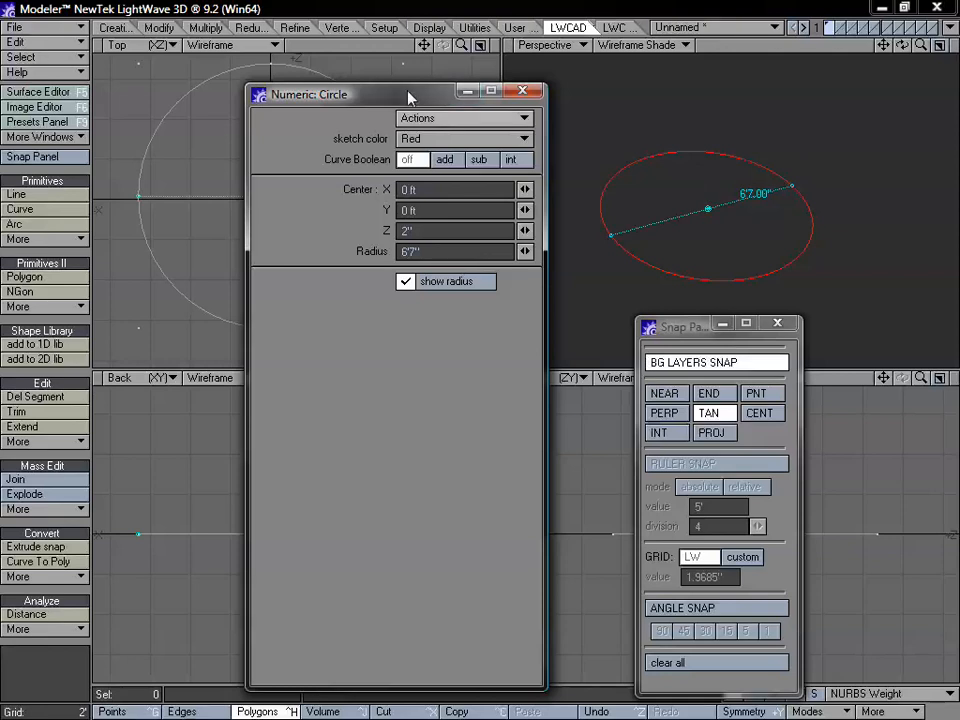
{"action": "left_click_drag", "start_coordinate": [406, 98], "coordinate": [582, 112]}
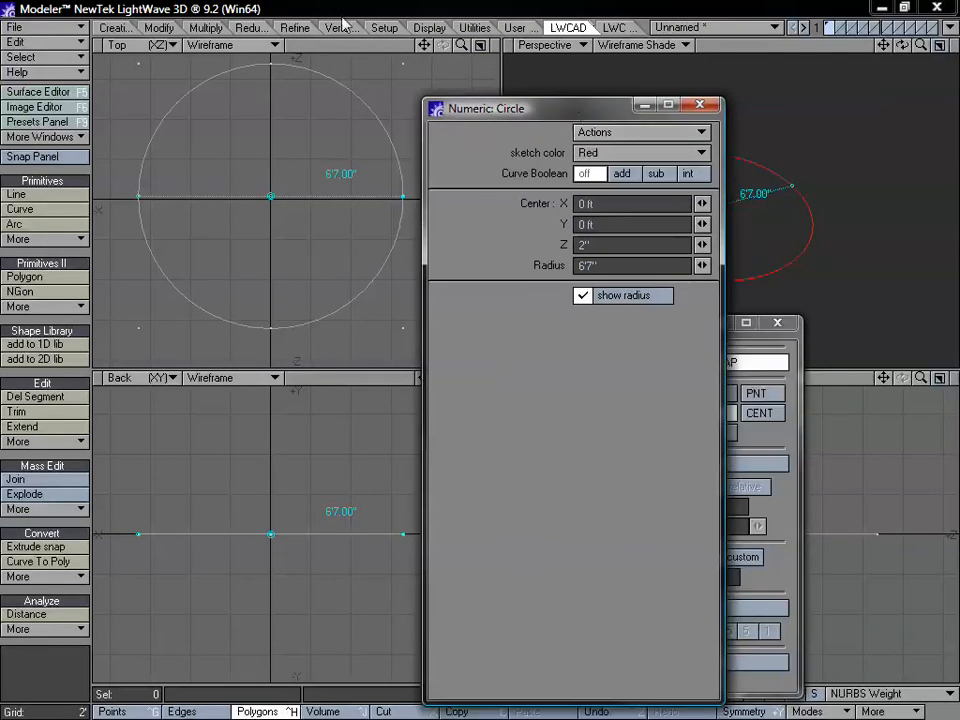
{"action": "key", "text": "space"}
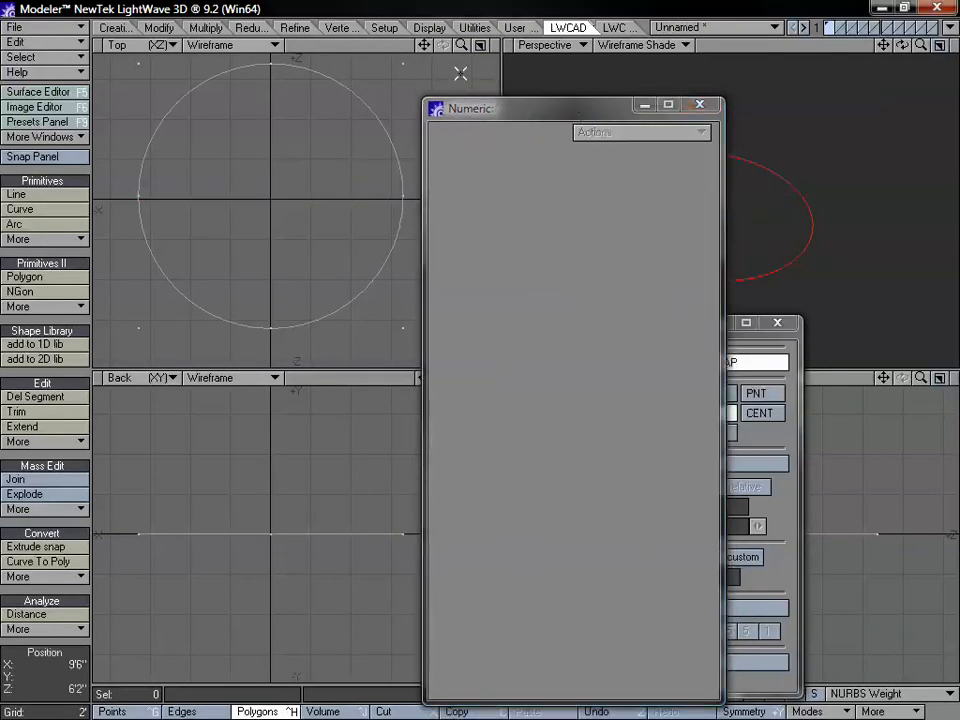
Draw a line about 17'2" long from below the circle, with point 2 snapped tangent to the circle's lower-left side
{"action": "mouse_move", "coordinate": [461, 47]}
{"action": "left_mouse_down"}
{"action": "mouse_move", "coordinate": [428, 47]}
{"action": "mouse_move", "coordinate": [455, 47]}
{"action": "left_mouse_up"}
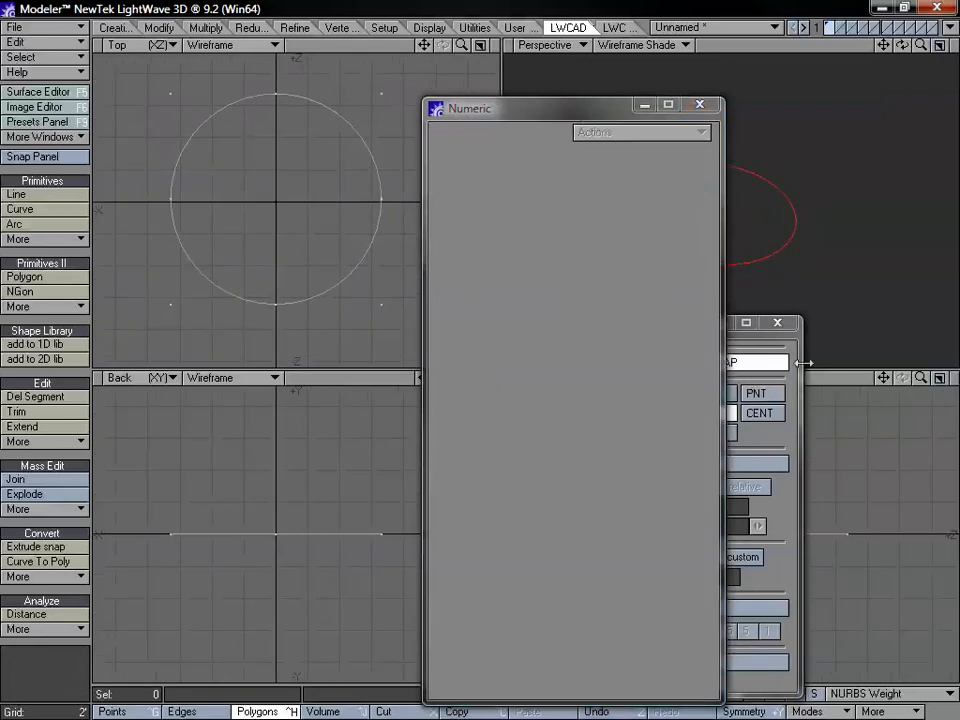
{"action": "left_click", "coordinate": [798, 364]}
{"action": "left_click_drag", "start_coordinate": [704, 333], "coordinate": [844, 331]}
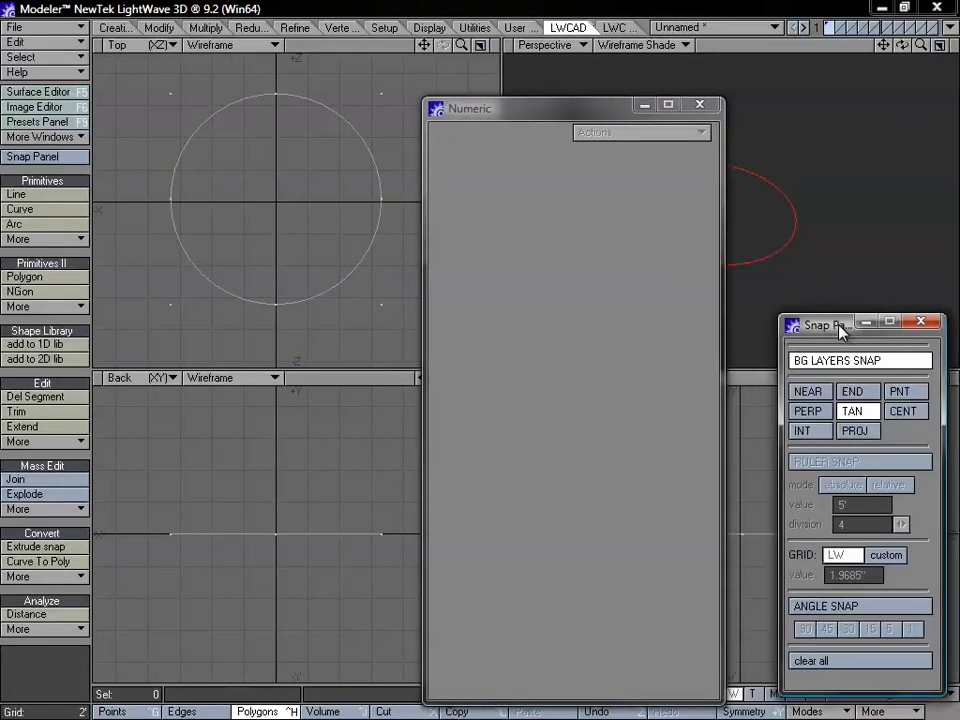
{"action": "left_click_drag", "start_coordinate": [529, 111], "coordinate": [563, 106]}
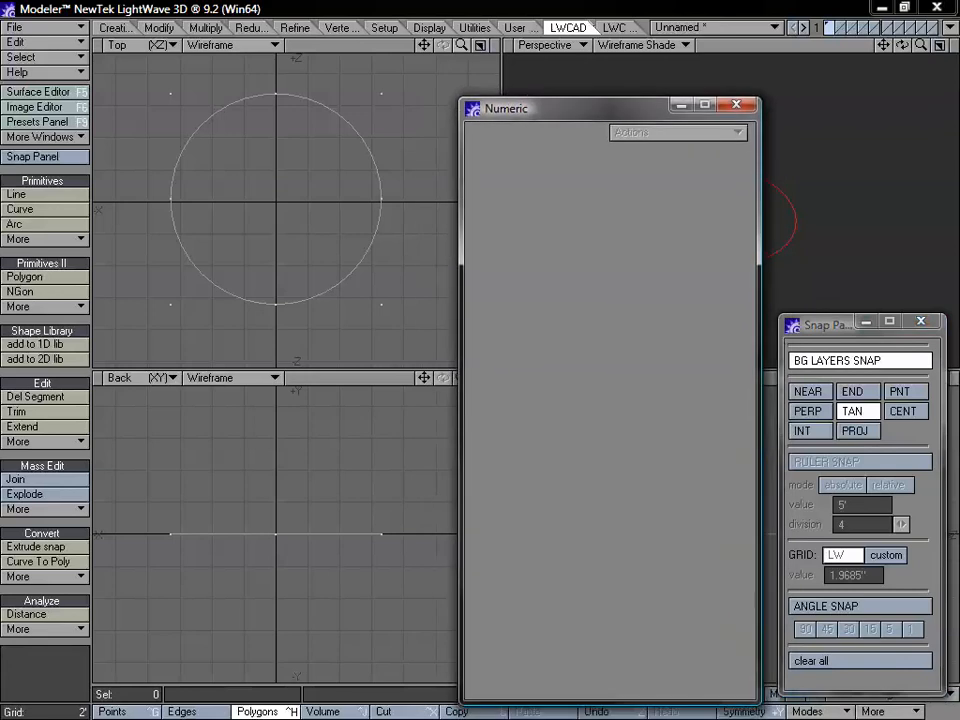
{"action": "left_click_drag", "start_coordinate": [460, 44], "coordinate": [447, 0]}
{"action": "left_click", "coordinate": [30, 194]}
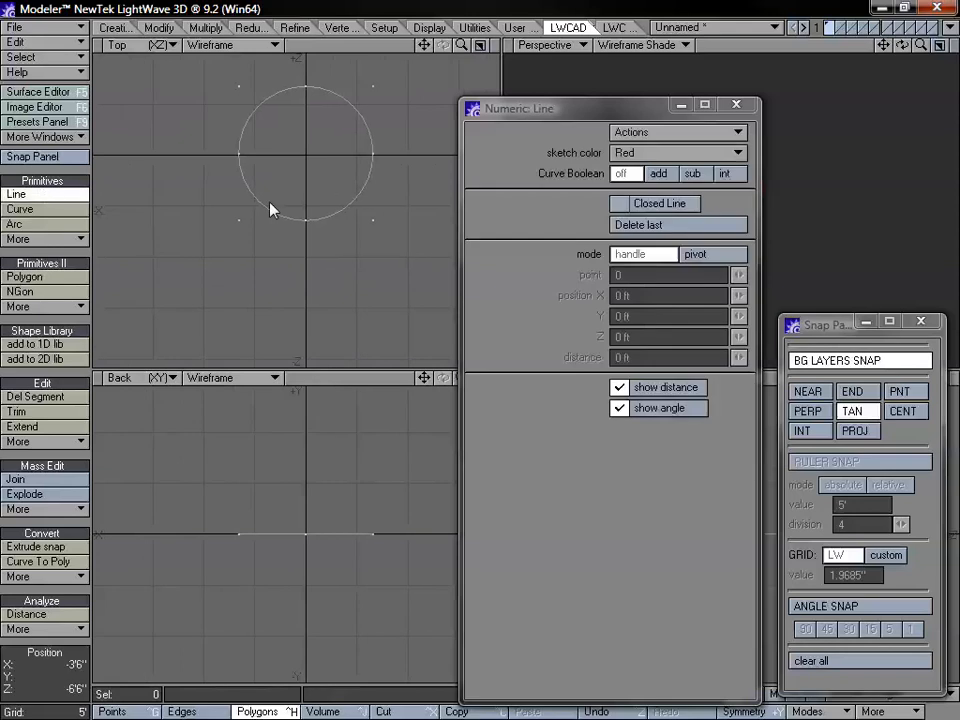
{"action": "mouse_move", "coordinate": [424, 45]}
{"action": "left_mouse_down"}
{"action": "mouse_move", "coordinate": [443, 62]}
{"action": "mouse_move", "coordinate": [434, 58]}
{"action": "left_mouse_up"}
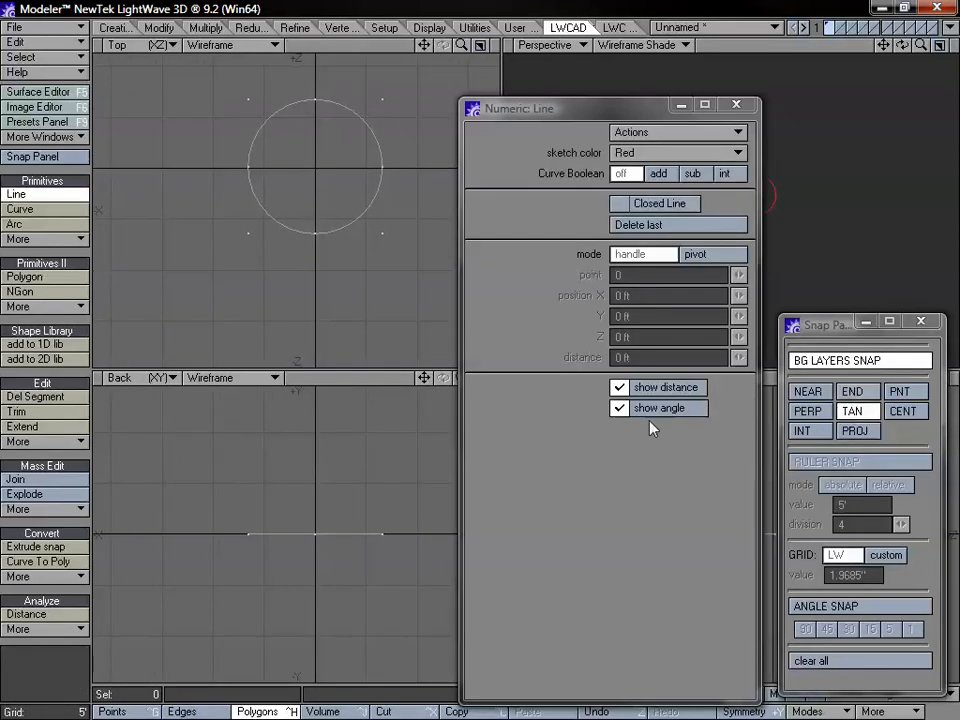
{"action": "left_click_drag", "start_coordinate": [173, 314], "coordinate": [261, 208]}
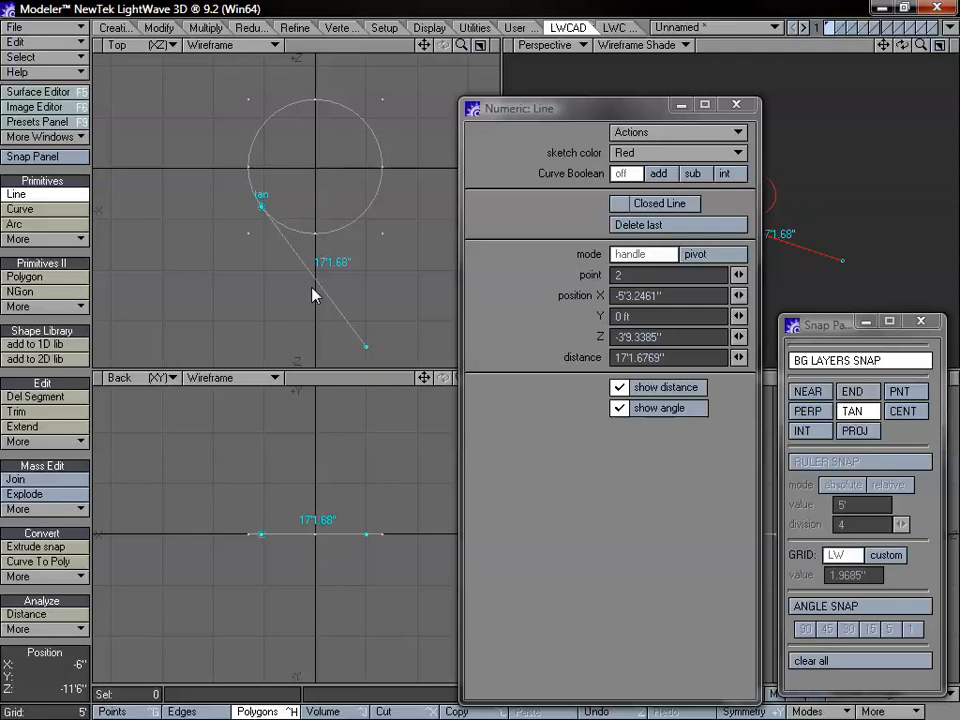
Finish the current line and draw another about 18' long from above the circle, with point 2 snapped tangent to its upper-left side
{"action": "key", "text": "space"}
{"action": "left_click_drag", "start_coordinate": [381, 154], "coordinate": [351, 226], "text": "alt"}
{"action": "key", "text": "l"}
{"action": "left_click", "coordinate": [386, 74]}
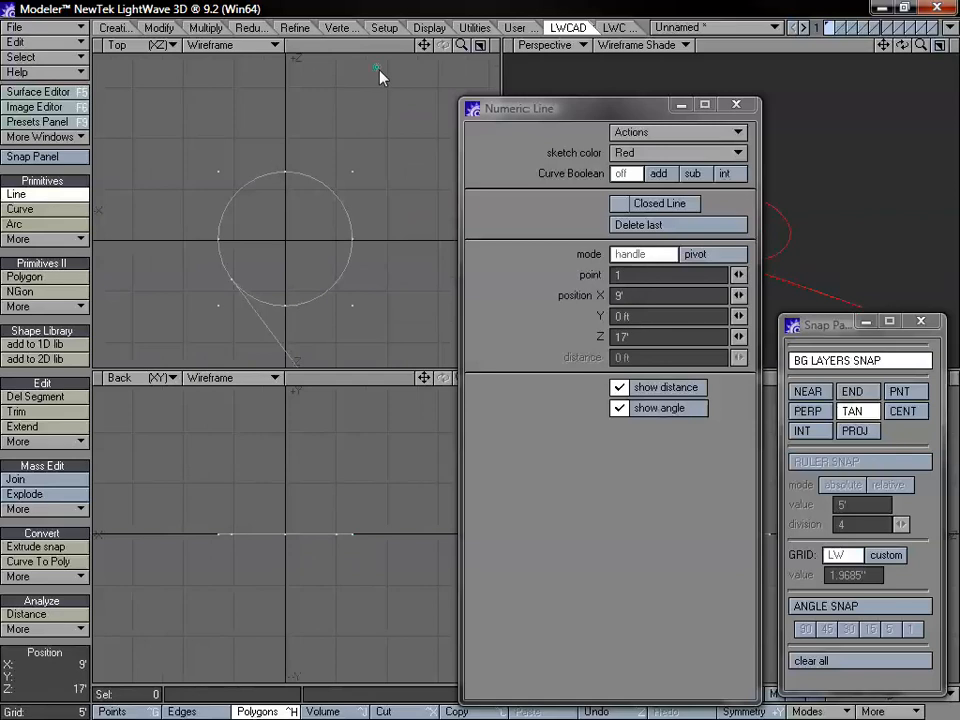
{"action": "left_click", "coordinate": [244, 190]}
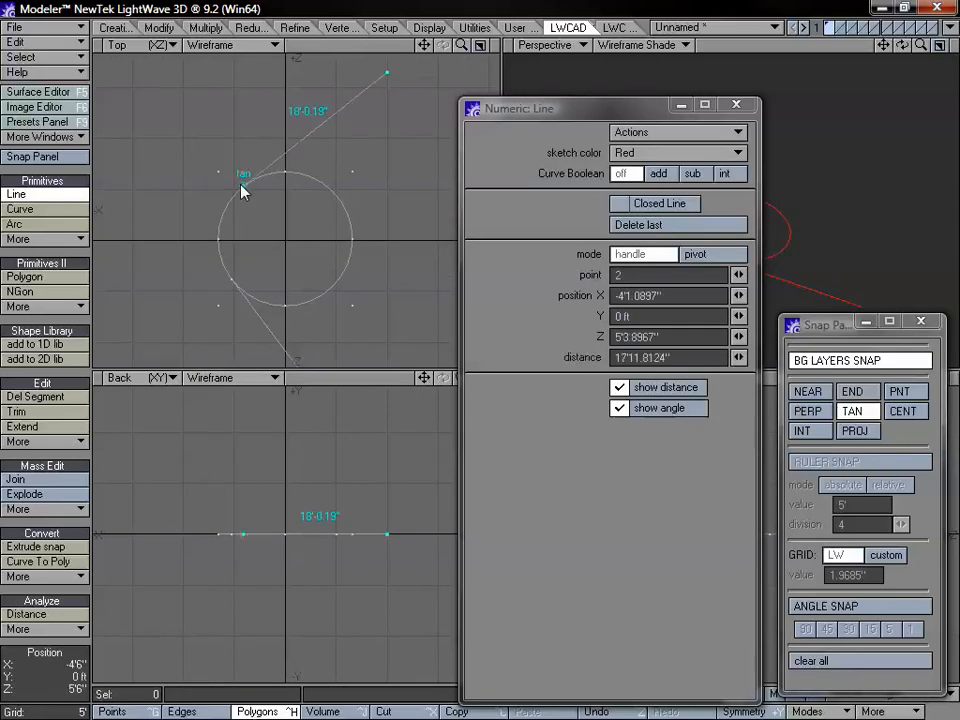
{"action": "key", "text": "space"}
{"action": "left_click_drag", "start_coordinate": [366, 221], "coordinate": [347, 204], "text": "alt"}
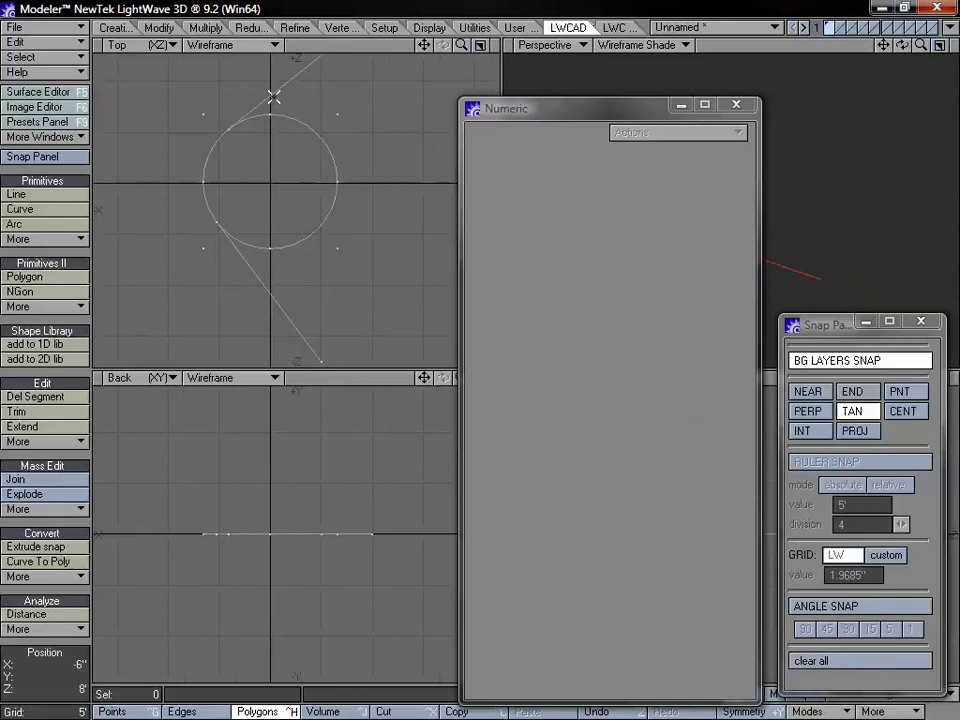
{"action": "mouse_move", "coordinate": [296, 182]}
{"action": "left_mouse_down", "text": "alt"}
{"action": "mouse_move", "coordinate": [319, 259]}
{"action": "mouse_move", "coordinate": [318, 195]}
{"action": "mouse_move", "coordinate": [296, 187]}
{"action": "left_mouse_up", "text": "alt"}
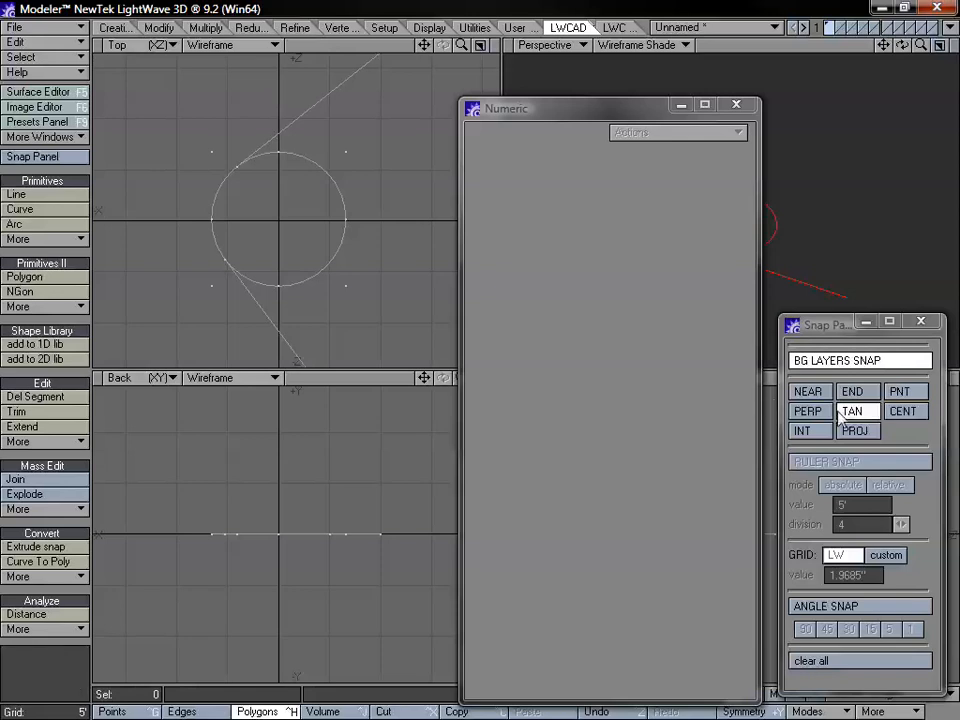
Replace TAN snapping with CENT, then select and deselect the circle and the two tangent lines in the Top view
{"action": "left_click", "coordinate": [913, 409]}
{"action": "left_click", "coordinate": [851, 414]}
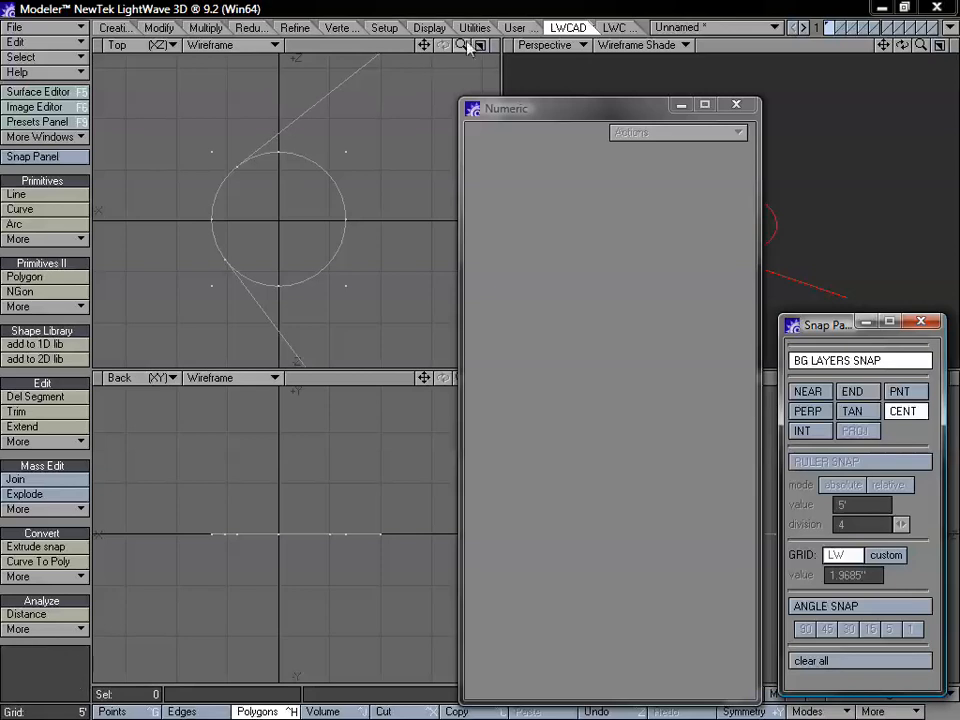
{"action": "mouse_move", "coordinate": [463, 46]}
{"action": "left_mouse_down"}
{"action": "mouse_move", "coordinate": [450, 46]}
{"action": "mouse_move", "coordinate": [465, 46]}
{"action": "left_mouse_up"}
{"action": "left_click", "coordinate": [328, 171]}
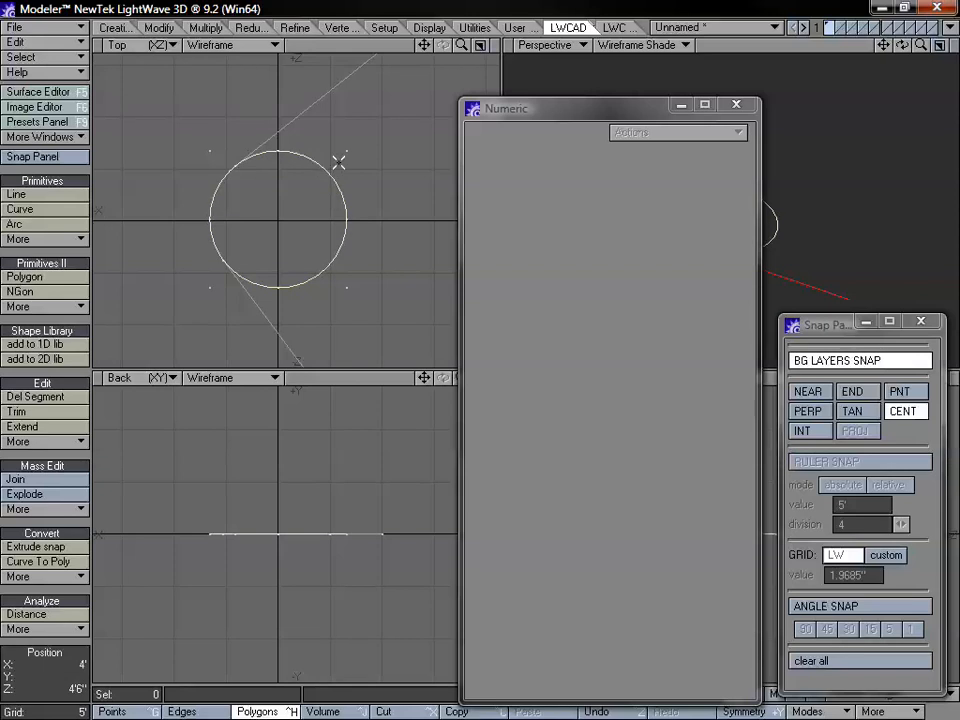
{"action": "left_click", "coordinate": [332, 148]}
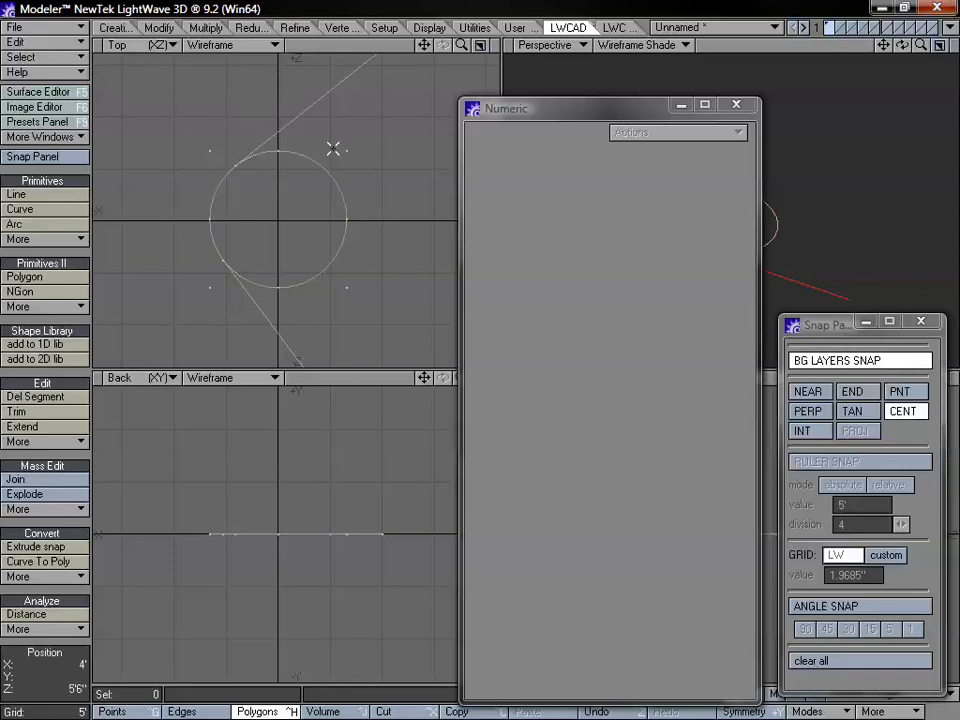
{"action": "left_click", "coordinate": [313, 102]}
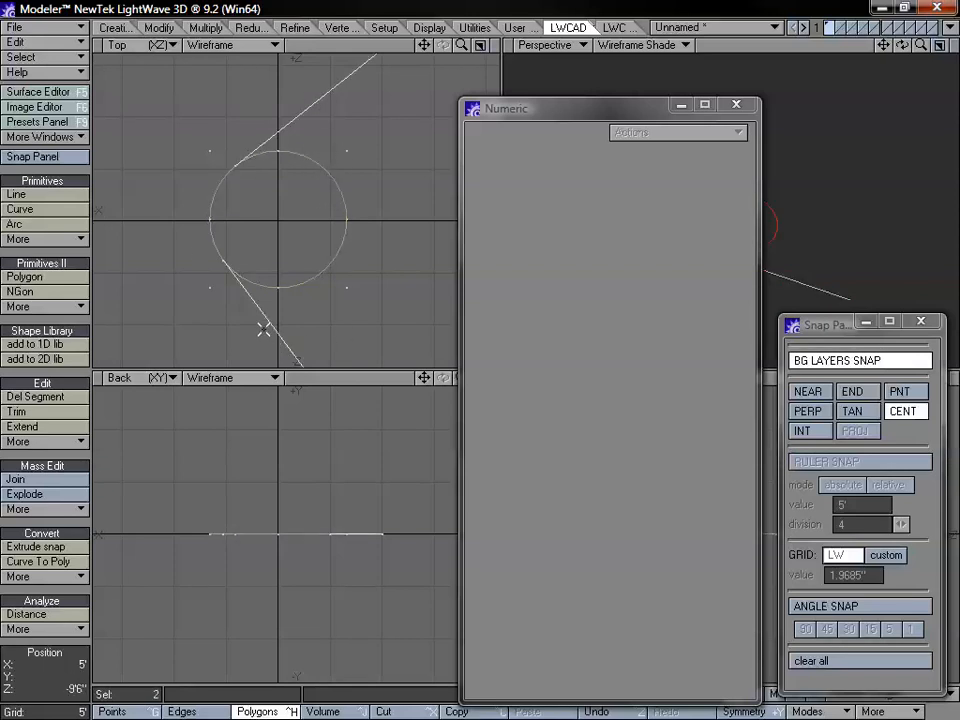
{"action": "left_click", "coordinate": [325, 113]}
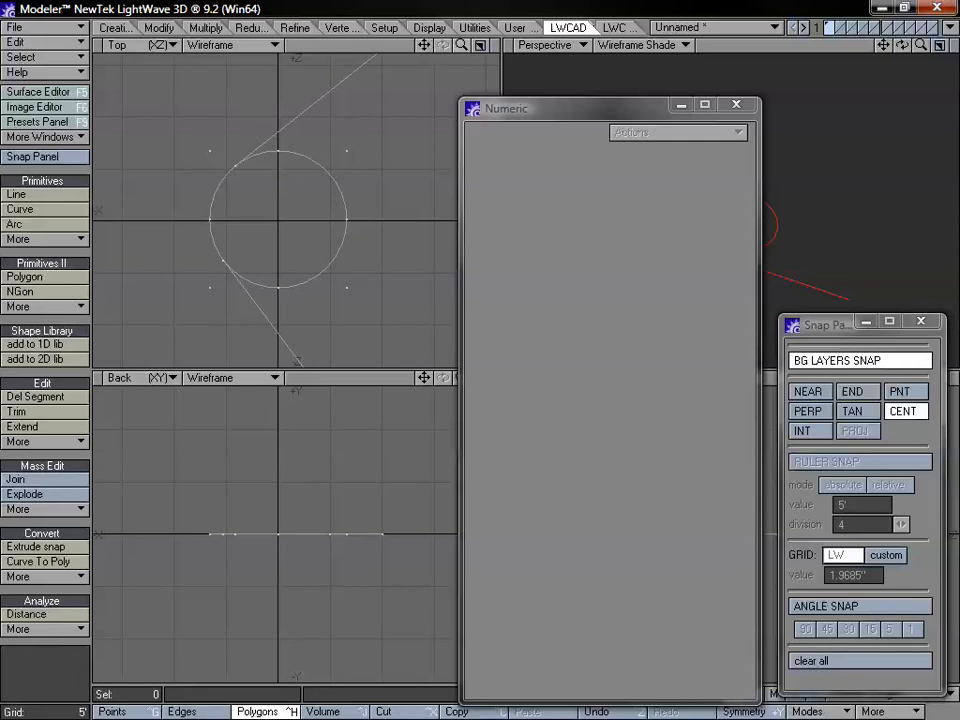
{"action": "left_click_drag", "start_coordinate": [461, 45], "coordinate": [451, 45]}
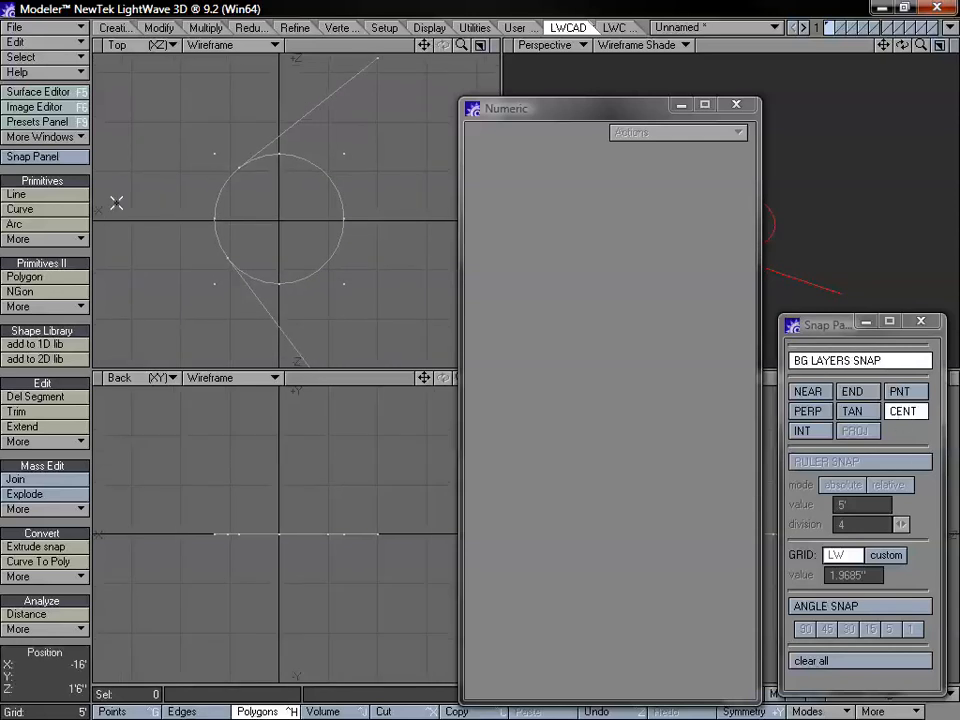
Try placing the first point of a line at the circle's center with CENT snapping, and leave the Line tool
{"action": "left_click", "coordinate": [20, 194]}
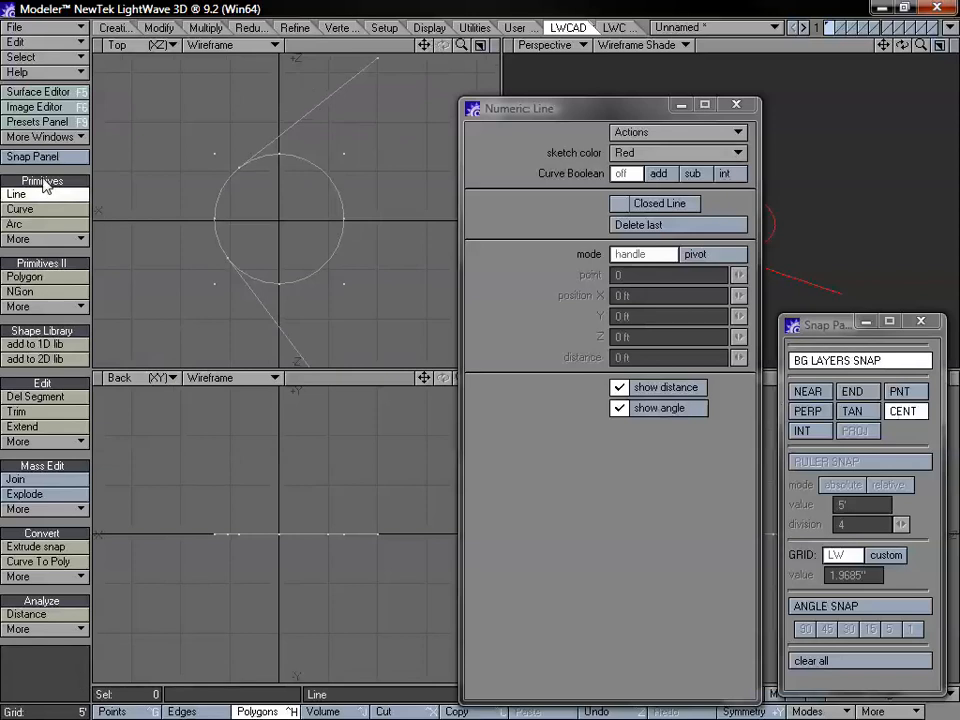
{"action": "left_click", "coordinate": [312, 111]}
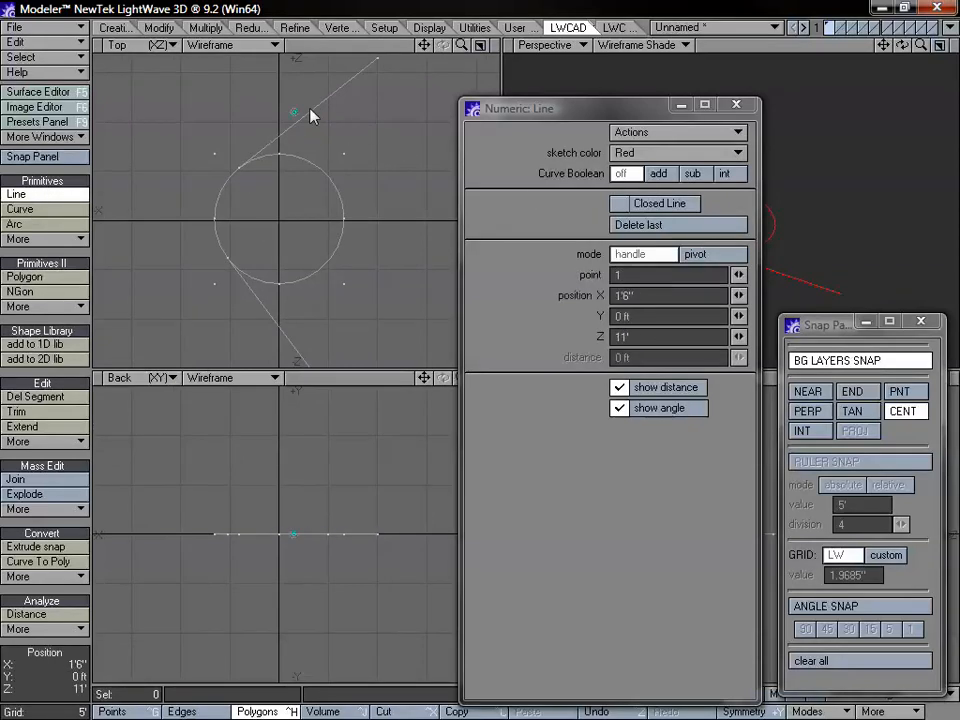
{"action": "left_click", "coordinate": [280, 229]}
{"action": "left_click_drag", "start_coordinate": [317, 189], "coordinate": [339, 193]}
{"action": "mouse_move", "coordinate": [340, 200]}
{"action": "left_mouse_down"}
{"action": "mouse_move", "coordinate": [339, 253]}
{"action": "mouse_move", "coordinate": [261, 300]}
{"action": "mouse_move", "coordinate": [343, 223]}
{"action": "mouse_move", "coordinate": [306, 111]}
{"action": "mouse_move", "coordinate": [336, 210]}
{"action": "mouse_move", "coordinate": [348, 212]}
{"action": "left_mouse_up"}
{"action": "key", "text": "space"}
Replace CENT snapping with INT and delete the circle and both lines from the layer
{"action": "left_click", "coordinate": [903, 413]}
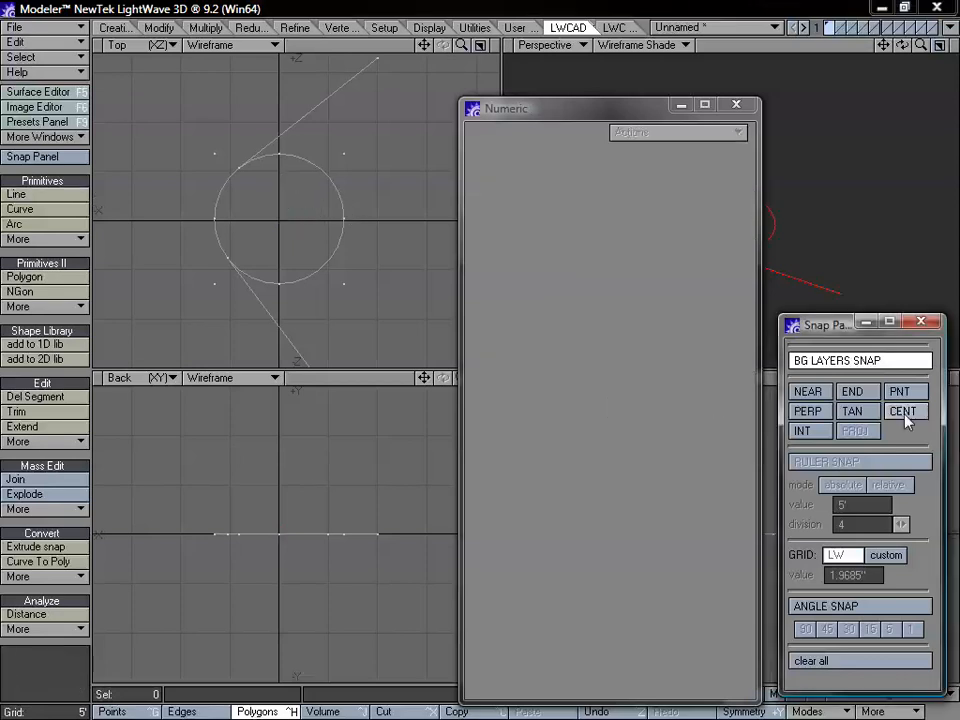
{"action": "left_click", "coordinate": [817, 436]}
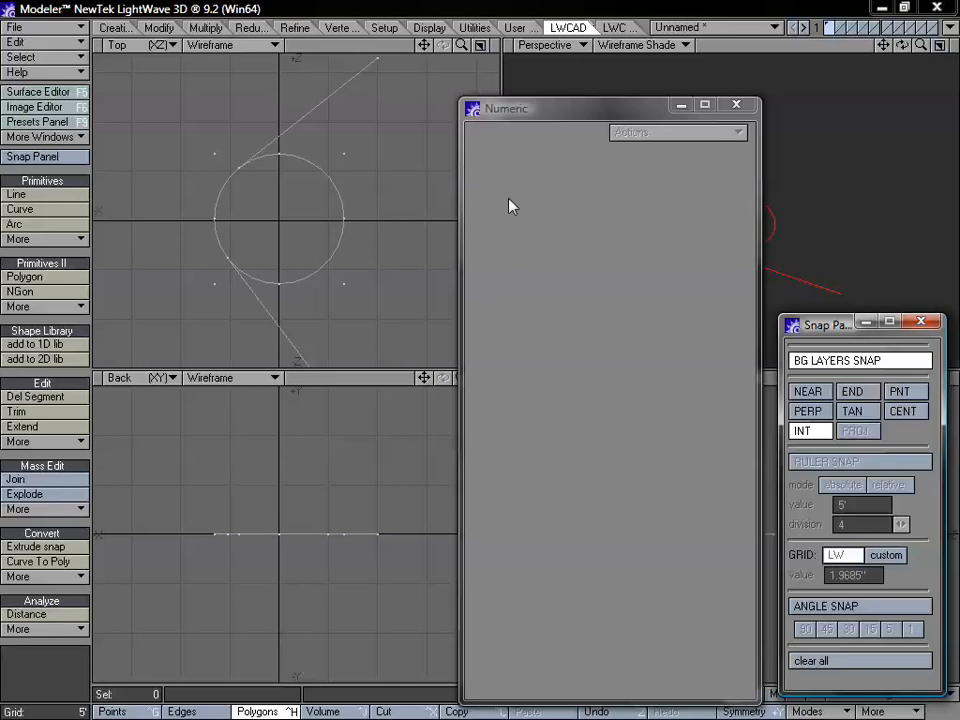
{"action": "mouse_move", "coordinate": [461, 46]}
{"action": "left_mouse_down"}
{"action": "mouse_move", "coordinate": [424, 49]}
{"action": "mouse_move", "coordinate": [470, 50]}
{"action": "left_mouse_up"}
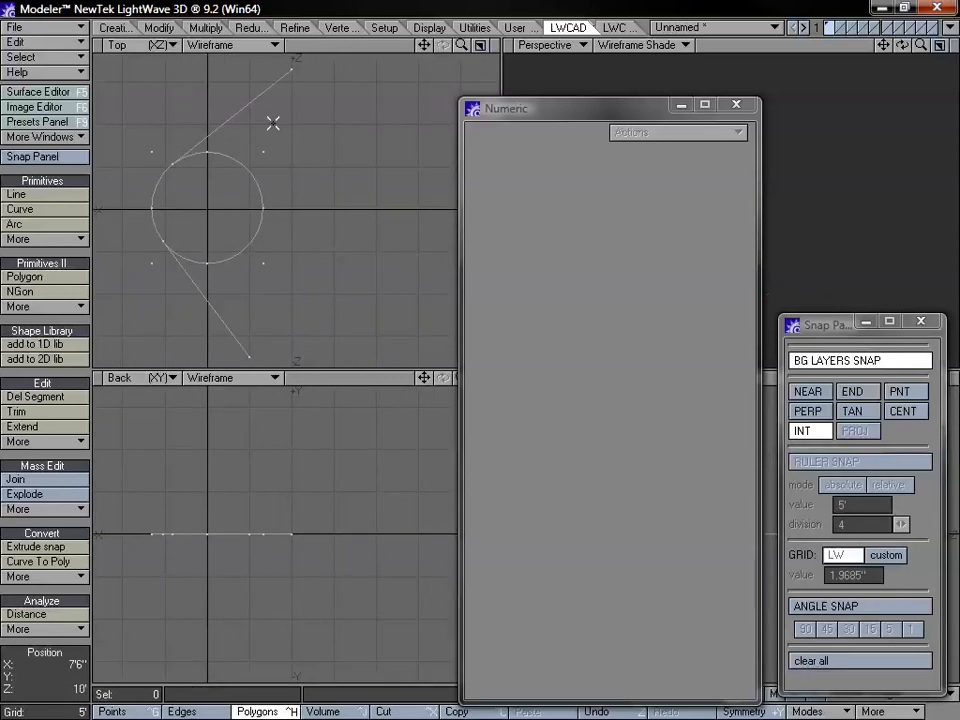
{"action": "key", "text": "ctrl+g"}
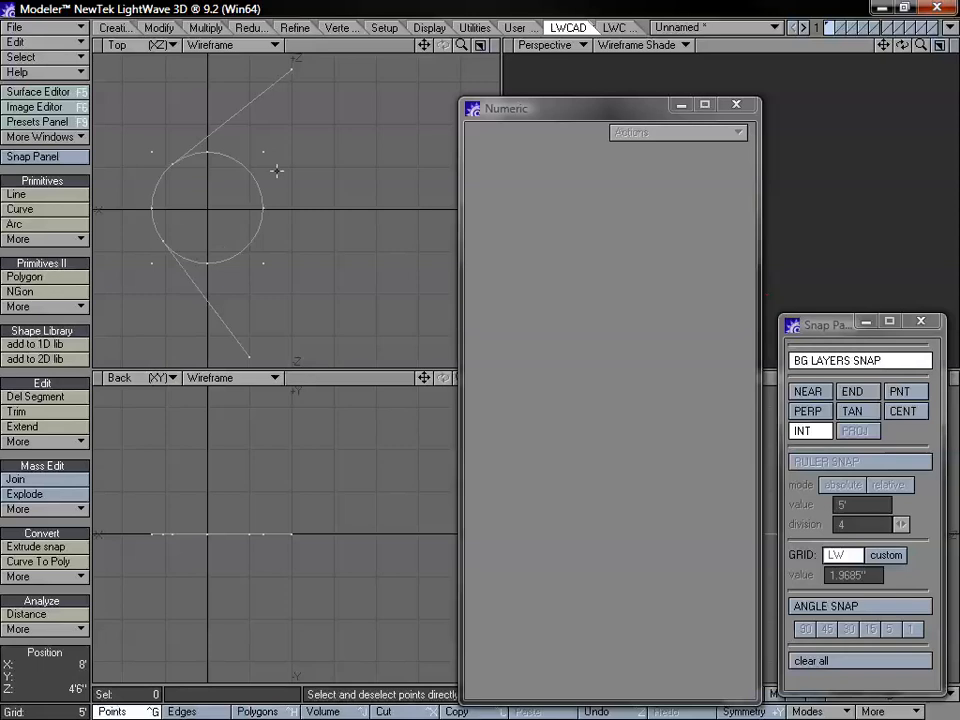
{"action": "key", "text": "Delete"}
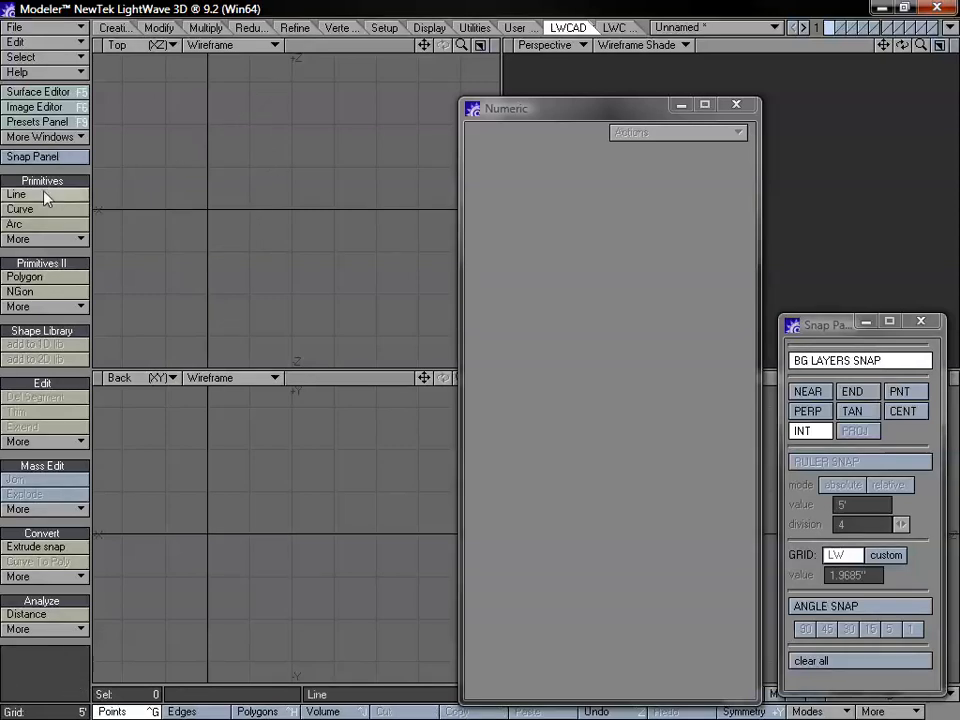
Draw a circle of about 8'6" radius centered at X -1', Z -4', and try Curve Boolean sub before returning it to off
{"action": "left_click", "coordinate": [55, 239]}
{"action": "left_click", "coordinate": [86, 242]}
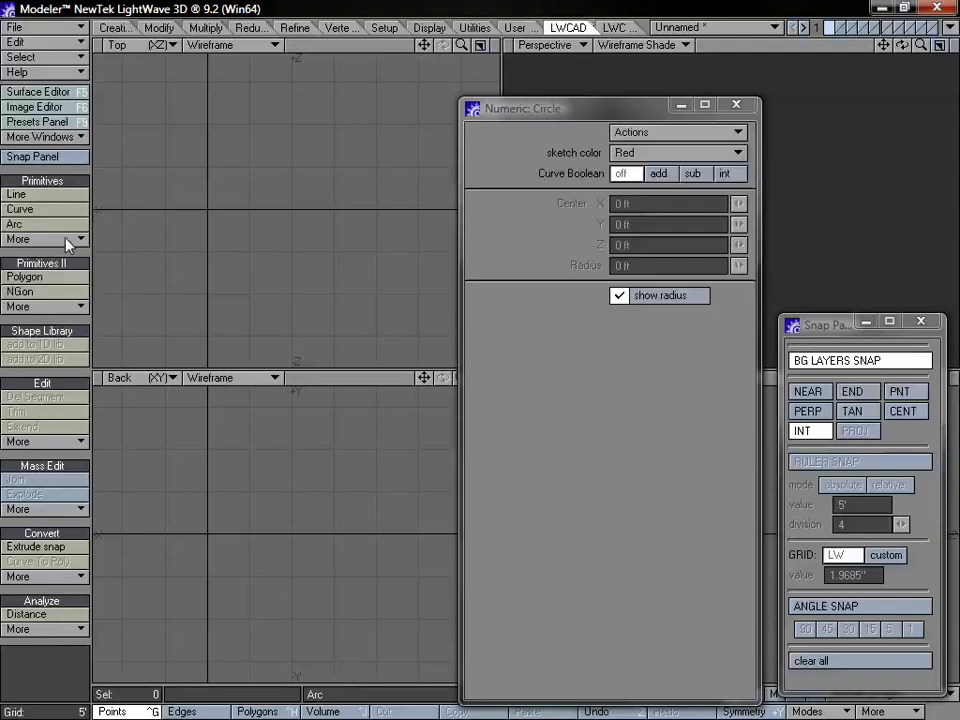
{"action": "mouse_move", "coordinate": [197, 233]}
{"action": "left_mouse_down"}
{"action": "mouse_move", "coordinate": [296, 169]}
{"action": "mouse_move", "coordinate": [270, 199]}
{"action": "mouse_move", "coordinate": [279, 188]}
{"action": "left_mouse_up"}
{"action": "left_click_drag", "start_coordinate": [431, 47], "coordinate": [343, 137]}
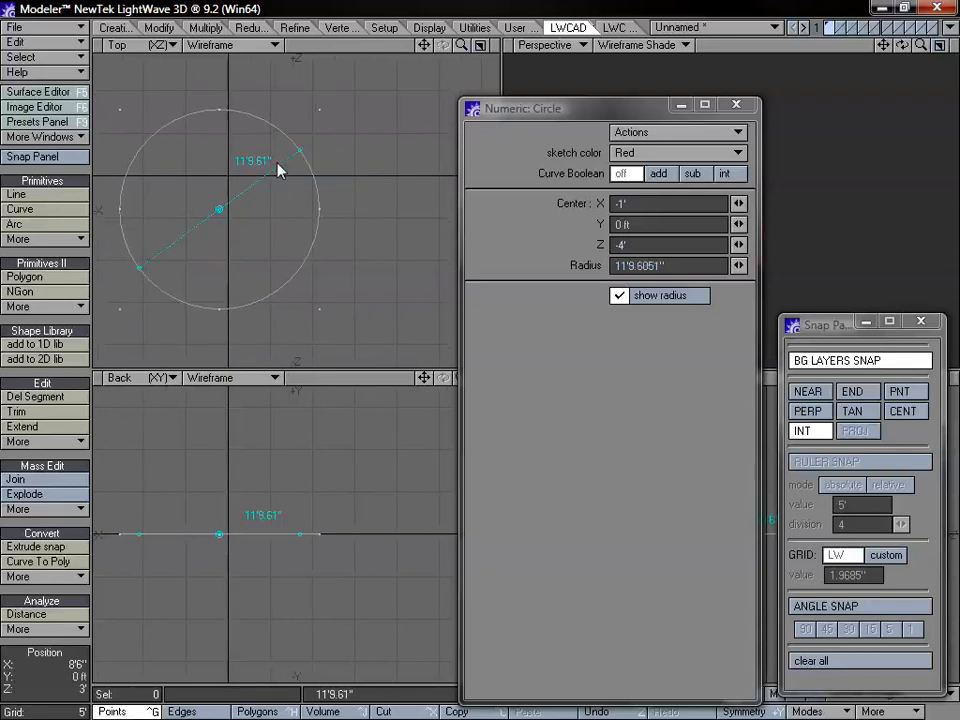
{"action": "left_click_drag", "start_coordinate": [279, 167], "coordinate": [278, 170]}
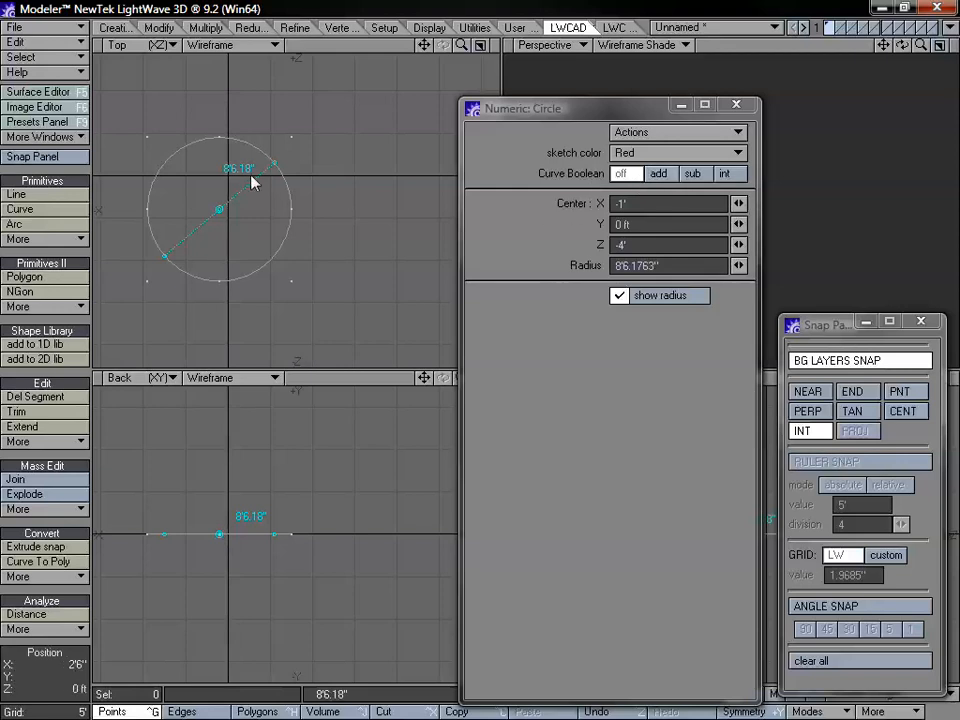
{"action": "left_click", "coordinate": [695, 174]}
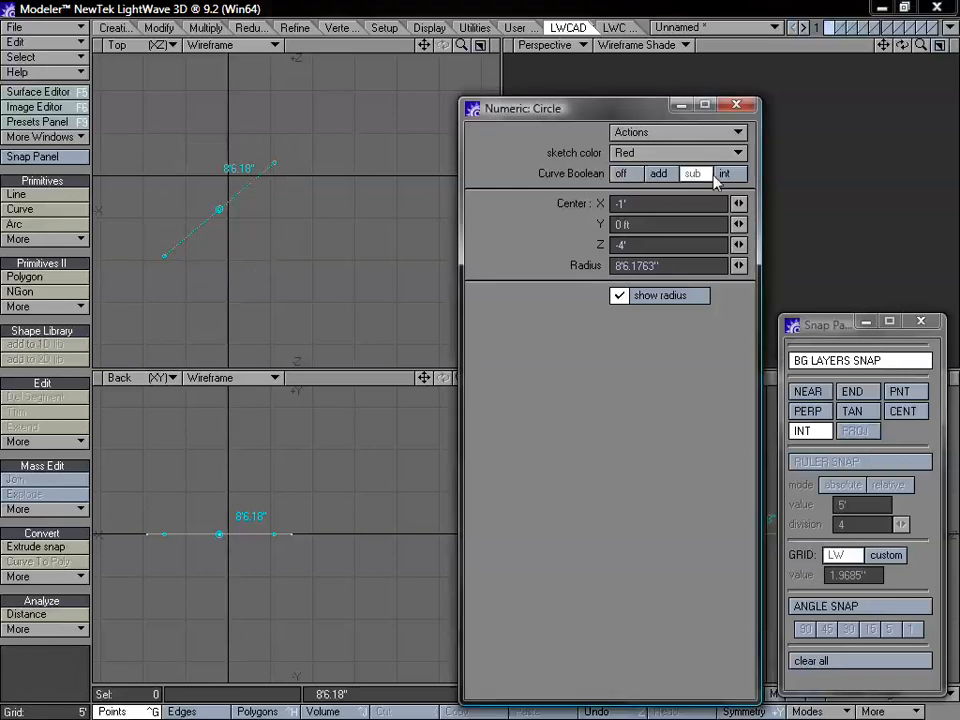
{"action": "left_click", "coordinate": [622, 174]}
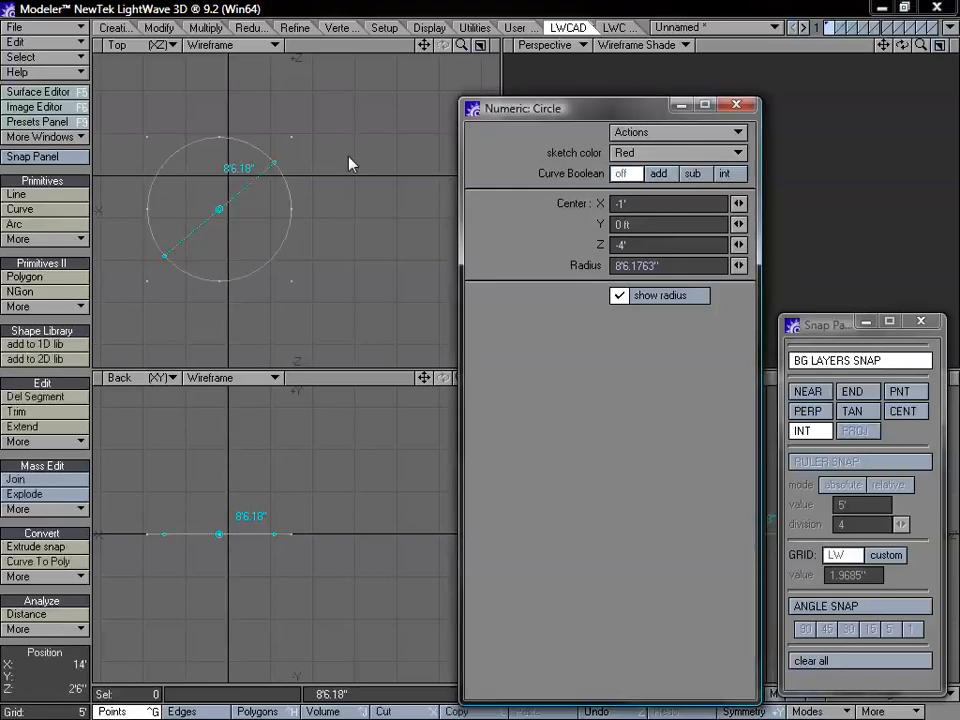
Set Curve Boolean to add and draw an overlapping second circle of about 11'5" radius centered at X 13', Z -2'
{"action": "left_click", "coordinate": [660, 174]}
{"action": "left_click_drag", "start_coordinate": [333, 222], "coordinate": [380, 147]}
{"action": "left_click_drag", "start_coordinate": [336, 227], "coordinate": [338, 201]}
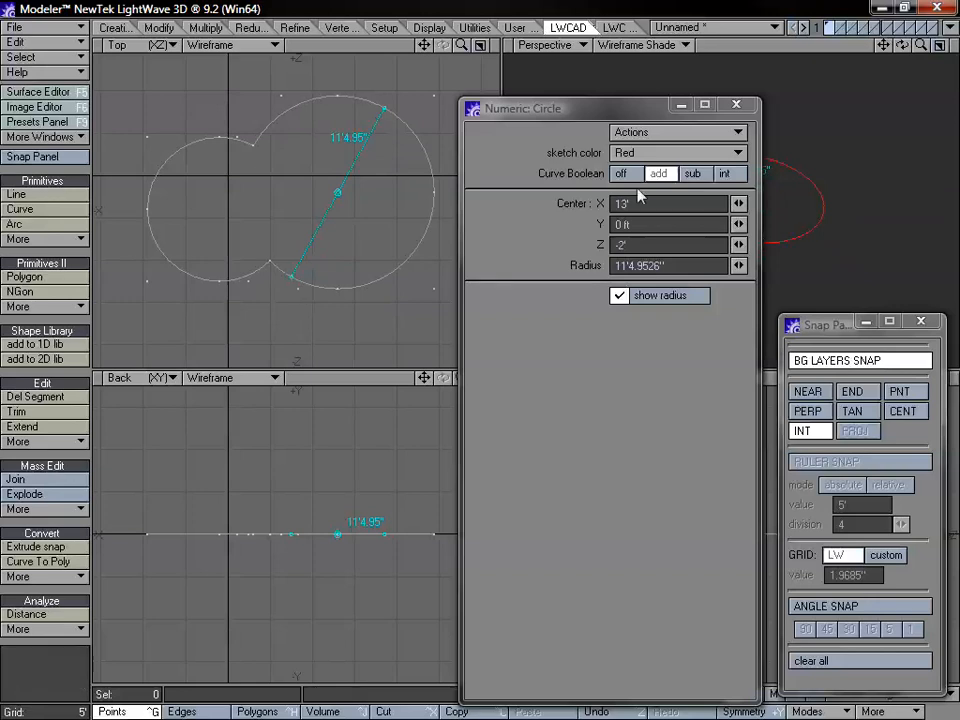
Try Curve Boolean sub on the second circle, move its center to X 11'6", Z -4'6", and finish it with Curve Boolean int
{"action": "left_click", "coordinate": [697, 176]}
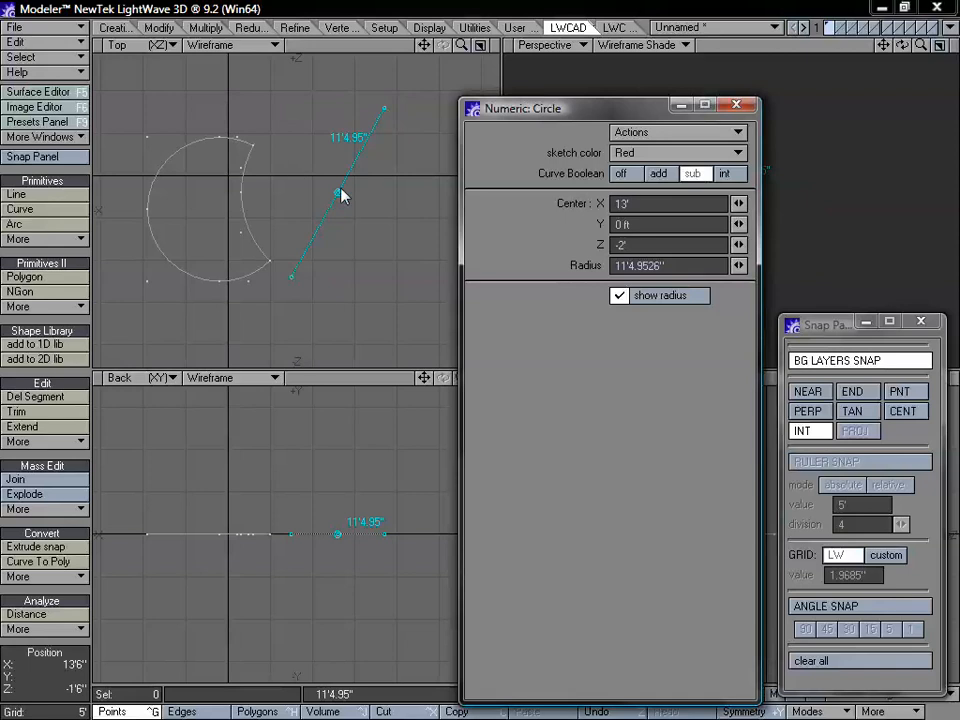
{"action": "left_click_drag", "start_coordinate": [339, 195], "coordinate": [324, 213]}
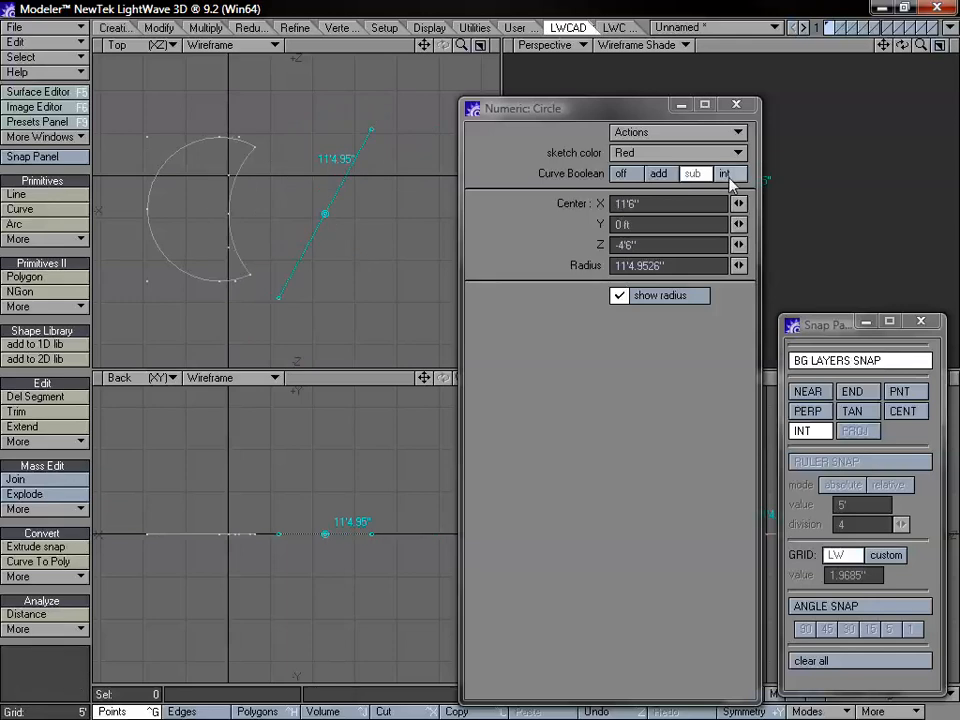
{"action": "left_click", "coordinate": [727, 174]}
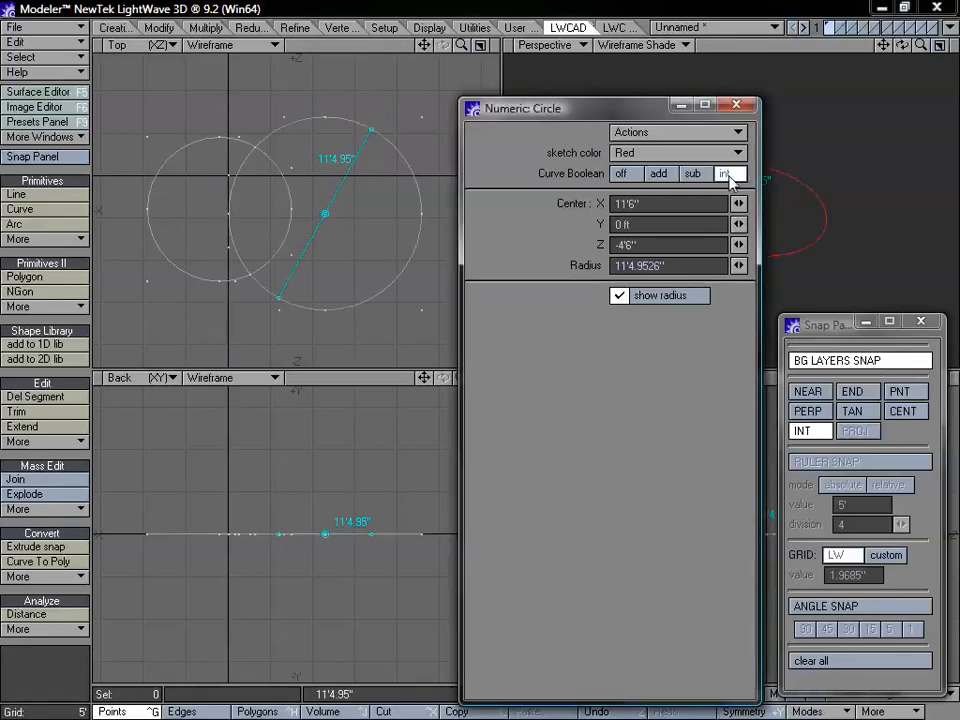
{"action": "left_click", "coordinate": [626, 174]}
{"action": "left_click", "coordinate": [738, 177]}
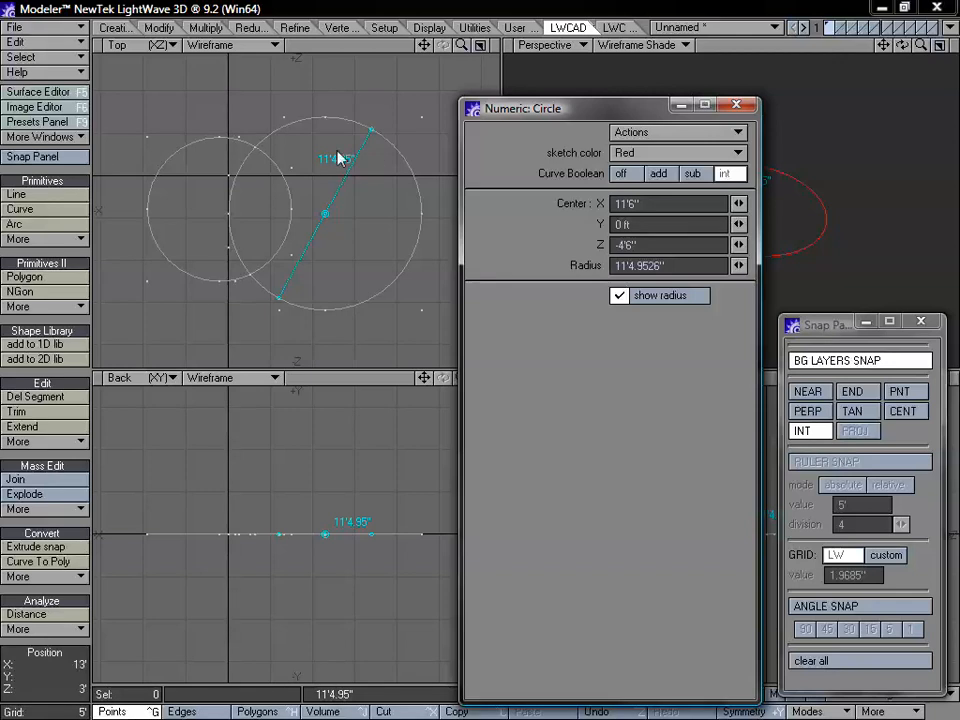
{"action": "key", "text": "space"}
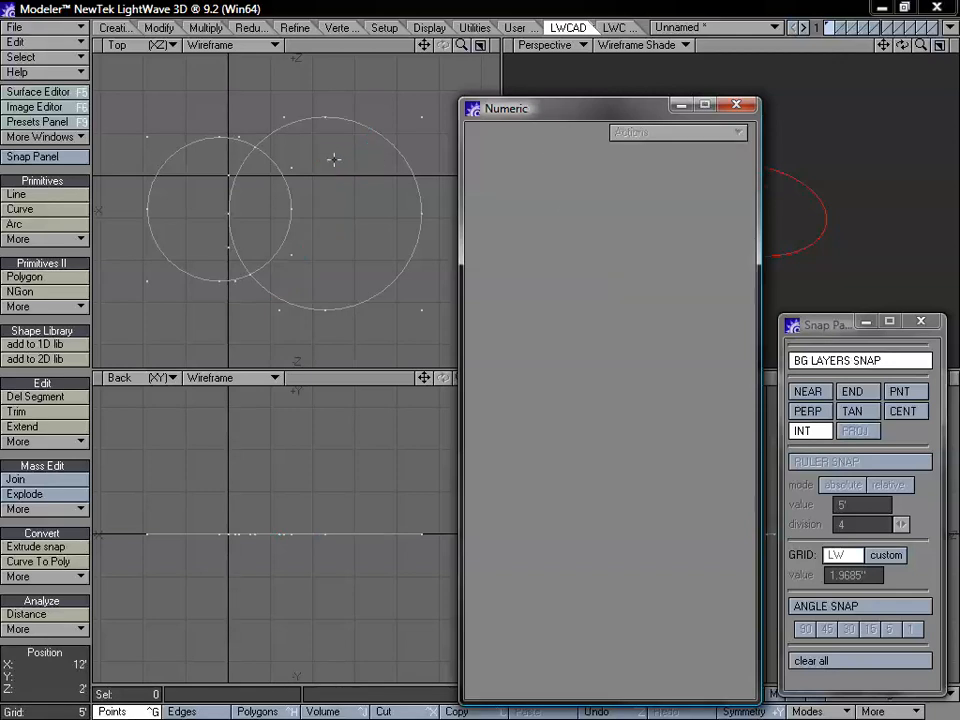
Draw a line about 15'1" long from the upper to the lower intersection of the two circles using INT snapping
{"action": "left_click", "coordinate": [20, 194]}
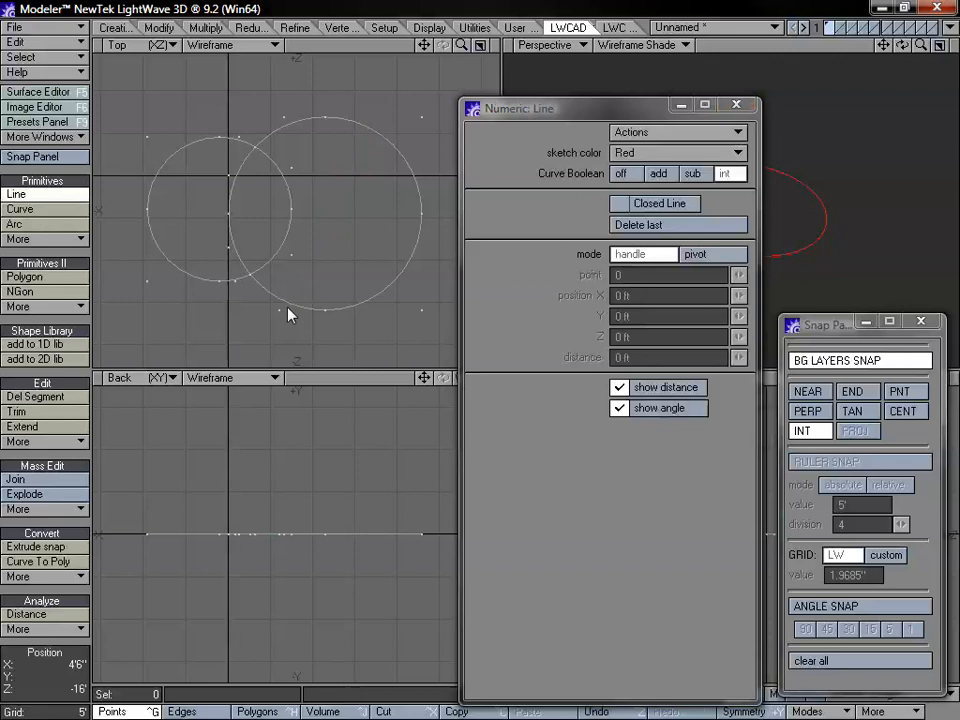
{"action": "left_click", "coordinate": [247, 300]}
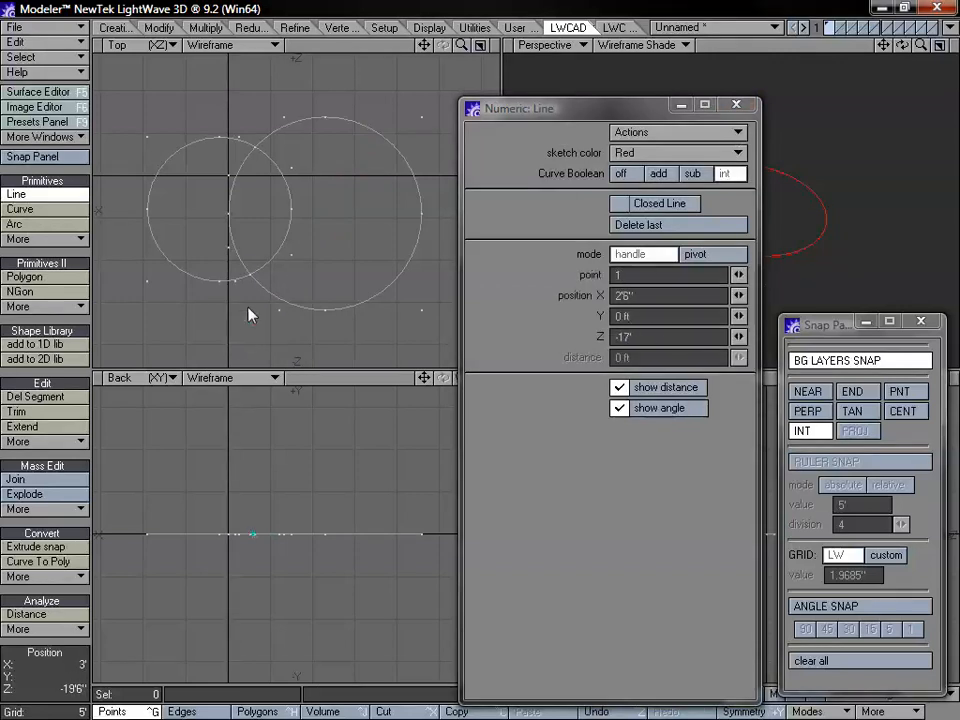
{"action": "left_click_drag", "start_coordinate": [248, 307], "coordinate": [249, 277]}
{"action": "left_click_drag", "start_coordinate": [268, 160], "coordinate": [252, 152]}
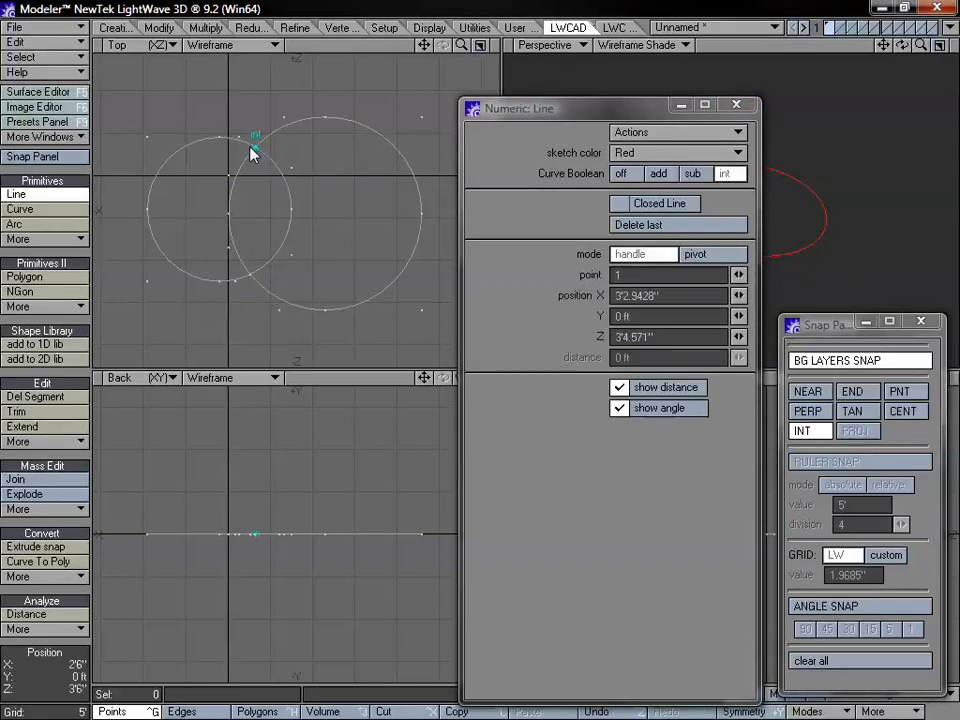
{"action": "left_click_drag", "start_coordinate": [265, 251], "coordinate": [233, 210]}
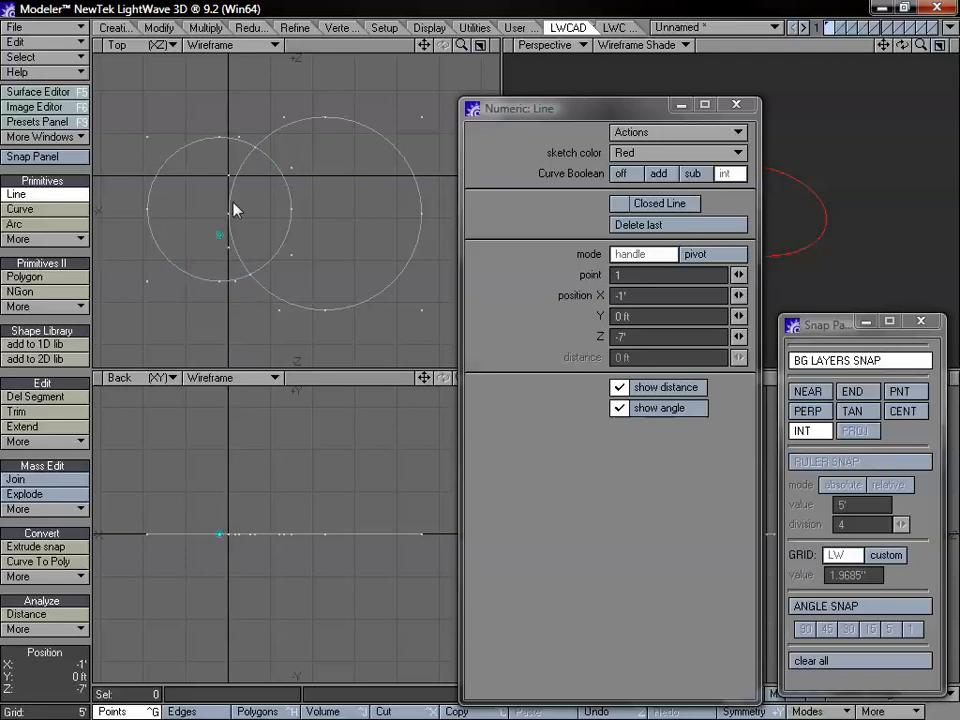
{"action": "left_click_drag", "start_coordinate": [355, 165], "coordinate": [265, 163]}
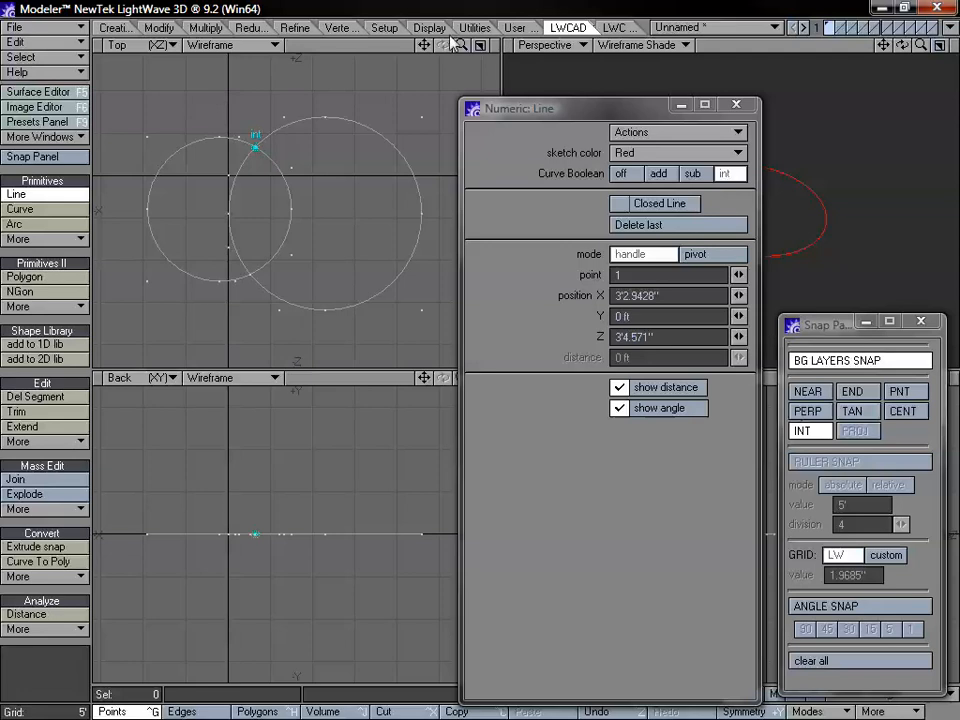
{"action": "left_click_drag", "start_coordinate": [461, 46], "coordinate": [460, 48]}
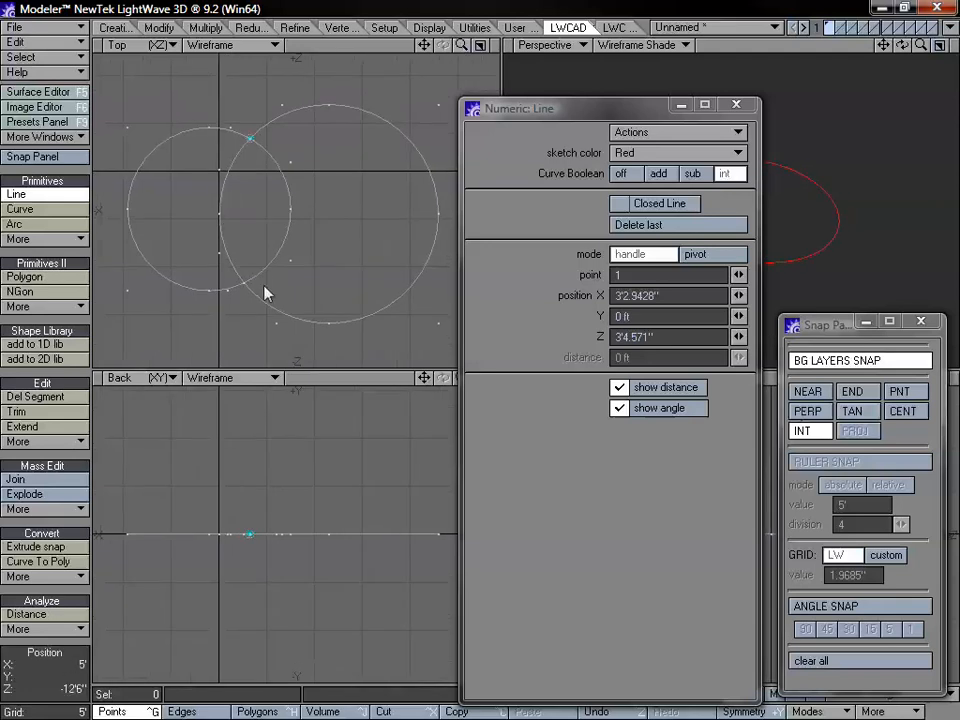
{"action": "left_click_drag", "start_coordinate": [266, 289], "coordinate": [244, 283]}
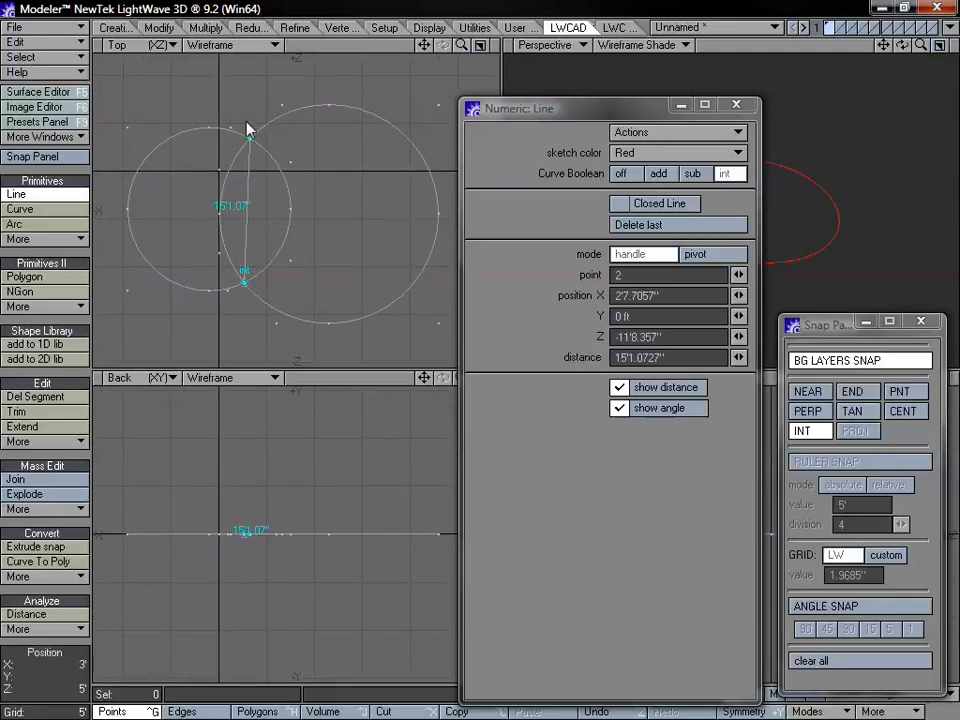
Undo the intersection line and draw a rectangle about 18'6" wide and 15' high, centered at X 4'9", Z -14', overlapping both circles
{"action": "key", "text": "space"}
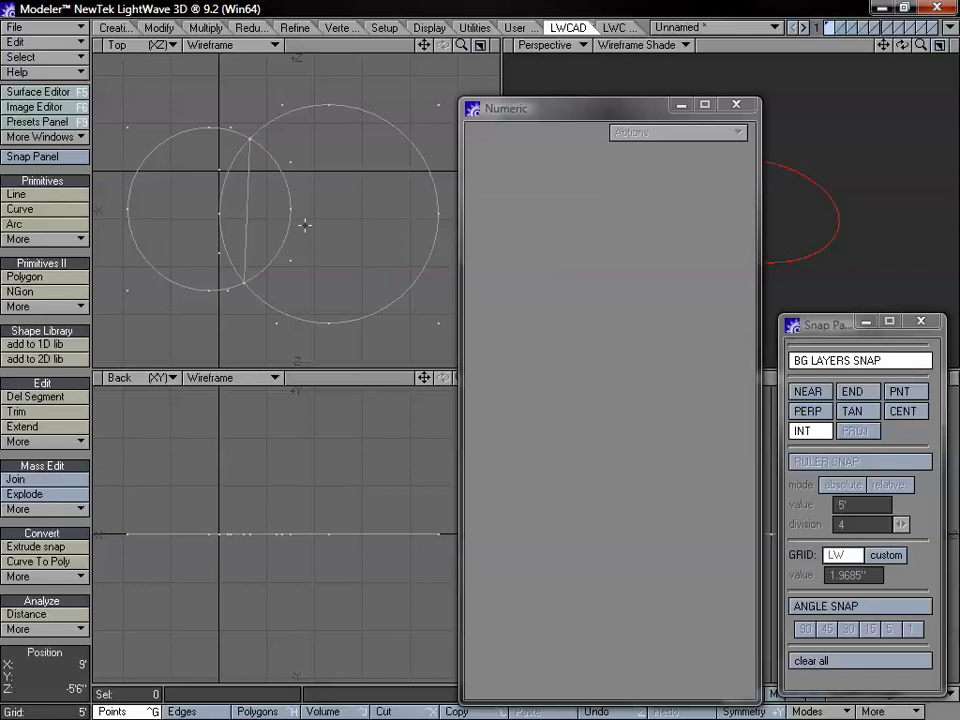
{"action": "key", "text": "u"}
{"action": "left_click", "coordinate": [40, 239]}
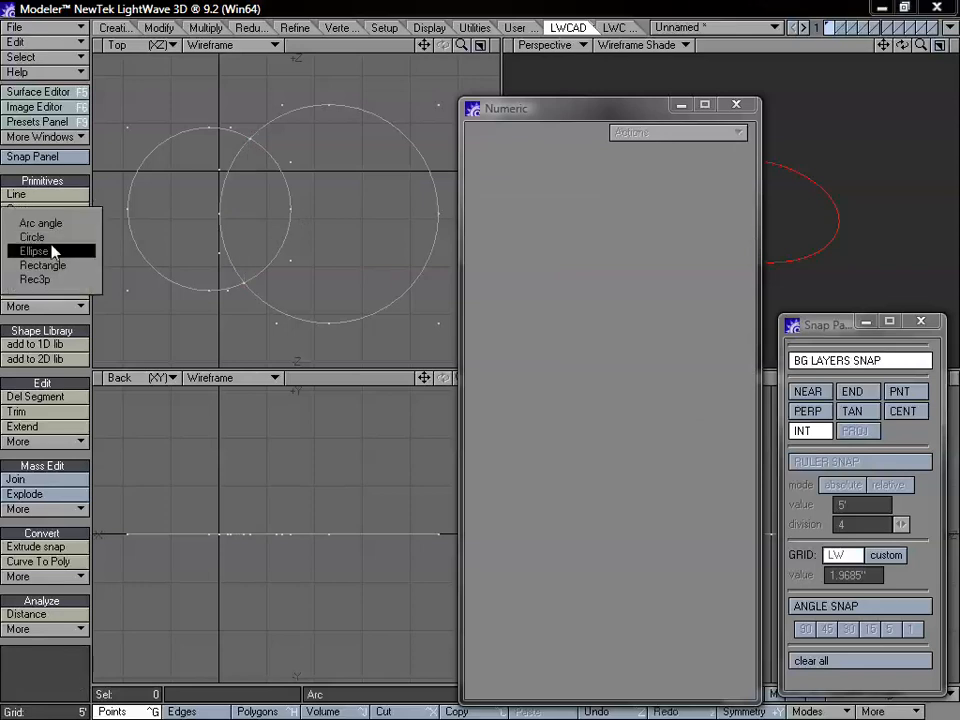
{"action": "left_click", "coordinate": [20, 264]}
{"action": "left_click_drag", "start_coordinate": [463, 48], "coordinate": [425, 31]}
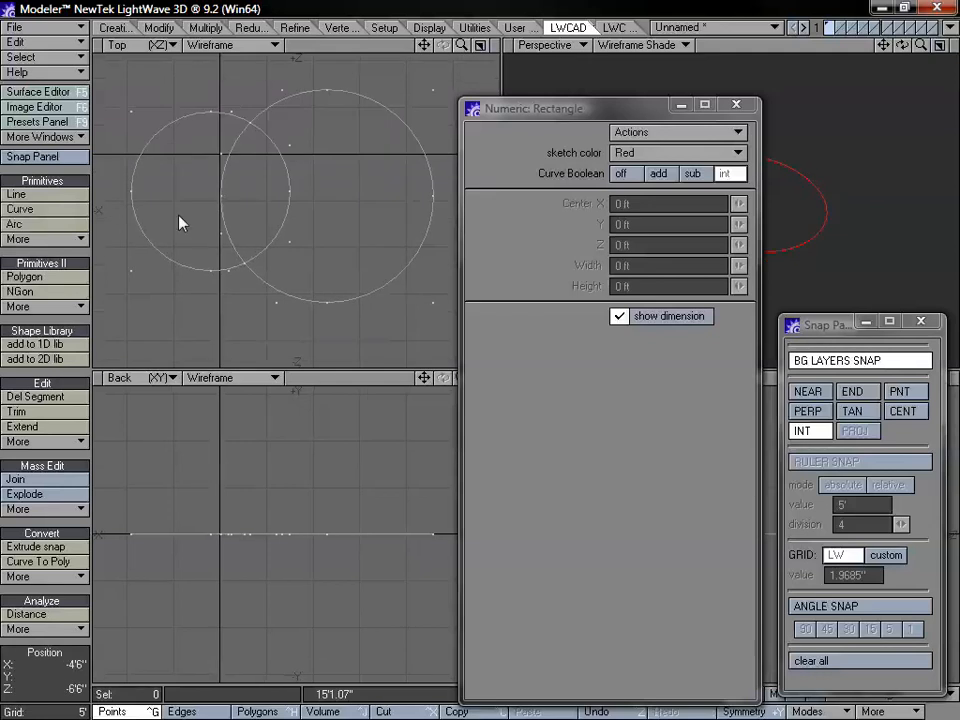
{"action": "left_click_drag", "start_coordinate": [177, 214], "coordinate": [350, 356]}
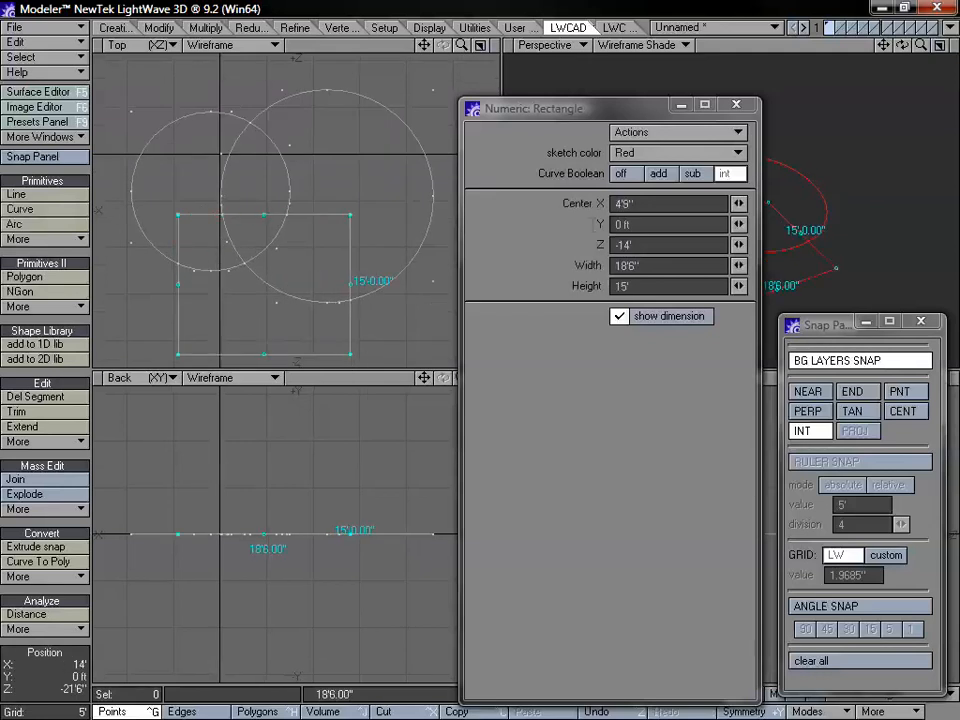
Try a line point with INT snapping at the intersections of the rectangle and circles, and turn INT snapping off
{"action": "left_click", "coordinate": [55, 194]}
{"action": "left_click", "coordinate": [179, 264]}
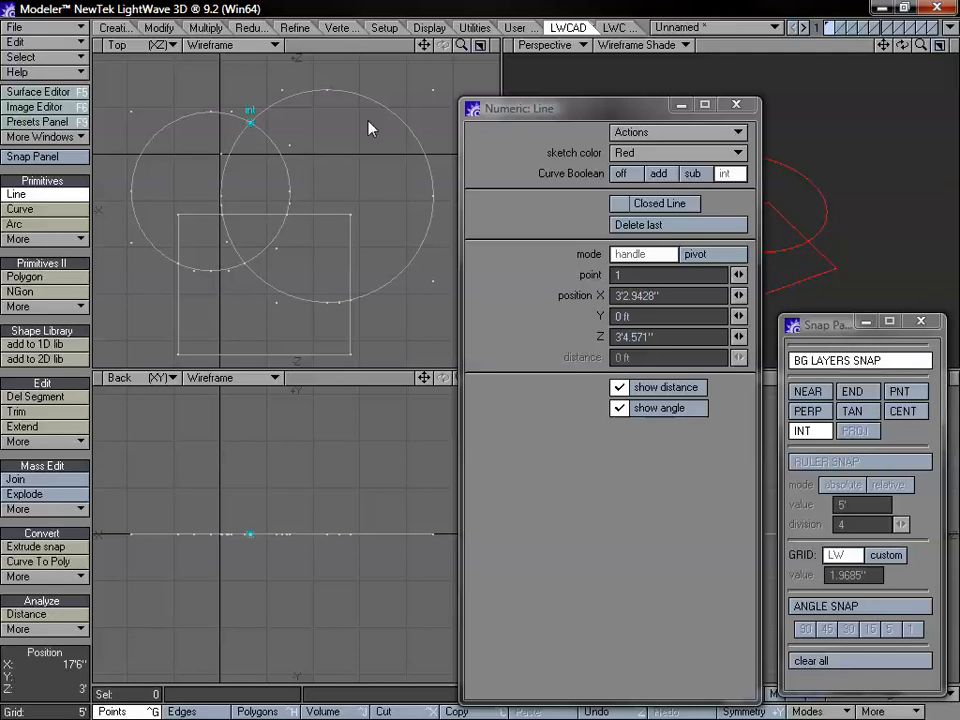
{"action": "key", "text": "space"}
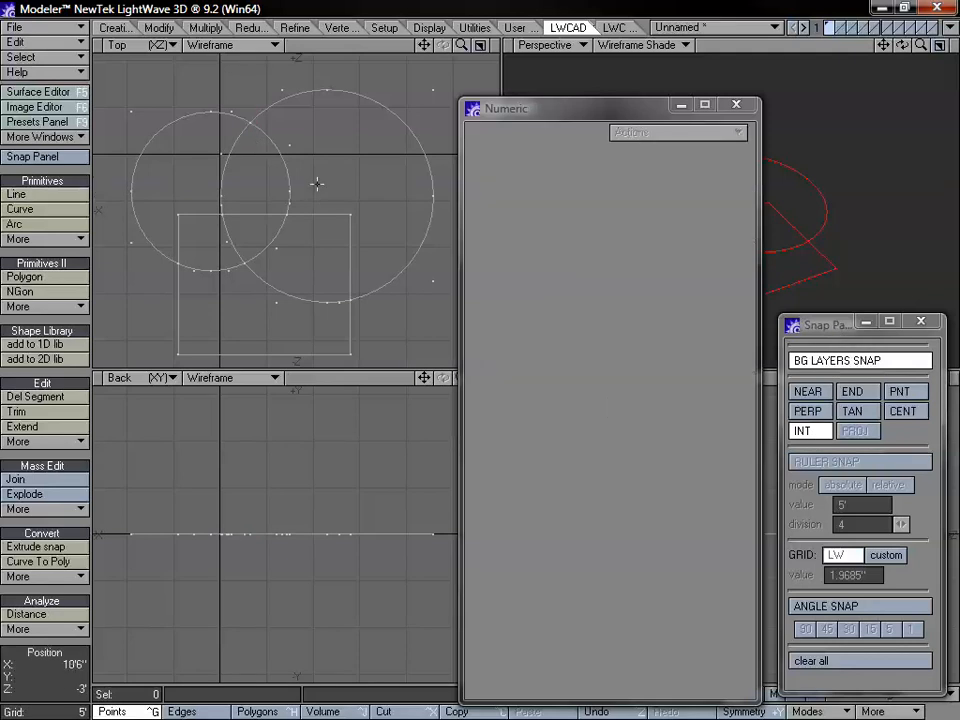
{"action": "left_click", "coordinate": [826, 432]}
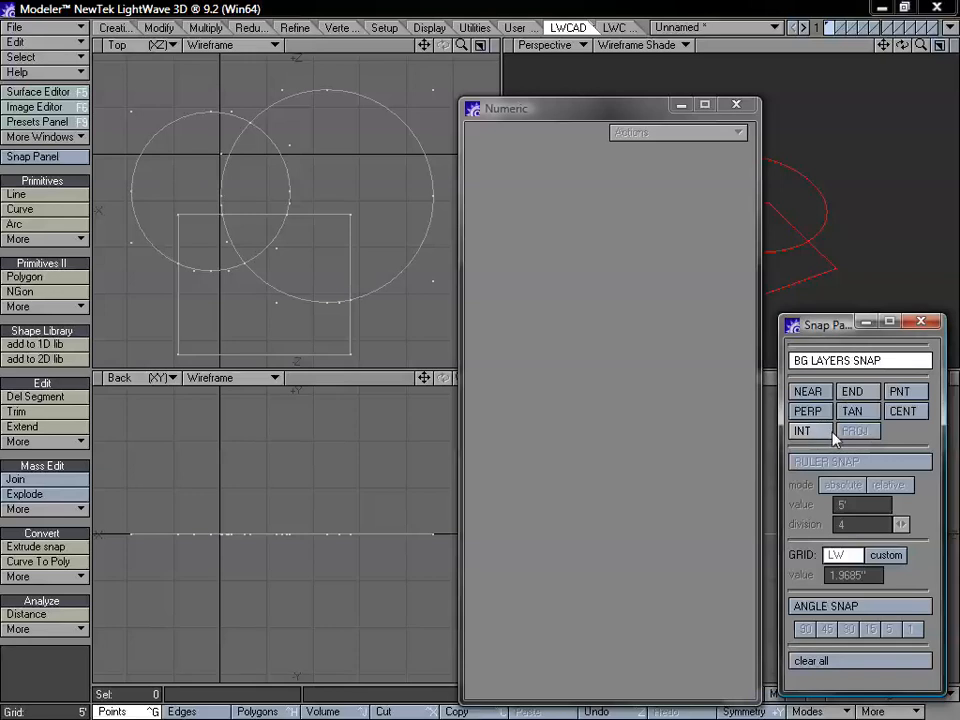
{"action": "left_click_drag", "start_coordinate": [461, 45], "coordinate": [424, 28]}
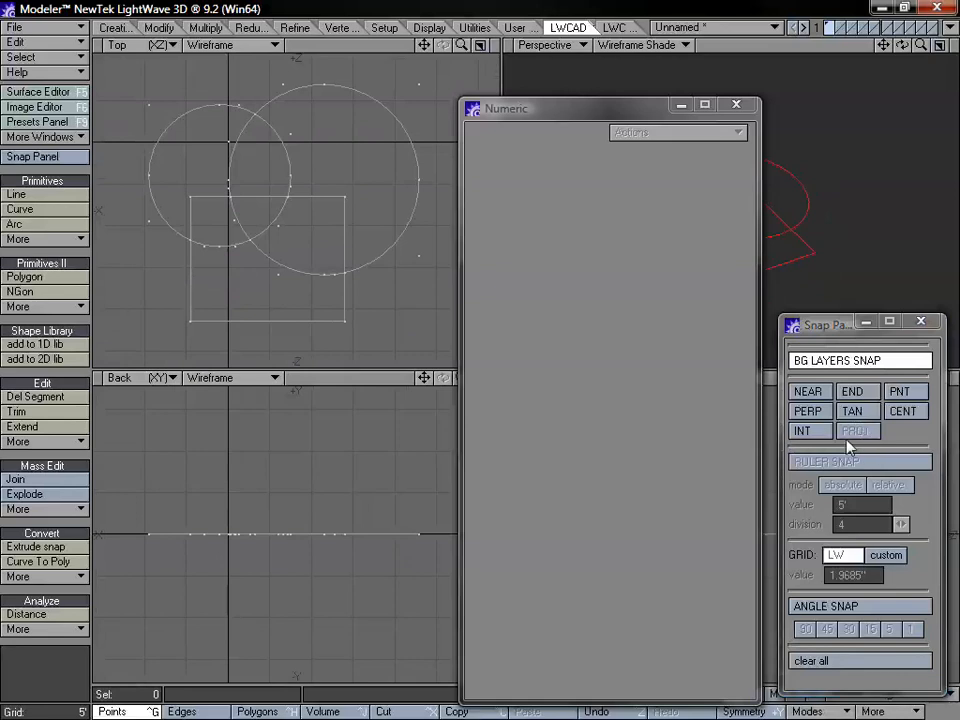
Switch NEAR, END, PNT, PERP, TAN, CENT and INT snapping on and off one at a time to check when PROJ is available
{"action": "left_click", "coordinate": [823, 394]}
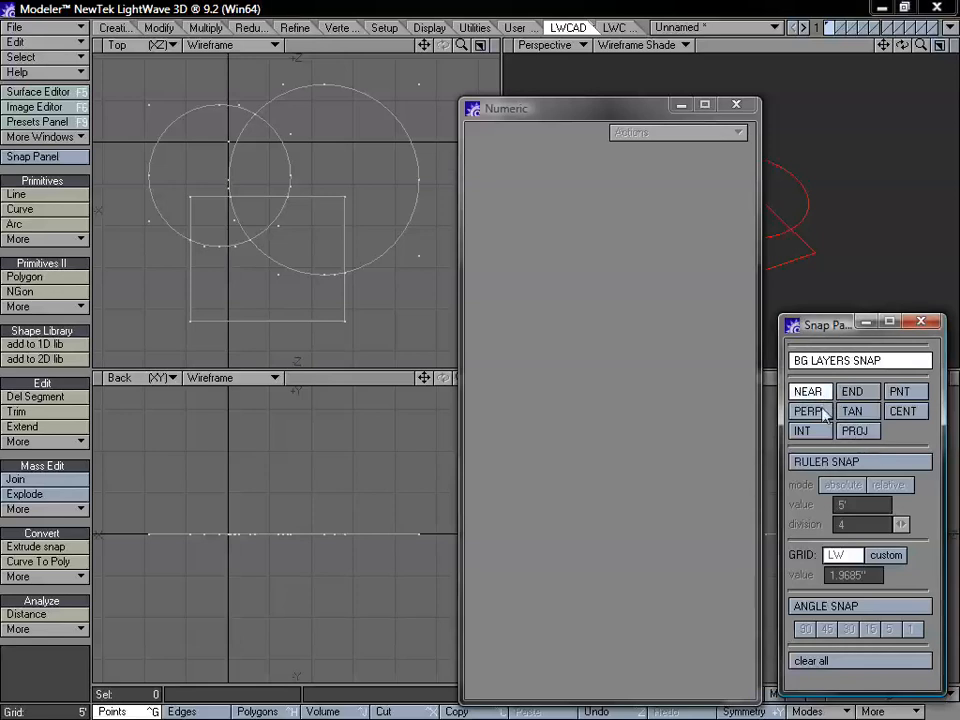
{"action": "left_click", "coordinate": [808, 391]}
{"action": "left_click", "coordinate": [852, 391]}
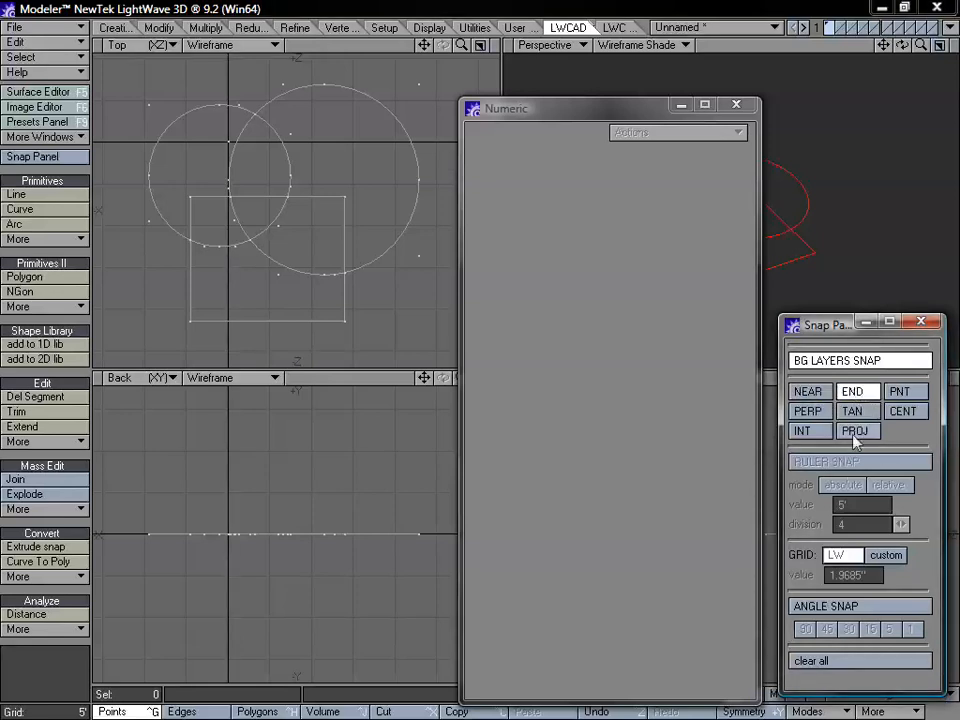
{"action": "left_click", "coordinate": [853, 391]}
{"action": "left_click", "coordinate": [902, 391]}
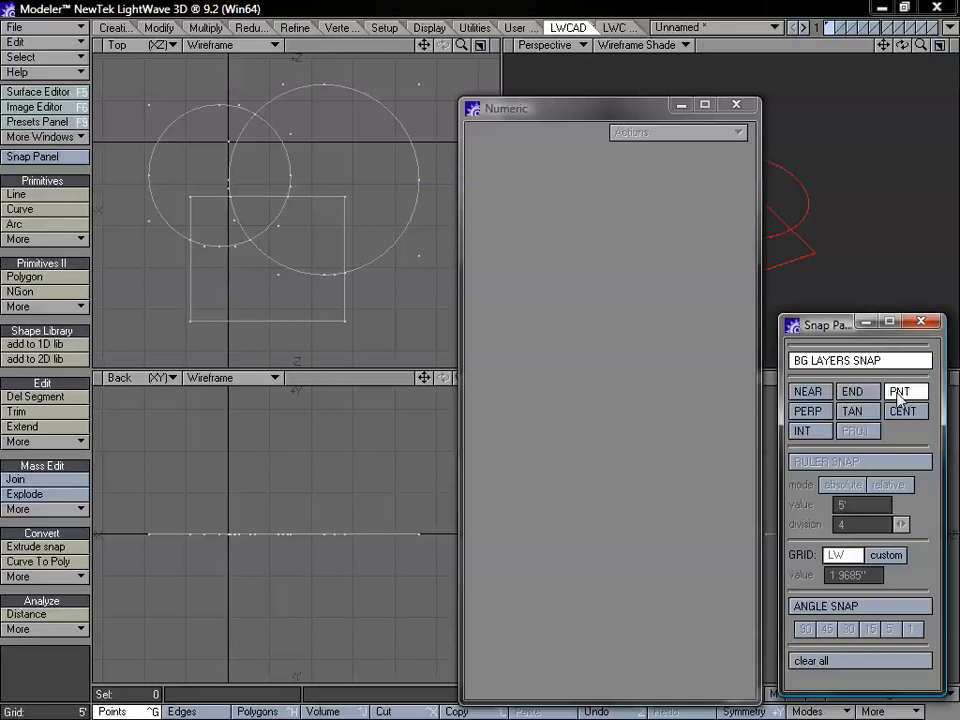
{"action": "left_click", "coordinate": [900, 393]}
{"action": "left_click", "coordinate": [808, 411]}
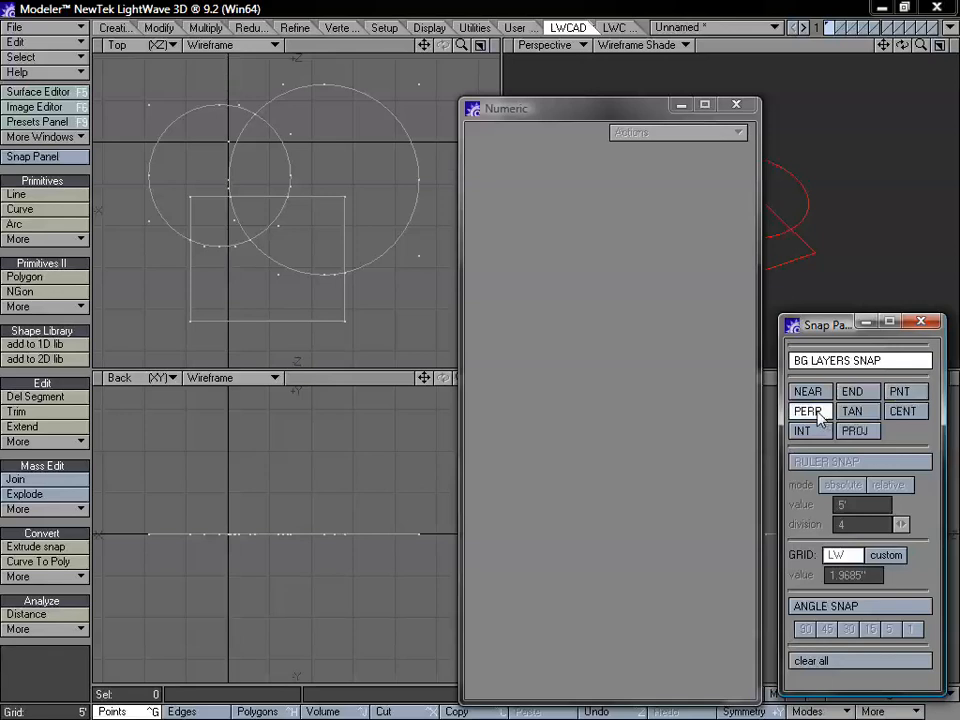
{"action": "left_click", "coordinate": [816, 413]}
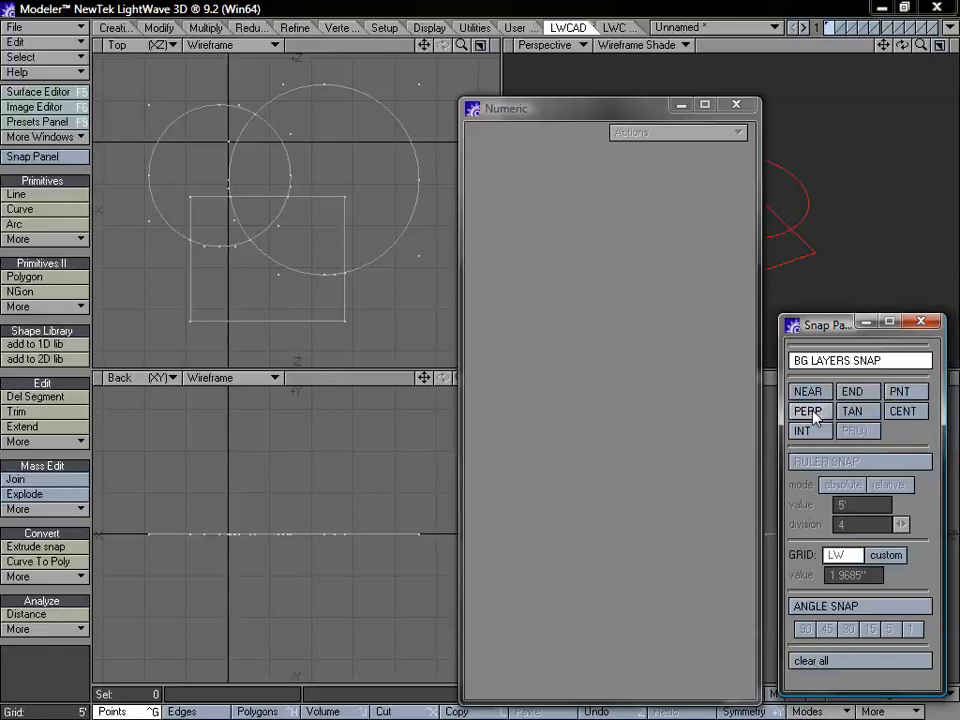
{"action": "left_click", "coordinate": [860, 412]}
{"action": "left_click", "coordinate": [856, 412]}
{"action": "left_click", "coordinate": [905, 412]}
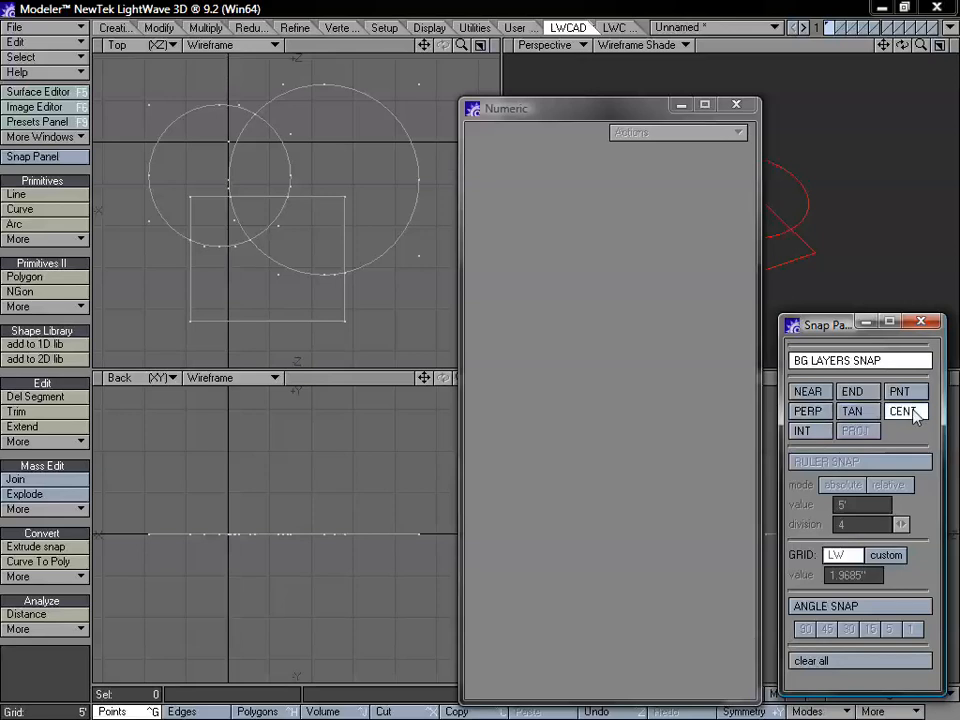
{"action": "left_click", "coordinate": [915, 418]}
{"action": "left_click", "coordinate": [806, 431]}
{"action": "left_click", "coordinate": [824, 438]}
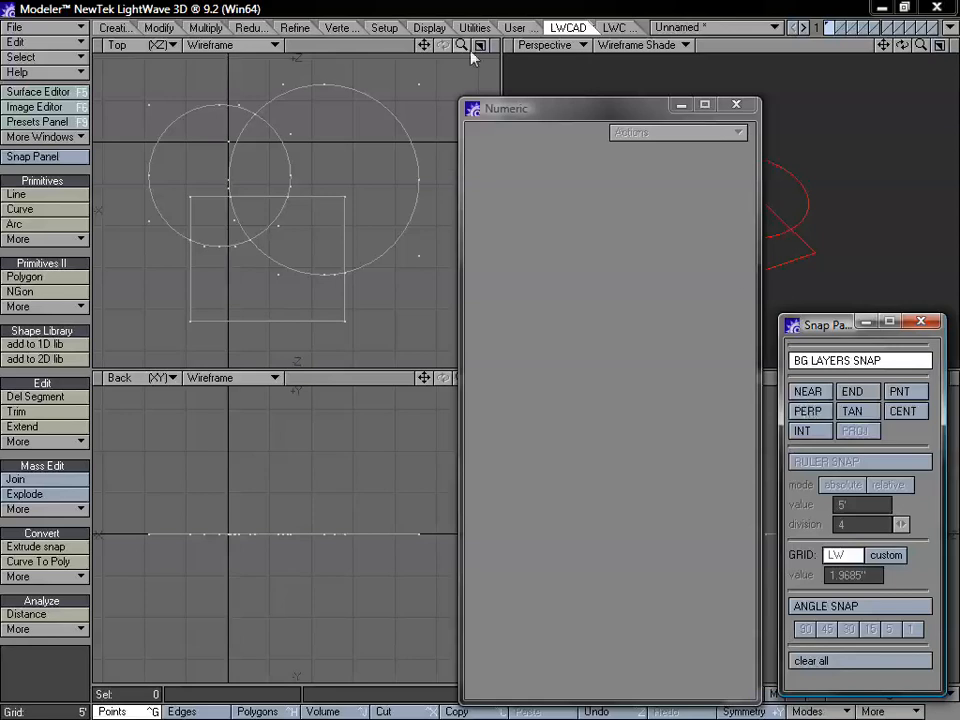
Enable END snapping together with PROJ snapping, leaving NEAR off
{"action": "mouse_move", "coordinate": [461, 46]}
{"action": "left_mouse_down"}
{"action": "mouse_move", "coordinate": [448, 46]}
{"action": "mouse_move", "coordinate": [456, 47]}
{"action": "left_mouse_up"}
{"action": "left_click", "coordinate": [815, 387]}
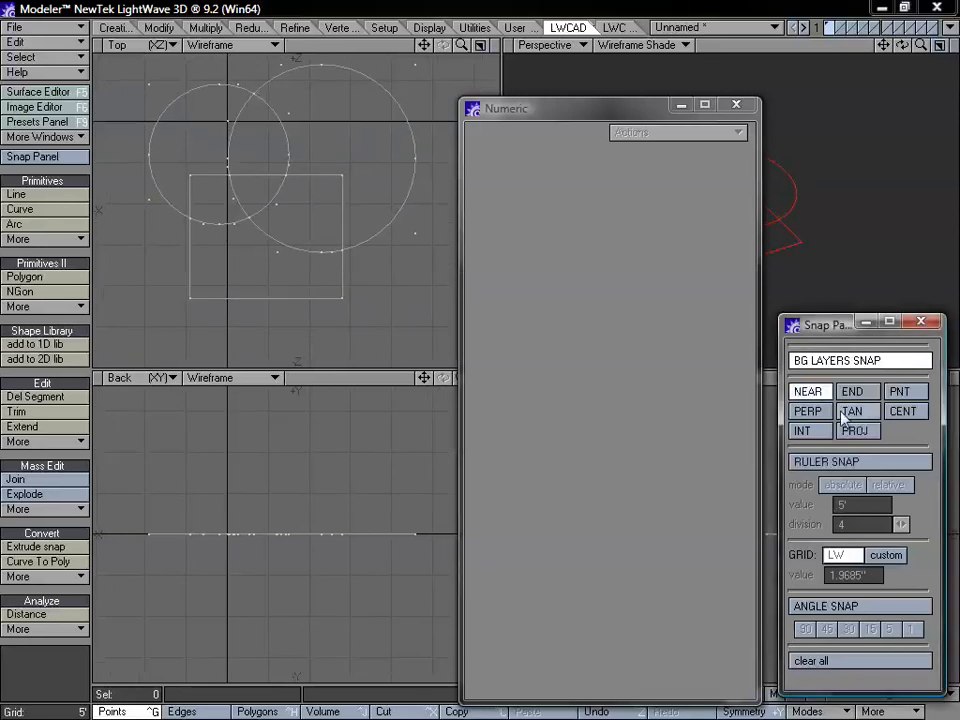
{"action": "left_click", "coordinate": [823, 398]}
{"action": "left_click", "coordinate": [852, 392]}
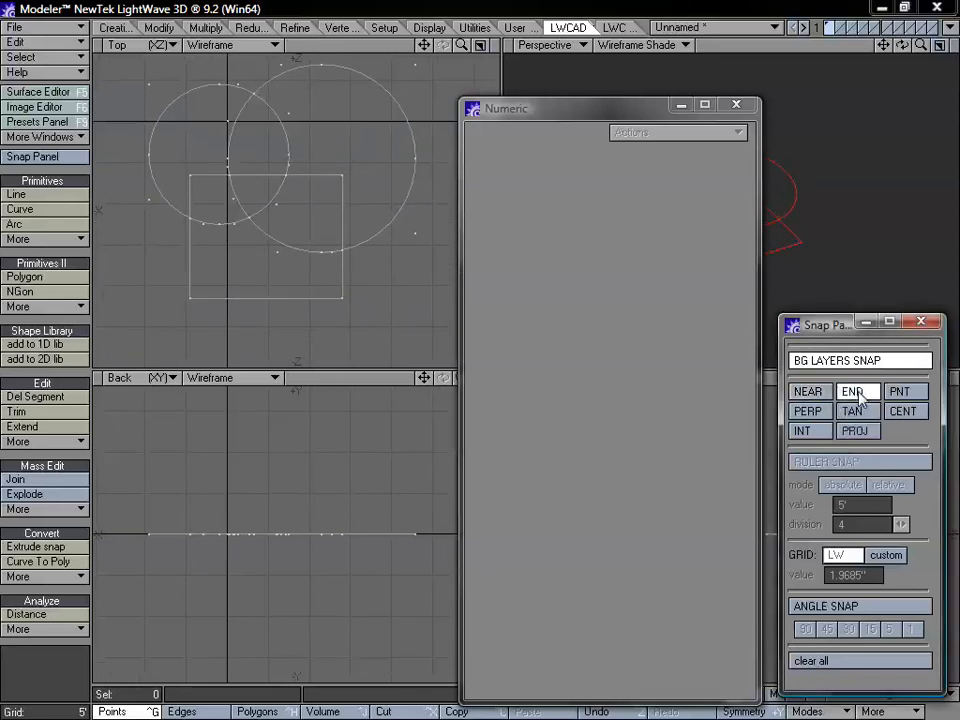
{"action": "left_click", "coordinate": [856, 433]}
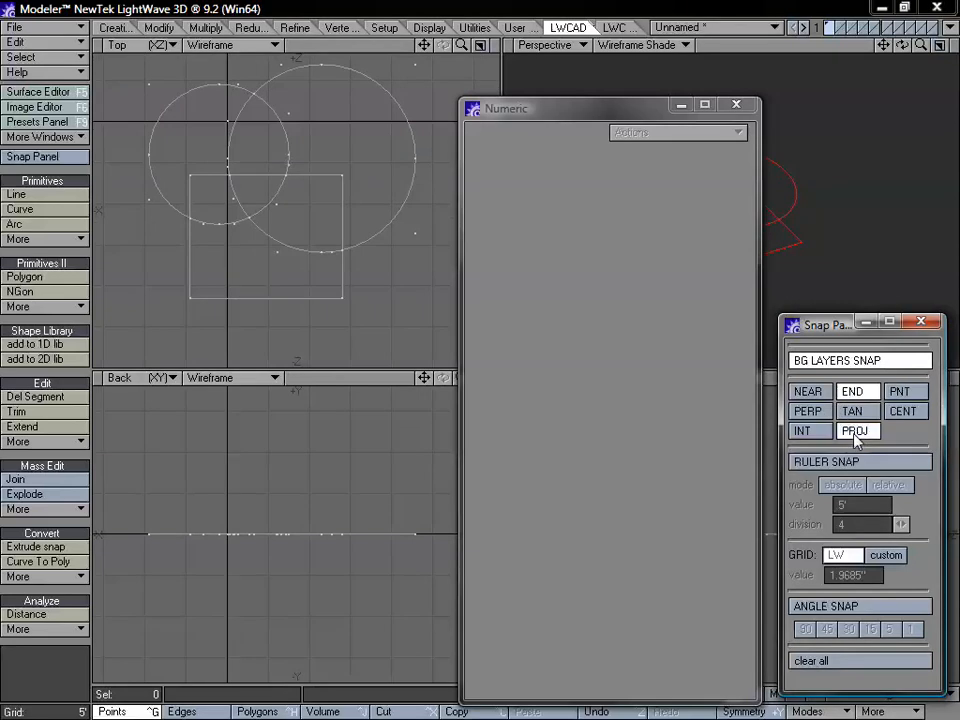
{"action": "left_click_drag", "start_coordinate": [461, 46], "coordinate": [435, 0]}
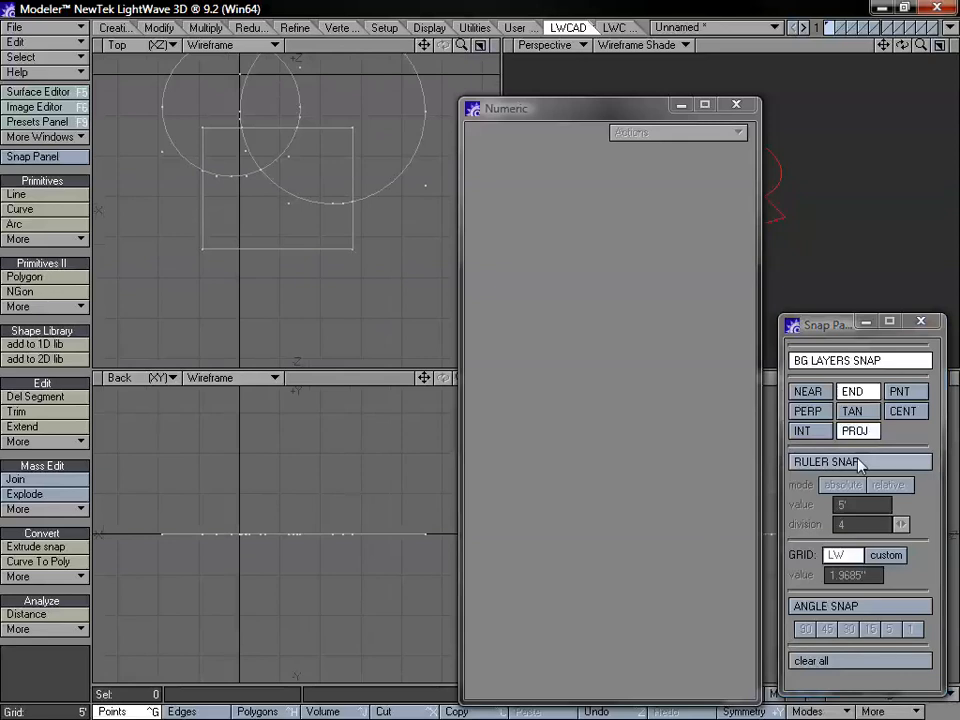
{"action": "left_click", "coordinate": [862, 432]}
{"action": "left_click", "coordinate": [860, 391]}
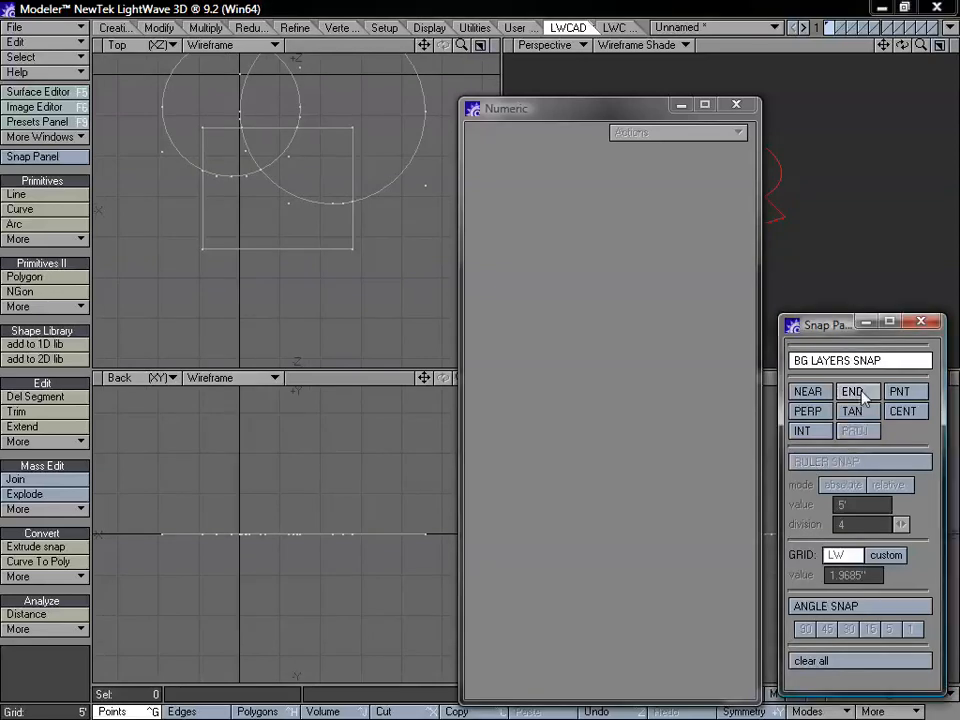
{"action": "left_click", "coordinate": [856, 431]}
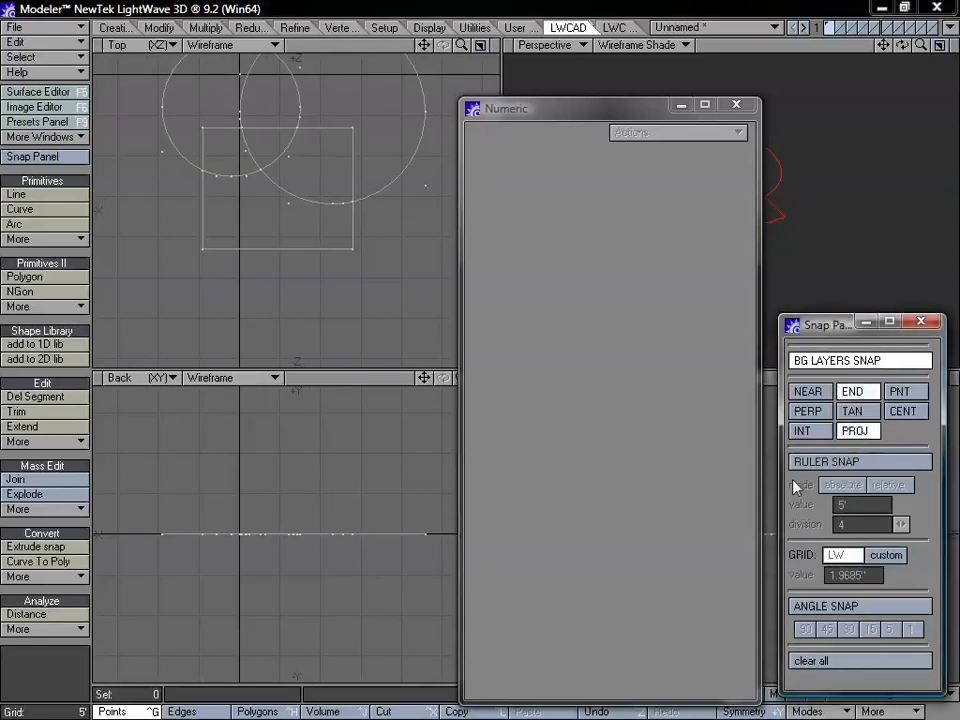
Start a line at X 14', Z -31', projected straight down from the rectangle's lower-right corner with PROJ snapping
{"action": "left_click_drag", "start_coordinate": [423, 50], "coordinate": [382, 77]}
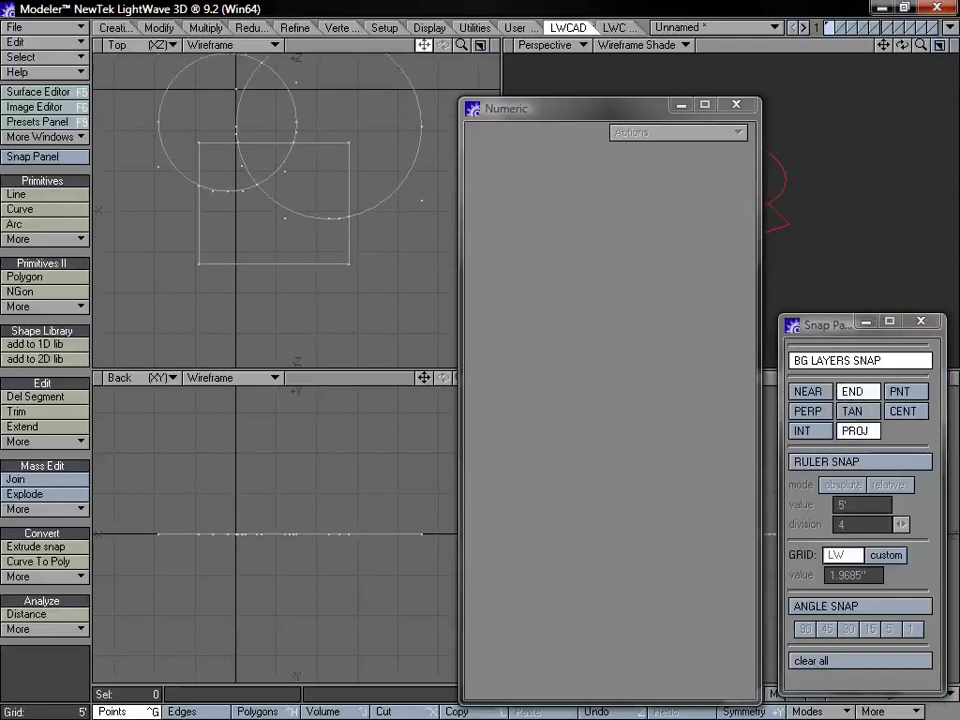
{"action": "left_click", "coordinate": [55, 200]}
{"action": "left_click", "coordinate": [316, 327]}
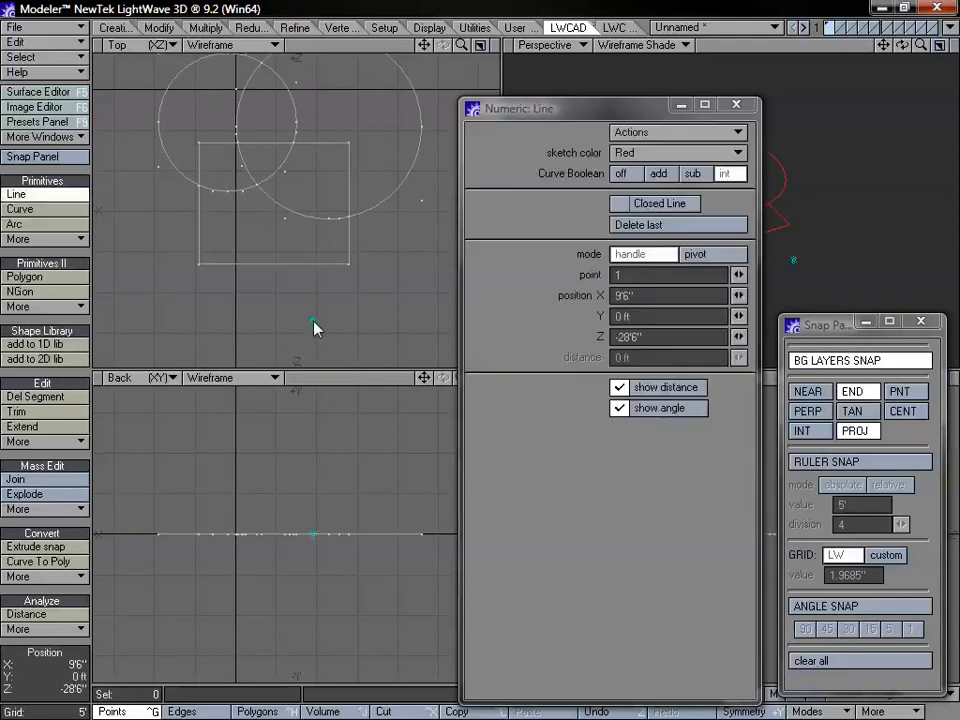
{"action": "mouse_move", "coordinate": [386, 319]}
{"action": "left_mouse_down"}
{"action": "mouse_move", "coordinate": [216, 323]}
{"action": "mouse_move", "coordinate": [252, 336]}
{"action": "mouse_move", "coordinate": [312, 331]}
{"action": "mouse_move", "coordinate": [289, 339]}
{"action": "mouse_move", "coordinate": [310, 327]}
{"action": "mouse_move", "coordinate": [255, 326]}
{"action": "mouse_move", "coordinate": [216, 268]}
{"action": "mouse_move", "coordinate": [200, 270]}
{"action": "left_mouse_up"}
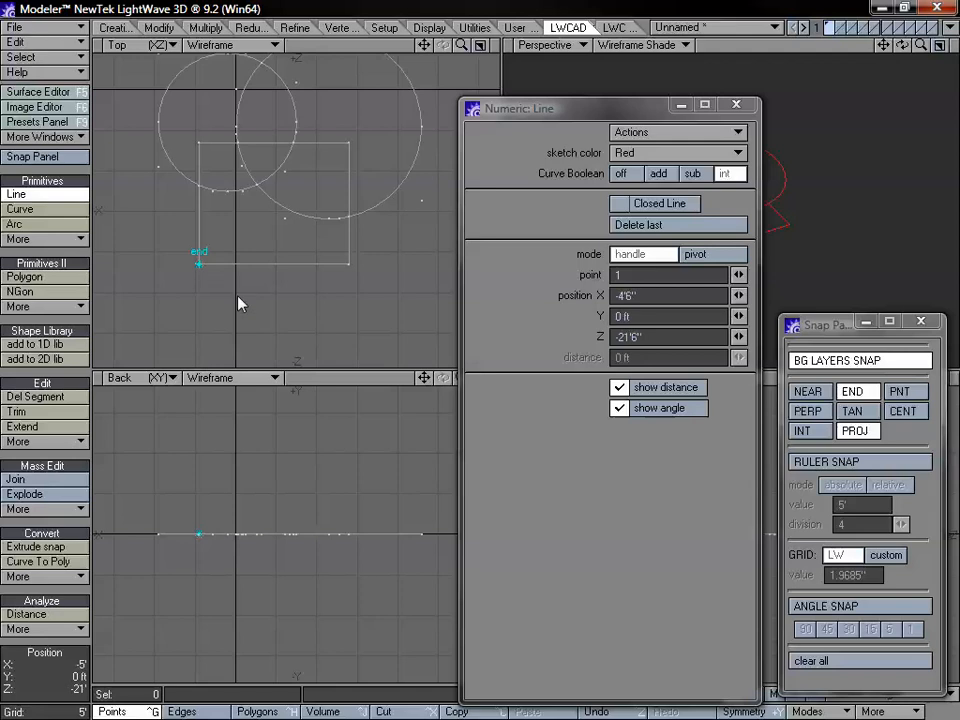
{"action": "left_click_drag", "start_coordinate": [240, 304], "coordinate": [355, 349]}
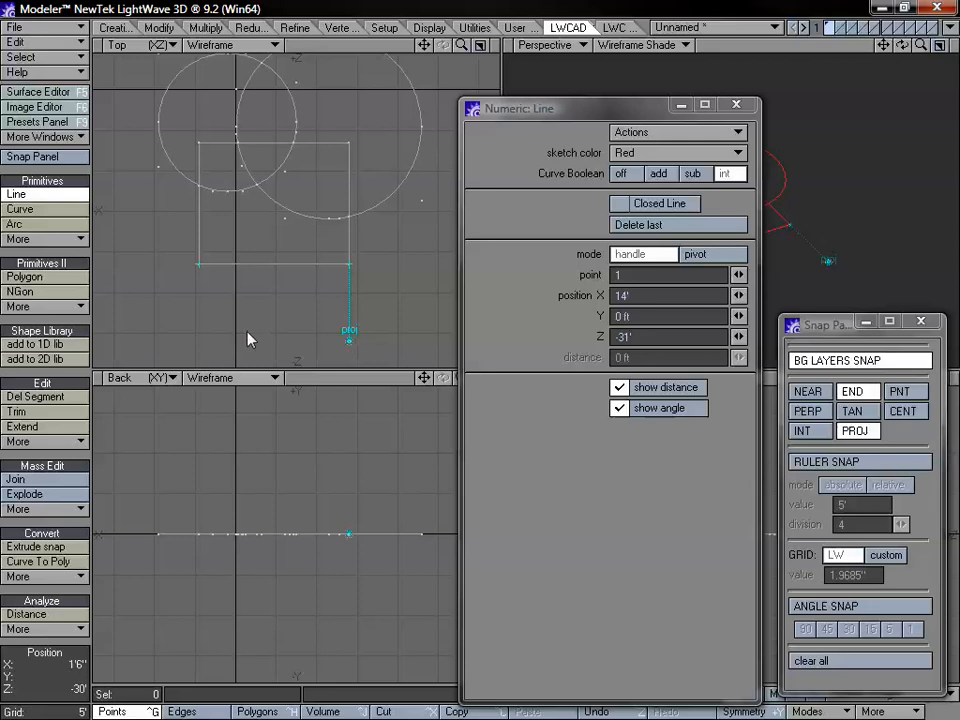
Continue the line to the projected point at about X 22'11", Z -21'6" and end it at the rectangle's upper-right corner
{"action": "left_click_drag", "start_coordinate": [298, 334], "coordinate": [421, 267]}
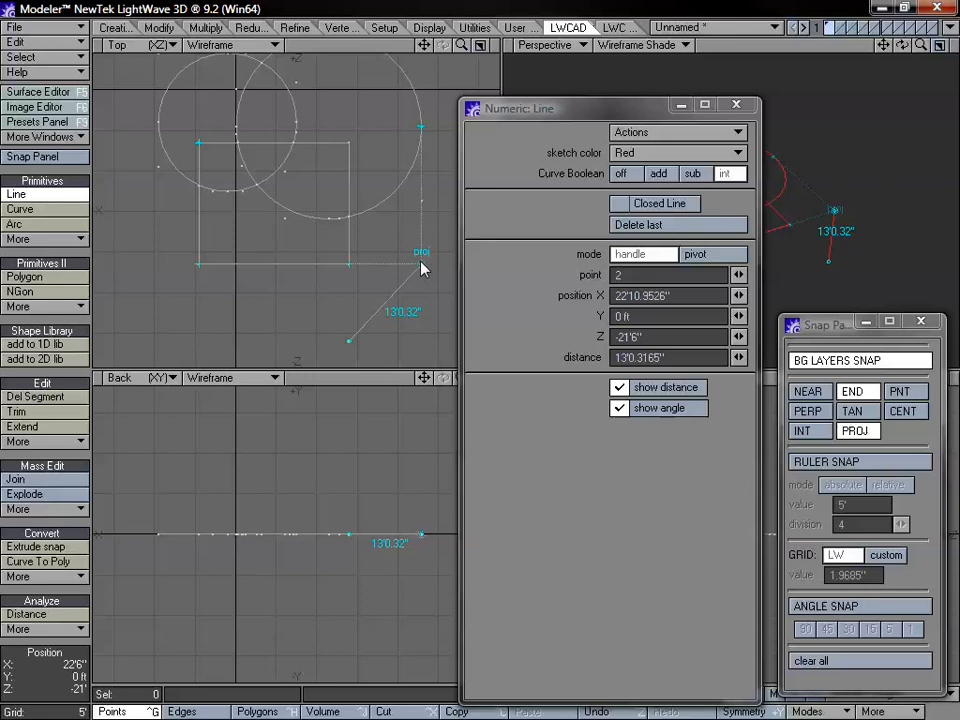
{"action": "left_click_drag", "start_coordinate": [421, 267], "coordinate": [199, 143]}
{"action": "left_click_drag", "start_coordinate": [343, 207], "coordinate": [426, 270]}
{"action": "left_click_drag", "start_coordinate": [381, 153], "coordinate": [353, 144]}
{"action": "key", "text": "space"}
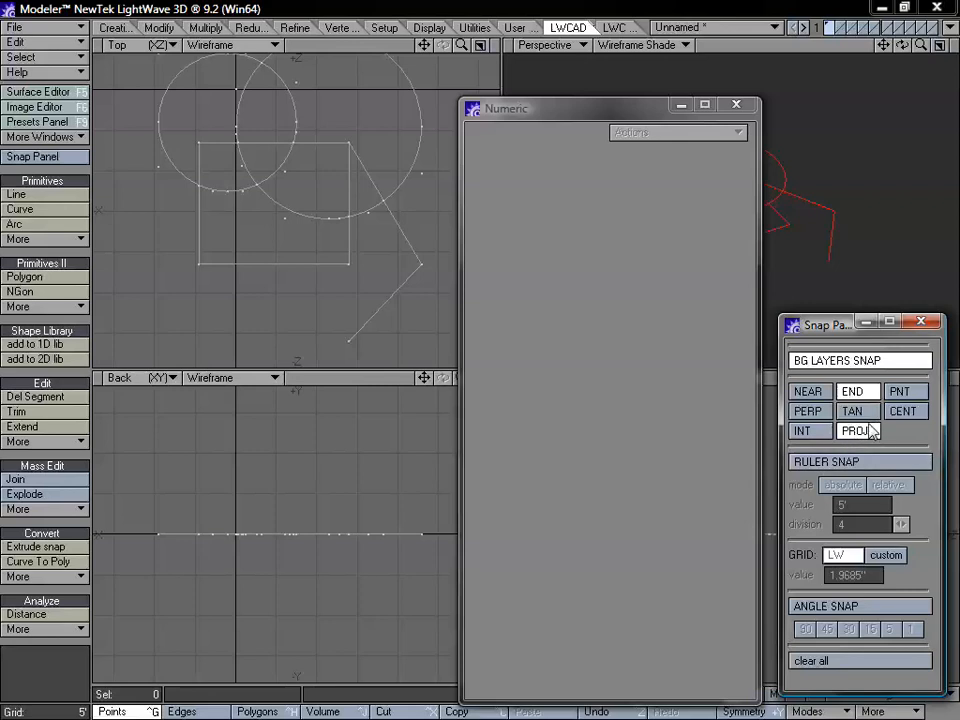
Turn off END and PROJ snapping, and switch NEAR, PERP, PNT, CENT, TAN and INT on and off again
{"action": "left_click", "coordinate": [806, 391]}
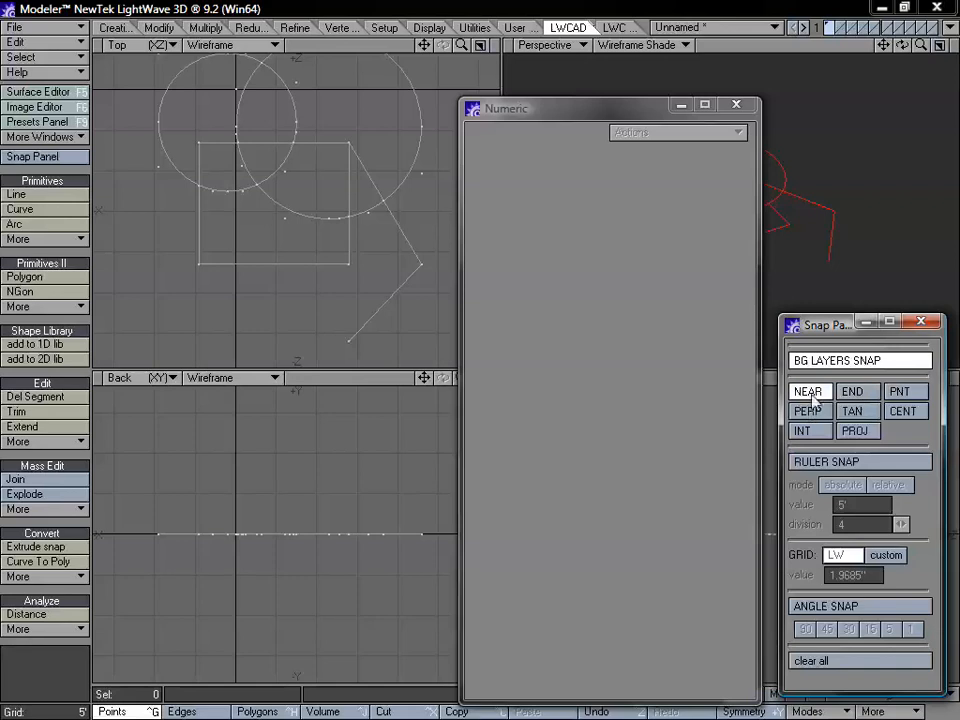
{"action": "left_click", "coordinate": [811, 394]}
{"action": "left_click", "coordinate": [816, 412]}
{"action": "left_click", "coordinate": [819, 410]}
{"action": "left_click", "coordinate": [901, 407]}
{"action": "left_click", "coordinate": [905, 394]}
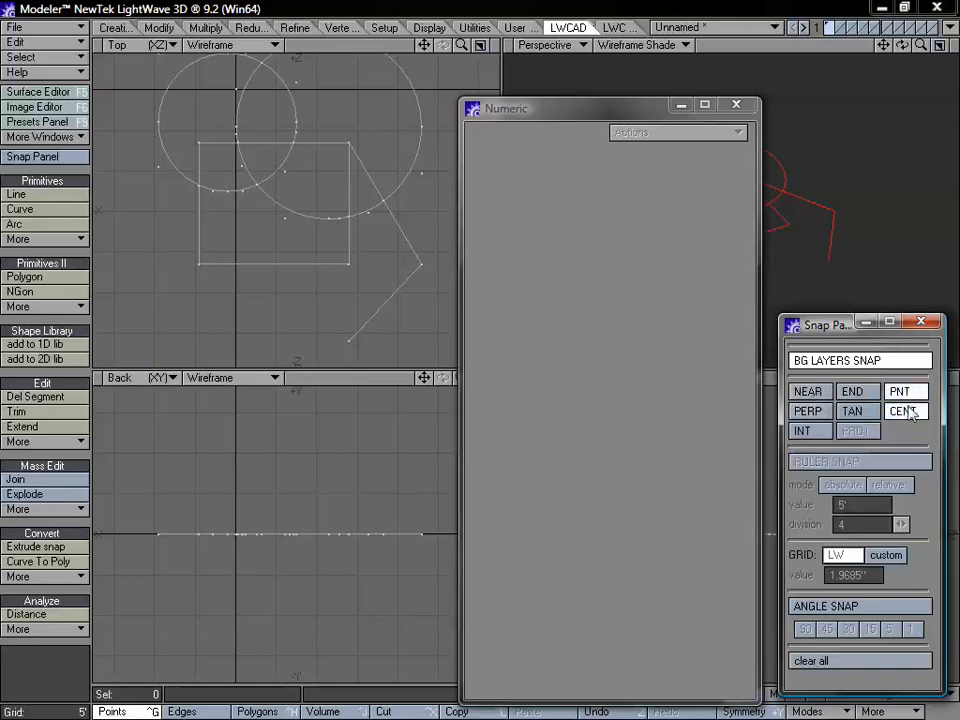
{"action": "left_click", "coordinate": [910, 412]}
{"action": "left_click", "coordinate": [904, 395]}
{"action": "left_click", "coordinate": [864, 412]}
{"action": "left_click", "coordinate": [865, 413]}
{"action": "left_click", "coordinate": [914, 414]}
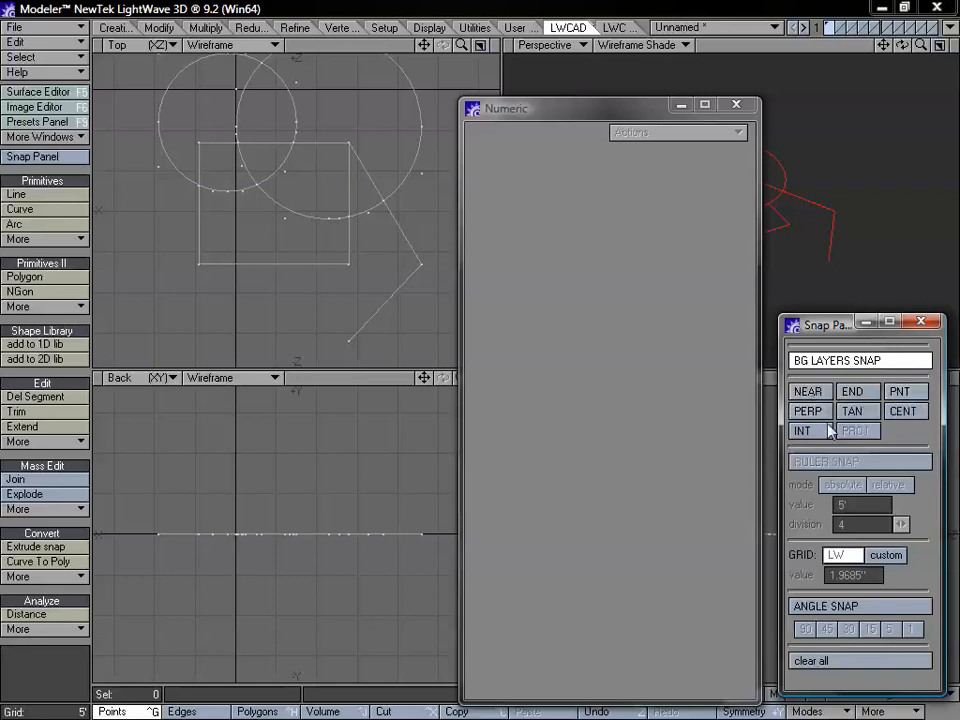
{"action": "left_click", "coordinate": [816, 430]}
{"action": "left_click", "coordinate": [816, 430]}
Enable NEAR snapping for the Line tool and turn on RULER SNAP in absolute mode
{"action": "left_click", "coordinate": [808, 392]}
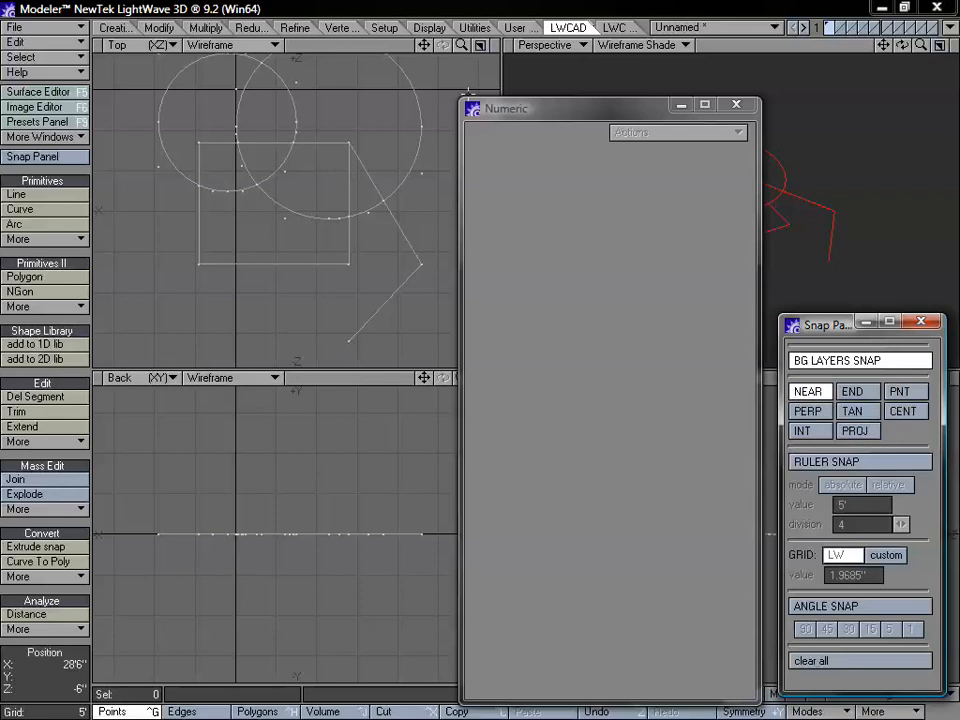
{"action": "left_click_drag", "start_coordinate": [461, 47], "coordinate": [490, 47]}
{"action": "left_click_drag", "start_coordinate": [423, 49], "coordinate": [423, 4]}
{"action": "left_click", "coordinate": [30, 195]}
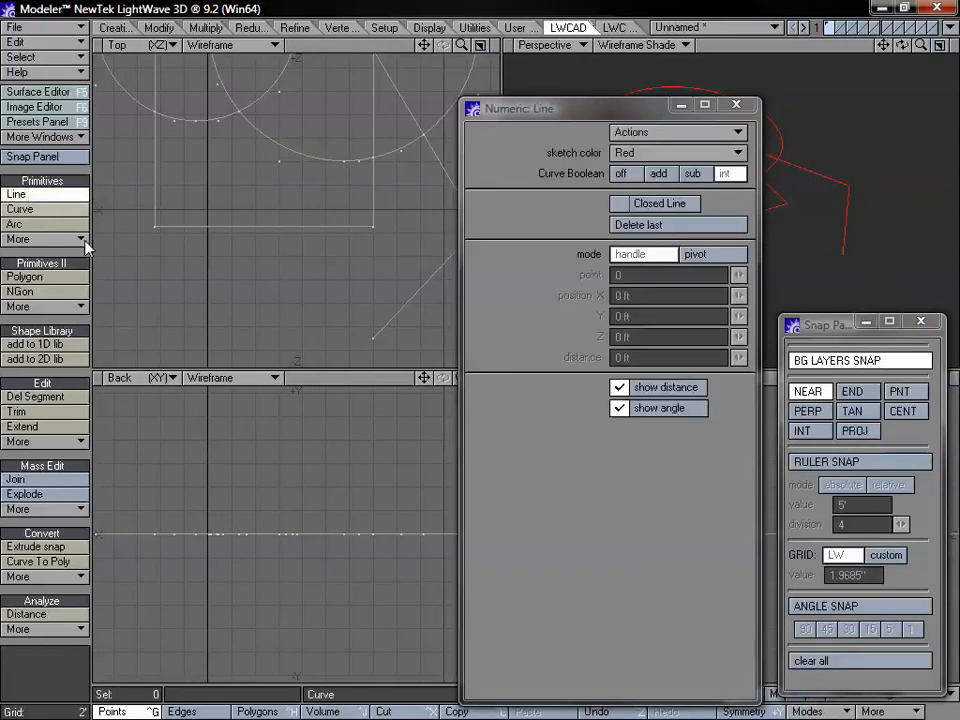
{"action": "left_click", "coordinate": [853, 463]}
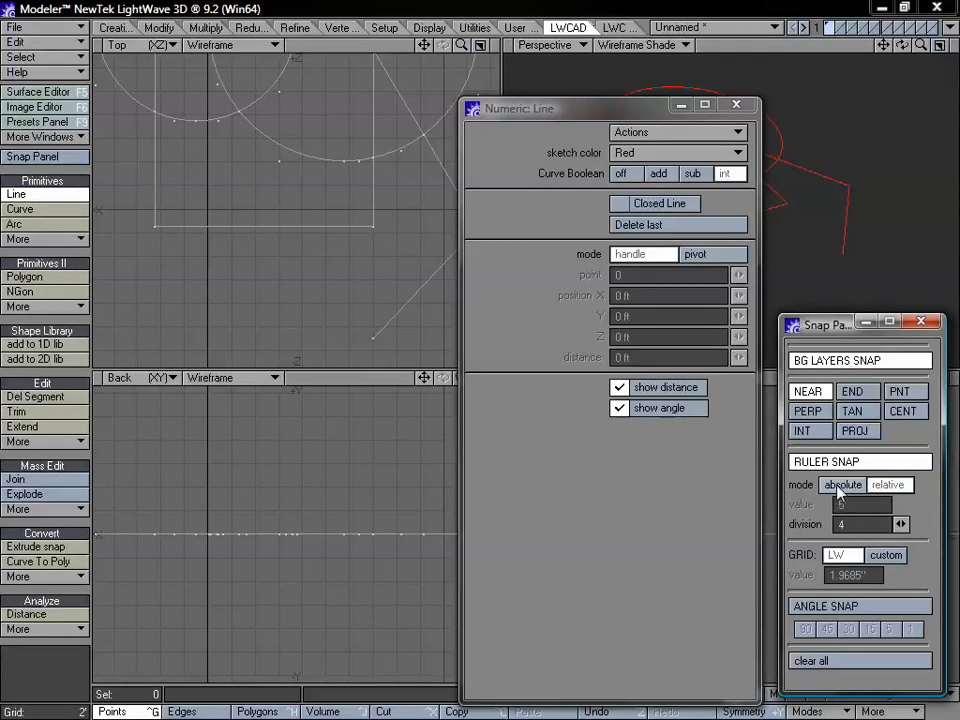
{"action": "left_click", "coordinate": [886, 486]}
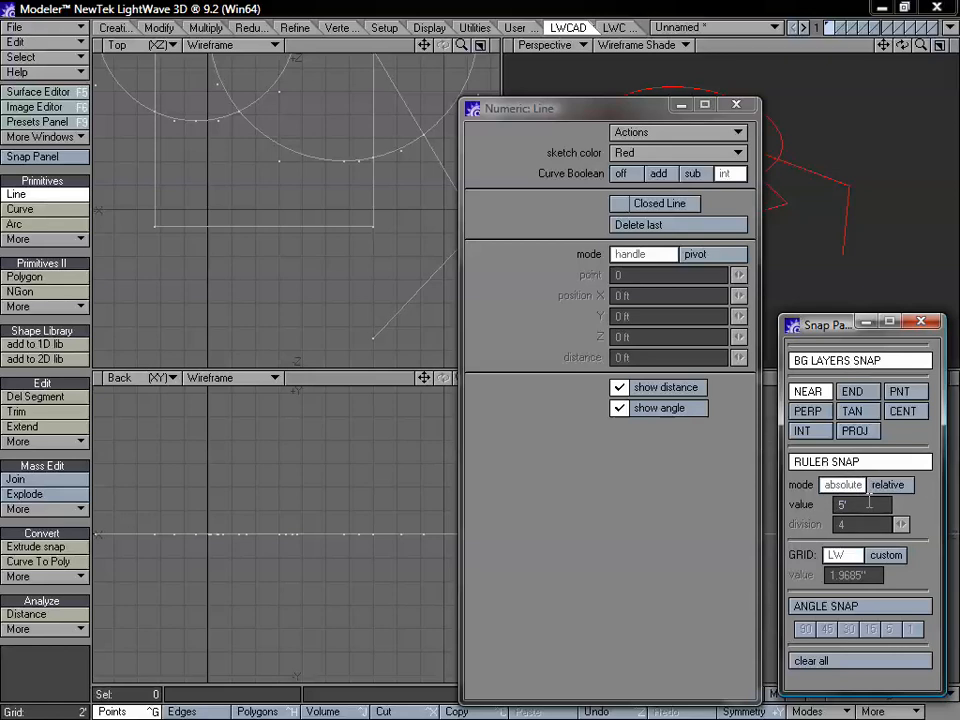
Draw a 3'6" line from the rectangle's lower-left corner along its lower edge and set the absolute ruler snap value to 2'
{"action": "mouse_move", "coordinate": [190, 252]}
{"action": "left_mouse_down"}
{"action": "mouse_move", "coordinate": [150, 231]}
{"action": "mouse_move", "coordinate": [157, 240]}
{"action": "mouse_move", "coordinate": [208, 210]}
{"action": "mouse_move", "coordinate": [213, 227]}
{"action": "mouse_move", "coordinate": [181, 232]}
{"action": "mouse_move", "coordinate": [381, 229]}
{"action": "mouse_move", "coordinate": [167, 306]}
{"action": "mouse_move", "coordinate": [157, 276]}
{"action": "mouse_move", "coordinate": [196, 226]}
{"action": "mouse_move", "coordinate": [372, 230]}
{"action": "mouse_move", "coordinate": [210, 236]}
{"action": "left_mouse_up"}
{"action": "mouse_move", "coordinate": [191, 228]}
{"action": "left_mouse_down"}
{"action": "mouse_move", "coordinate": [156, 228]}
{"action": "mouse_move", "coordinate": [201, 290]}
{"action": "mouse_move", "coordinate": [195, 228]}
{"action": "left_mouse_up"}
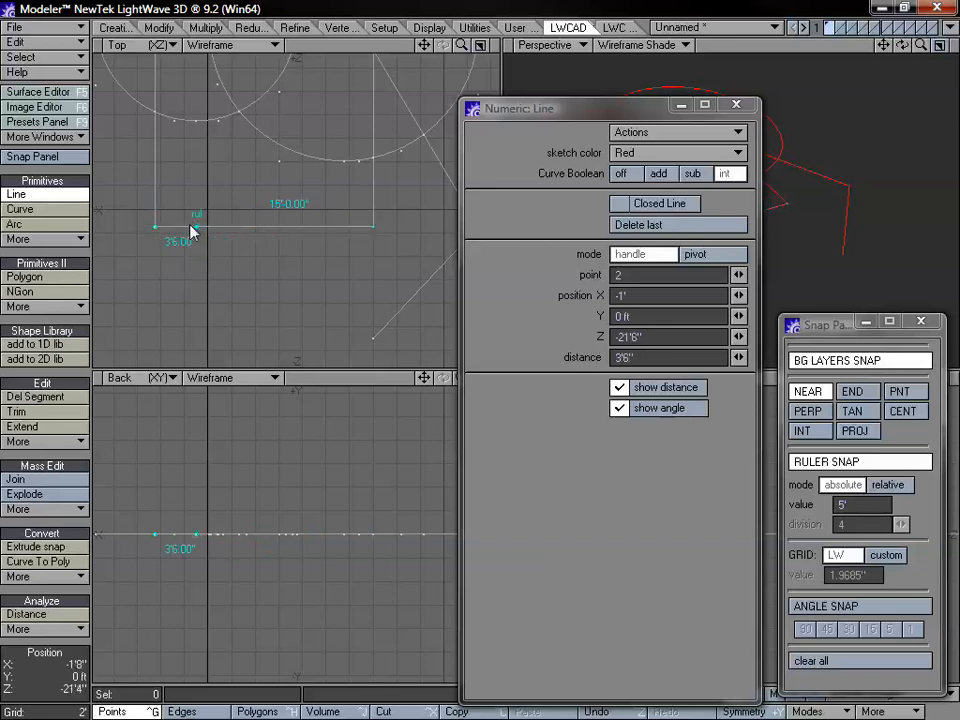
{"action": "left_click", "coordinate": [854, 505]}
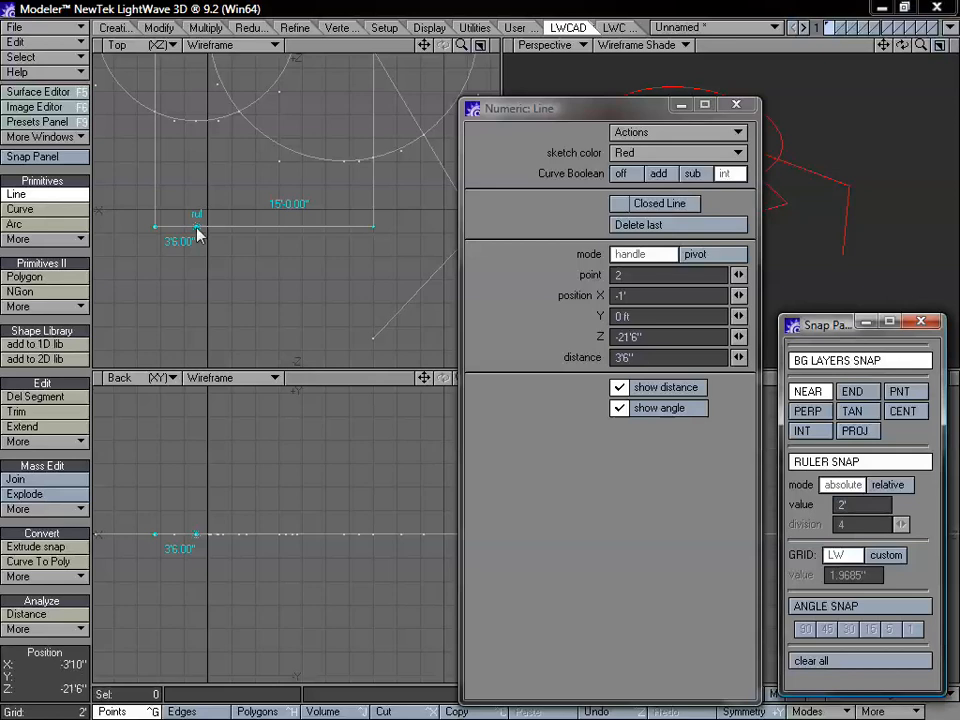
{"action": "left_click_drag", "start_coordinate": [199, 224], "coordinate": [290, 300]}
{"action": "key", "text": "space"}
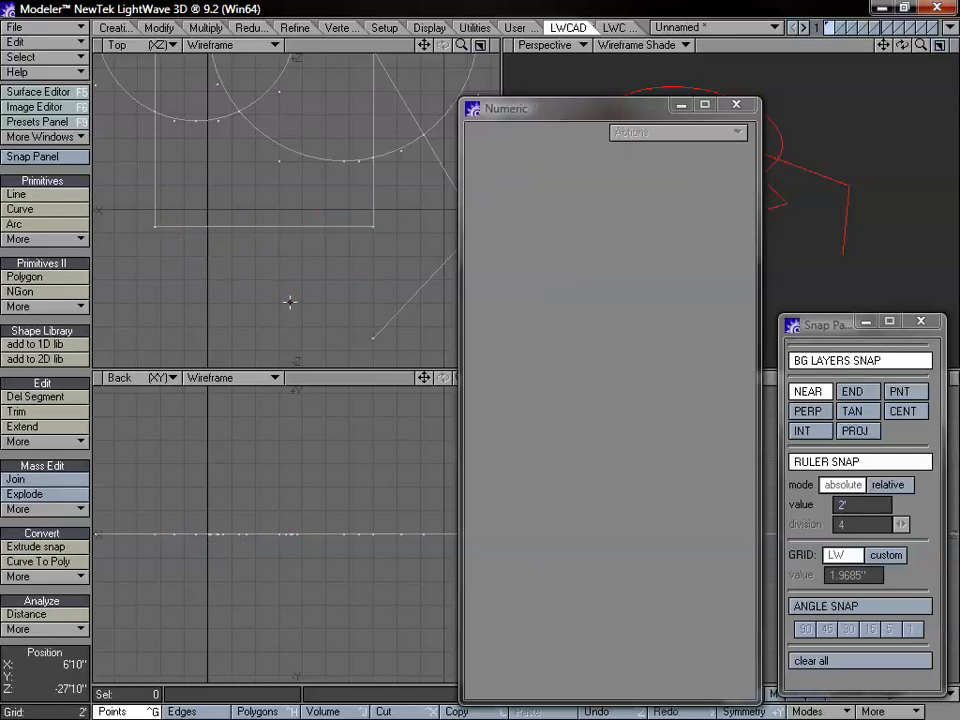
Set RULER SNAP to relative with 6 divisions and start a line on the rectangle's lower edge at X 10'11", Z -21'6"
{"action": "left_click", "coordinate": [20, 194]}
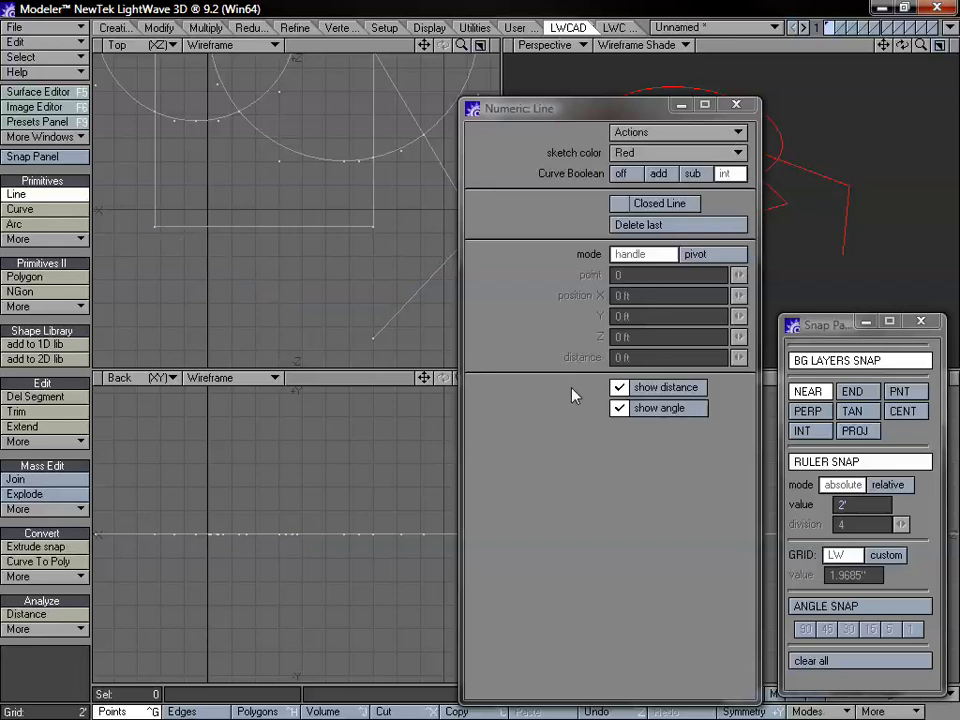
{"action": "left_click", "coordinate": [886, 485]}
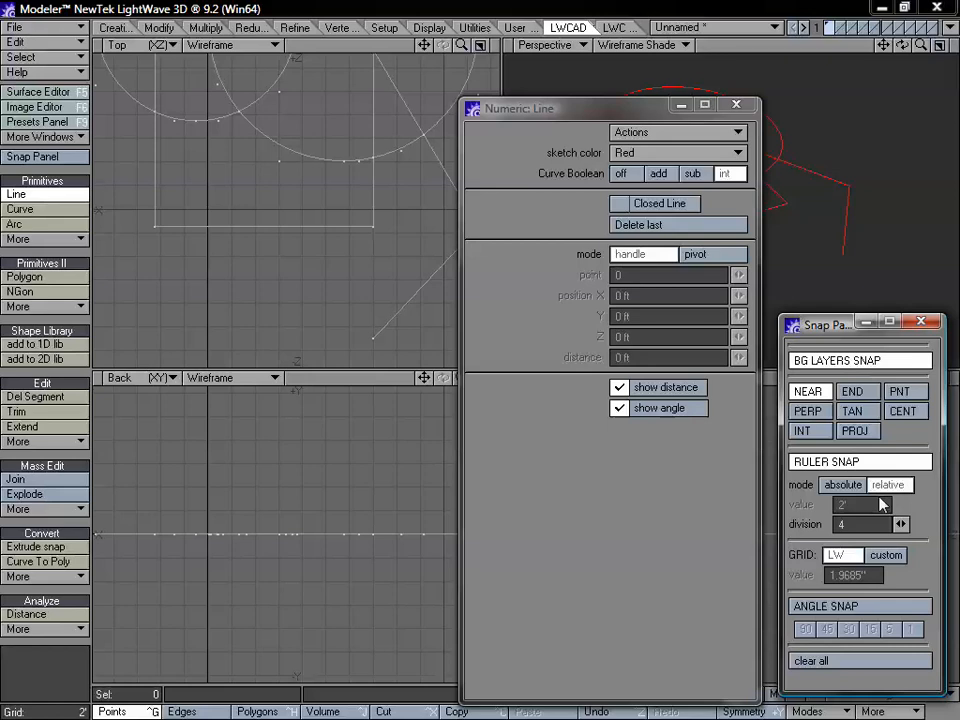
{"action": "left_click", "coordinate": [850, 524]}
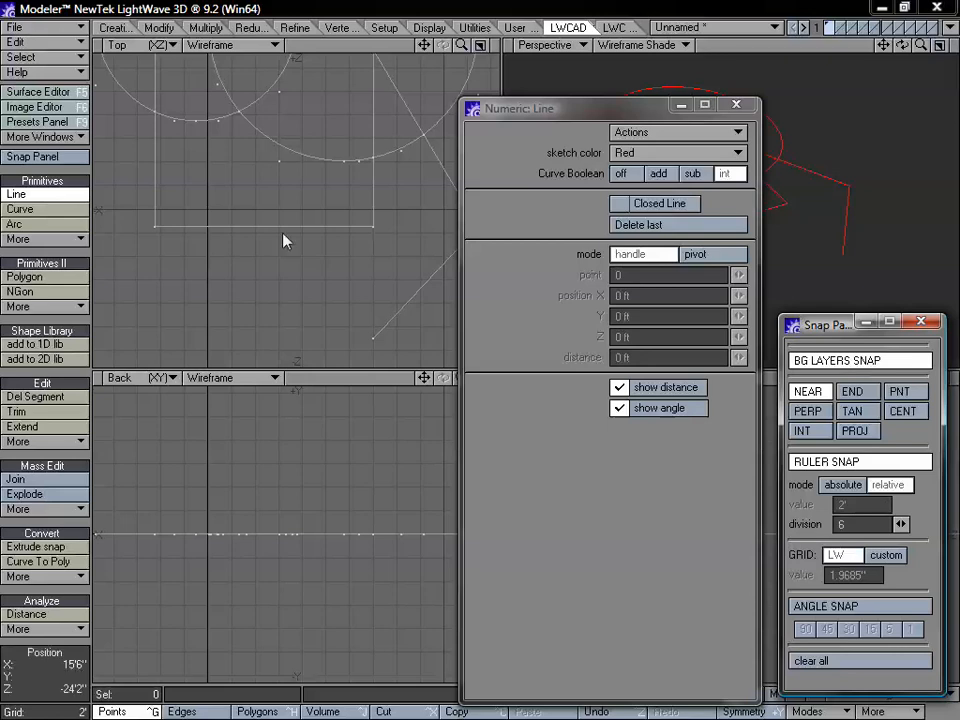
{"action": "left_click", "coordinate": [276, 263]}
{"action": "left_click_drag", "start_coordinate": [278, 266], "coordinate": [338, 234]}
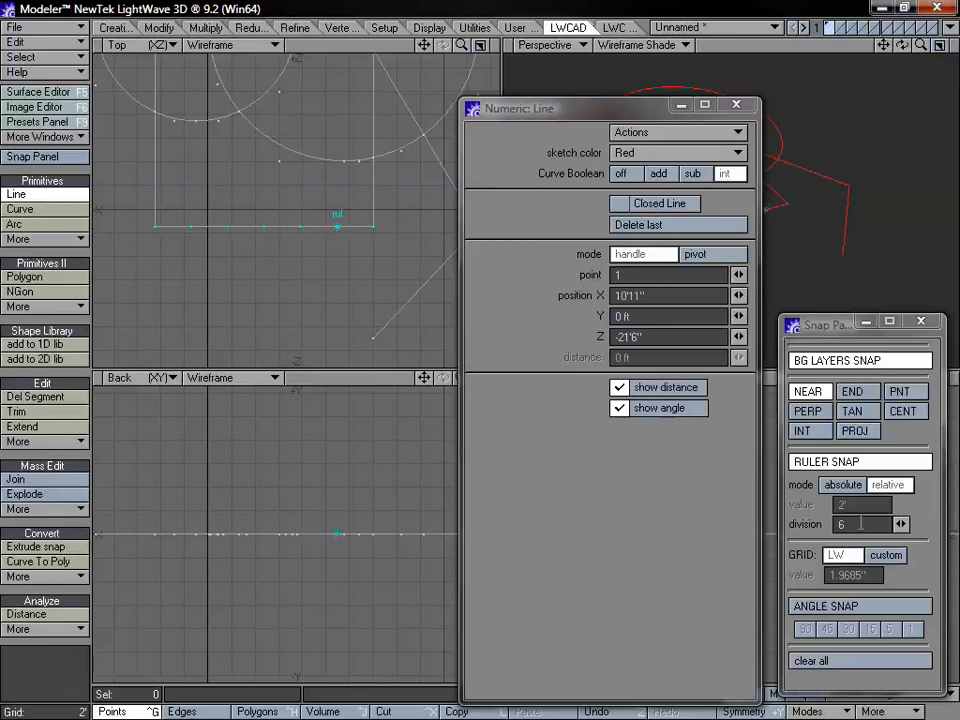
Try ruler divisions of 20 and 2, sliding the line's first point along the rectangle's lower edge to X 4'9"
{"action": "left_click", "coordinate": [862, 523]}
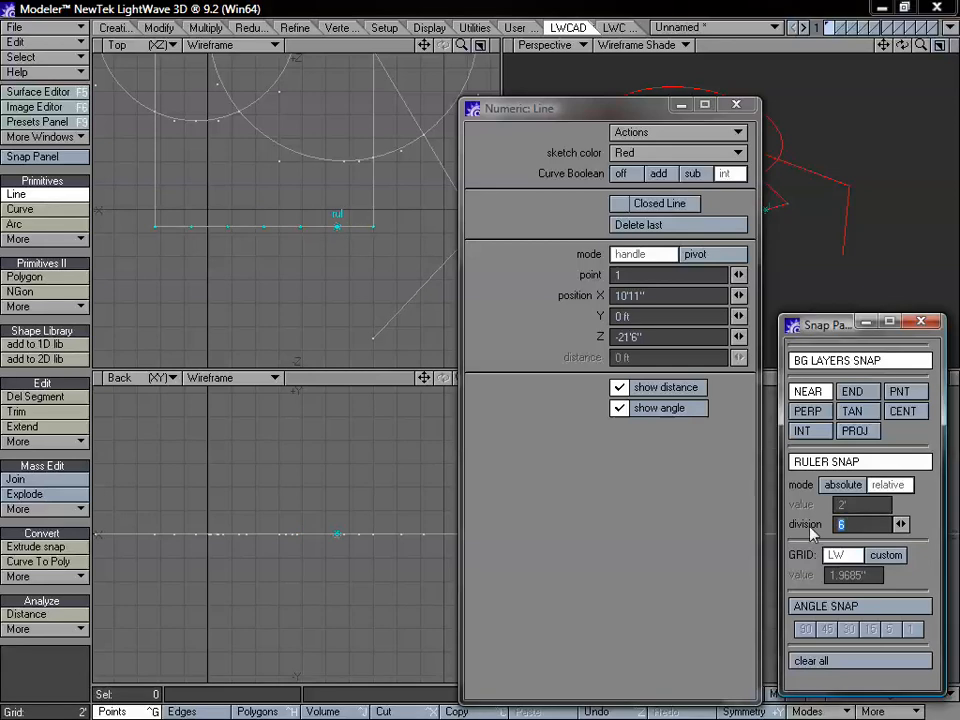
{"action": "type", "text": "20"}
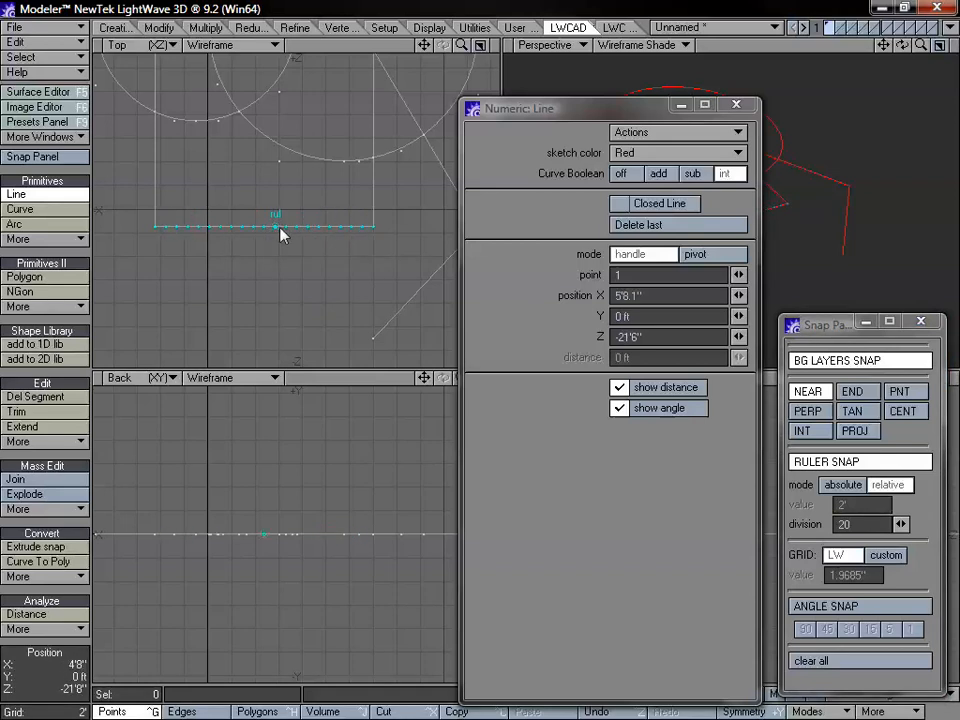
{"action": "left_click_drag", "start_coordinate": [865, 526], "coordinate": [801, 537]}
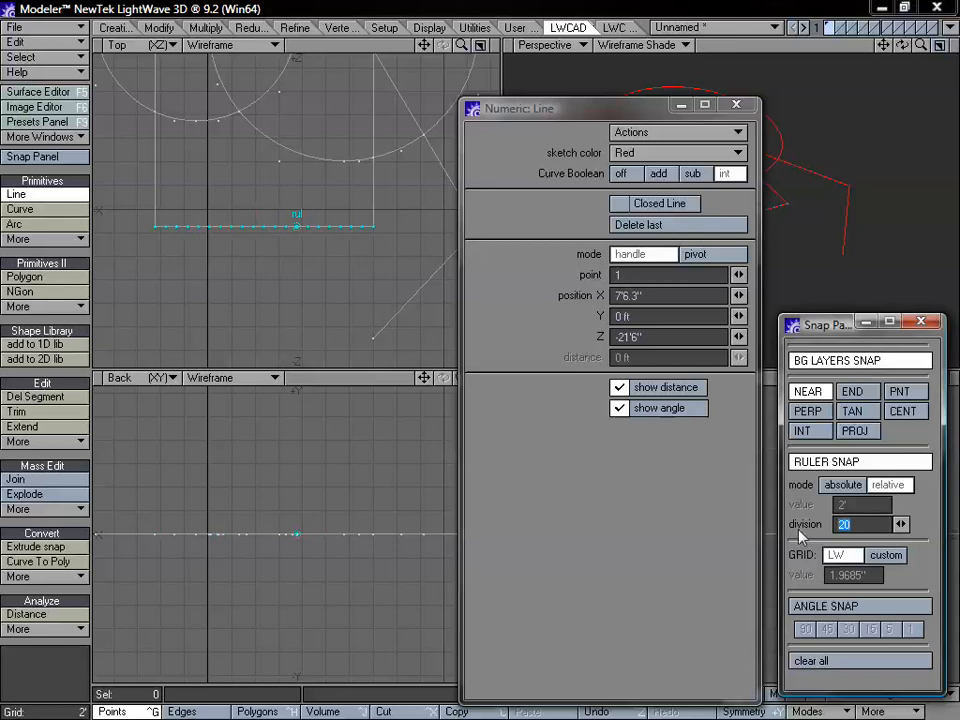
{"action": "type", "text": "2"}
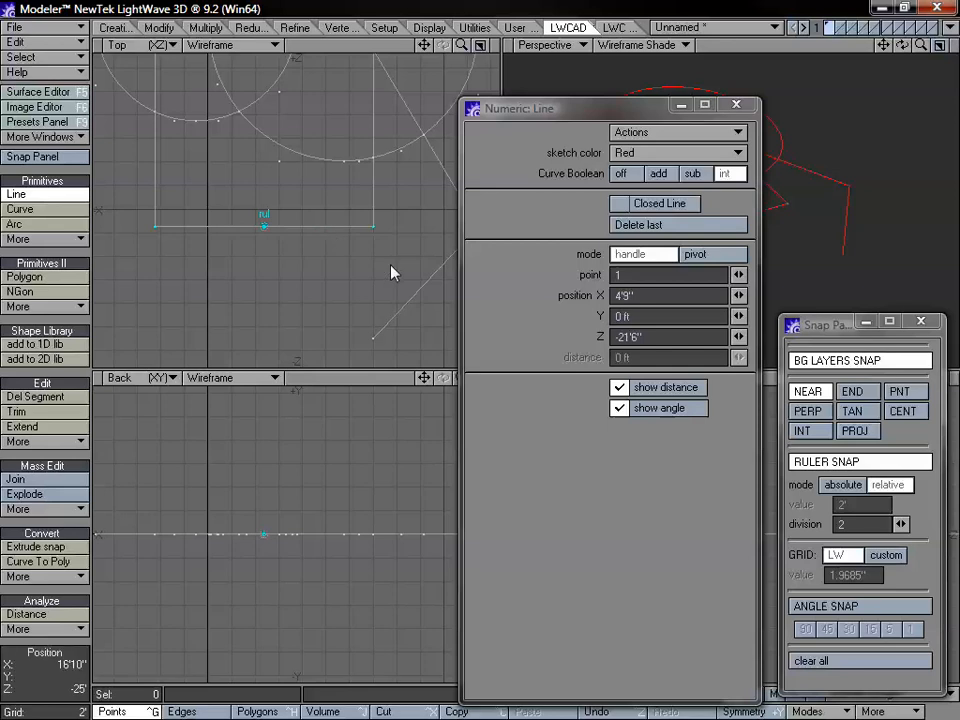
Set the ruler division to 30 and snap the line's point to X 11'6.4" on the rectangle's lower edge
{"action": "left_click", "coordinate": [838, 525]}
{"action": "type", "text": "30"}
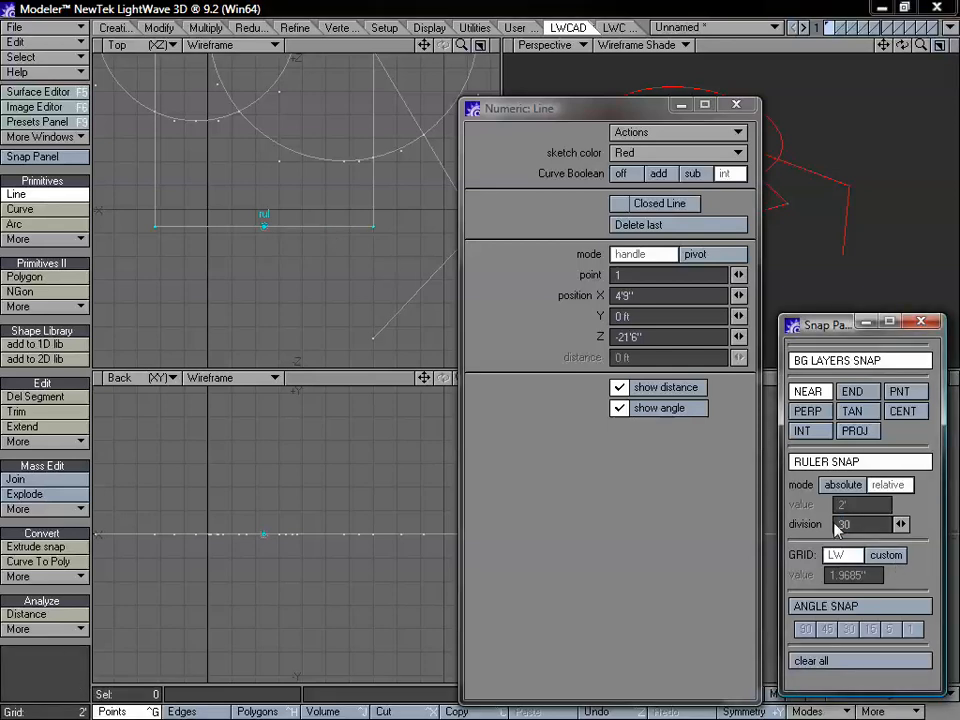
{"action": "key", "text": "Return"}
{"action": "left_click_drag", "start_coordinate": [268, 234], "coordinate": [345, 233]}
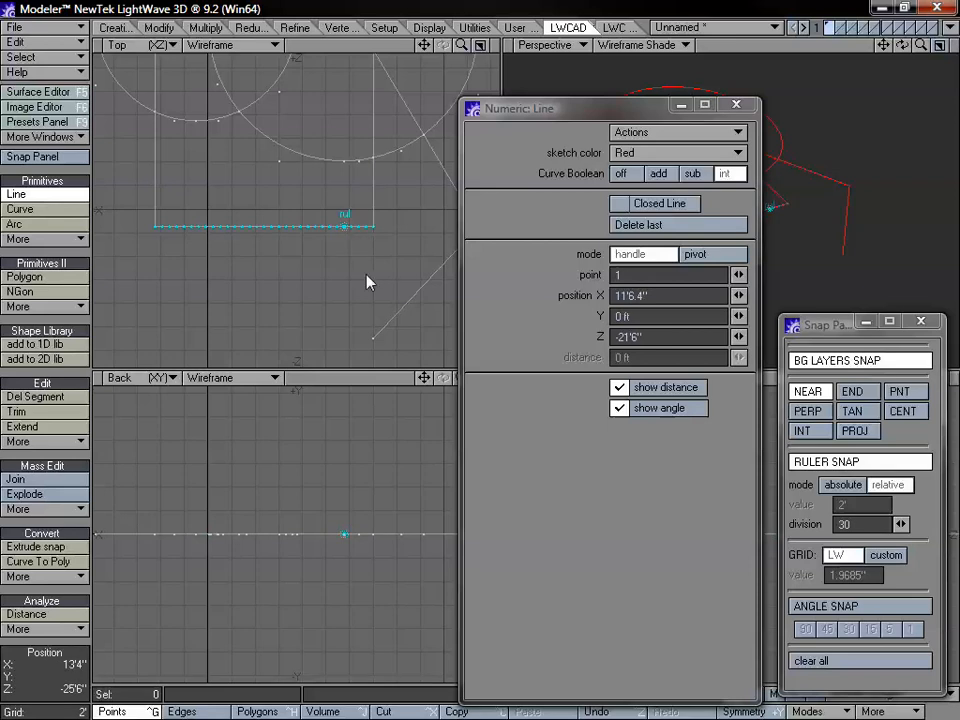
{"action": "key", "text": "space"}
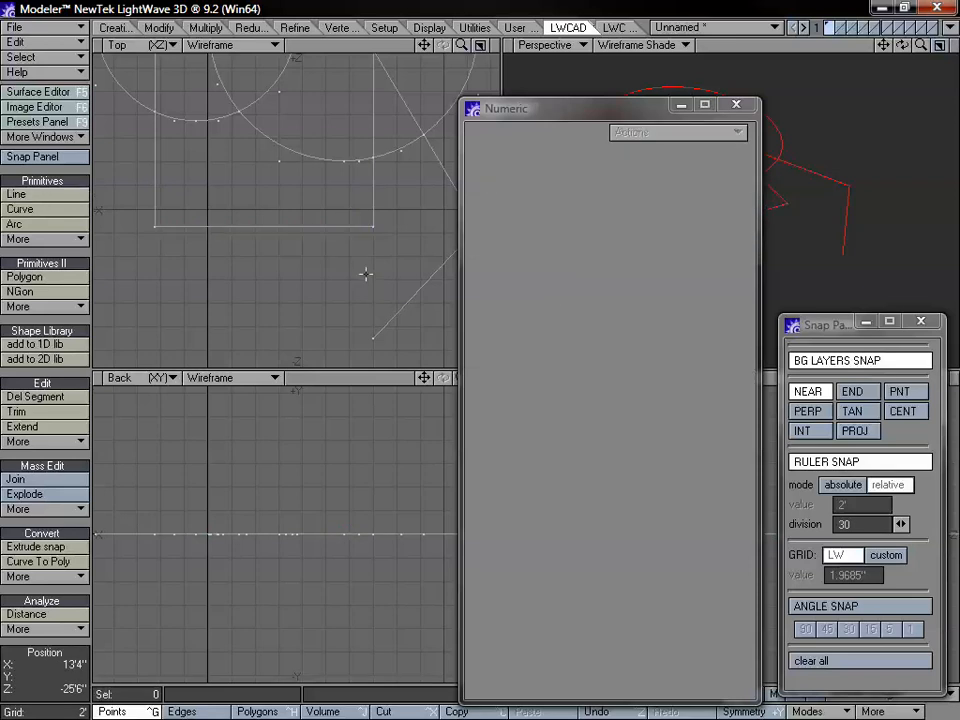
Turn off RULER SNAP and set a custom grid snap of 2'
{"action": "left_click", "coordinate": [840, 463]}
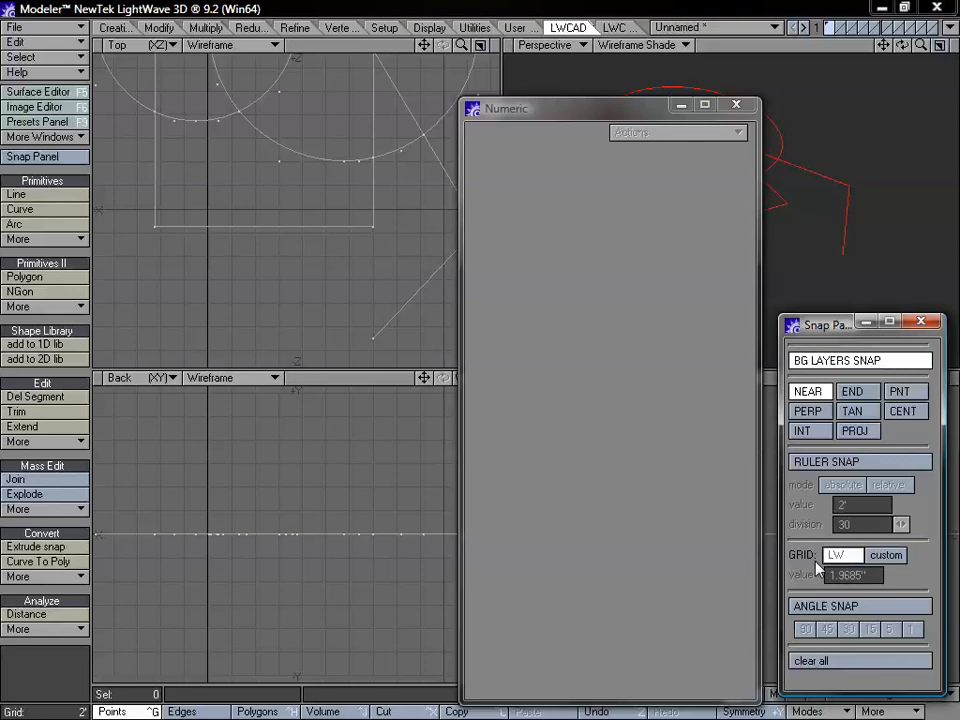
{"action": "left_click", "coordinate": [886, 556]}
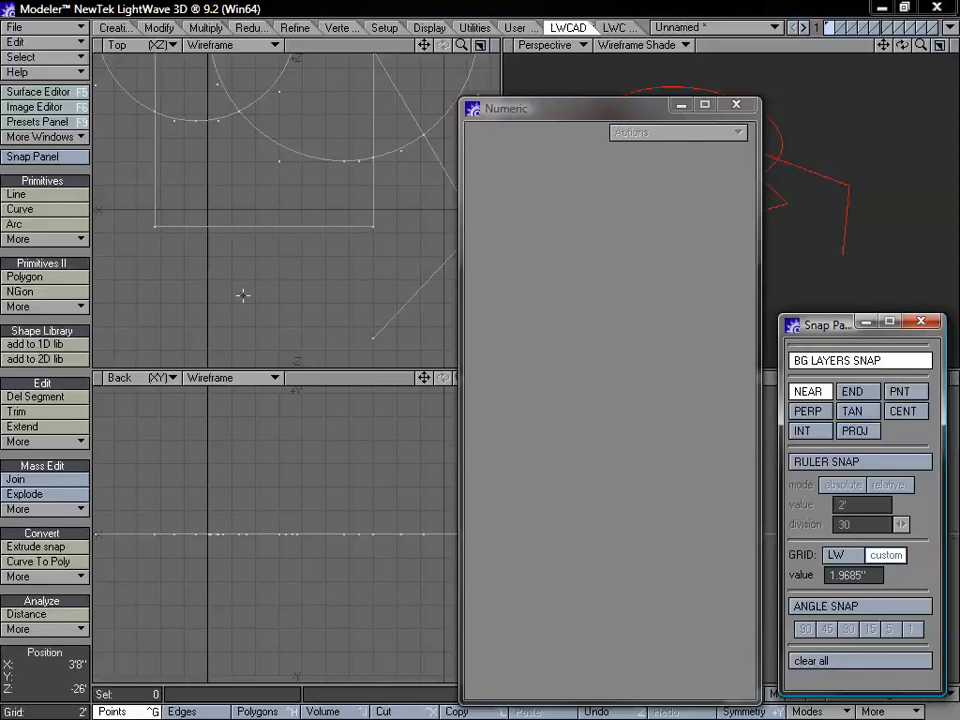
{"action": "left_click_drag", "start_coordinate": [868, 578], "coordinate": [813, 578]}
{"action": "type", "text": "2"}
{"action": "key", "text": "Return"}
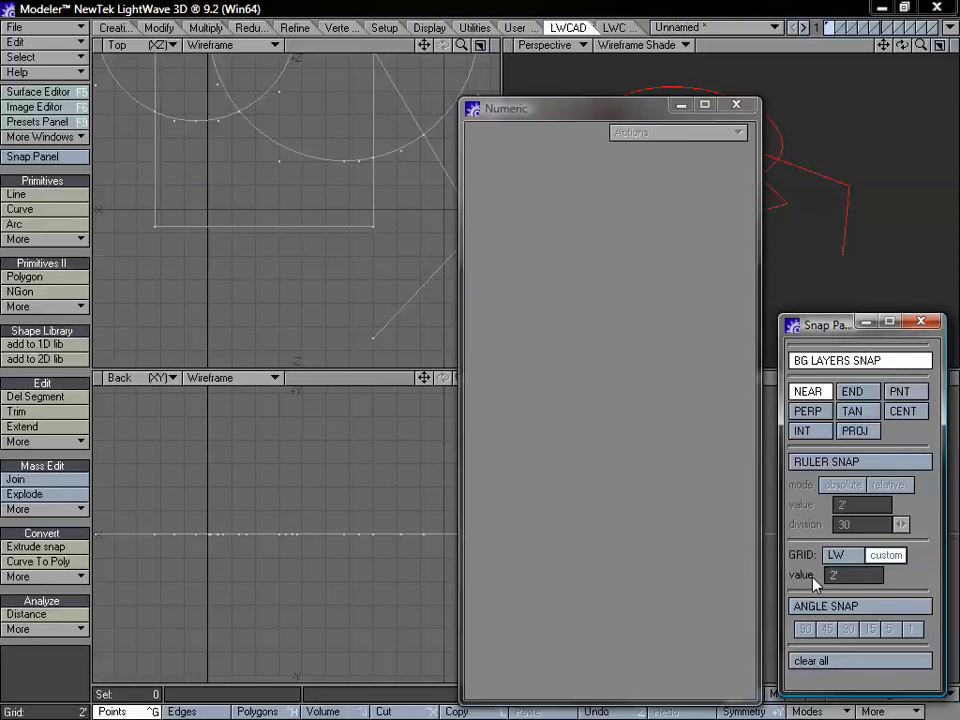
Start a line at X 8', Z -24', and move its point to X 6' with the custom grid set to 1'
{"action": "left_click", "coordinate": [27, 195]}
{"action": "left_click_drag", "start_coordinate": [238, 345], "coordinate": [308, 261]}
{"action": "left_click_drag", "start_coordinate": [862, 576], "coordinate": [771, 578]}
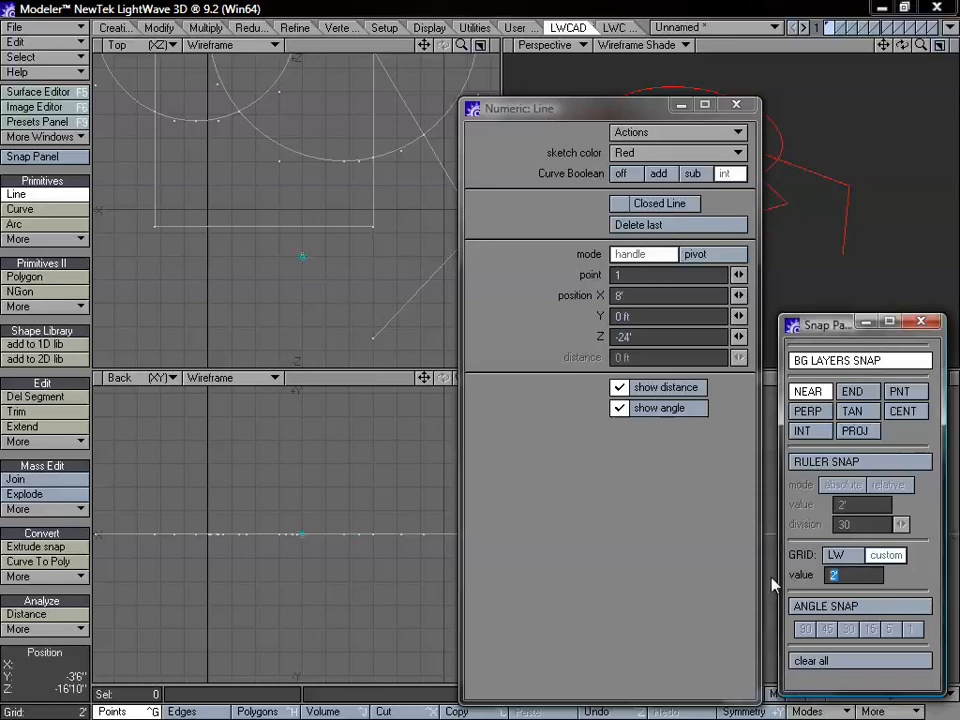
{"action": "type", "text": "1"}
{"action": "key", "text": "Return"}
{"action": "mouse_move", "coordinate": [297, 273]}
{"action": "left_mouse_down"}
{"action": "mouse_move", "coordinate": [321, 276]}
{"action": "mouse_move", "coordinate": [336, 261]}
{"action": "mouse_move", "coordinate": [333, 292]}
{"action": "mouse_move", "coordinate": [293, 345]}
{"action": "mouse_move", "coordinate": [255, 259]}
{"action": "mouse_move", "coordinate": [285, 264]}
{"action": "left_mouse_up"}
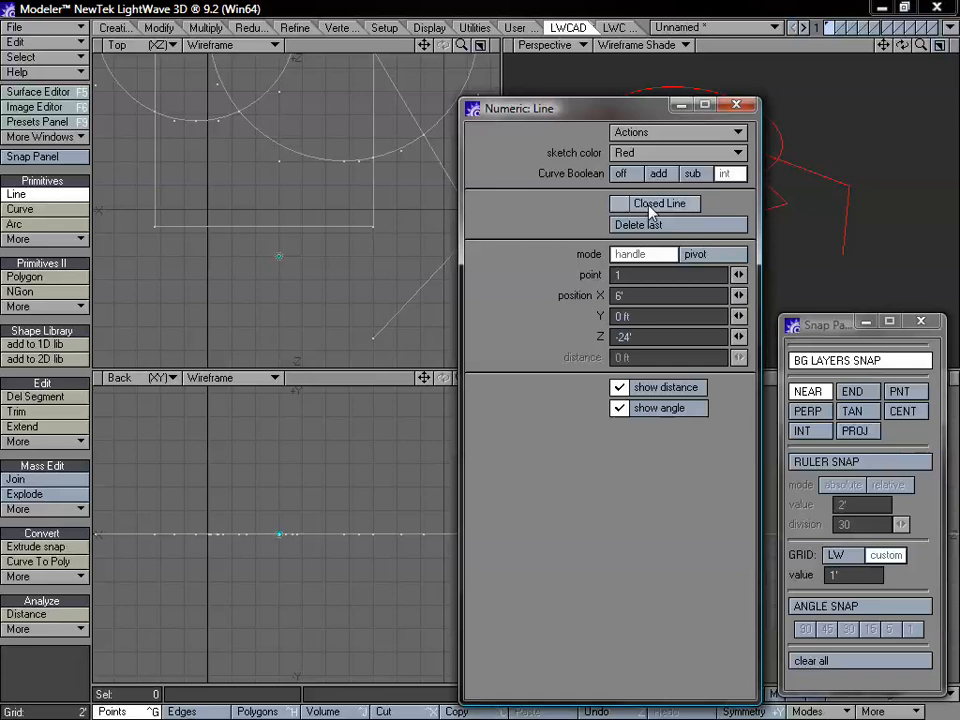
Return the snap grid to LW and delete all the curves in the layer
{"action": "left_click", "coordinate": [836, 555]}
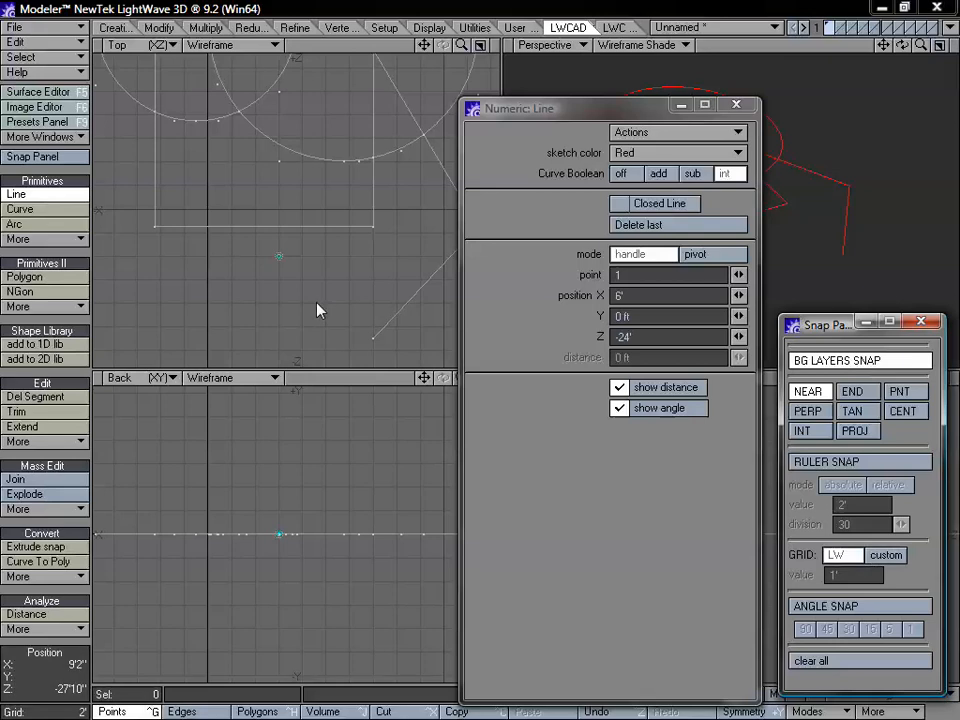
{"action": "key", "text": "space"}
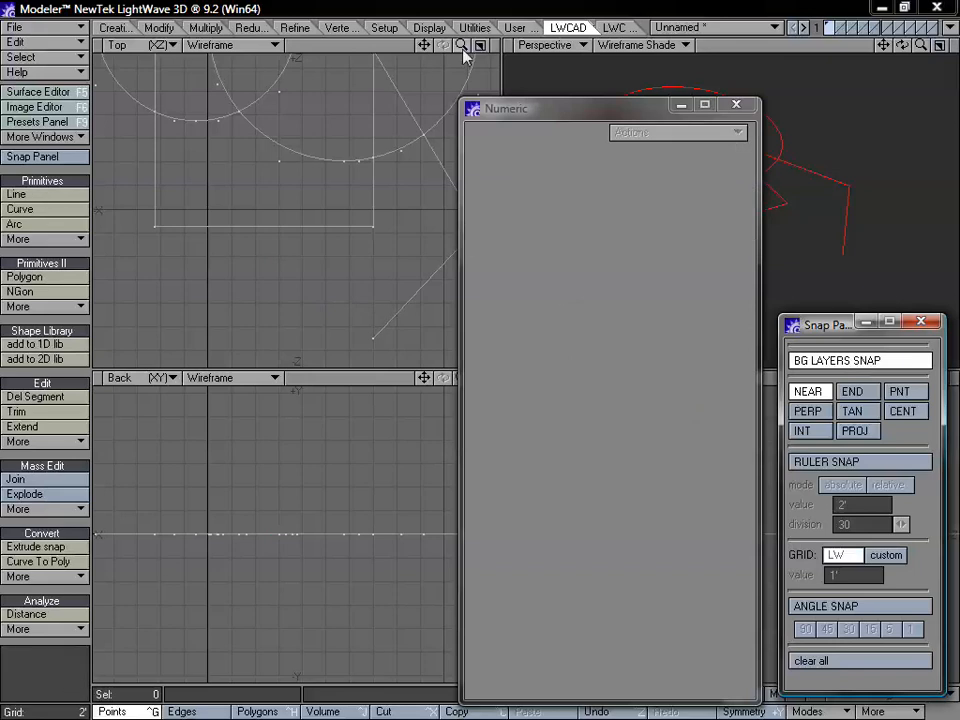
{"action": "left_click_drag", "start_coordinate": [462, 47], "coordinate": [412, 111]}
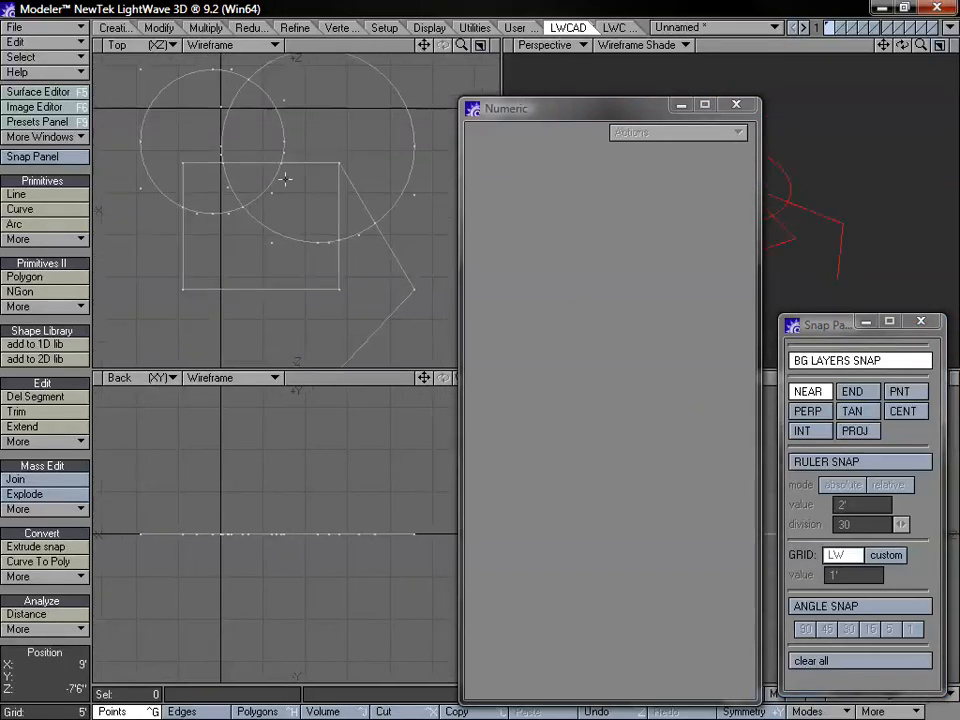
{"action": "key", "text": "Delete"}
{"action": "left_click_drag", "start_coordinate": [460, 47], "coordinate": [429, 106]}
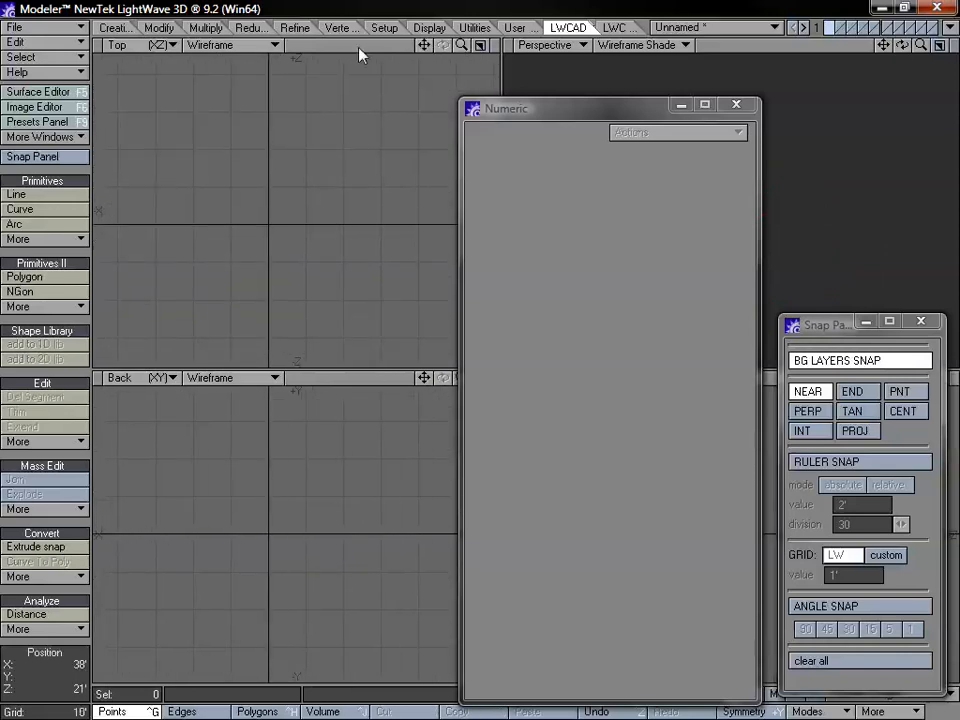
Turn on ANGLE SNAP at 90 degrees and draw a 23' line from the origin in the positive Z direction
{"action": "left_click", "coordinate": [39, 191]}
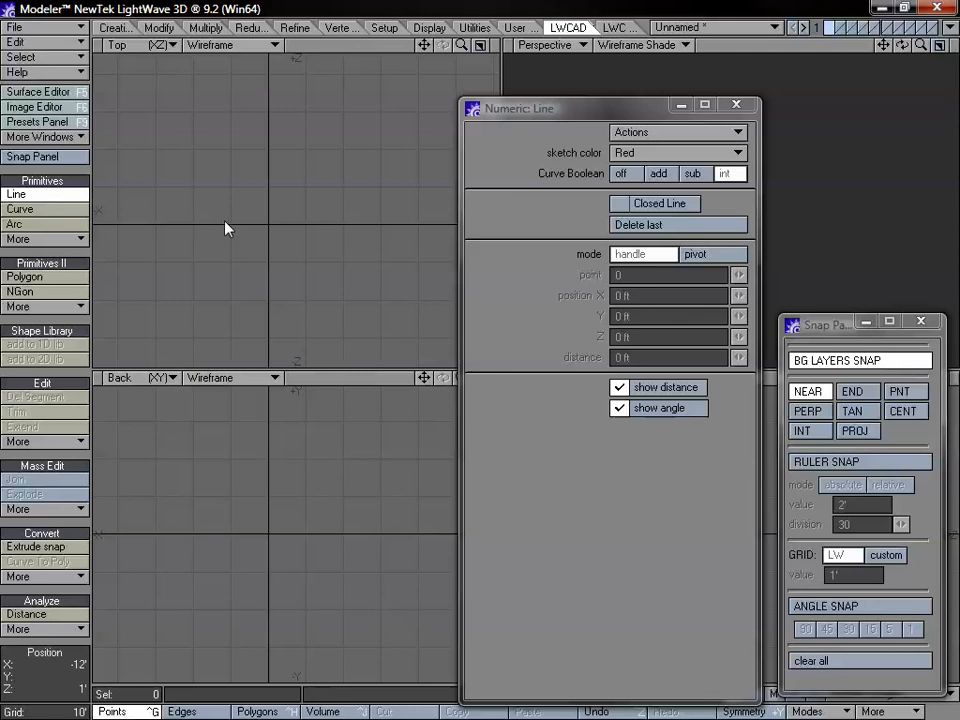
{"action": "left_click", "coordinate": [836, 606]}
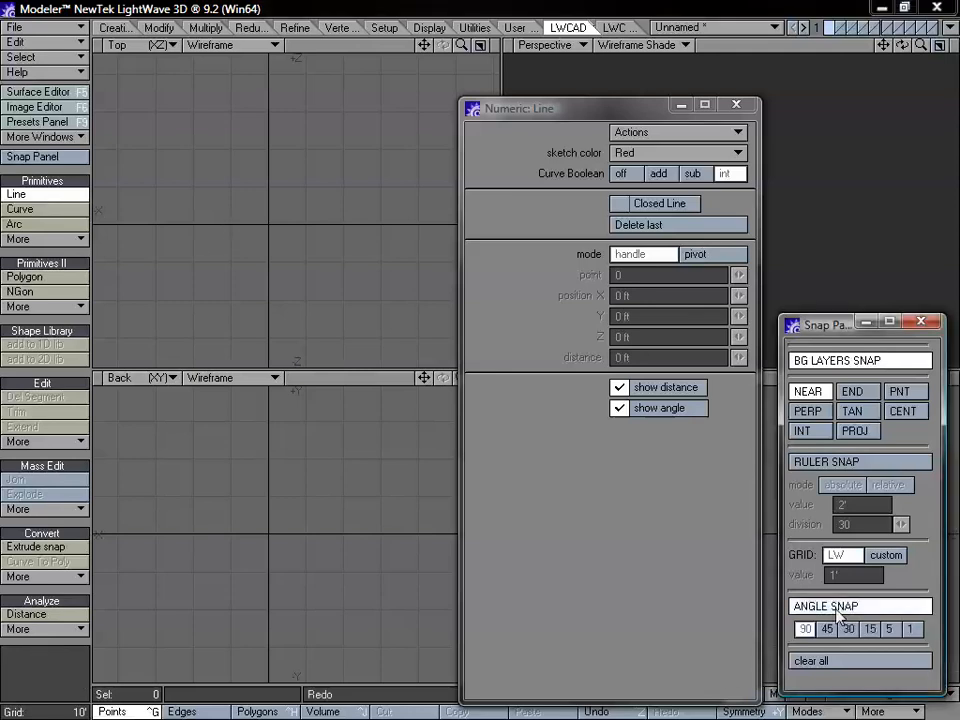
{"action": "left_click", "coordinate": [269, 226]}
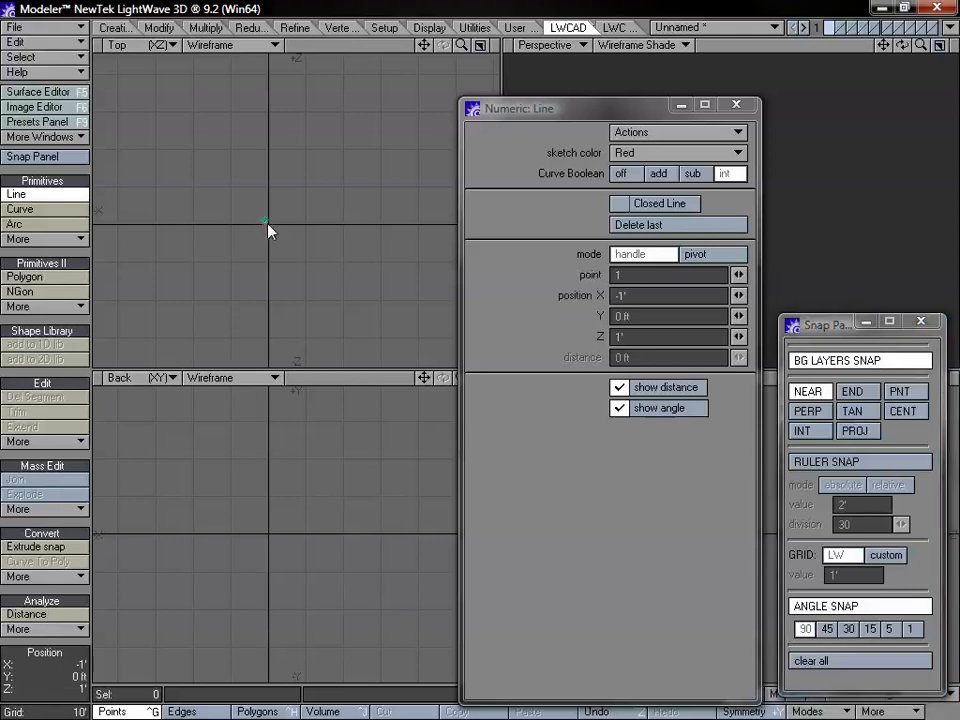
{"action": "left_click", "coordinate": [268, 92]}
{"action": "left_click_drag", "start_coordinate": [268, 97], "coordinate": [284, 150]}
{"action": "mouse_move", "coordinate": [284, 149]}
{"action": "left_mouse_down"}
{"action": "mouse_move", "coordinate": [405, 234]}
{"action": "mouse_move", "coordinate": [355, 308]}
{"action": "mouse_move", "coordinate": [150, 206]}
{"action": "mouse_move", "coordinate": [244, 93]}
{"action": "mouse_move", "coordinate": [372, 220]}
{"action": "mouse_move", "coordinate": [379, 156]}
{"action": "mouse_move", "coordinate": [300, 90]}
{"action": "mouse_move", "coordinate": [108, 120]}
{"action": "mouse_move", "coordinate": [108, 214]}
{"action": "mouse_move", "coordinate": [133, 276]}
{"action": "mouse_move", "coordinate": [199, 334]}
{"action": "mouse_move", "coordinate": [293, 334]}
{"action": "mouse_move", "coordinate": [299, 137]}
{"action": "mouse_move", "coordinate": [270, 139]}
{"action": "left_mouse_up"}
Try angle snaps of 45, 30 and 15 degrees, swinging the line's endpoint to about X 5'4", Z -19'11"
{"action": "left_click", "coordinate": [827, 628]}
{"action": "left_click", "coordinate": [848, 629]}
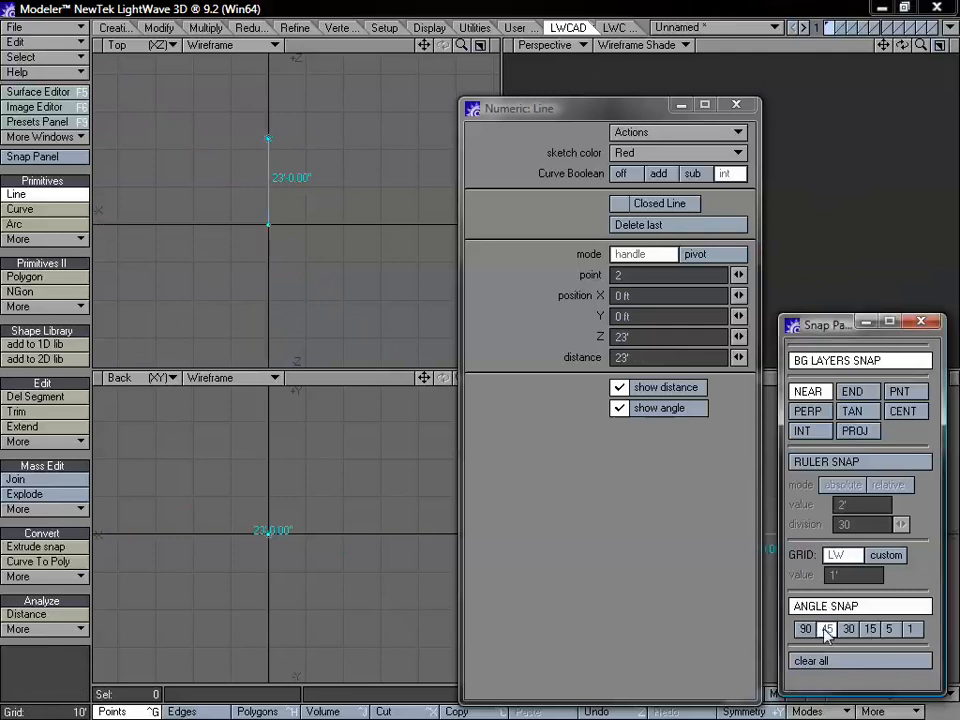
{"action": "left_click_drag", "start_coordinate": [266, 146], "coordinate": [315, 317]}
{"action": "left_click", "coordinate": [869, 629]}
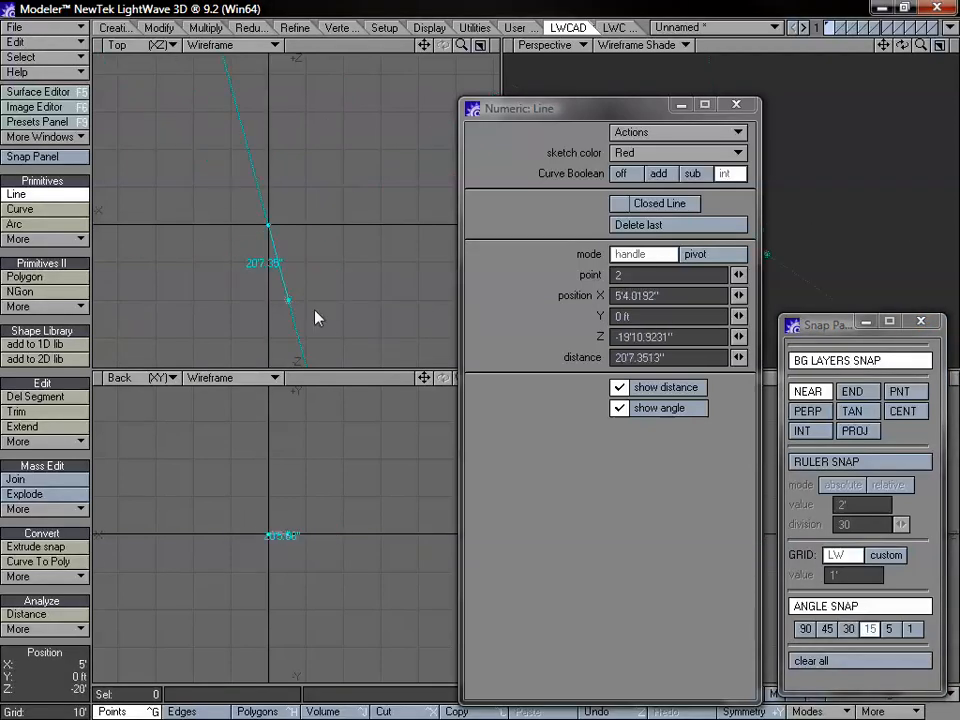
Try angle snaps of 5 and 1 degrees, place the line's endpoint at X 0, Z -28', and restore the 90-degree snap
{"action": "left_click", "coordinate": [889, 630]}
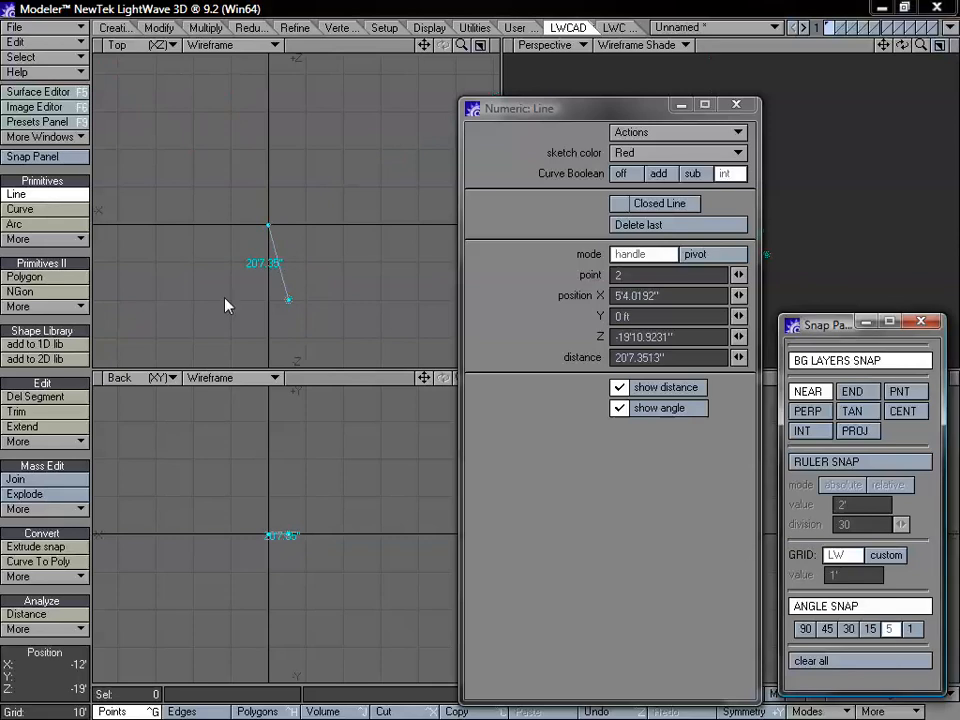
{"action": "left_click_drag", "start_coordinate": [293, 304], "coordinate": [270, 336]}
{"action": "left_click", "coordinate": [910, 629]}
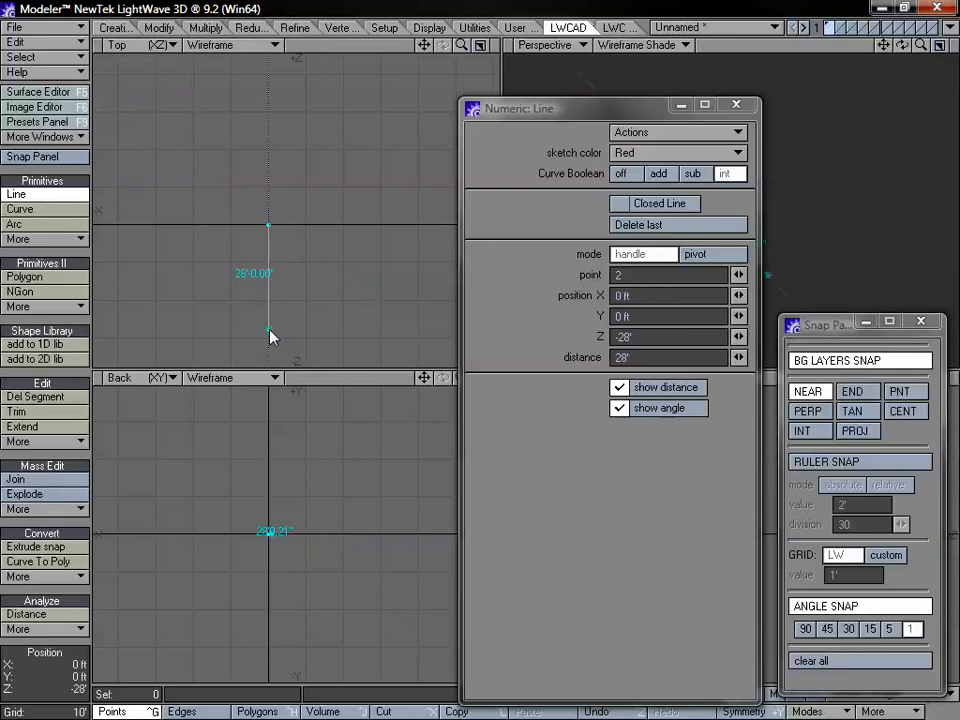
{"action": "left_click", "coordinate": [804, 628]}
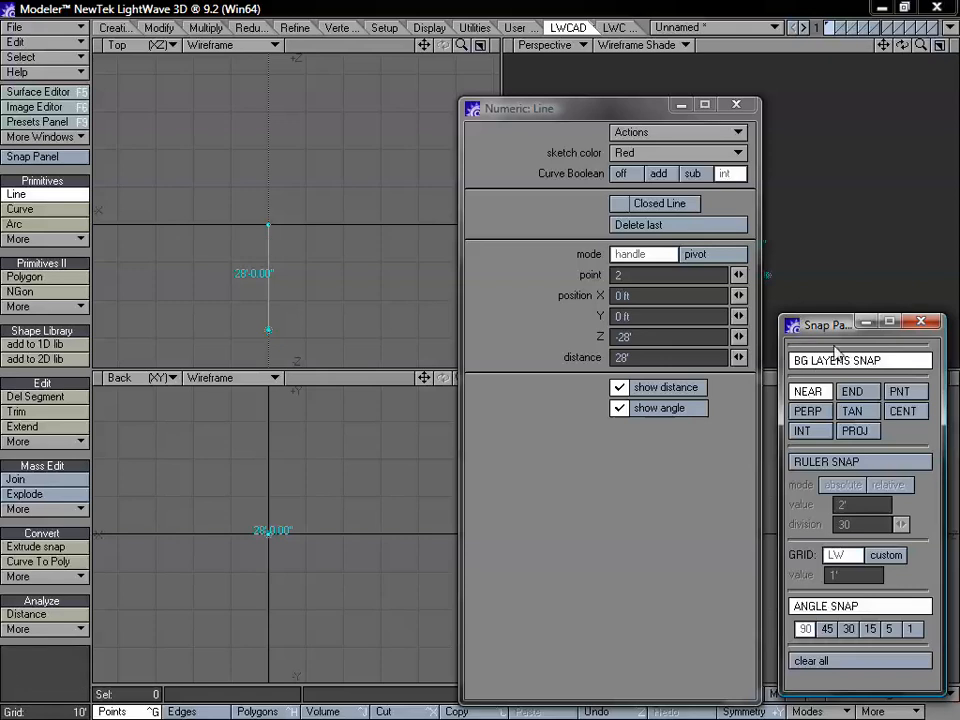
Clear all snap modes and finish the 28' line
{"action": "left_click", "coordinate": [840, 664]}
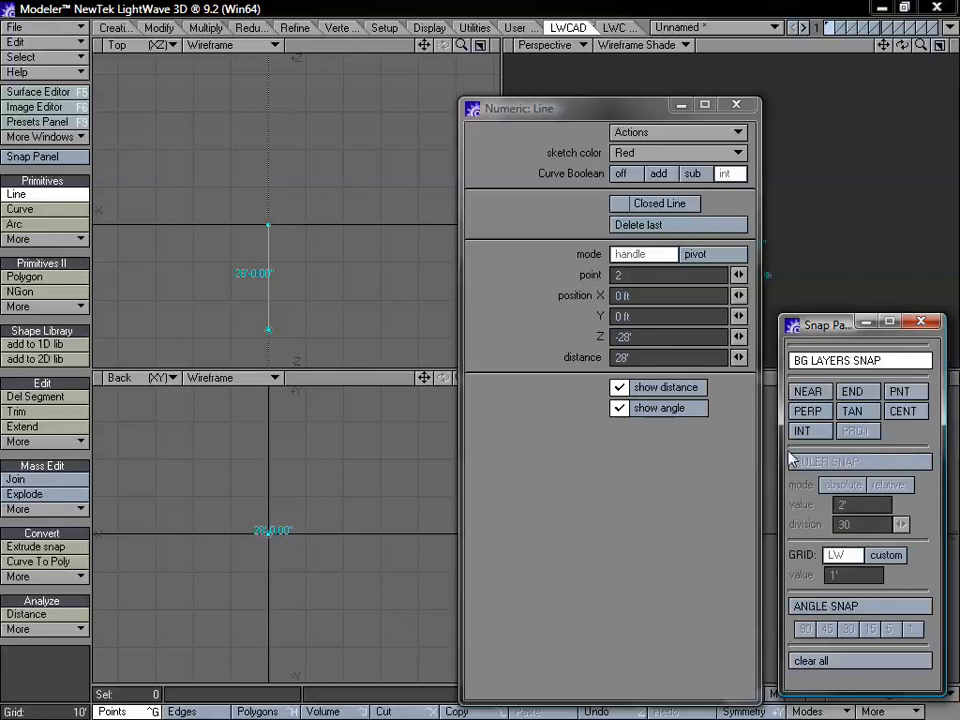
{"action": "left_click", "coordinate": [326, 5]}
{"action": "key", "text": "space"}
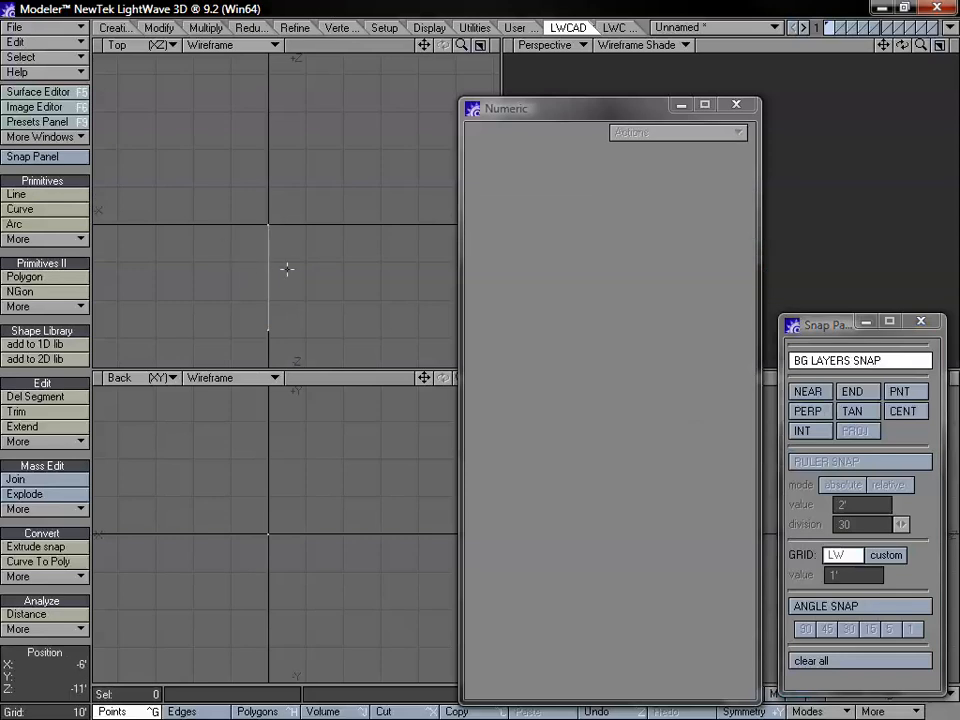
In polygon mode, draw three overlapping circles in the Top view merged with Curve Boolean add, the last centred at X -12', Z 22', radius about 20'7"
{"action": "key", "text": "ctrl+h"}
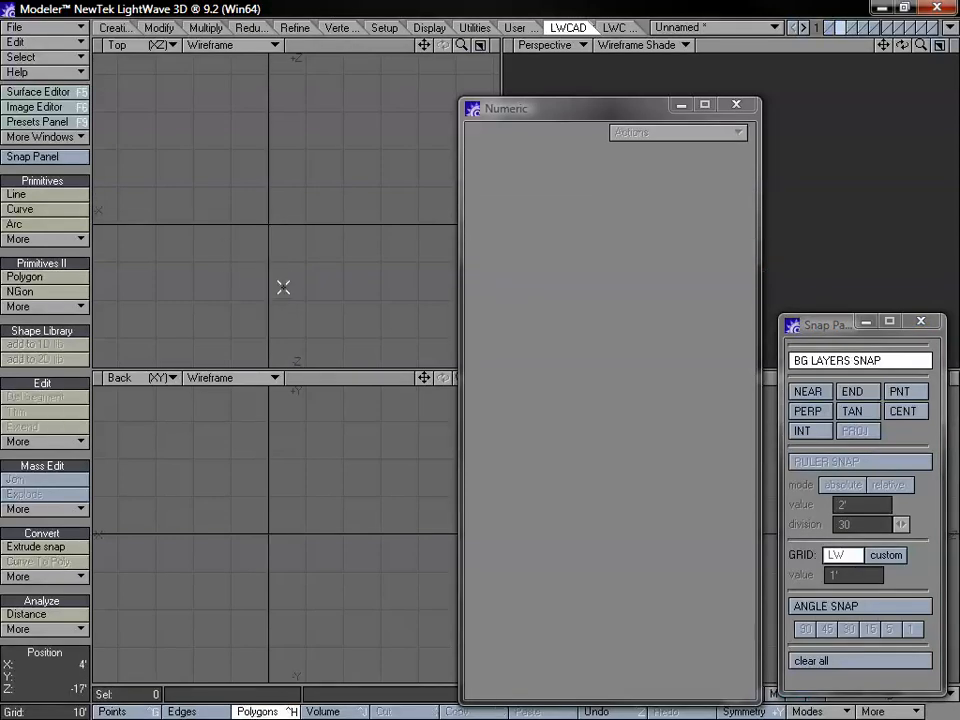
{"action": "left_click", "coordinate": [45, 239]}
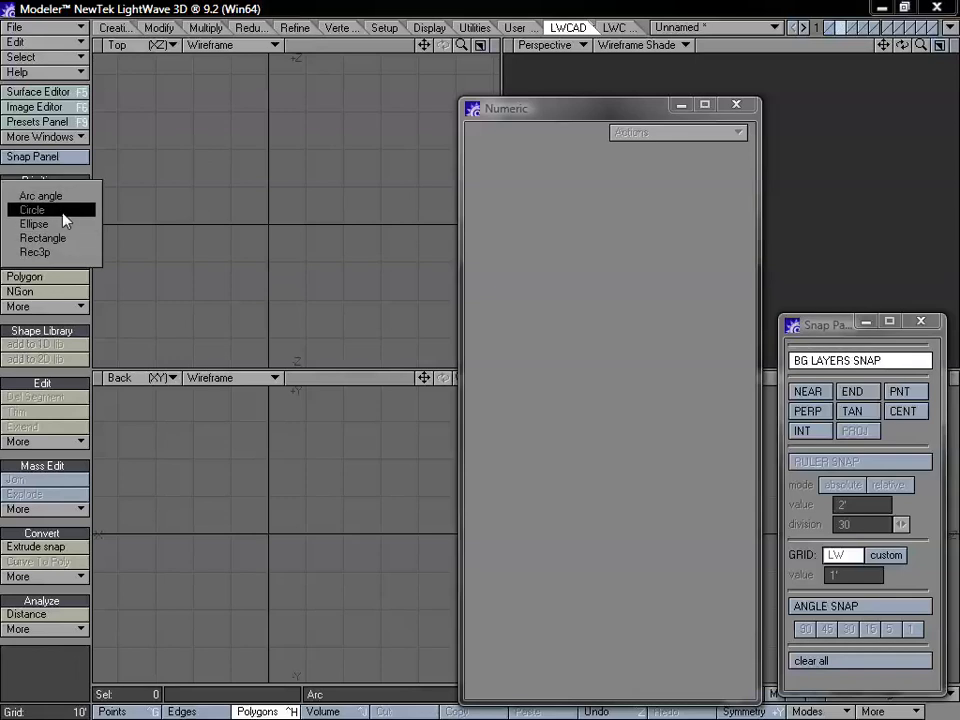
{"action": "left_click", "coordinate": [62, 213]}
{"action": "left_click_drag", "start_coordinate": [175, 263], "coordinate": [238, 228]}
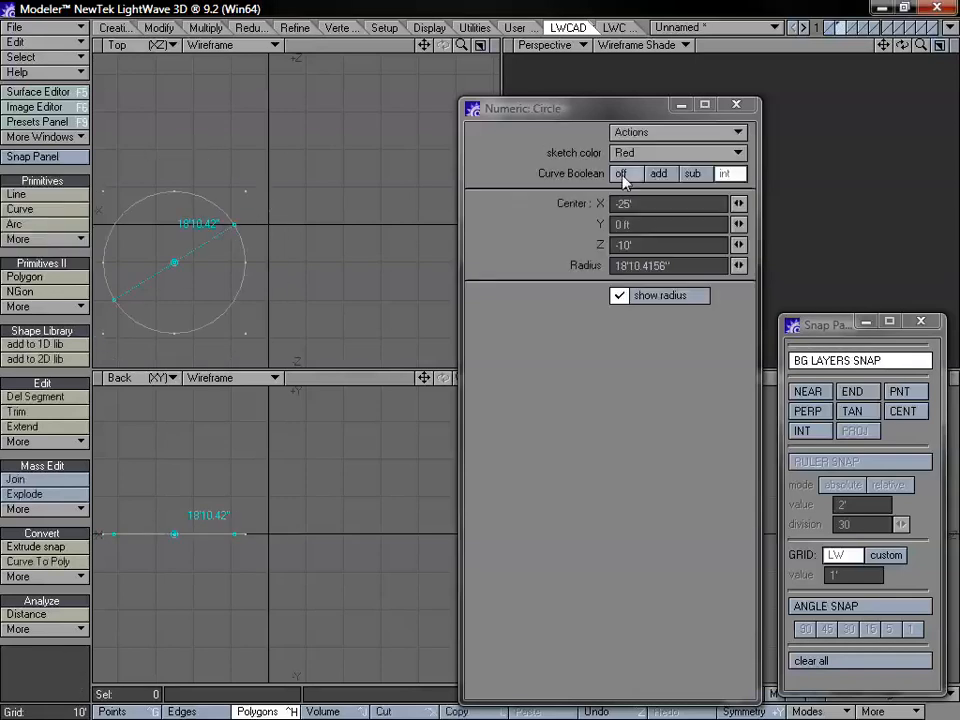
{"action": "left_click", "coordinate": [658, 174]}
{"action": "left_click_drag", "start_coordinate": [283, 263], "coordinate": [349, 204]}
{"action": "left_click_drag", "start_coordinate": [222, 144], "coordinate": [306, 108]}
{"action": "right_click", "coordinate": [348, 105]}
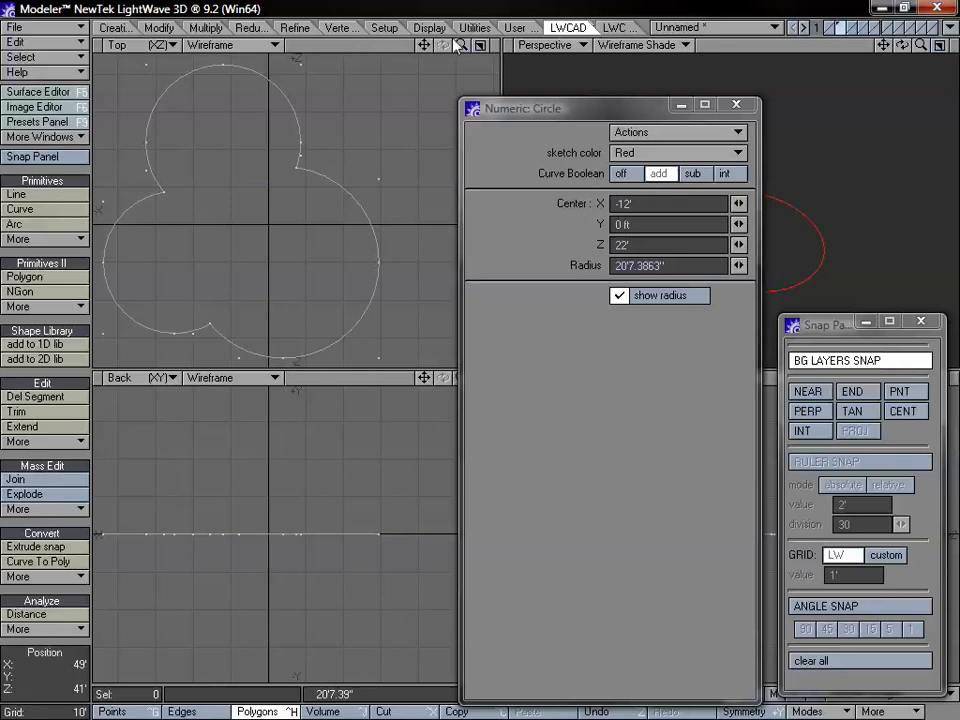
Make the empty first layer active and put the second layer's merged circle outline in the background
{"action": "left_click_drag", "start_coordinate": [461, 45], "coordinate": [427, 41]}
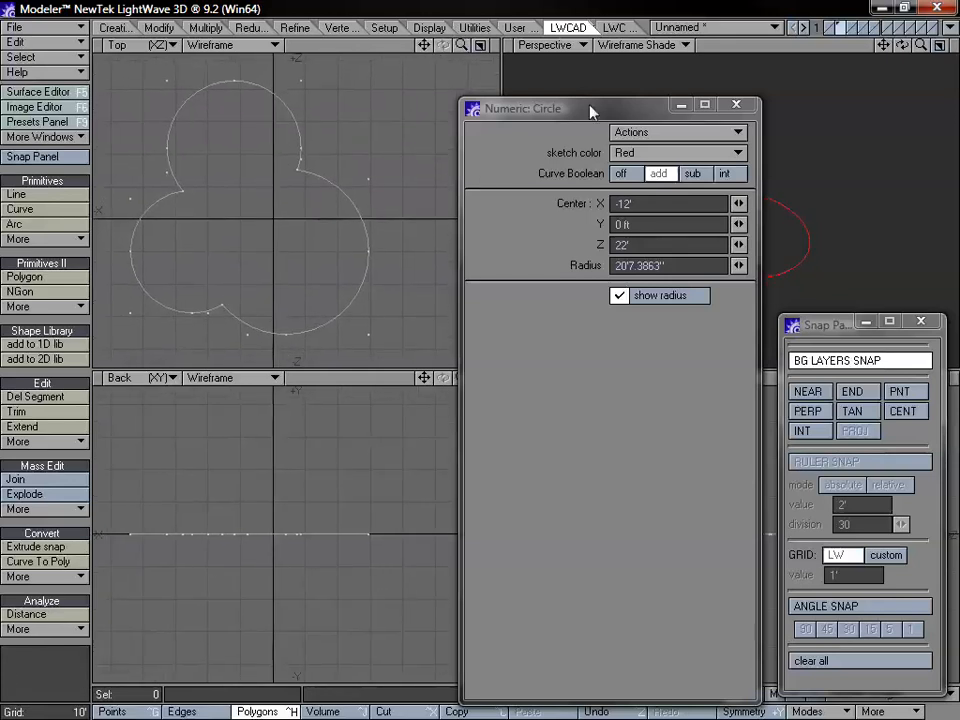
{"action": "left_click", "coordinate": [830, 25]}
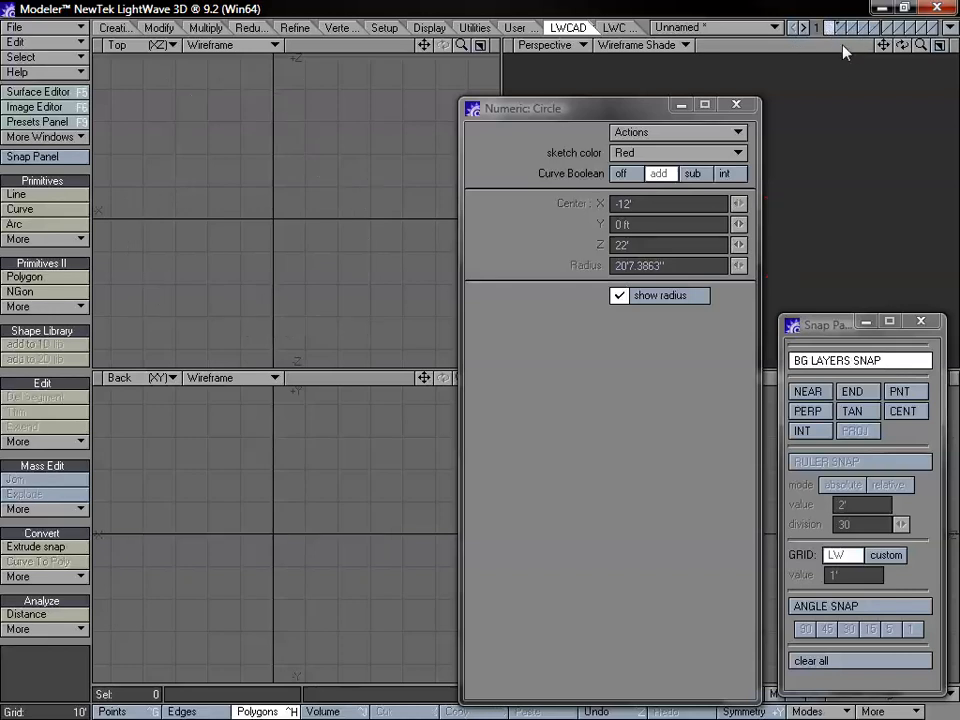
{"action": "left_click", "coordinate": [843, 33]}
{"action": "left_click_drag", "start_coordinate": [464, 47], "coordinate": [424, 63]}
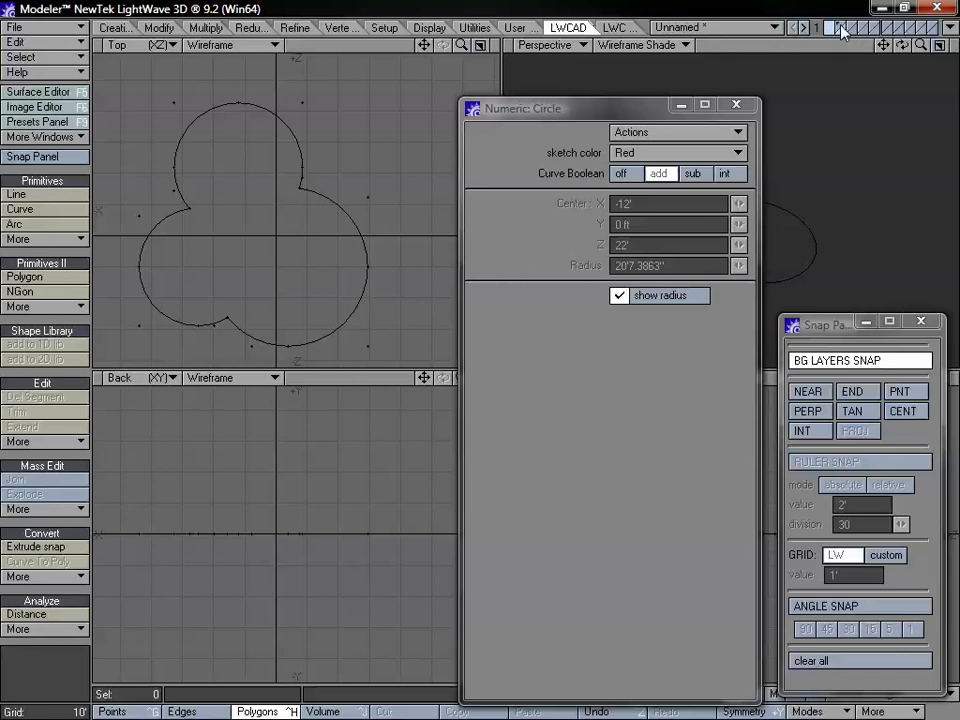
Turn on END and PNT snaps, try snapping a line's first point to the background point at about X 8'7", Z 42'7", and drop the line
{"action": "left_click", "coordinate": [47, 193]}
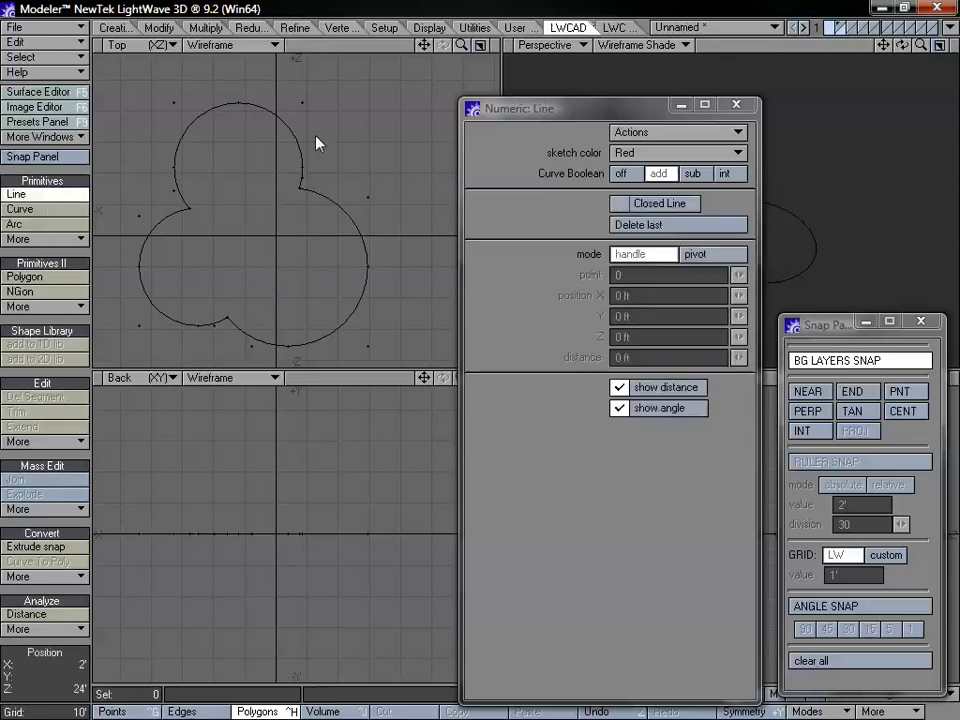
{"action": "left_click", "coordinate": [852, 391]}
{"action": "left_click", "coordinate": [900, 392]}
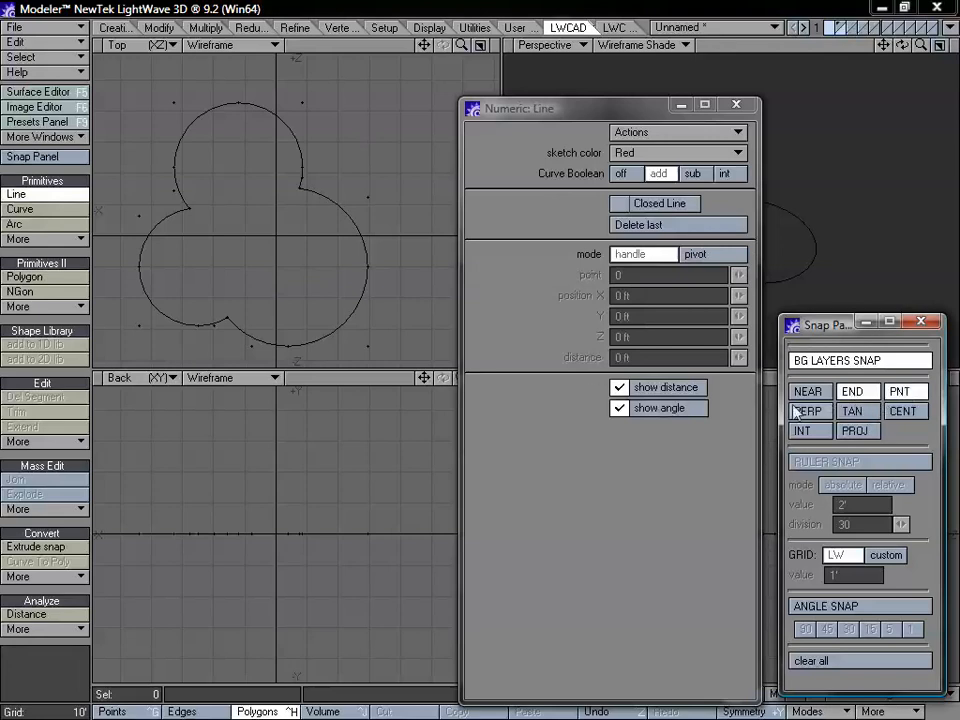
{"action": "left_click", "coordinate": [312, 107]}
{"action": "mouse_move", "coordinate": [309, 107]}
{"action": "left_mouse_down"}
{"action": "mouse_move", "coordinate": [302, 188]}
{"action": "mouse_move", "coordinate": [264, 105]}
{"action": "mouse_move", "coordinate": [184, 107]}
{"action": "mouse_move", "coordinate": [195, 199]}
{"action": "mouse_move", "coordinate": [140, 226]}
{"action": "mouse_move", "coordinate": [266, 214]}
{"action": "mouse_move", "coordinate": [280, 232]}
{"action": "mouse_move", "coordinate": [336, 191]}
{"action": "mouse_move", "coordinate": [369, 202]}
{"action": "mouse_move", "coordinate": [374, 139]}
{"action": "left_mouse_up"}
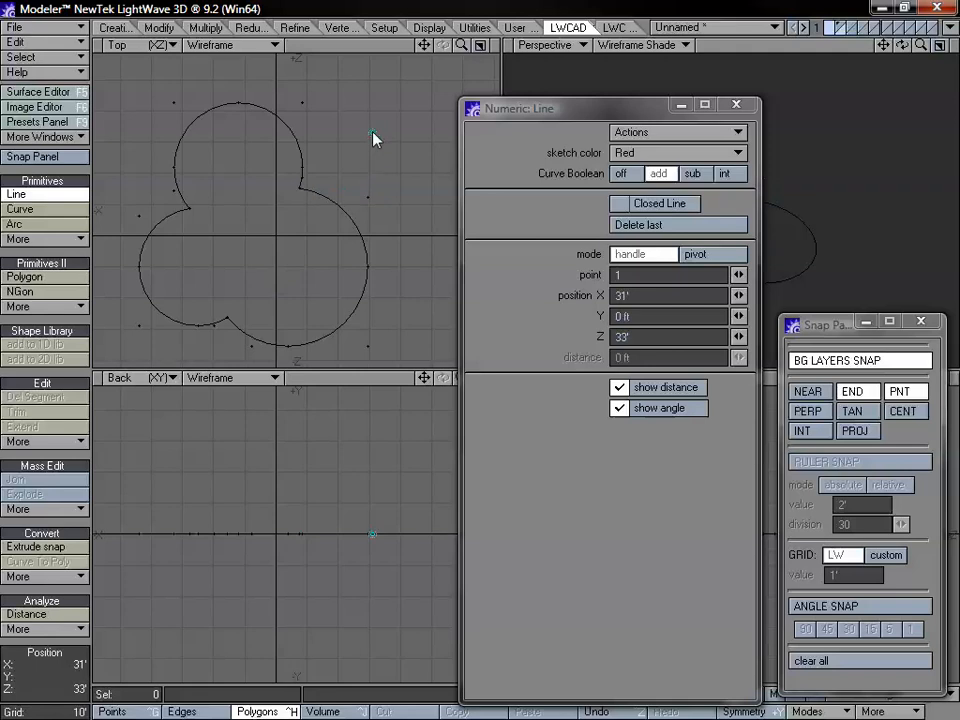
{"action": "left_click_drag", "start_coordinate": [376, 134], "coordinate": [332, 120]}
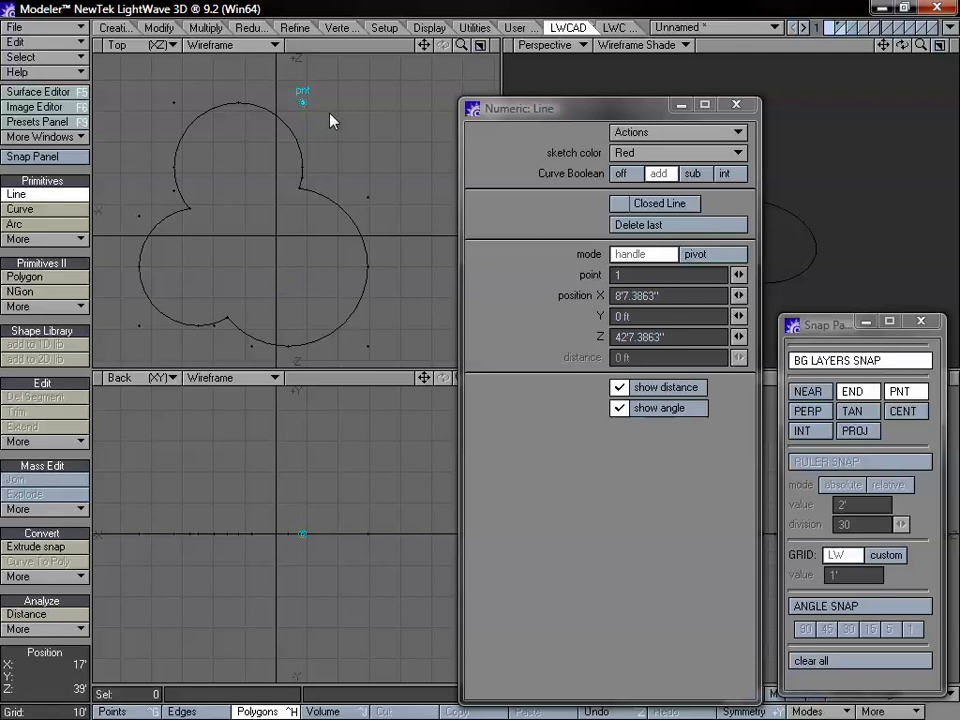
{"action": "key", "text": "space"}
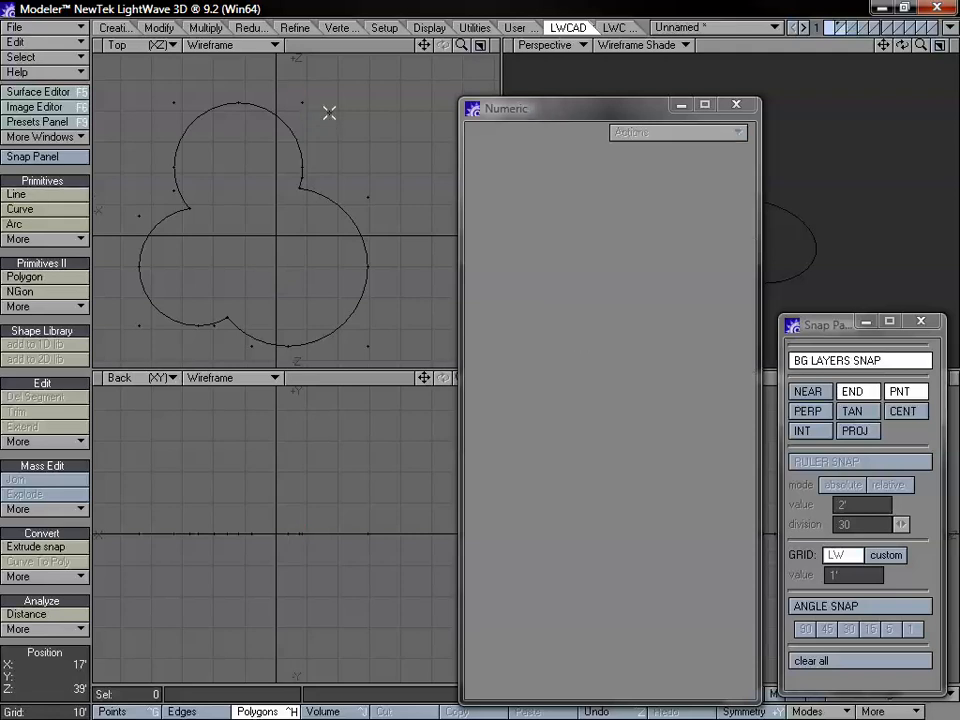
{"action": "key", "text": "Delete"}
Turn off BG LAYERS SNAP and draw a four-point line over the background outline, with segments of about 49'6", 64'3" and 39'11"
{"action": "left_click", "coordinate": [535, 319]}
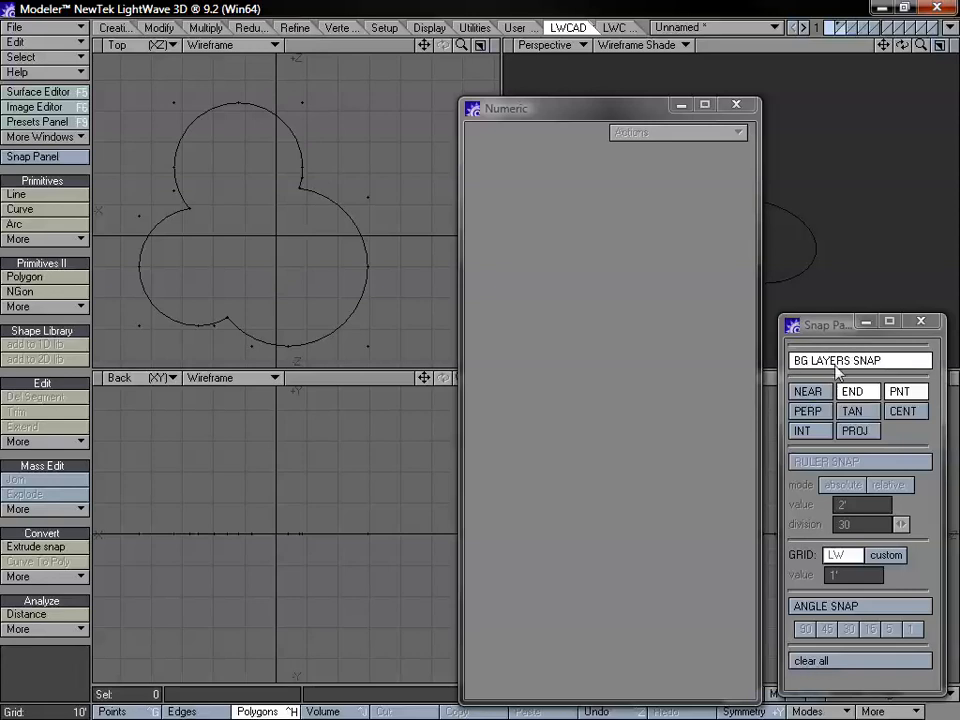
{"action": "left_click", "coordinate": [30, 194]}
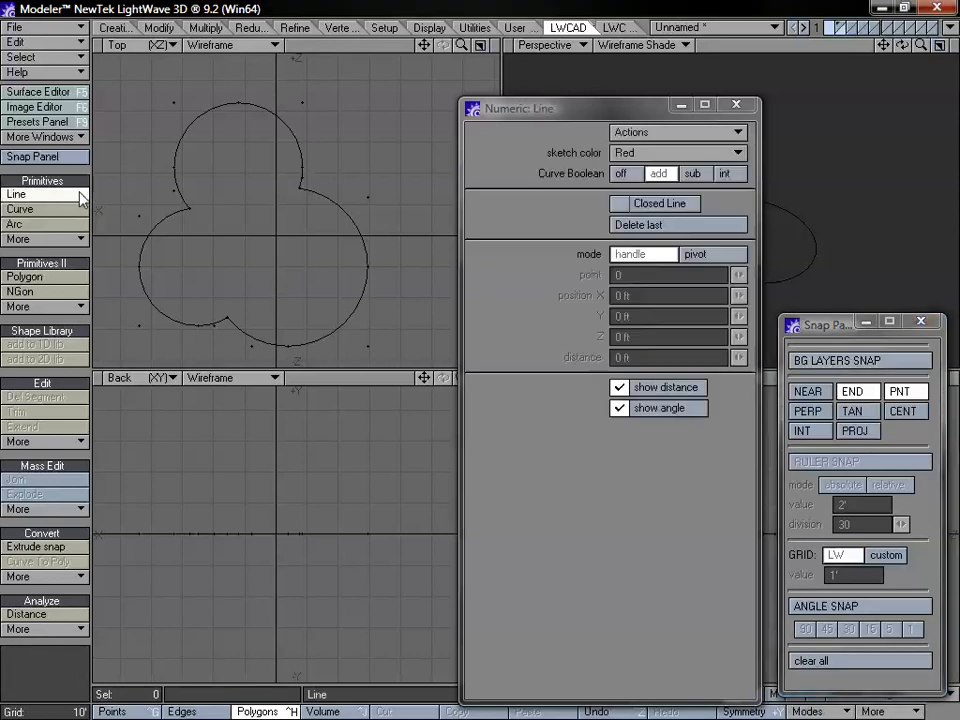
{"action": "left_click", "coordinate": [301, 100]}
{"action": "left_click_drag", "start_coordinate": [304, 254], "coordinate": [278, 171]}
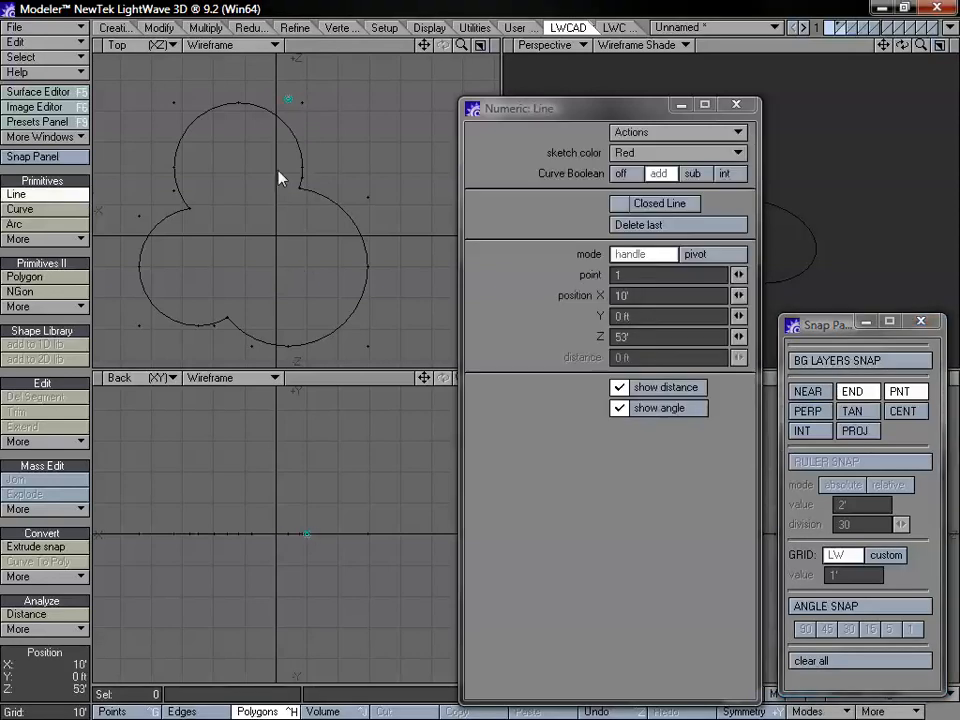
{"action": "left_click_drag", "start_coordinate": [266, 232], "coordinate": [372, 120]}
{"action": "left_click", "coordinate": [391, 320]}
{"action": "left_click_drag", "start_coordinate": [253, 284], "coordinate": [275, 273]}
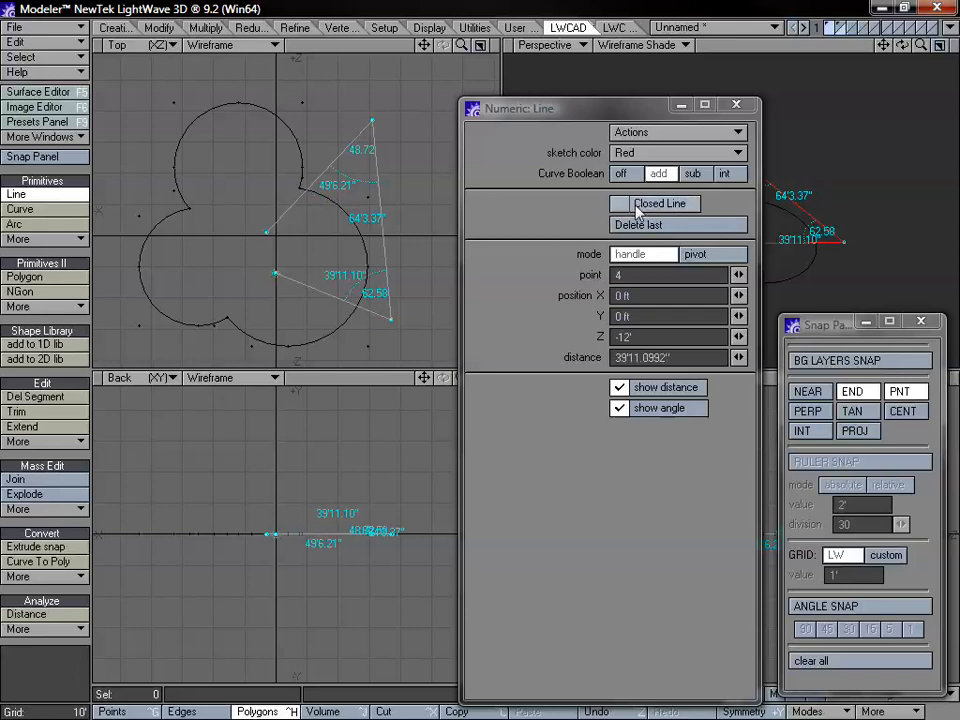
Try the Closed Line option and reposition the line's corners, moving point 1 to about X -19', Z 33'
{"action": "left_click_drag", "start_coordinate": [277, 272], "coordinate": [266, 232]}
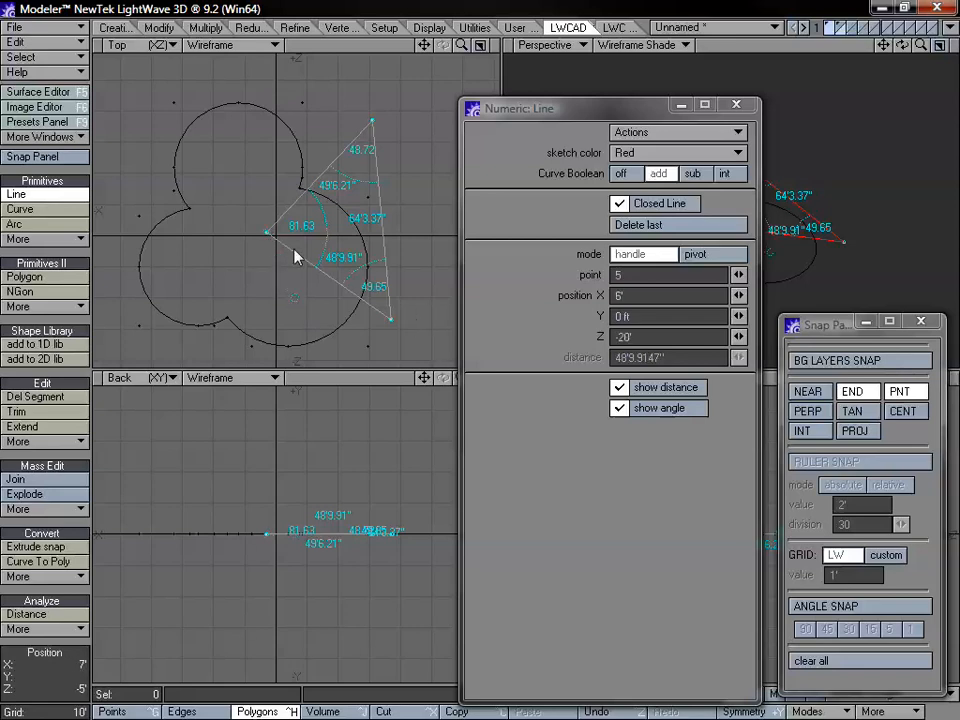
{"action": "left_click_drag", "start_coordinate": [390, 320], "coordinate": [388, 350]}
{"action": "left_click_drag", "start_coordinate": [266, 230], "coordinate": [221, 147]}
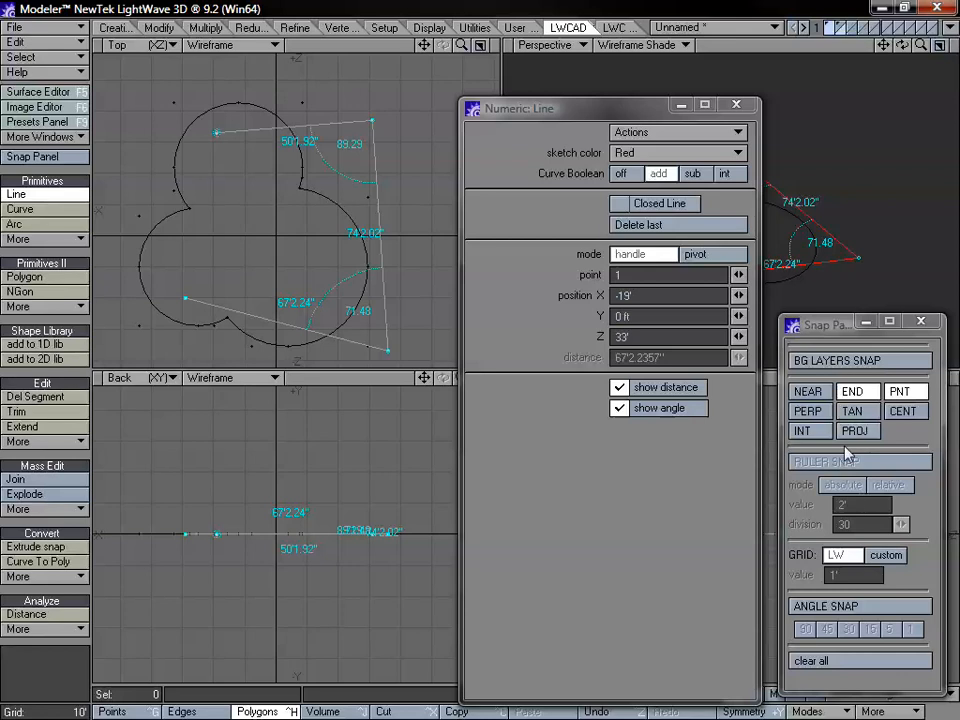
Turn BG LAYERS SNAP back on, try snapping the line's first point to the background outline's points, and undo the line
{"action": "left_click", "coordinate": [836, 362]}
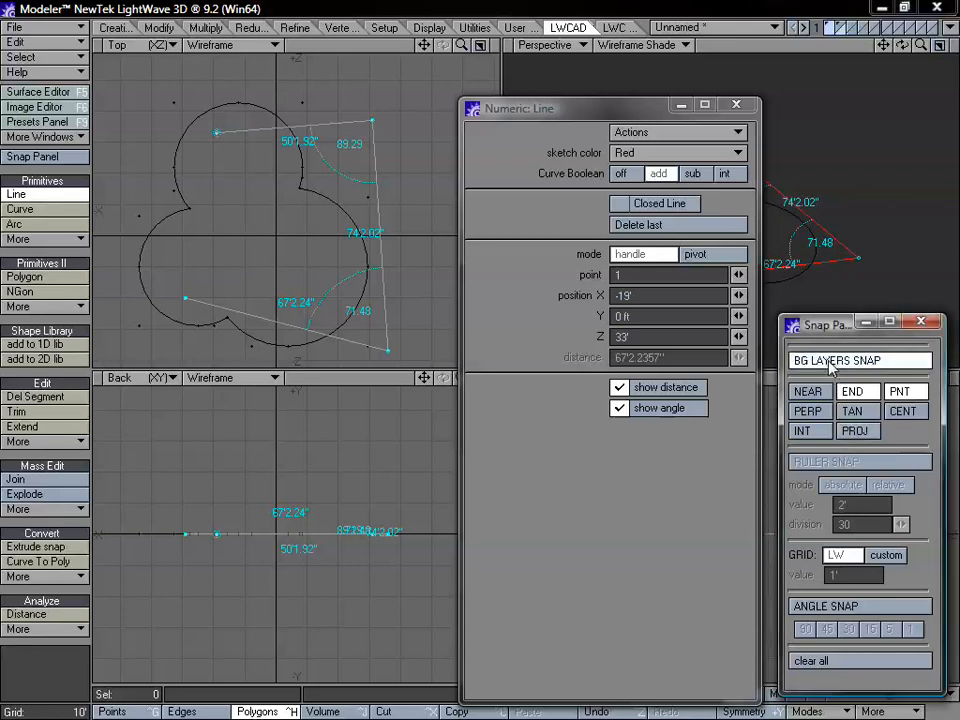
{"action": "left_click_drag", "start_coordinate": [218, 133], "coordinate": [316, 113]}
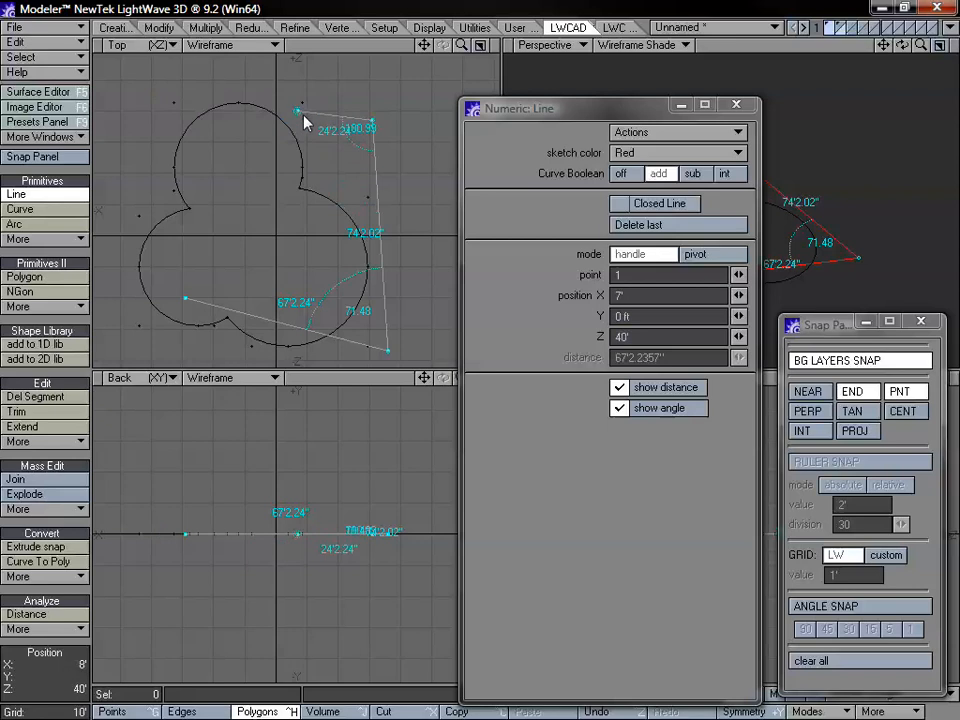
{"action": "key", "text": "space"}
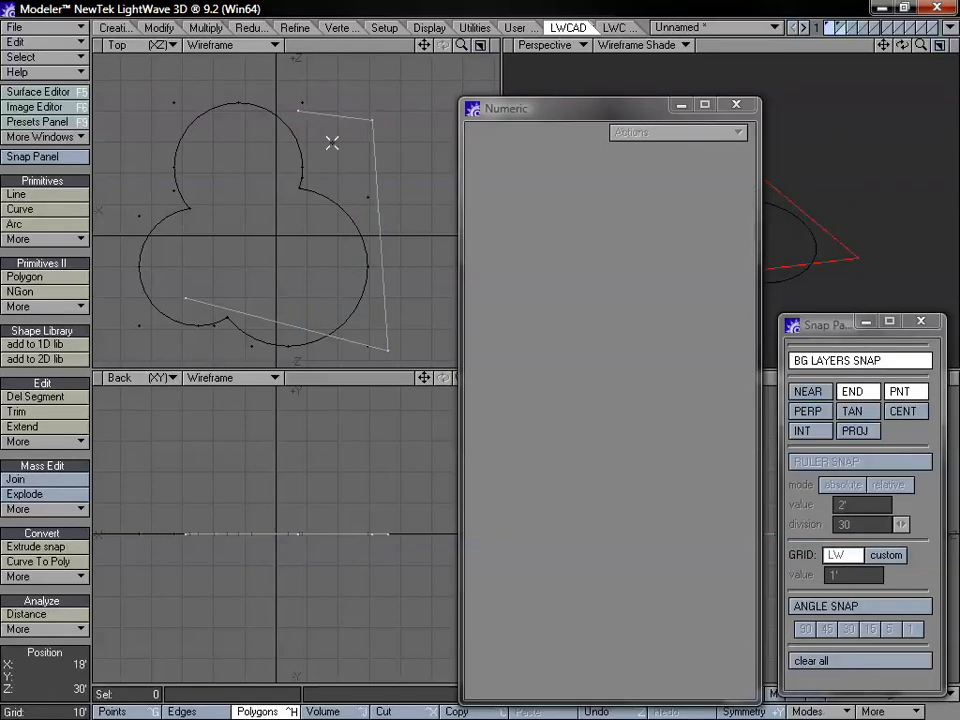
{"action": "key", "text": "u"}
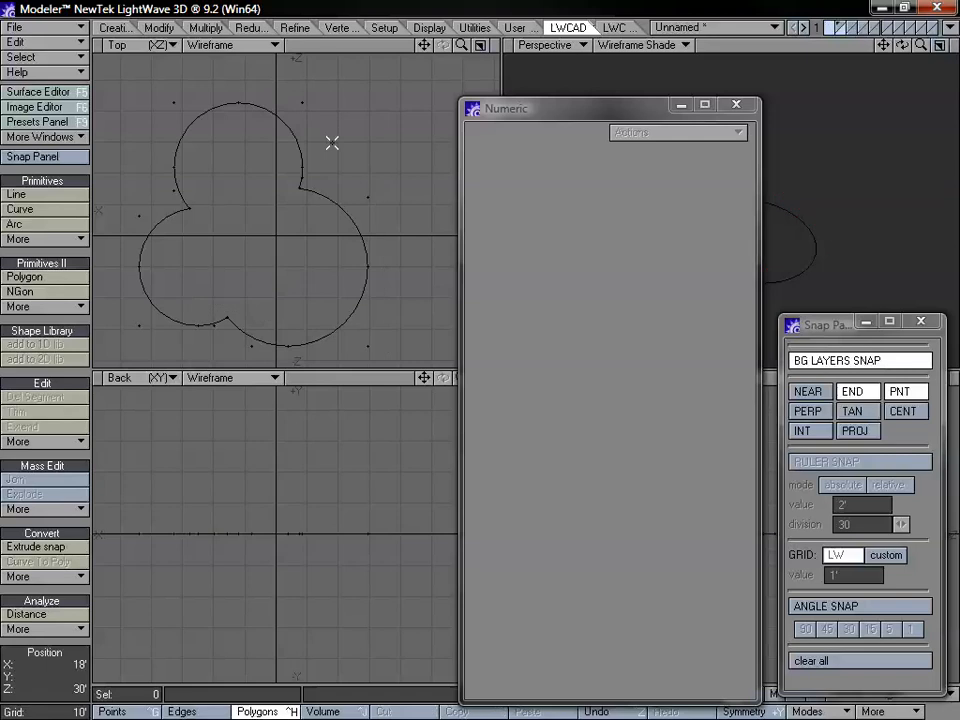
Try snapping a new line's first point to the background outline's points, move it to about X -1', Z 7', and exit the Line tool
{"action": "left_click", "coordinate": [62, 194]}
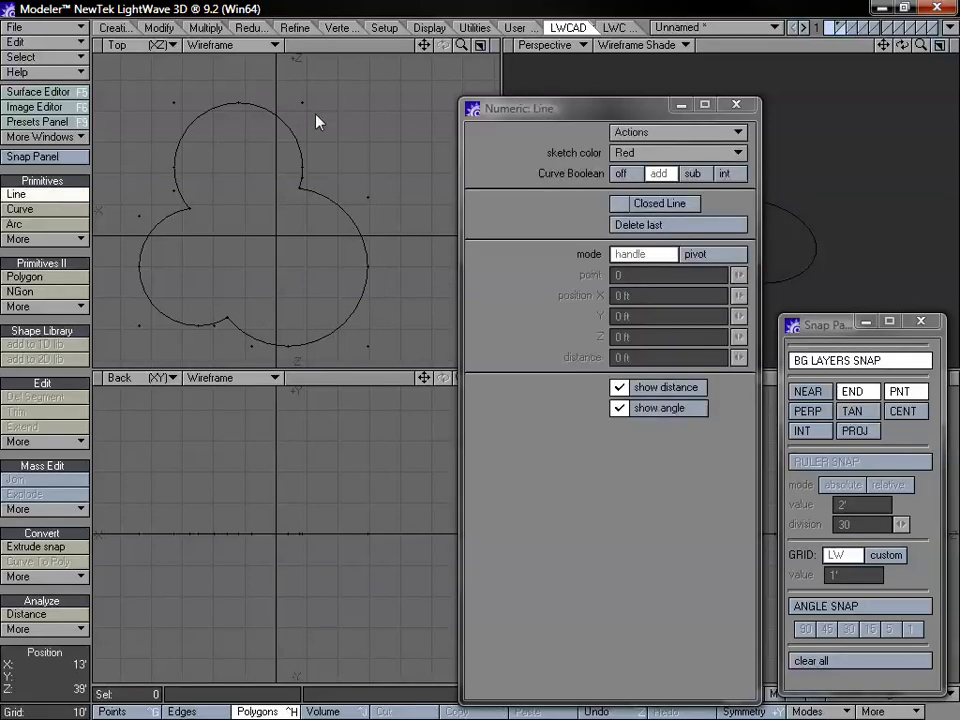
{"action": "mouse_move", "coordinate": [331, 118]}
{"action": "left_mouse_down"}
{"action": "mouse_move", "coordinate": [302, 102]}
{"action": "mouse_move", "coordinate": [369, 204]}
{"action": "mouse_move", "coordinate": [301, 188]}
{"action": "left_mouse_up"}
{"action": "left_click_drag", "start_coordinate": [212, 118], "coordinate": [274, 217]}
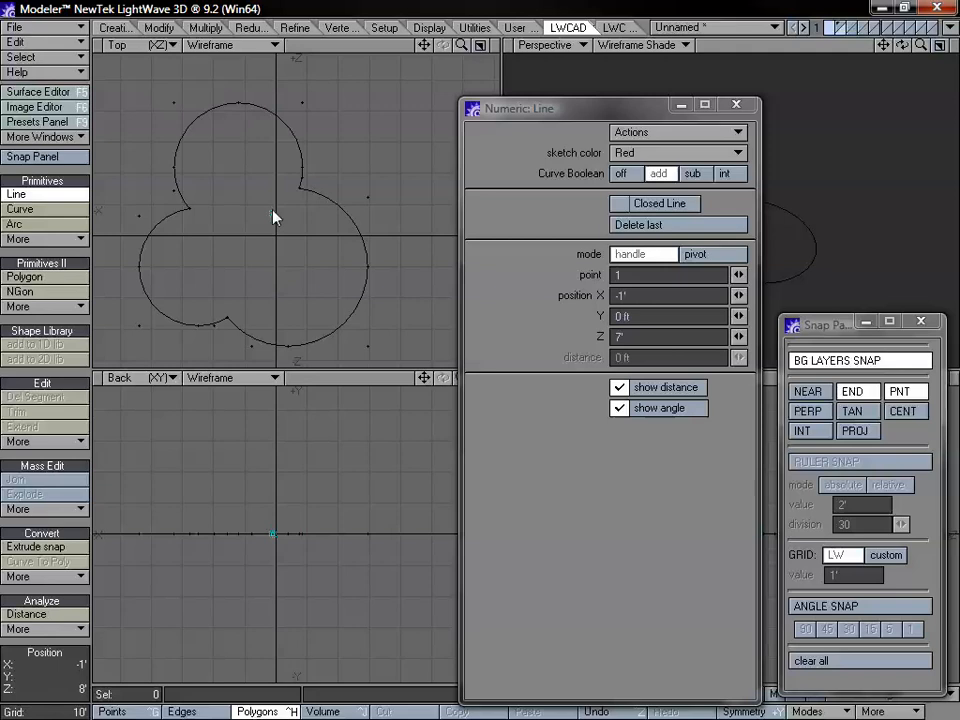
{"action": "key", "text": "space"}
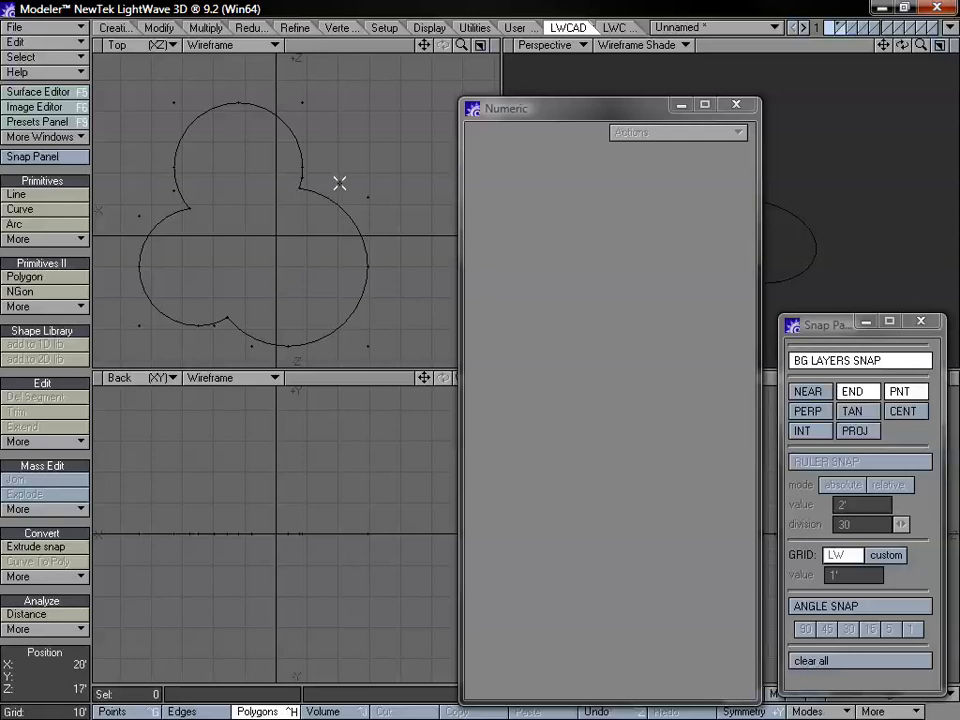
Delete the merged circle outline on the second layer and reset the views on the empty first layer
{"action": "left_click", "coordinate": [844, 25]}
{"action": "key", "text": "Delete"}
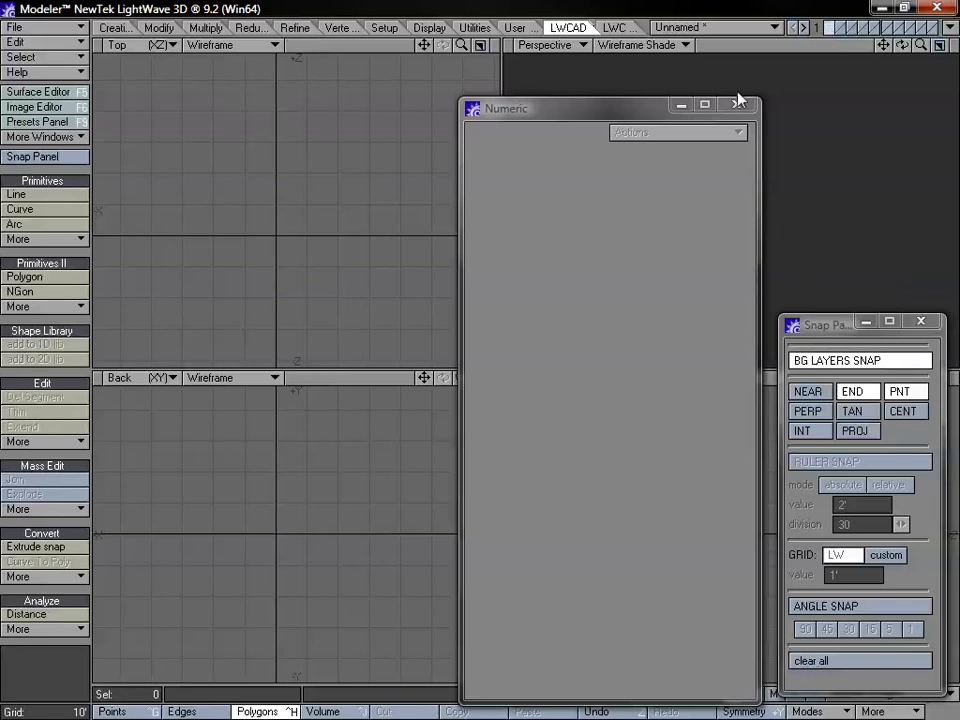
{"action": "key", "text": "a"}
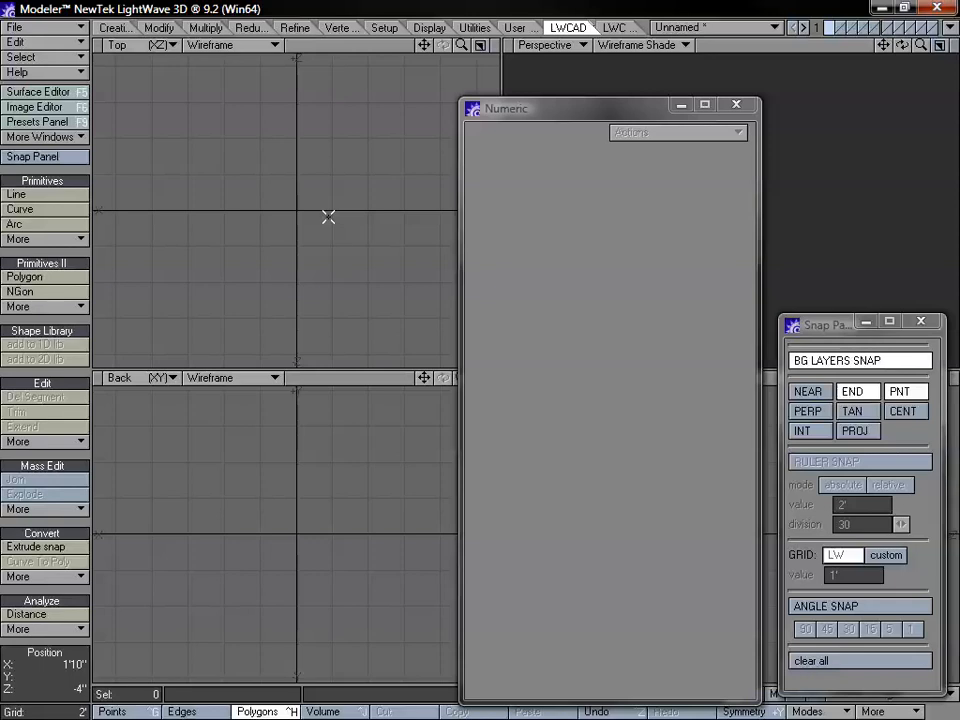
Move the Numeric panel away from the Top view and close the Snap Panel
{"action": "left_click", "coordinate": [45, 239]}
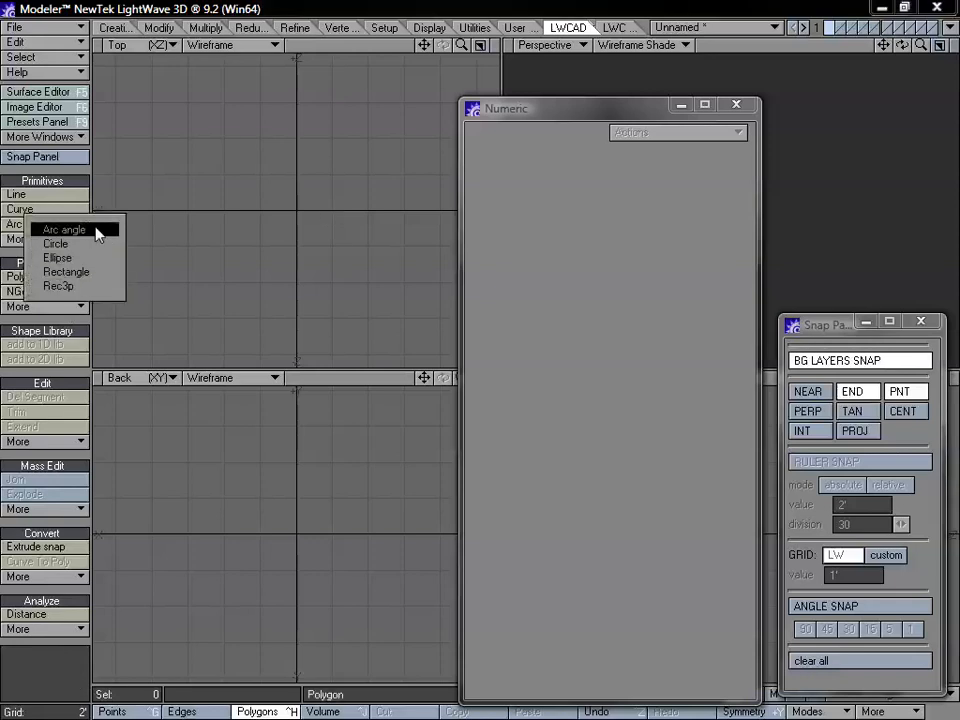
{"action": "left_click", "coordinate": [72, 184]}
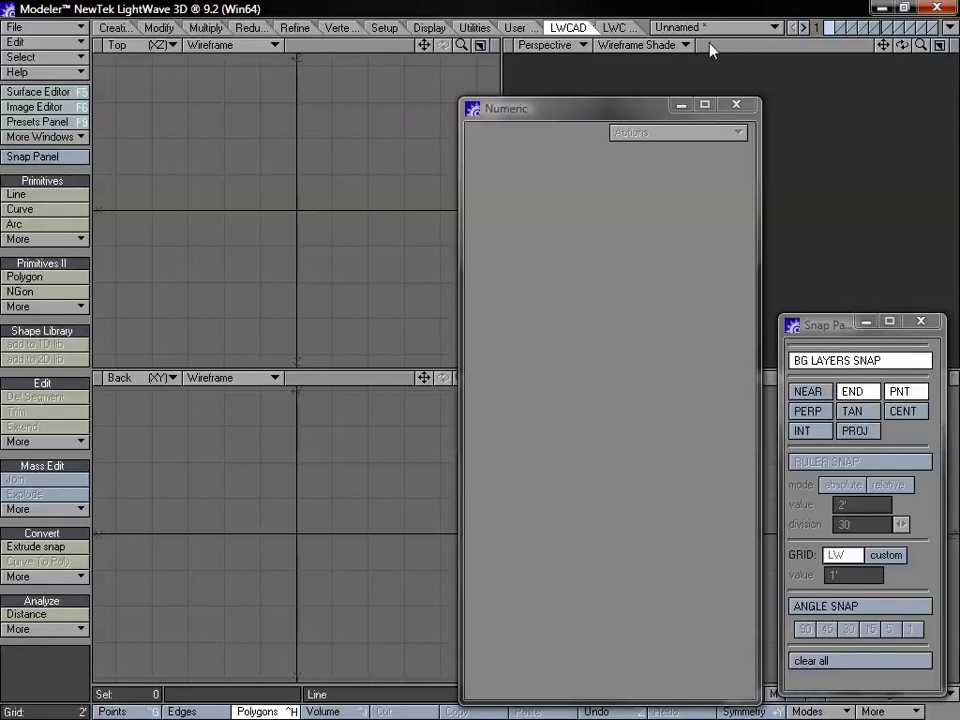
{"action": "left_click_drag", "start_coordinate": [596, 115], "coordinate": [696, 107]}
{"action": "left_click", "coordinate": [921, 321]}
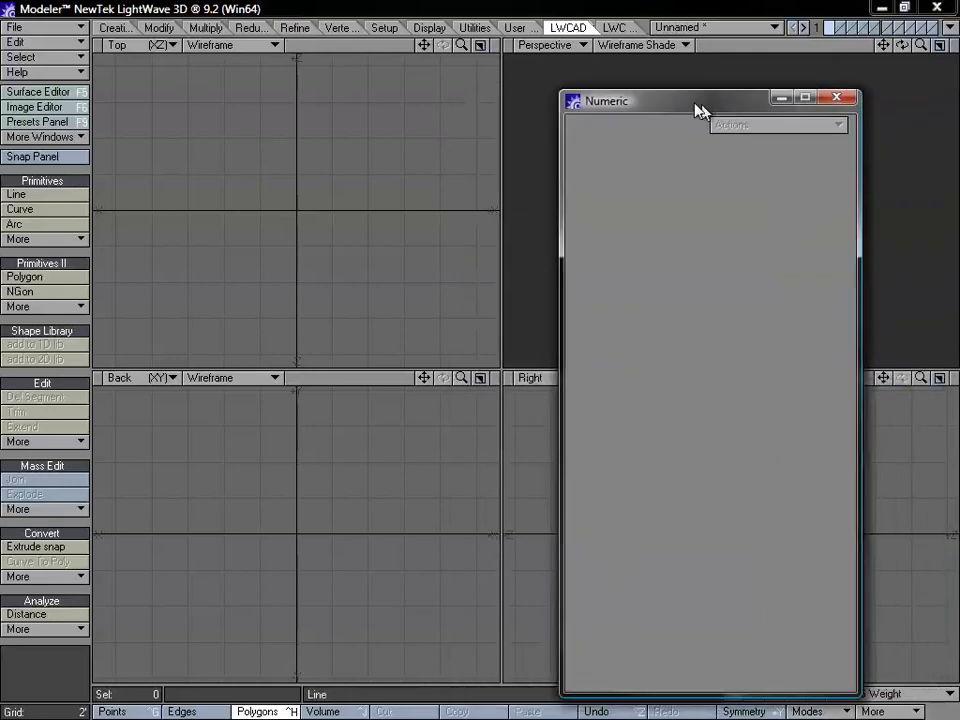
Sketch an open, winding curve with the Curve tool in the Top view by placing its first seven control points
{"action": "left_click", "coordinate": [47, 210]}
{"action": "left_click", "coordinate": [185, 308]}
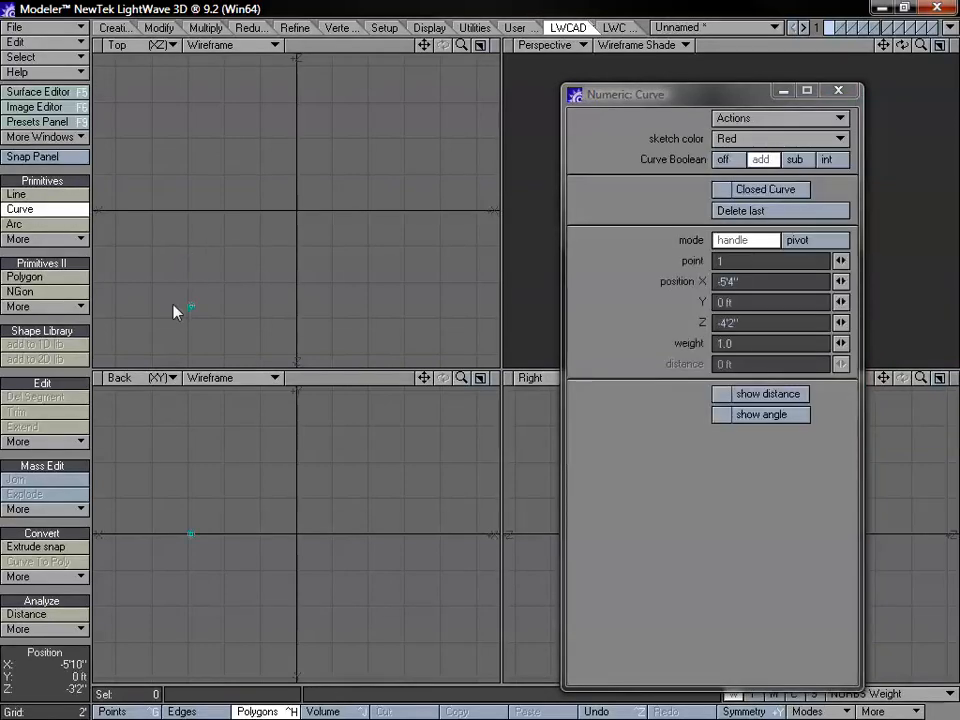
{"action": "left_click", "coordinate": [162, 230]}
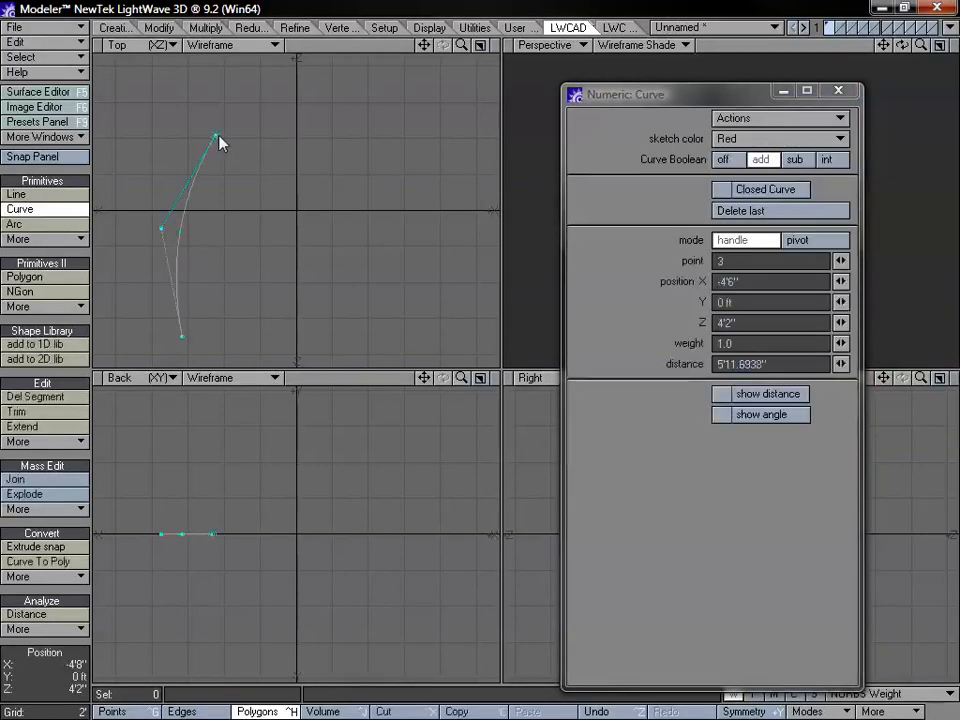
{"action": "left_click", "coordinate": [319, 258]}
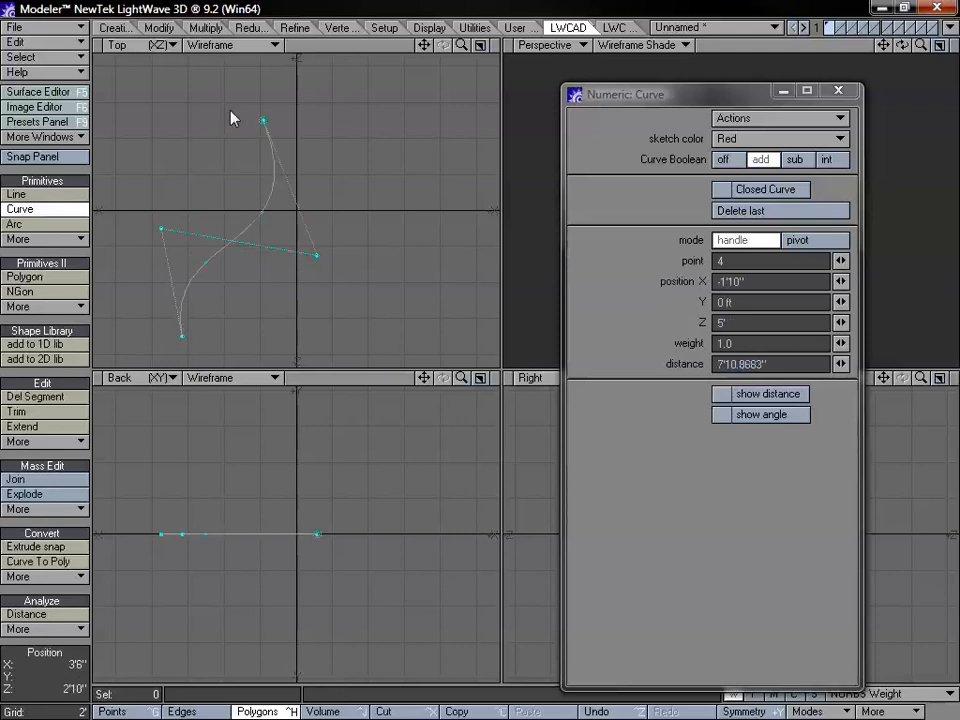
{"action": "left_click", "coordinate": [236, 141]}
{"action": "left_click", "coordinate": [389, 99]}
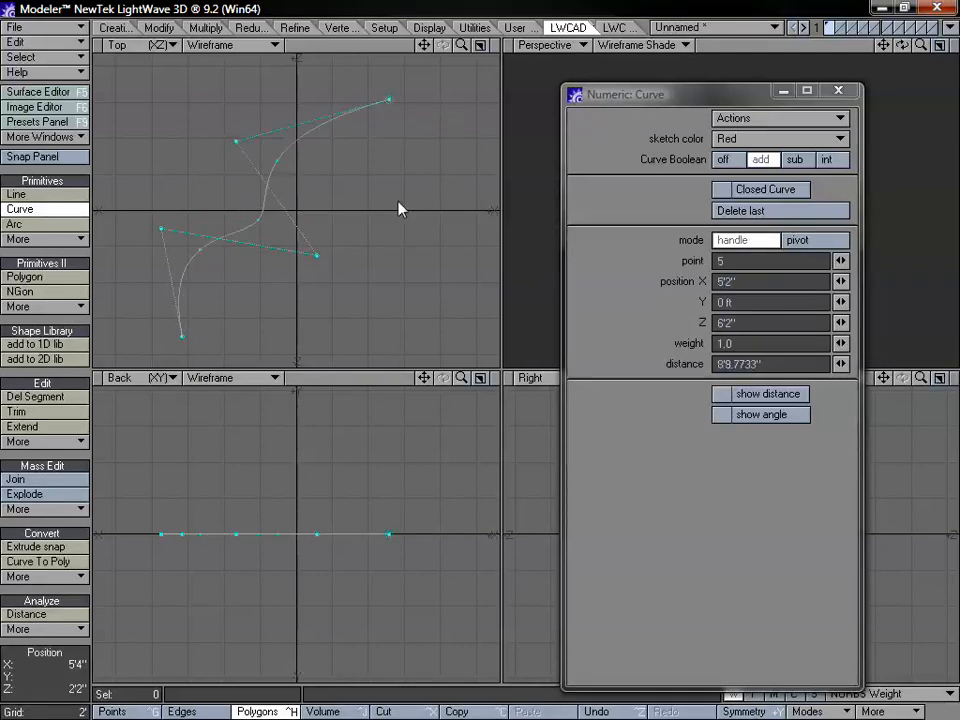
{"action": "left_click", "coordinate": [463, 256]}
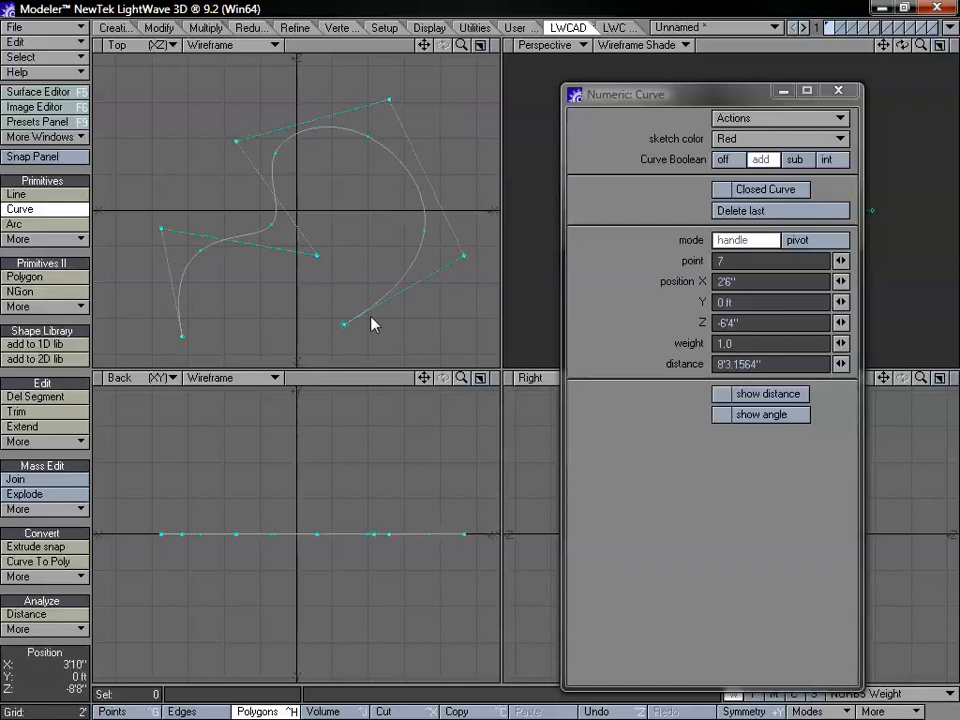
Add an eighth control point to the curve and move it to about X 6'4", Z -9'8"
{"action": "left_click_drag", "start_coordinate": [424, 45], "coordinate": [399, 2]}
{"action": "left_click_drag", "start_coordinate": [259, 362], "coordinate": [259, 322]}
{"action": "left_click_drag", "start_coordinate": [461, 45], "coordinate": [456, 51]}
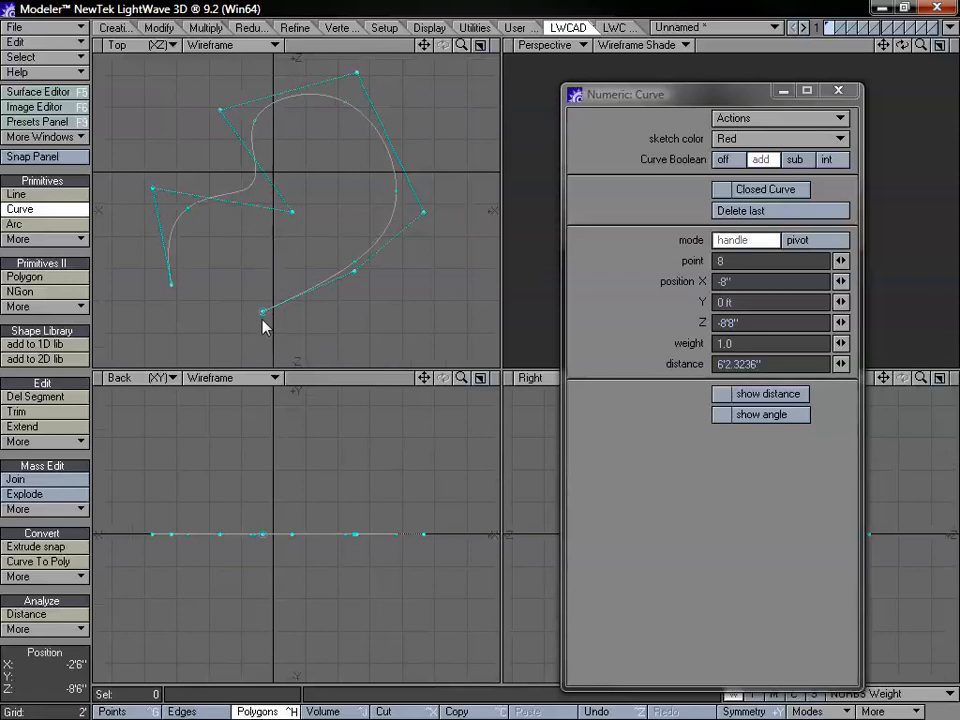
{"action": "left_click_drag", "start_coordinate": [259, 317], "coordinate": [288, 330]}
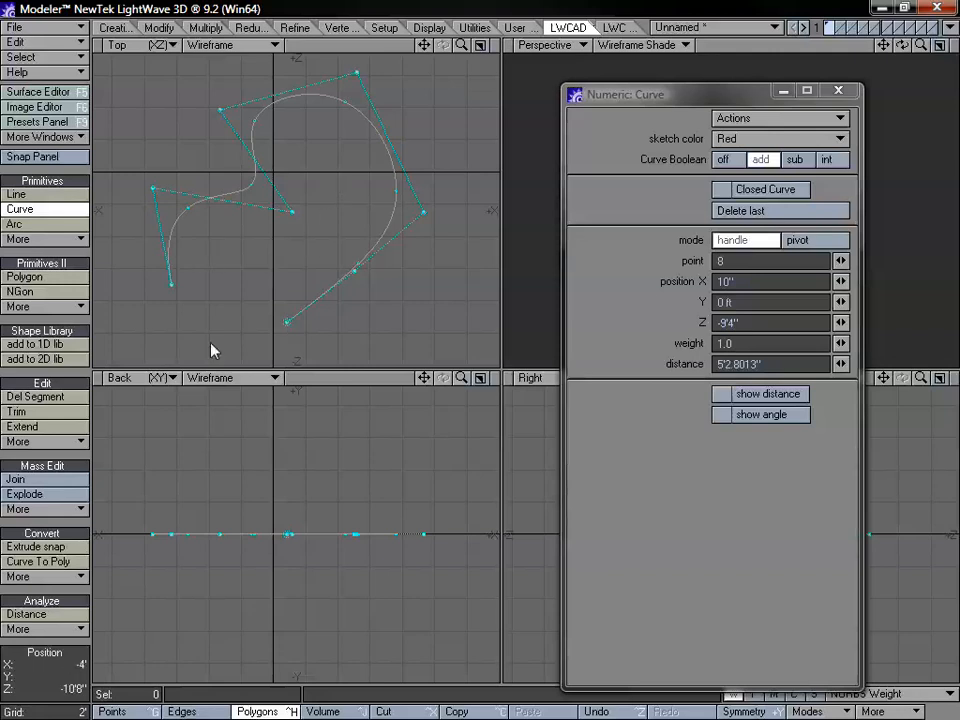
{"action": "left_click_drag", "start_coordinate": [286, 325], "coordinate": [375, 327]}
{"action": "left_click_drag", "start_coordinate": [424, 45], "coordinate": [400, 34]}
{"action": "mouse_move", "coordinate": [460, 46]}
{"action": "left_mouse_down"}
{"action": "mouse_move", "coordinate": [444, 46]}
{"action": "mouse_move", "coordinate": [455, 46]}
{"action": "left_mouse_up"}
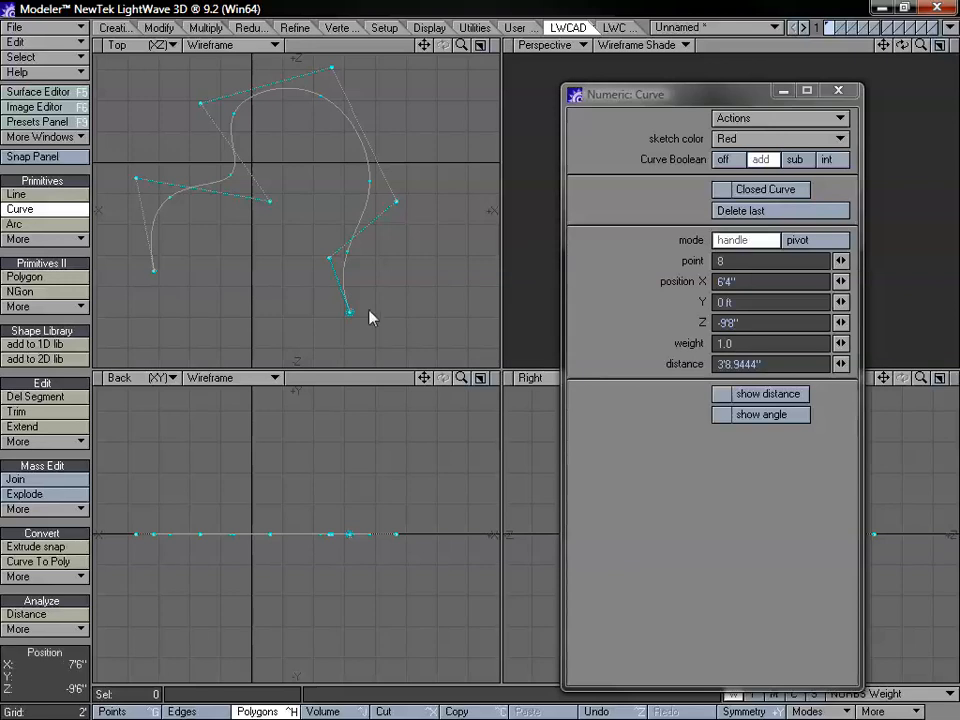
Turn on Closed Curve and move the curve's last point onto its first point at about X -6'4", Z -7'
{"action": "left_click", "coordinate": [765, 190]}
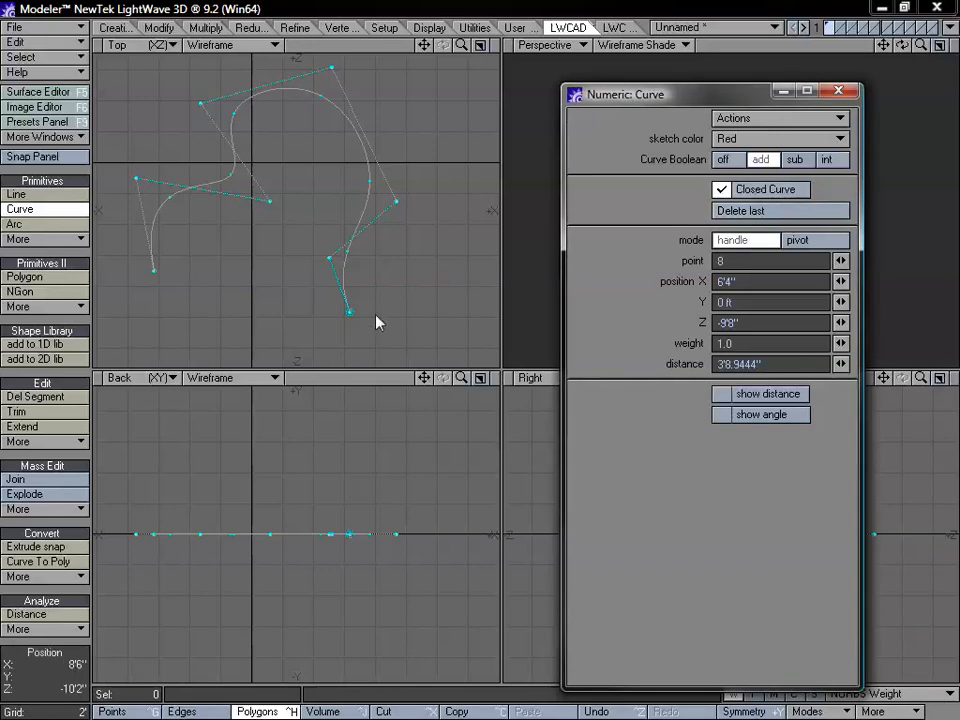
{"action": "left_click_drag", "start_coordinate": [350, 320], "coordinate": [160, 280]}
{"action": "left_click", "coordinate": [760, 190]}
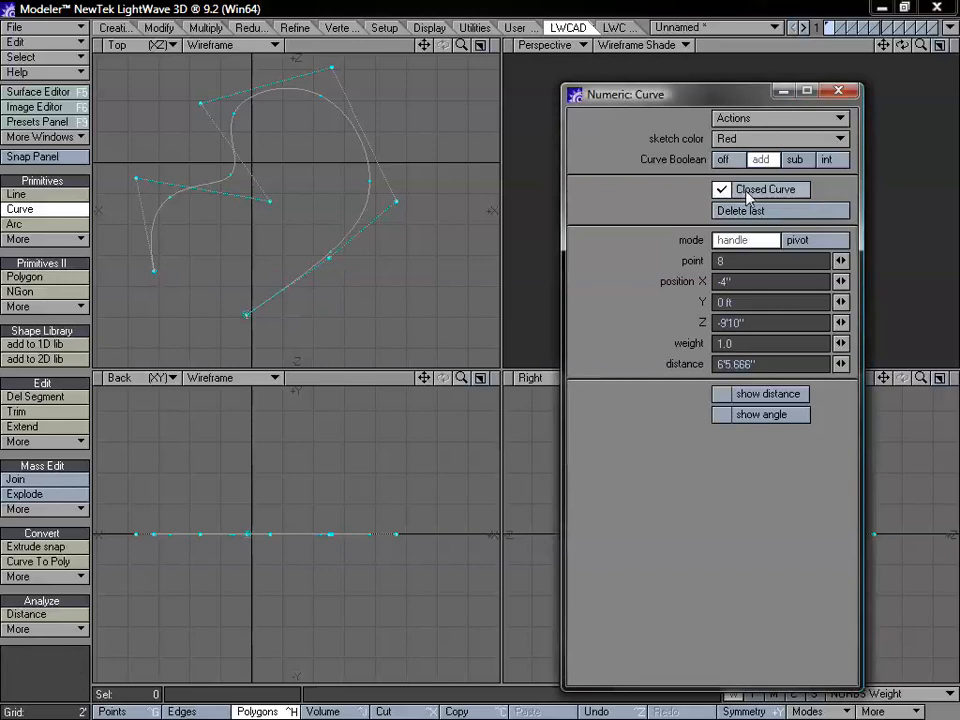
{"action": "left_click", "coordinate": [751, 190]}
{"action": "left_click", "coordinate": [759, 190]}
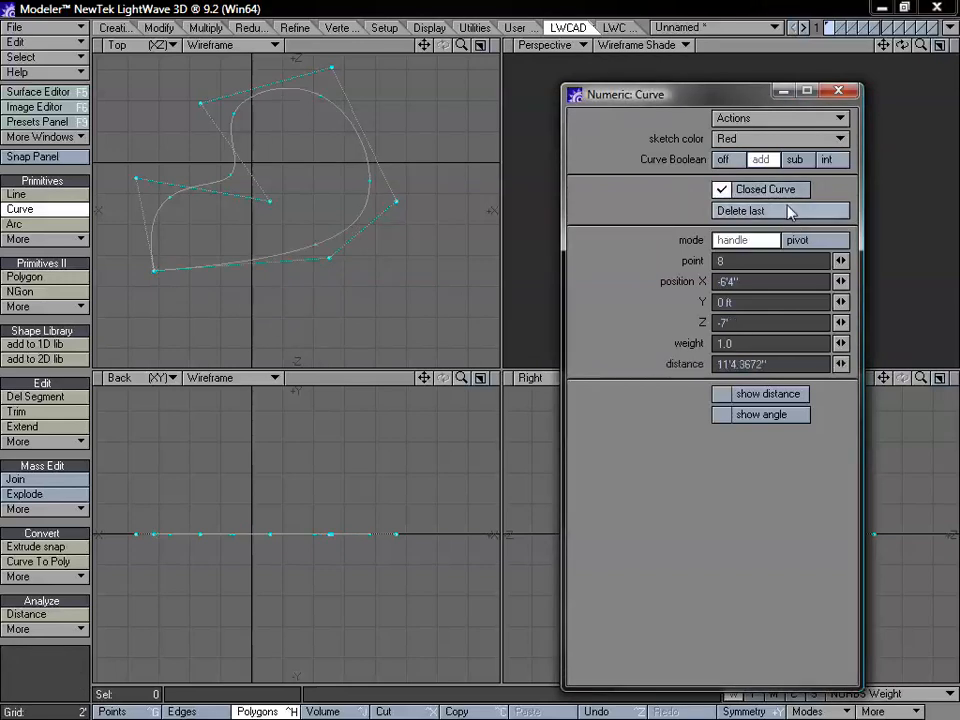
Move the curve's seventh point to about X -1'2", Z -11'2" and reopen the curve by moving its last point to X -3'4", Z -6'8"
{"action": "left_click_drag", "start_coordinate": [327, 259], "coordinate": [227, 332]}
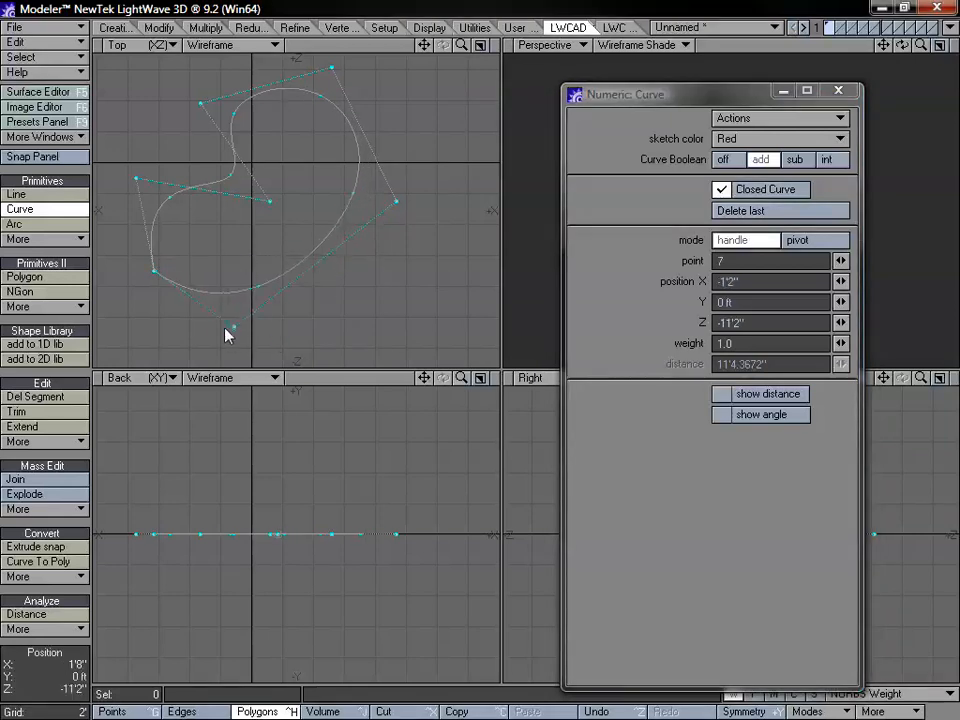
{"action": "left_click", "coordinate": [168, 270]}
{"action": "left_click_drag", "start_coordinate": [168, 272], "coordinate": [200, 266]}
Enable PNT snapping alongside END in the Snap Panel and move the curve's last point to about X -4'2", Z -8'8"
{"action": "left_click", "coordinate": [80, 157]}
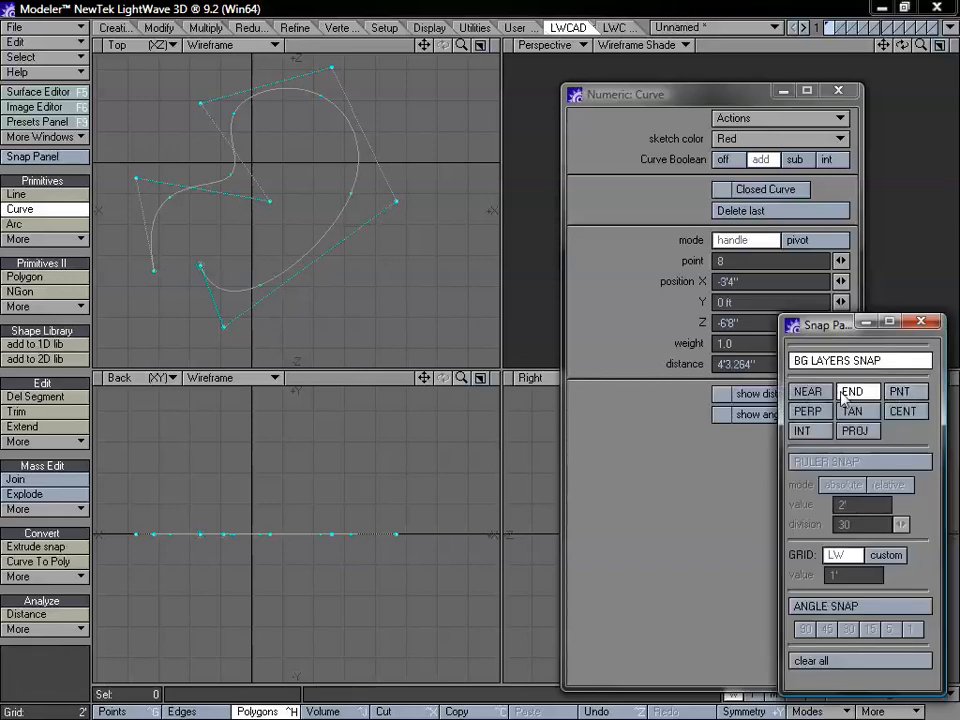
{"action": "left_click", "coordinate": [900, 391]}
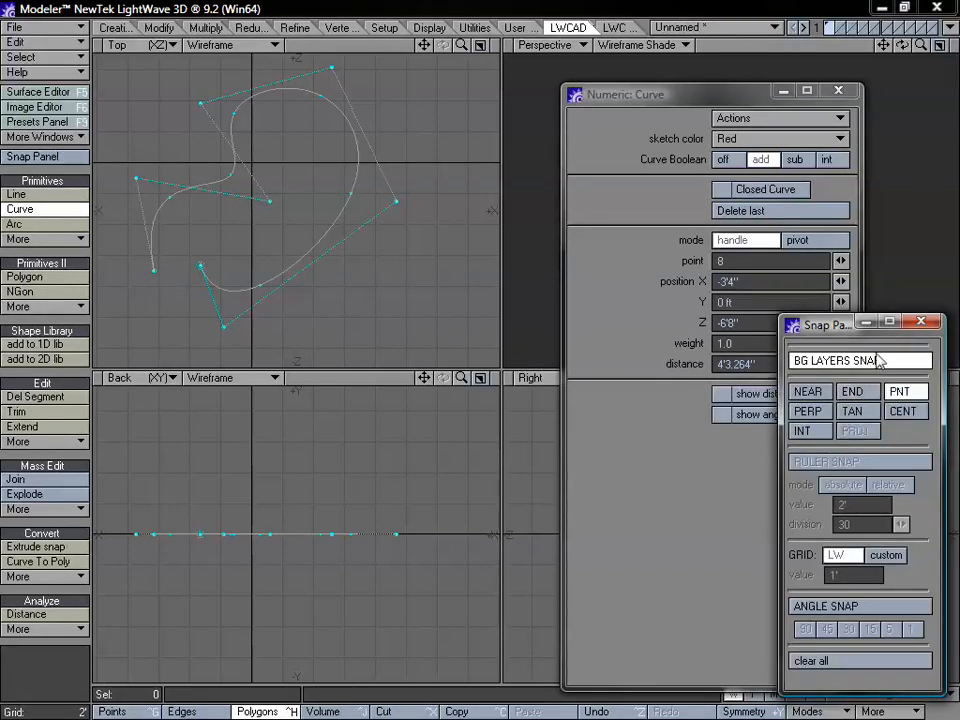
{"action": "left_click_drag", "start_coordinate": [843, 330], "coordinate": [850, 343]}
{"action": "left_click_drag", "start_coordinate": [200, 266], "coordinate": [189, 302]}
{"action": "left_click", "coordinate": [859, 404]}
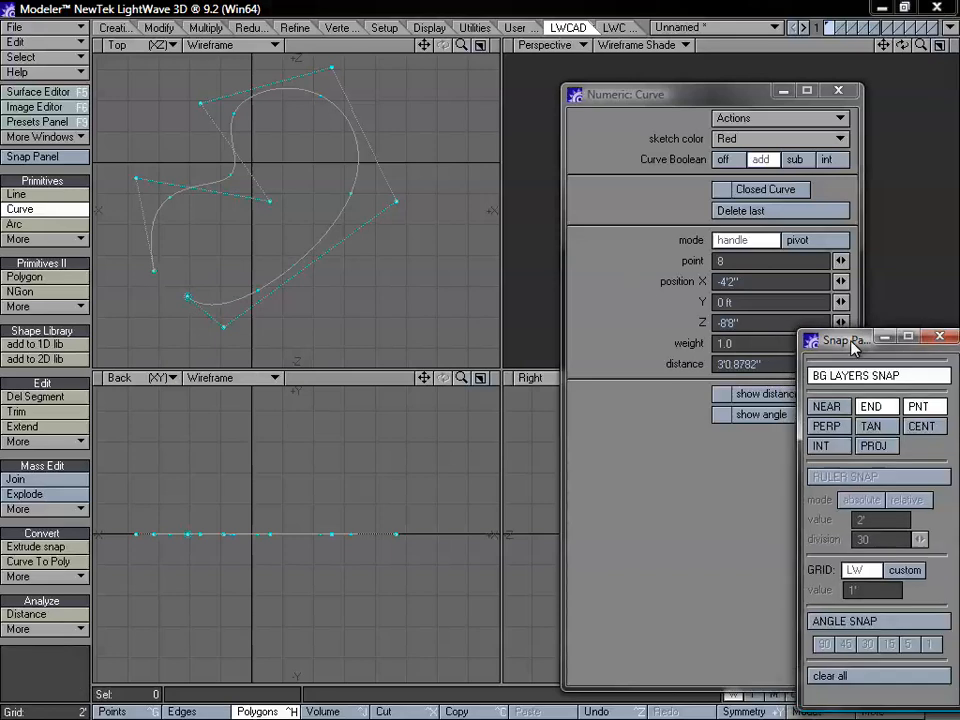
Reposition the Snap Panel and Numeric panel and turn on show distance and show angle for the curve
{"action": "left_click_drag", "start_coordinate": [850, 338], "coordinate": [850, 333]}
{"action": "left_click_drag", "start_coordinate": [676, 99], "coordinate": [665, 78]}
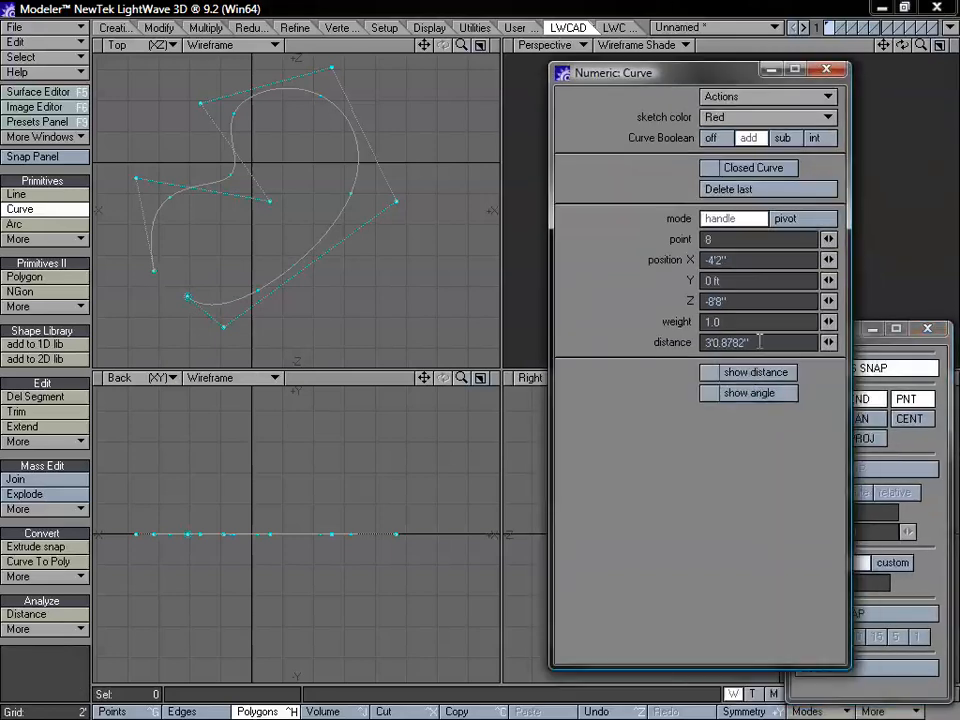
{"action": "left_click", "coordinate": [750, 372]}
{"action": "left_click", "coordinate": [752, 393]}
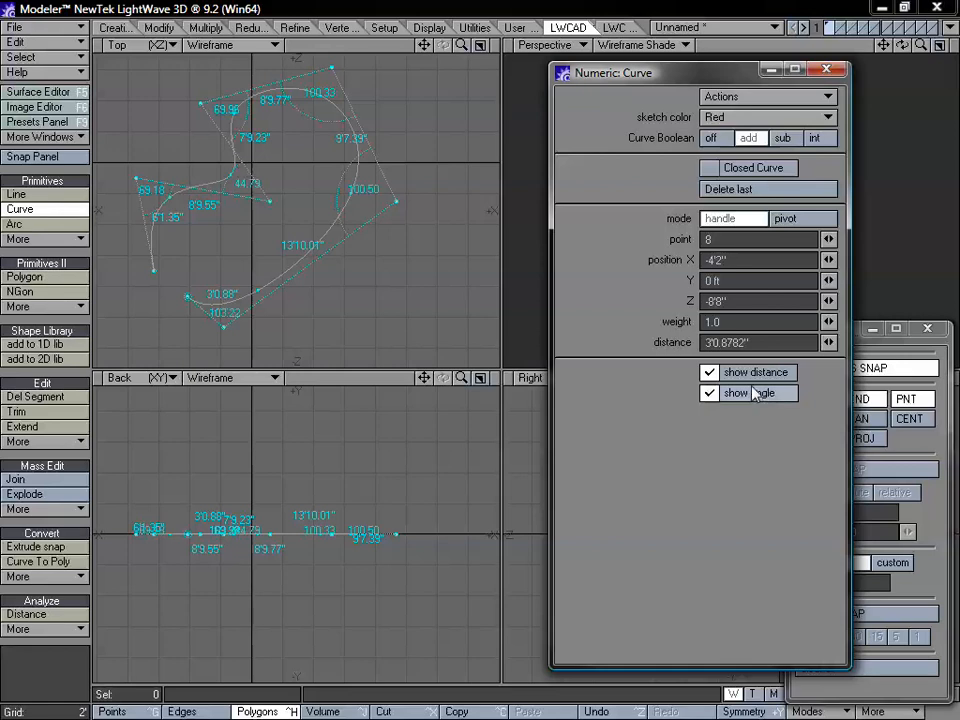
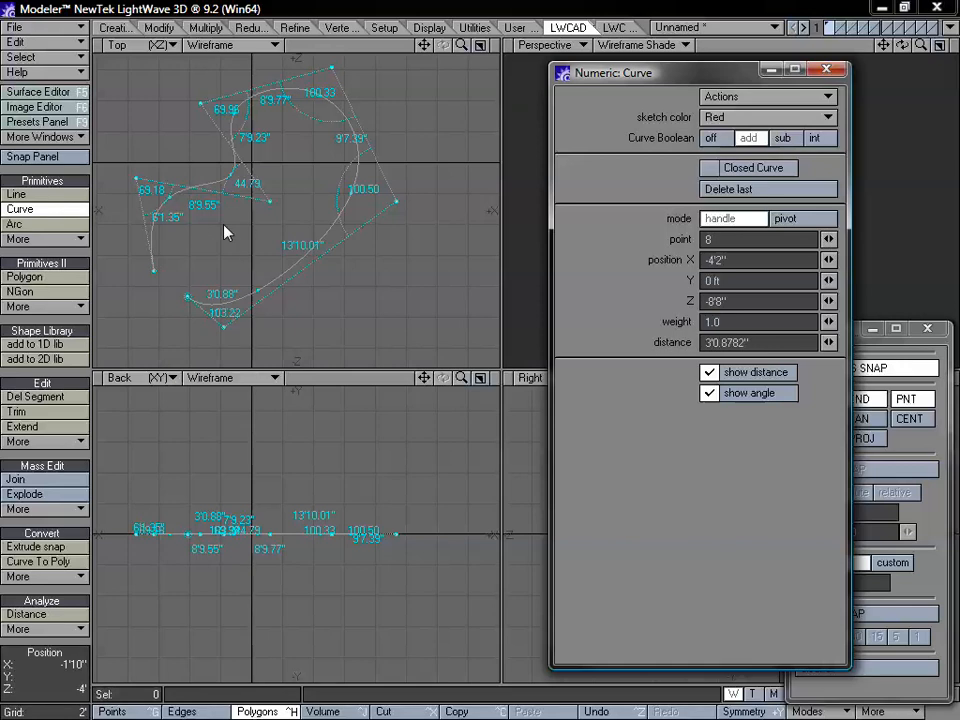
Move the curve's last point to about X 10'2", Z -9'10" and its seventh point to about X 3'10", Z -4'10", and finish the curve
{"action": "left_click", "coordinate": [188, 299]}
{"action": "left_click_drag", "start_coordinate": [230, 342], "coordinate": [409, 314]}
{"action": "left_click_drag", "start_coordinate": [224, 327], "coordinate": [371, 257]}
{"action": "right_click", "coordinate": [370, 248]}
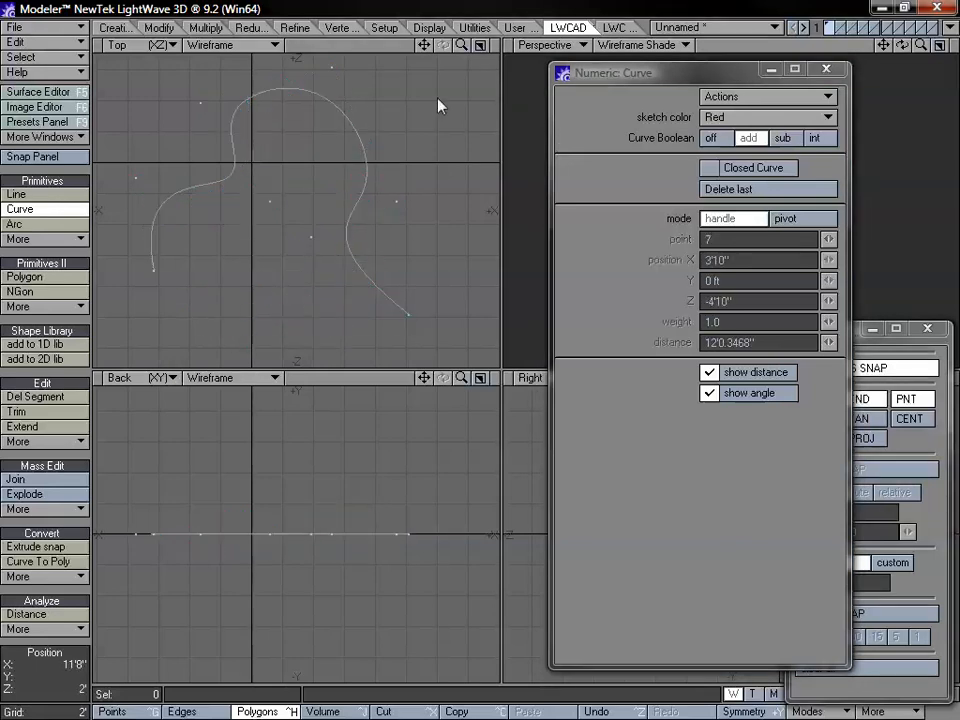
Draw a second winding curve of eight points starting from the first curve's snapped end at X 10'2", Z -9'10", and exit the Curve tool
{"action": "left_click_drag", "start_coordinate": [424, 44], "coordinate": [372, 4]}
{"action": "left_click_drag", "start_coordinate": [391, 277], "coordinate": [355, 275]}
{"action": "left_click", "coordinate": [360, 273]}
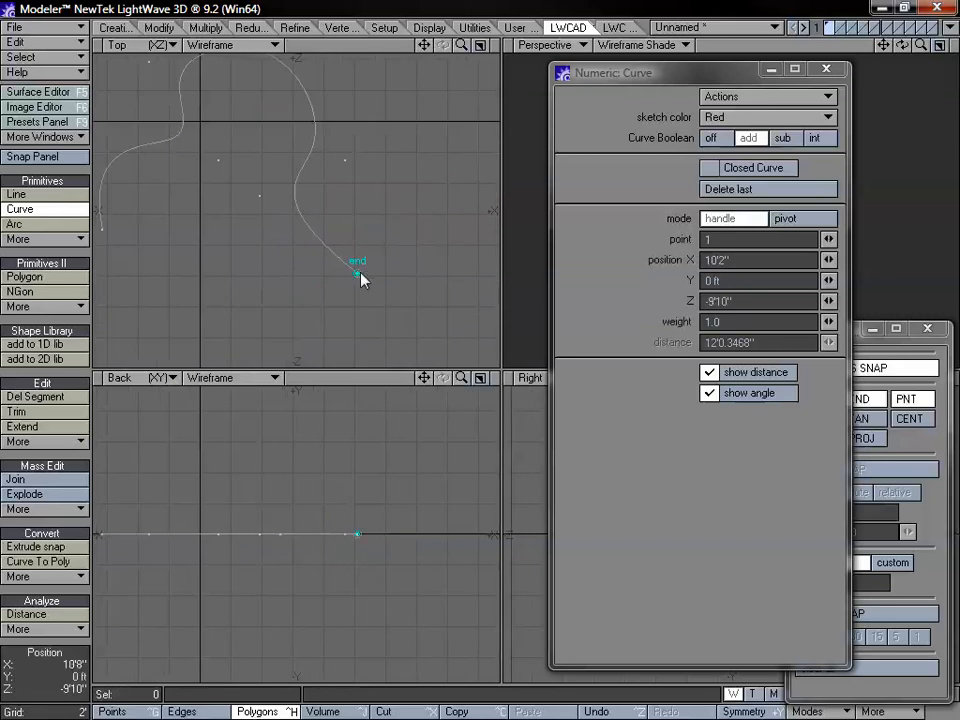
{"action": "left_click_drag", "start_coordinate": [432, 285], "coordinate": [419, 322]}
{"action": "left_click", "coordinate": [331, 356]}
{"action": "left_click", "coordinate": [211, 346]}
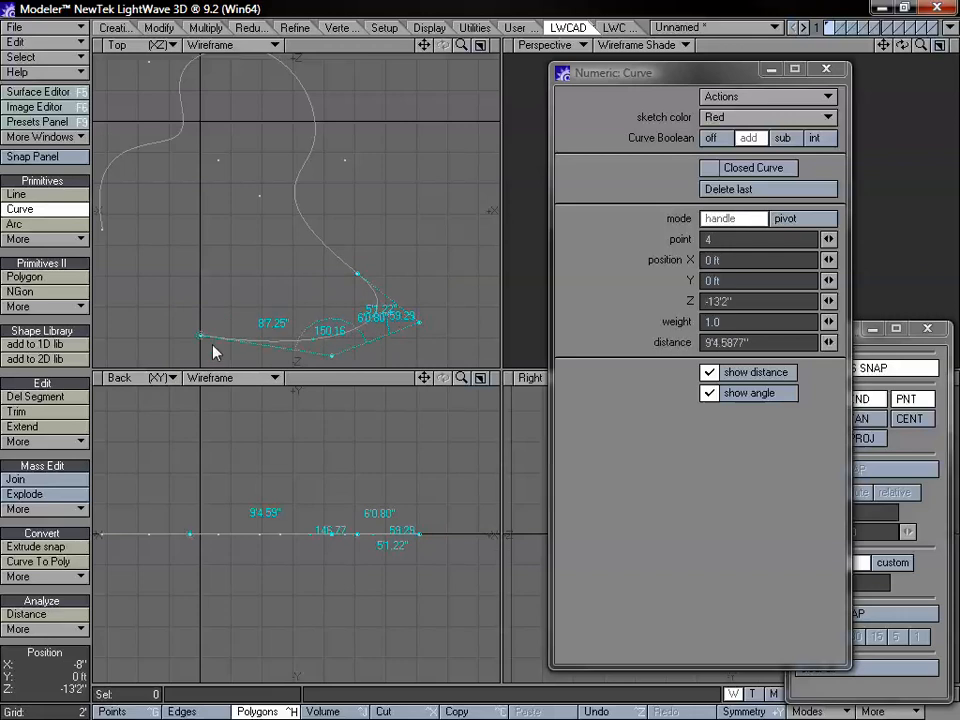
{"action": "left_click", "coordinate": [185, 264]}
{"action": "left_click", "coordinate": [118, 341]}
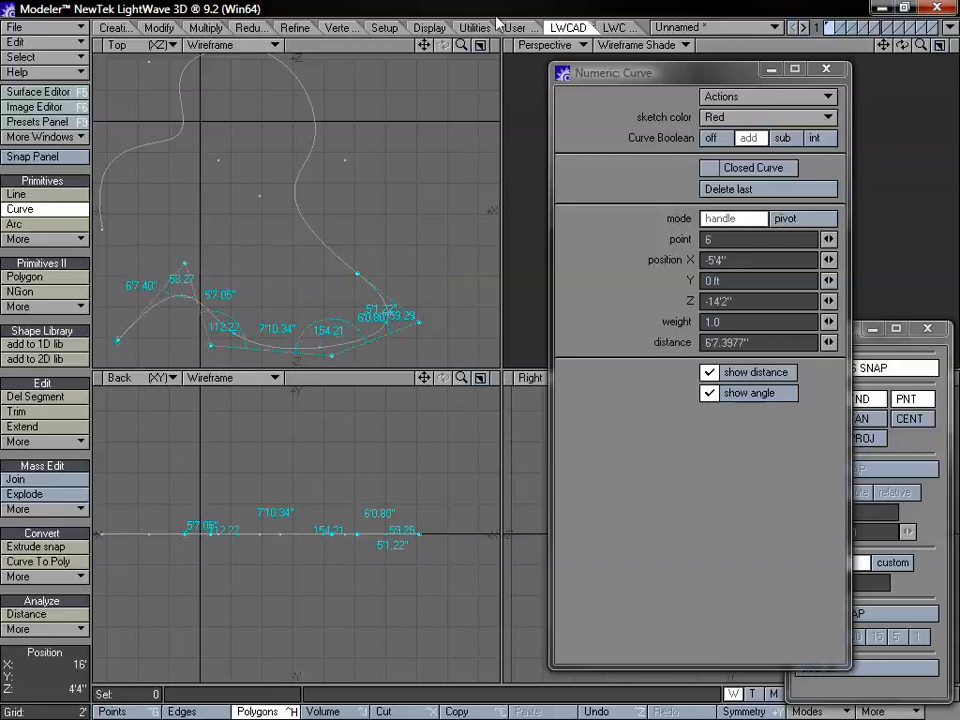
{"action": "mouse_move", "coordinate": [461, 47]}
{"action": "left_mouse_down"}
{"action": "mouse_move", "coordinate": [432, 44]}
{"action": "mouse_move", "coordinate": [459, 46]}
{"action": "left_mouse_up"}
{"action": "left_click", "coordinate": [244, 354]}
{"action": "left_click", "coordinate": [345, 354]}
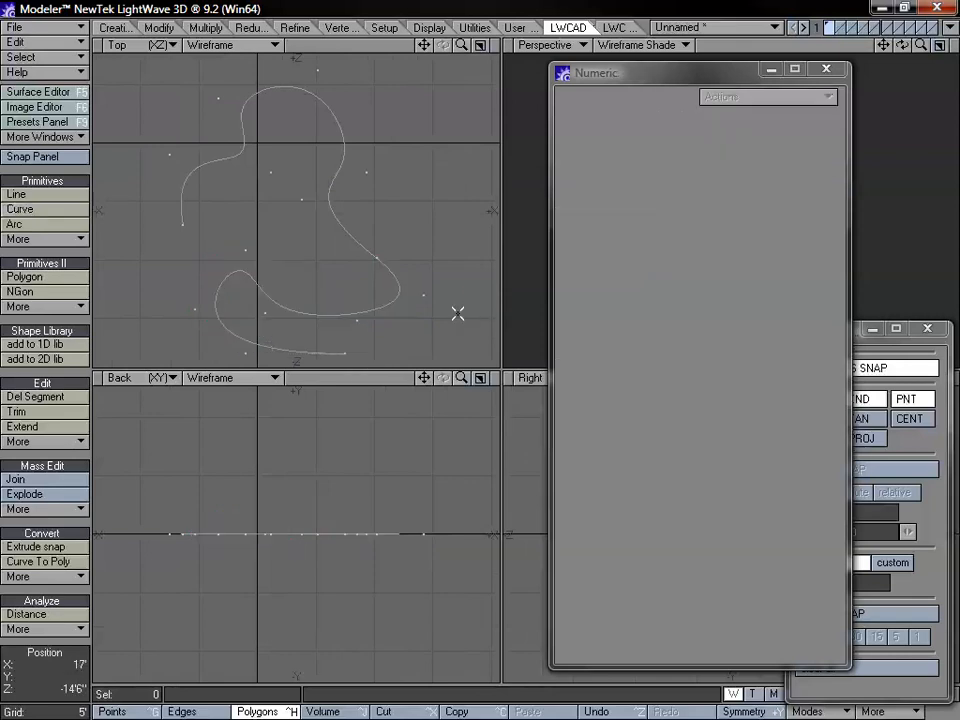
{"action": "key", "text": "space"}
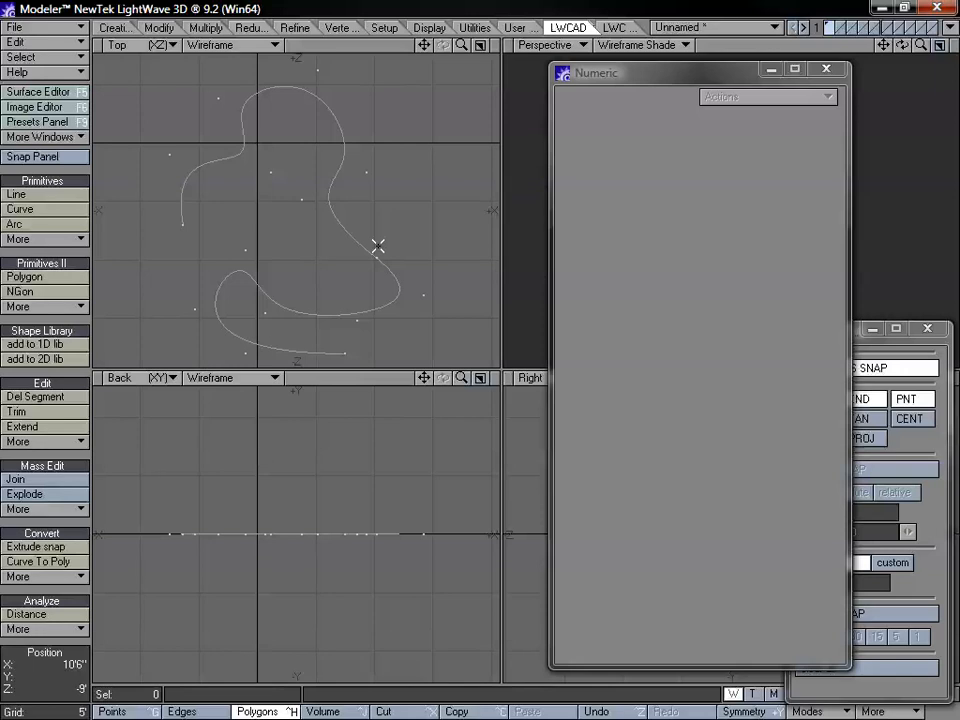
Delete both curves on the layer in Points mode
{"action": "left_click_drag", "start_coordinate": [460, 45], "coordinate": [402, 35]}
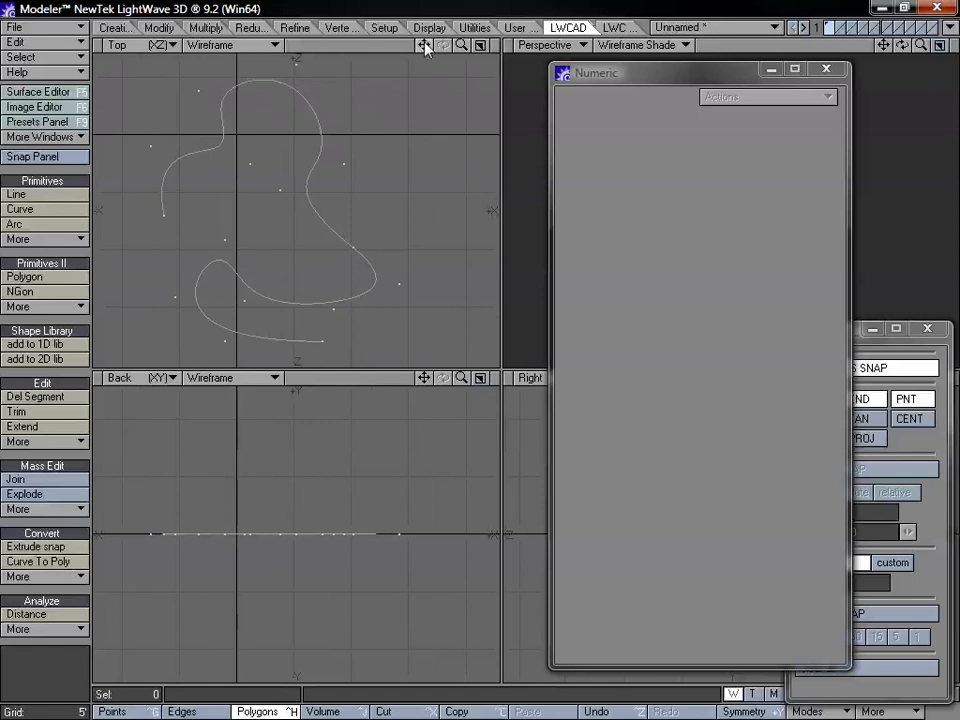
{"action": "key", "text": "ctrl+g"}
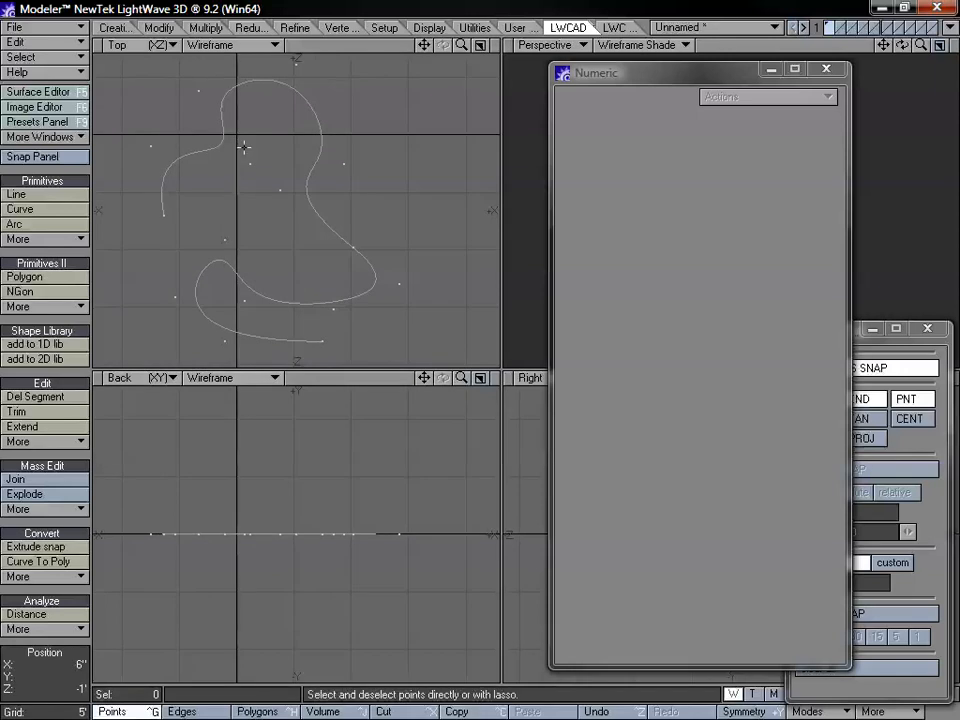
{"action": "key", "text": "Delete"}
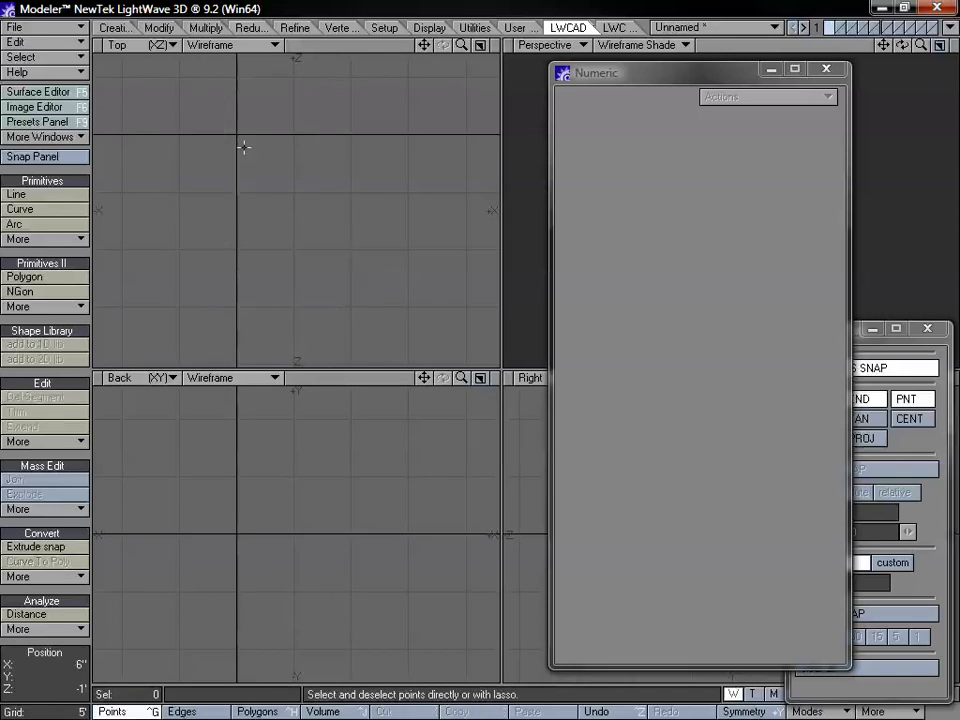
Draw an arc in the Top view from X 1', Z -11'6" to X 17'6", Z -11'6" with a radius of about 8'3"
{"action": "left_click", "coordinate": [60, 229]}
{"action": "mouse_move", "coordinate": [247, 268]}
{"action": "left_mouse_down"}
{"action": "mouse_move", "coordinate": [191, 321]}
{"action": "mouse_move", "coordinate": [298, 311]}
{"action": "mouse_move", "coordinate": [435, 273]}
{"action": "left_mouse_up"}
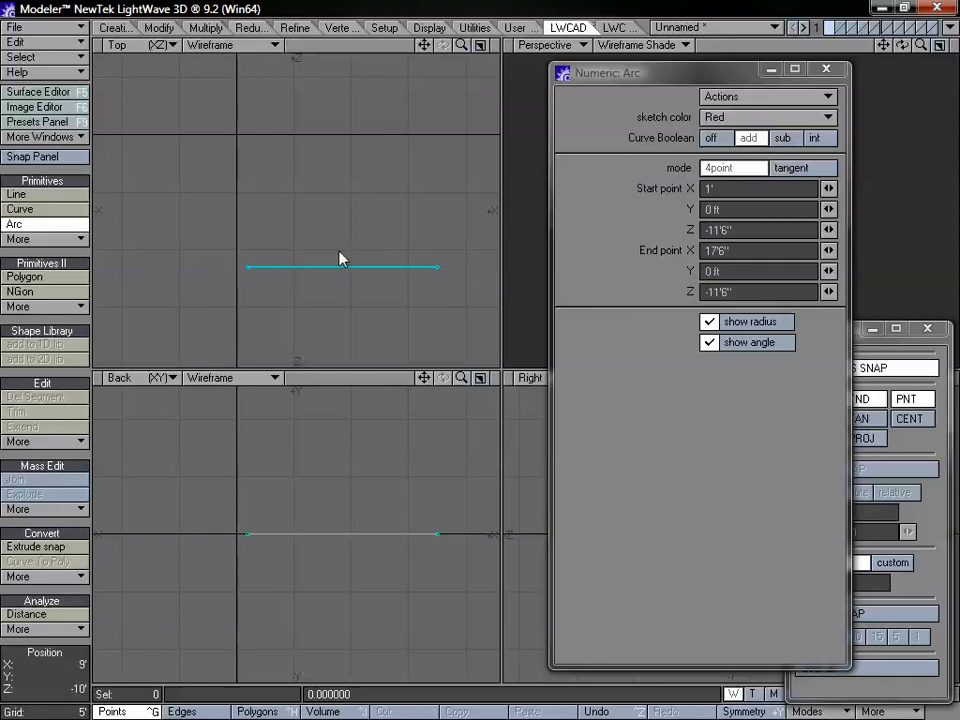
{"action": "left_click_drag", "start_coordinate": [343, 262], "coordinate": [349, 150]}
{"action": "left_click_drag", "start_coordinate": [349, 103], "coordinate": [352, 182]}
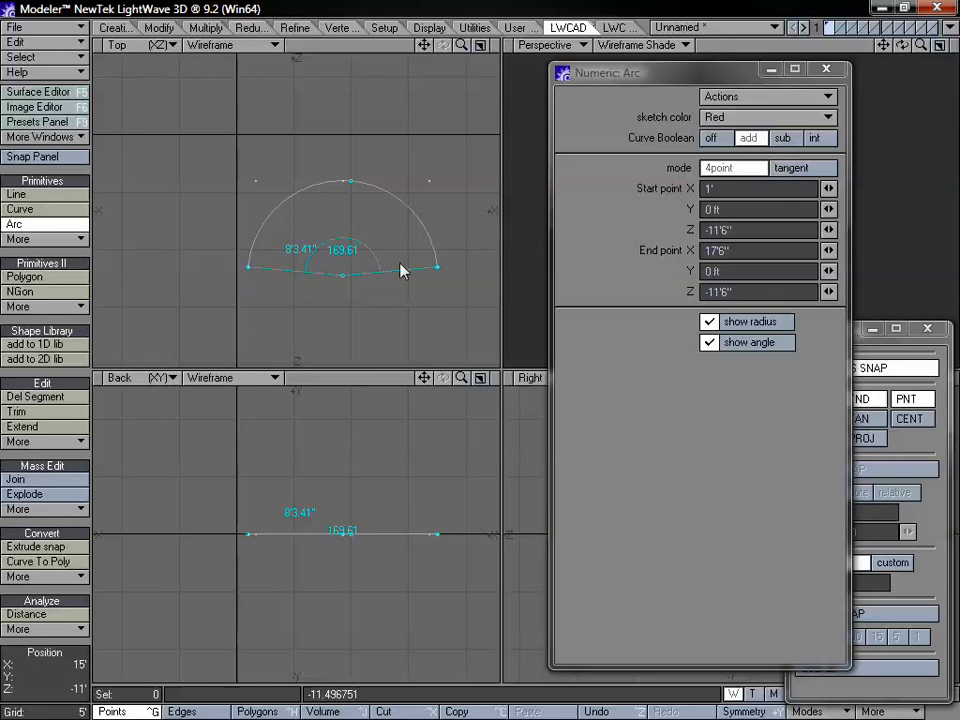
Reshape the arc with its midpoint and centre handles to about 161 degrees and a radius of about 8'4"
{"action": "mouse_move", "coordinate": [350, 187]}
{"action": "left_mouse_down"}
{"action": "mouse_move", "coordinate": [350, 156]}
{"action": "mouse_move", "coordinate": [350, 241]}
{"action": "mouse_move", "coordinate": [351, 170]}
{"action": "mouse_move", "coordinate": [343, 176]}
{"action": "left_mouse_up"}
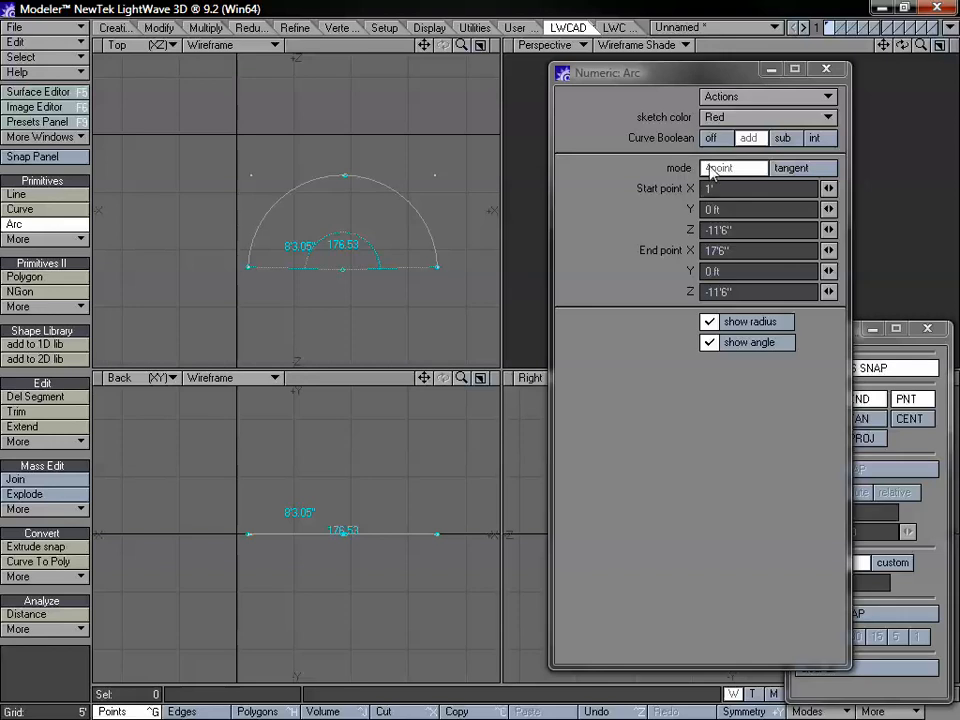
{"action": "left_click_drag", "start_coordinate": [343, 268], "coordinate": [352, 293]}
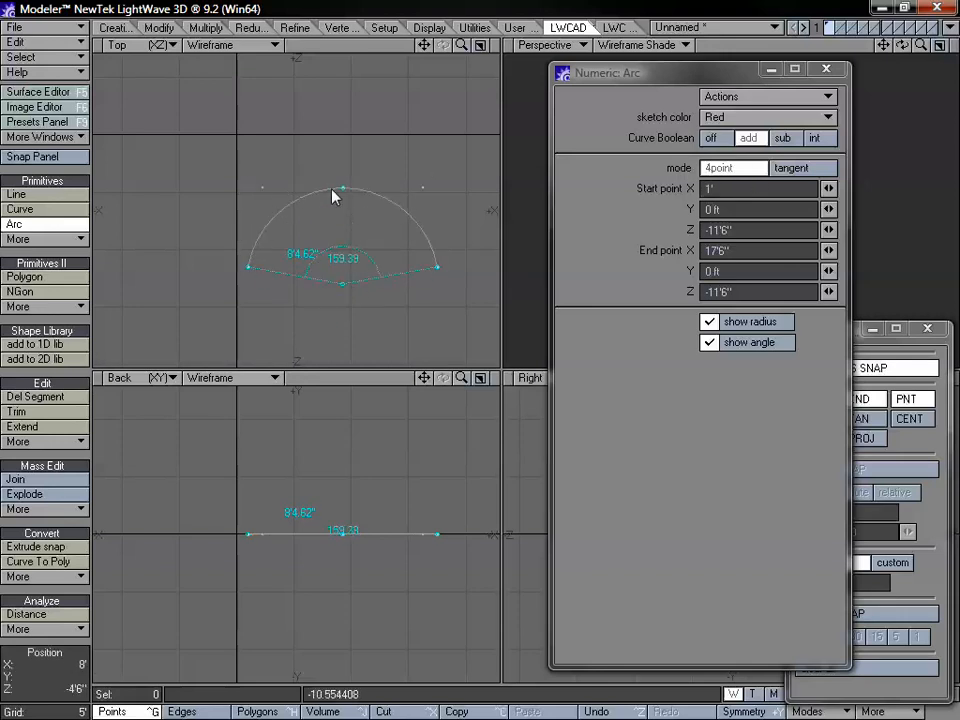
{"action": "mouse_move", "coordinate": [343, 194]}
{"action": "left_mouse_down"}
{"action": "mouse_move", "coordinate": [343, 139]}
{"action": "mouse_move", "coordinate": [349, 193]}
{"action": "left_mouse_up"}
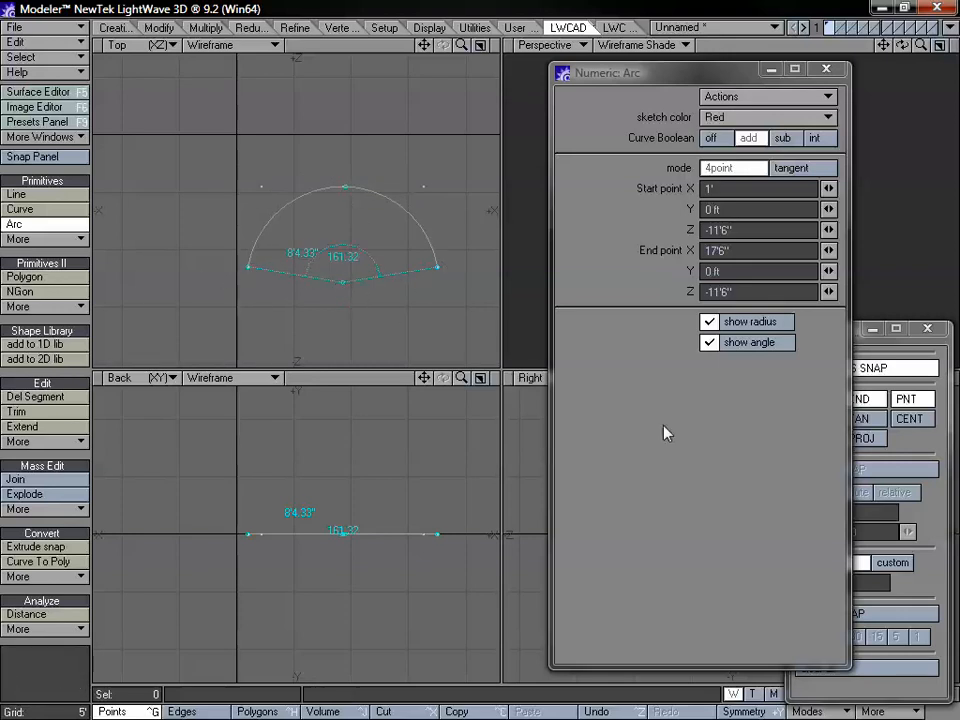
Switch the arc to tangent mode, adjust its start tangent to make a 180-degree arc, and move its start point to X 4', Z -11'6"
{"action": "left_click", "coordinate": [792, 168]}
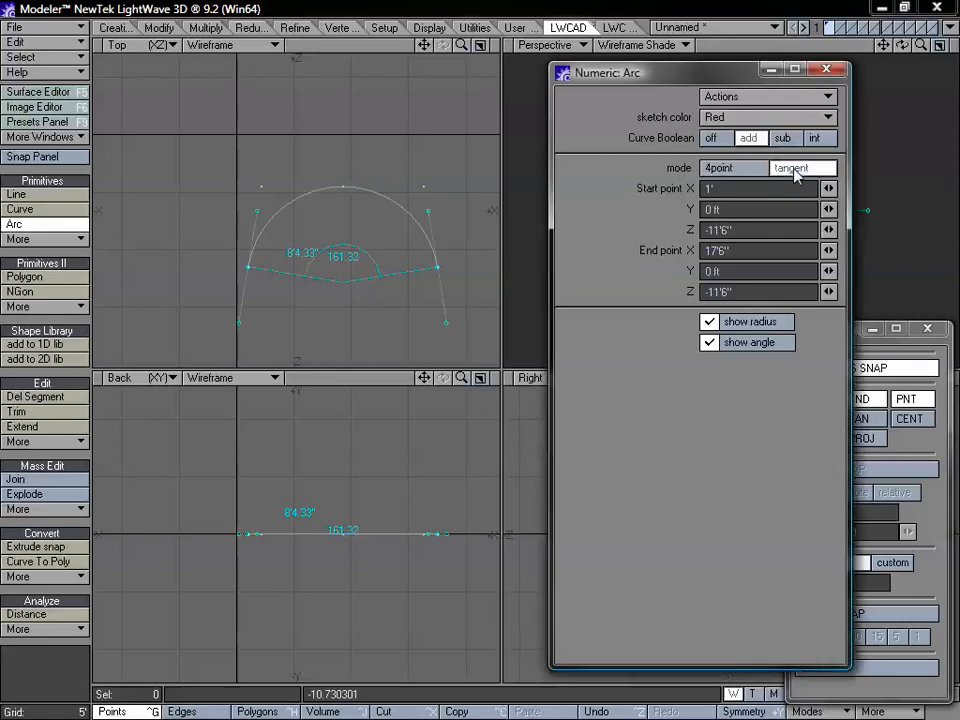
{"action": "mouse_move", "coordinate": [258, 219]}
{"action": "left_mouse_down"}
{"action": "mouse_move", "coordinate": [219, 216]}
{"action": "mouse_move", "coordinate": [270, 208]}
{"action": "mouse_move", "coordinate": [251, 208]}
{"action": "mouse_move", "coordinate": [263, 274]}
{"action": "mouse_move", "coordinate": [118, 283]}
{"action": "mouse_move", "coordinate": [266, 268]}
{"action": "mouse_move", "coordinate": [244, 272]}
{"action": "mouse_move", "coordinate": [238, 224]}
{"action": "mouse_move", "coordinate": [191, 238]}
{"action": "mouse_move", "coordinate": [161, 283]}
{"action": "mouse_move", "coordinate": [223, 221]}
{"action": "mouse_move", "coordinate": [258, 222]}
{"action": "mouse_move", "coordinate": [240, 218]}
{"action": "mouse_move", "coordinate": [250, 227]}
{"action": "left_mouse_up"}
{"action": "mouse_move", "coordinate": [229, 328]}
{"action": "left_mouse_down"}
{"action": "mouse_move", "coordinate": [272, 330]}
{"action": "mouse_move", "coordinate": [214, 330]}
{"action": "mouse_move", "coordinate": [242, 330]}
{"action": "left_mouse_up"}
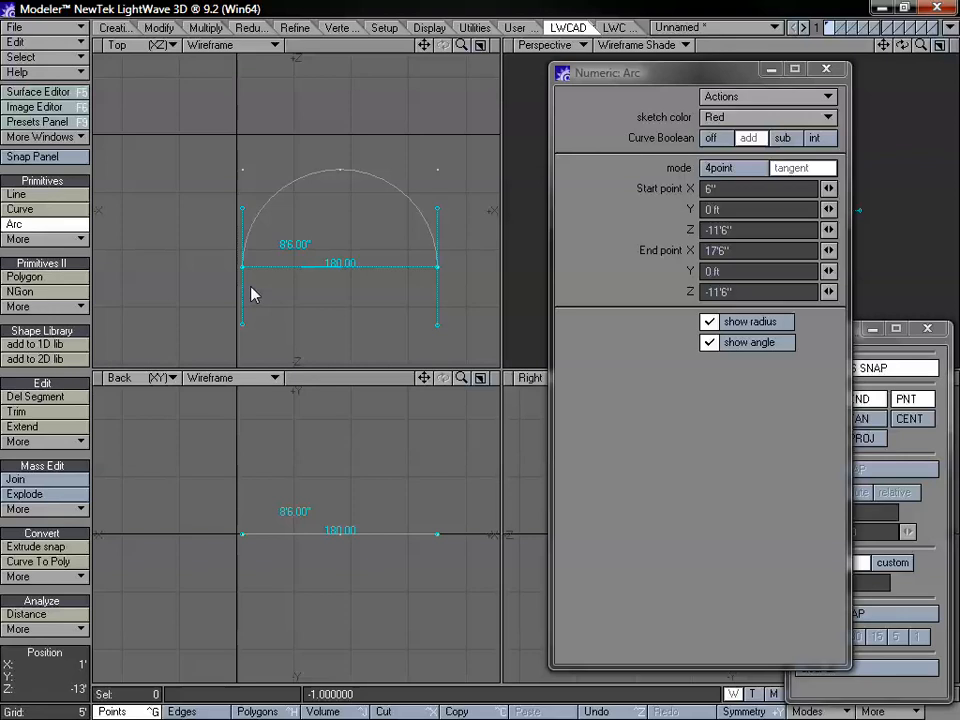
{"action": "left_click_drag", "start_coordinate": [245, 268], "coordinate": [285, 270]}
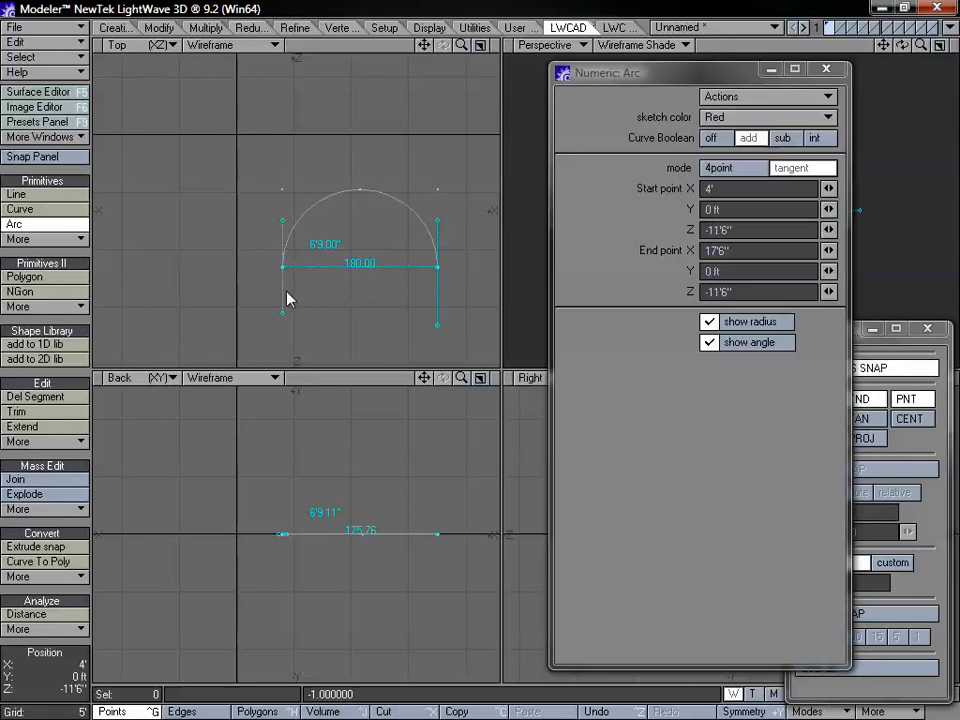
Swing the arc's start and end tangent handles to the opposite direction, and toggle the arc between 4point and tangent modes
{"action": "left_click_drag", "start_coordinate": [285, 318], "coordinate": [285, 221]}
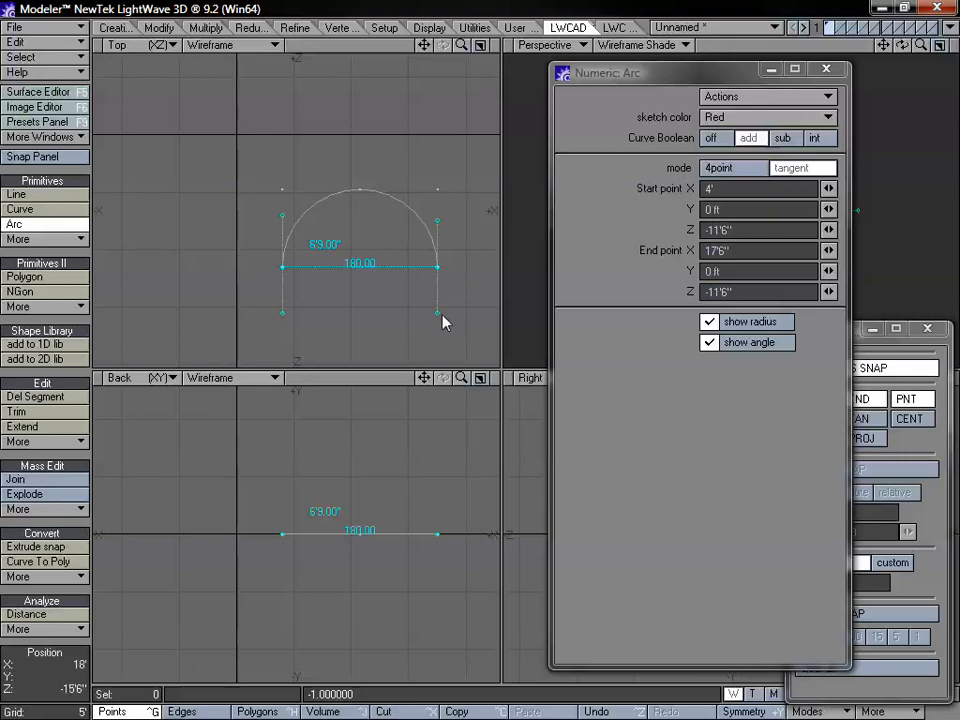
{"action": "left_click_drag", "start_coordinate": [444, 322], "coordinate": [438, 218]}
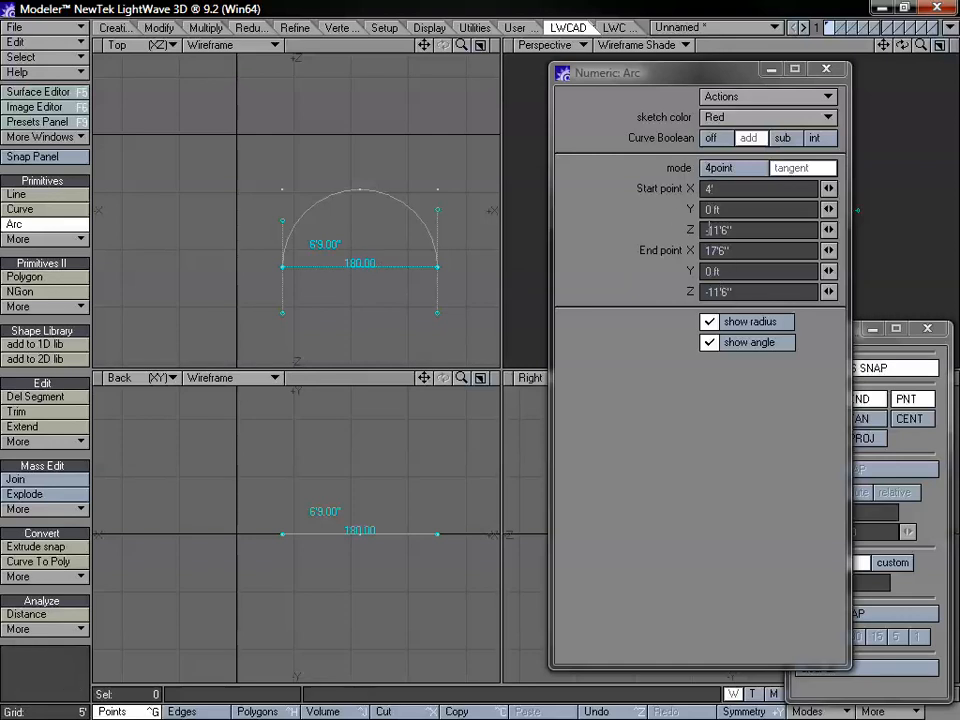
{"action": "left_click", "coordinate": [719, 168]}
{"action": "left_click", "coordinate": [784, 168]}
{"action": "left_click", "coordinate": [745, 169]}
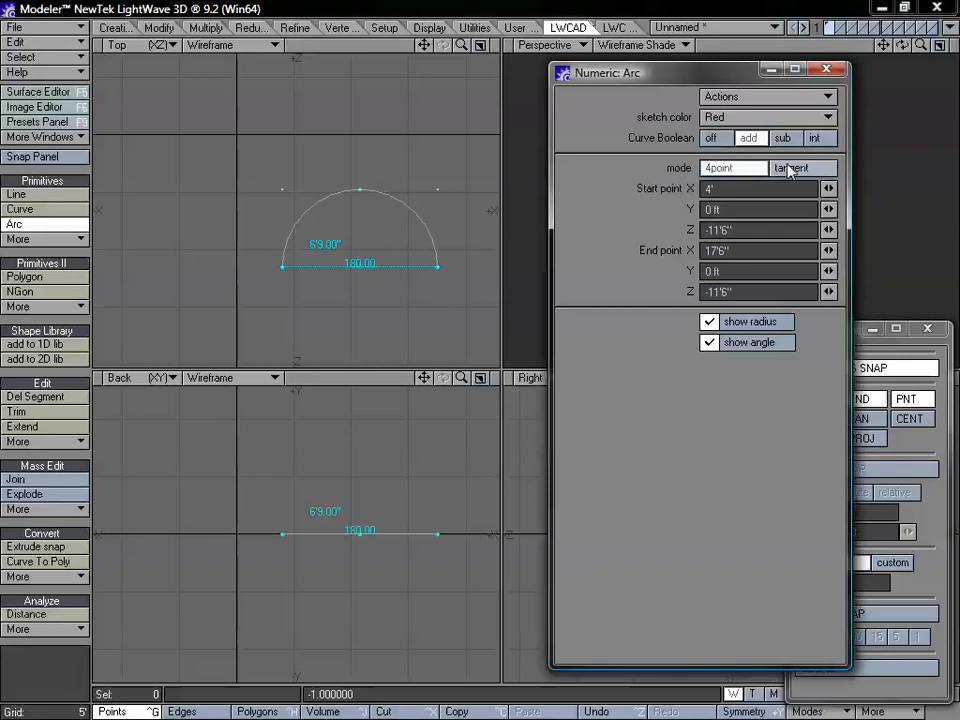
{"action": "left_click", "coordinate": [722, 170]}
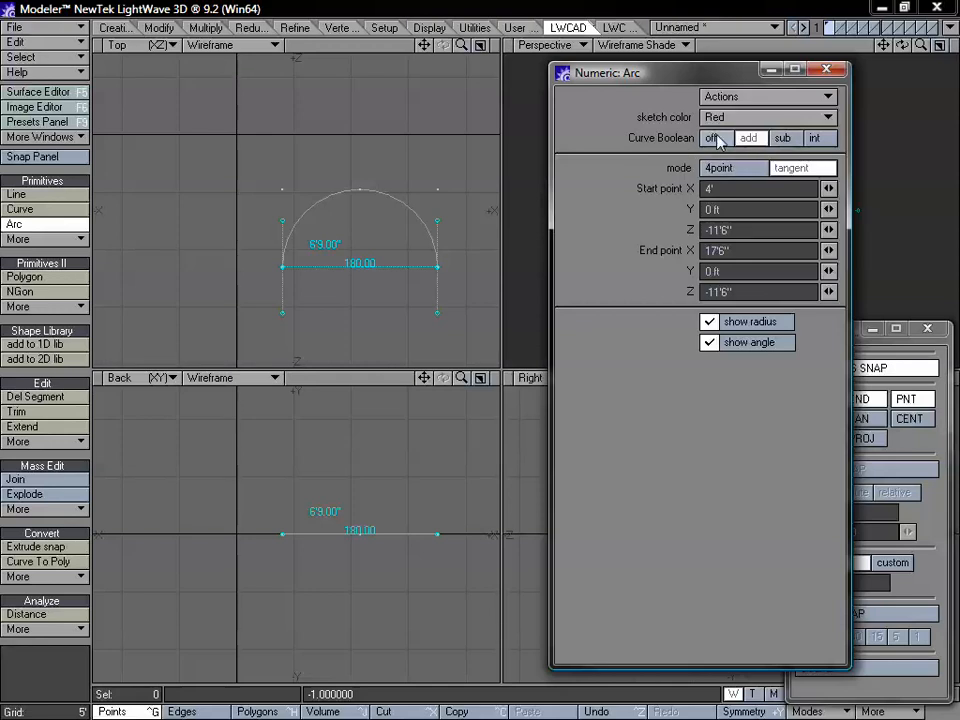
Remove the arc and draw an Arc angle arc in the Top view with a 10' radius and about an 87-degree angle
{"action": "key", "text": "space"}
{"action": "key", "text": "u"}
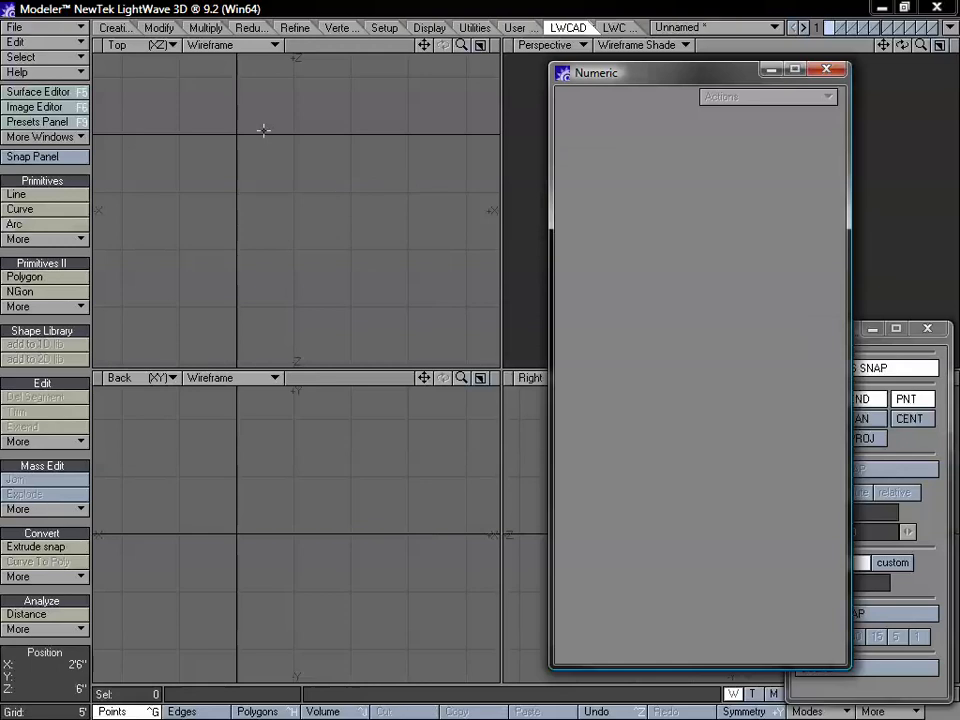
{"action": "left_click", "coordinate": [40, 224]}
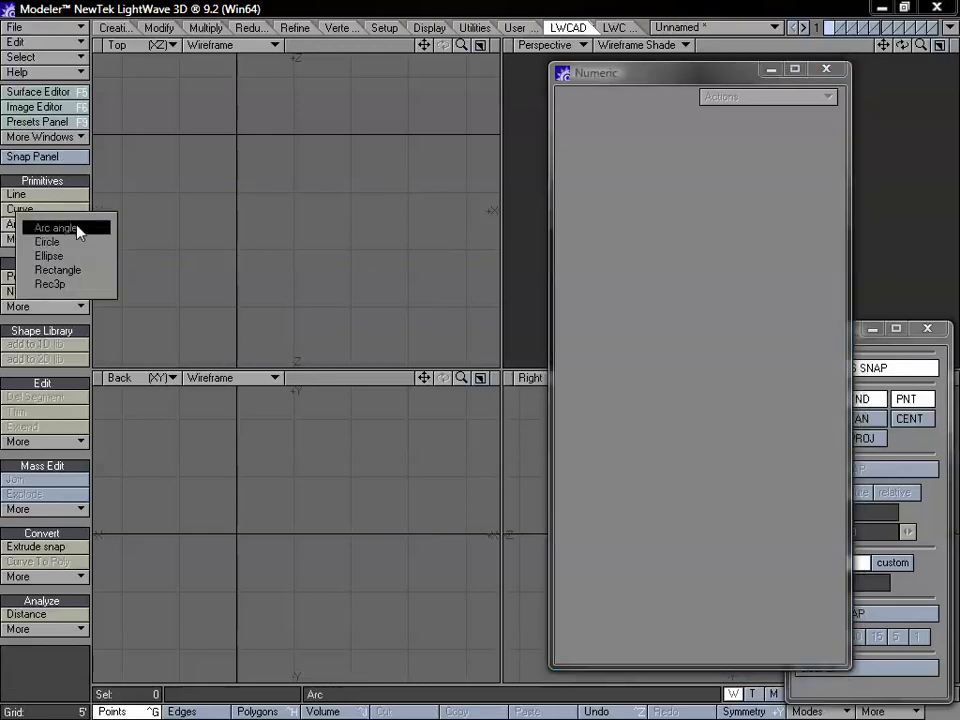
{"action": "left_click", "coordinate": [57, 229]}
{"action": "mouse_move", "coordinate": [221, 257]}
{"action": "left_mouse_down"}
{"action": "mouse_move", "coordinate": [240, 322]}
{"action": "mouse_move", "coordinate": [360, 338]}
{"action": "mouse_move", "coordinate": [357, 330]}
{"action": "left_mouse_up"}
{"action": "left_click_drag", "start_coordinate": [335, 207], "coordinate": [277, 141]}
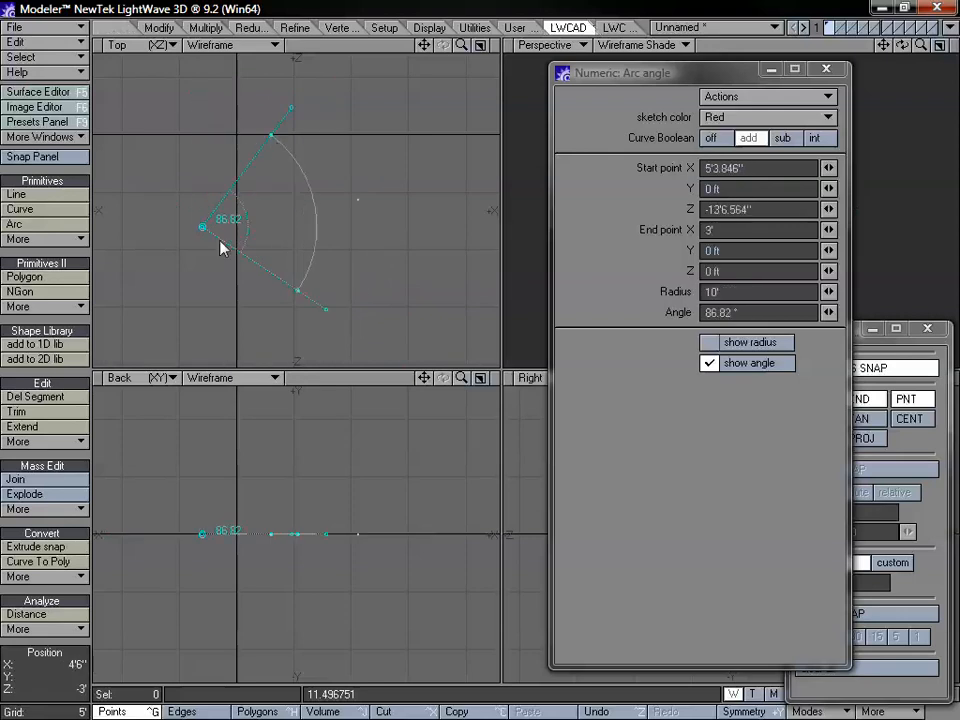
Move the angle arc's centre and reshape it with its start and end handles to about 152 degrees and a radius of about 8'6.5"
{"action": "left_click_drag", "start_coordinate": [204, 236], "coordinate": [270, 248]}
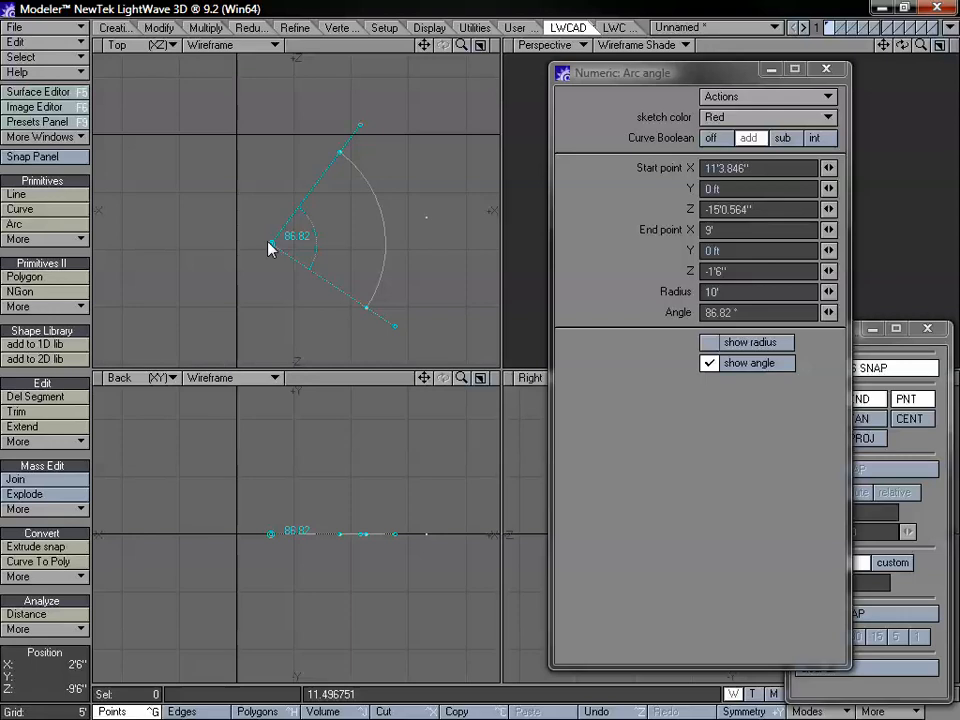
{"action": "left_click_drag", "start_coordinate": [367, 313], "coordinate": [240, 350]}
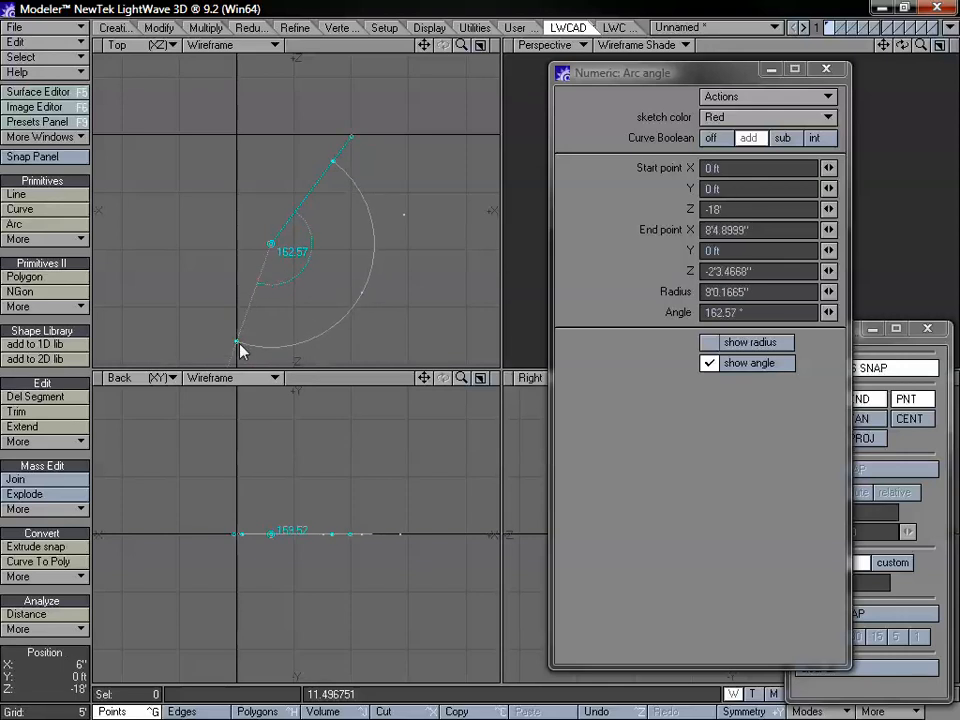
{"action": "left_click_drag", "start_coordinate": [333, 162], "coordinate": [238, 137]}
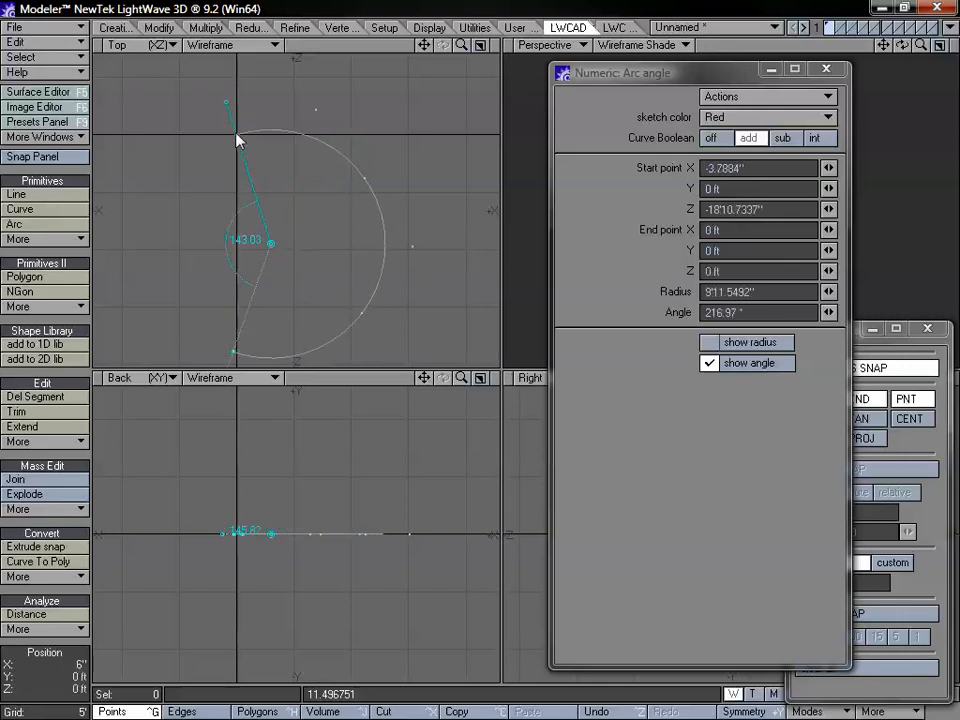
{"action": "left_click_drag", "start_coordinate": [272, 244], "coordinate": [240, 253]}
{"action": "left_click_drag", "start_coordinate": [214, 120], "coordinate": [328, 284]}
{"action": "left_click_drag", "start_coordinate": [239, 251], "coordinate": [324, 182]}
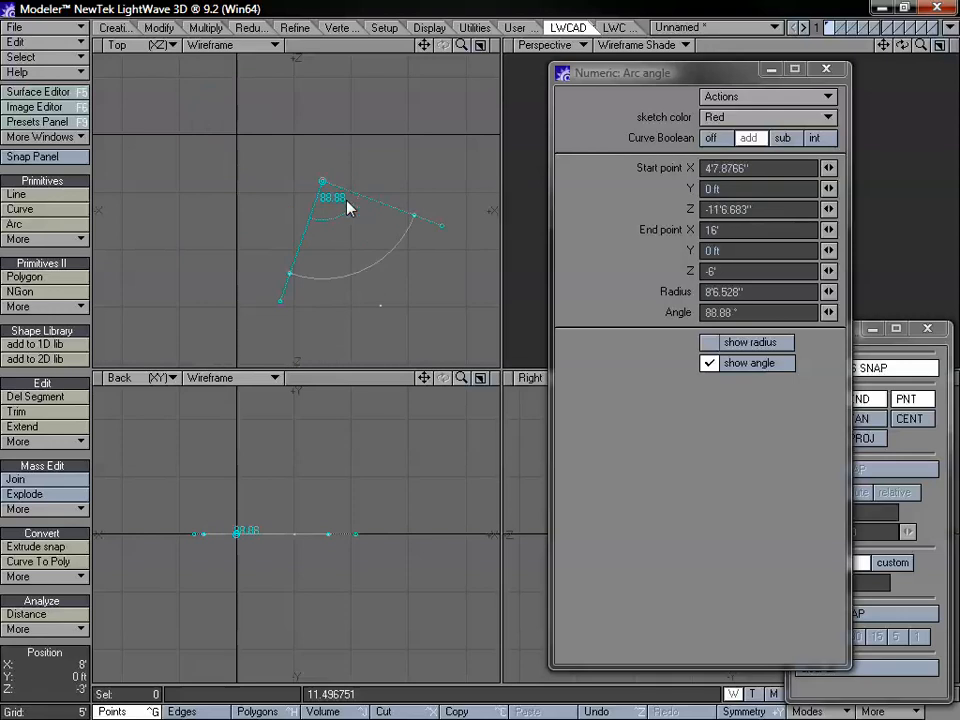
{"action": "left_click_drag", "start_coordinate": [460, 232], "coordinate": [405, 105]}
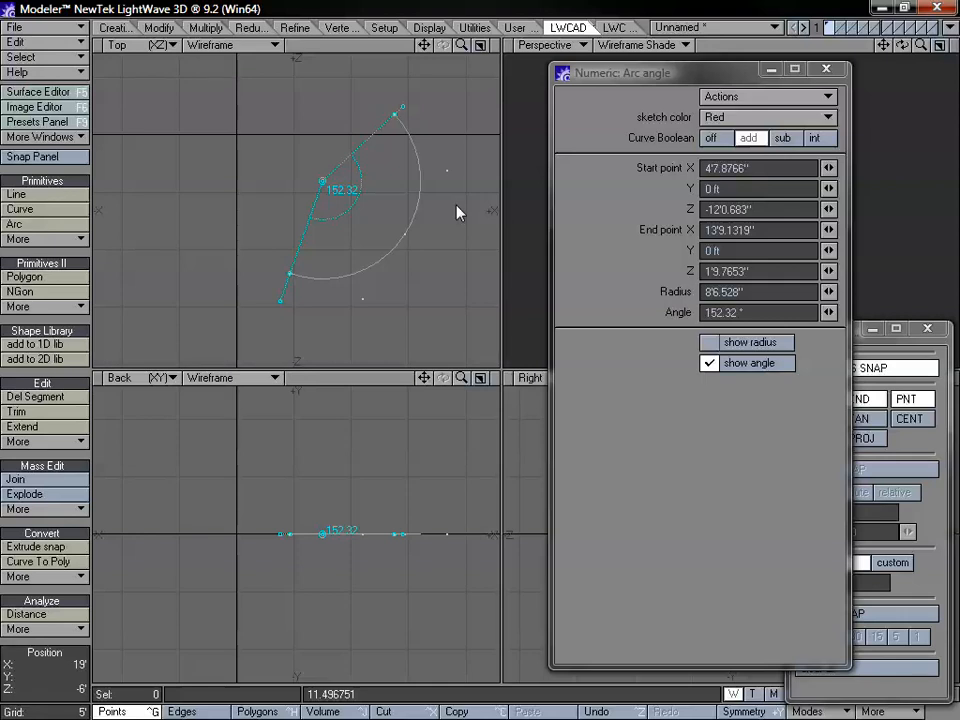
Toggle the angle arc's radius and angle displays, leaving both switched on, and delete the arc
{"action": "left_click", "coordinate": [763, 342]}
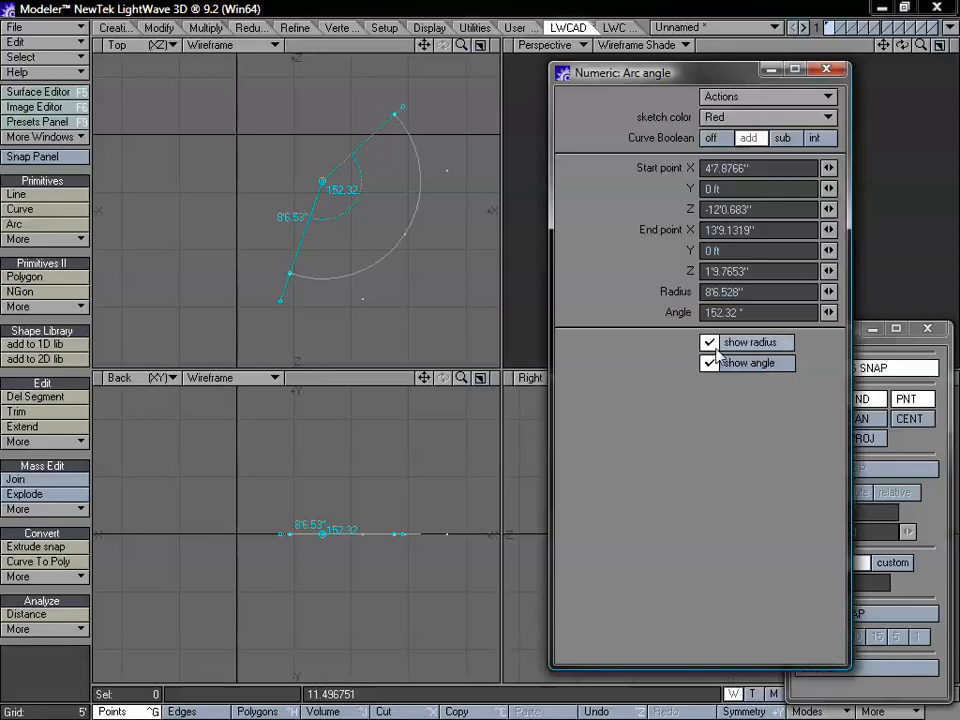
{"action": "left_click", "coordinate": [757, 348]}
{"action": "left_click", "coordinate": [752, 367]}
{"action": "left_click", "coordinate": [750, 363]}
{"action": "left_click", "coordinate": [748, 345]}
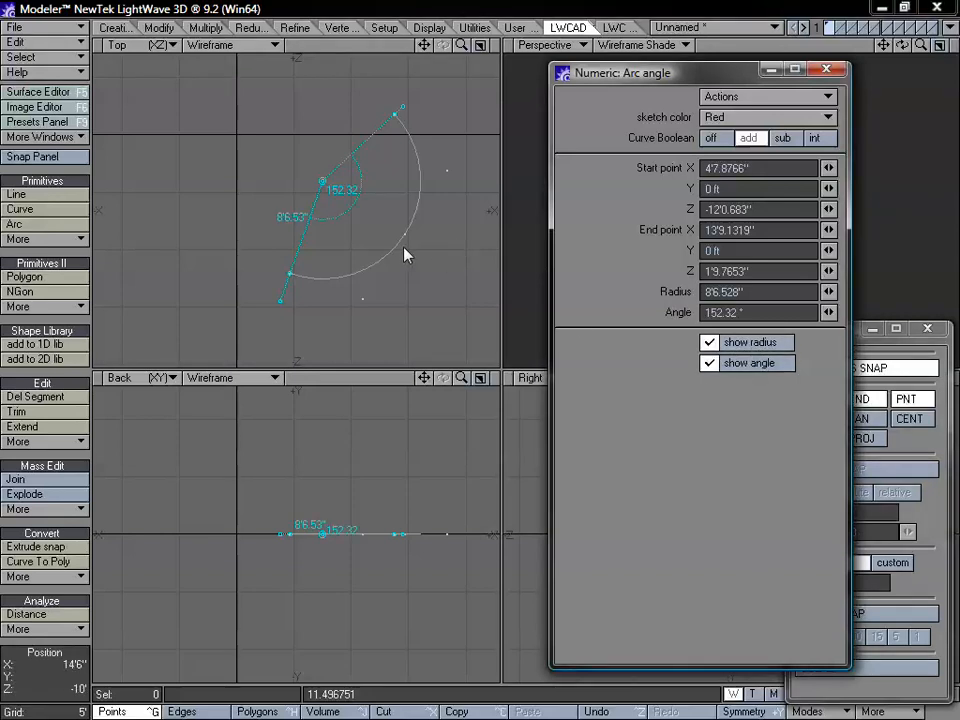
{"action": "key", "text": "space"}
{"action": "key", "text": "Delete"}
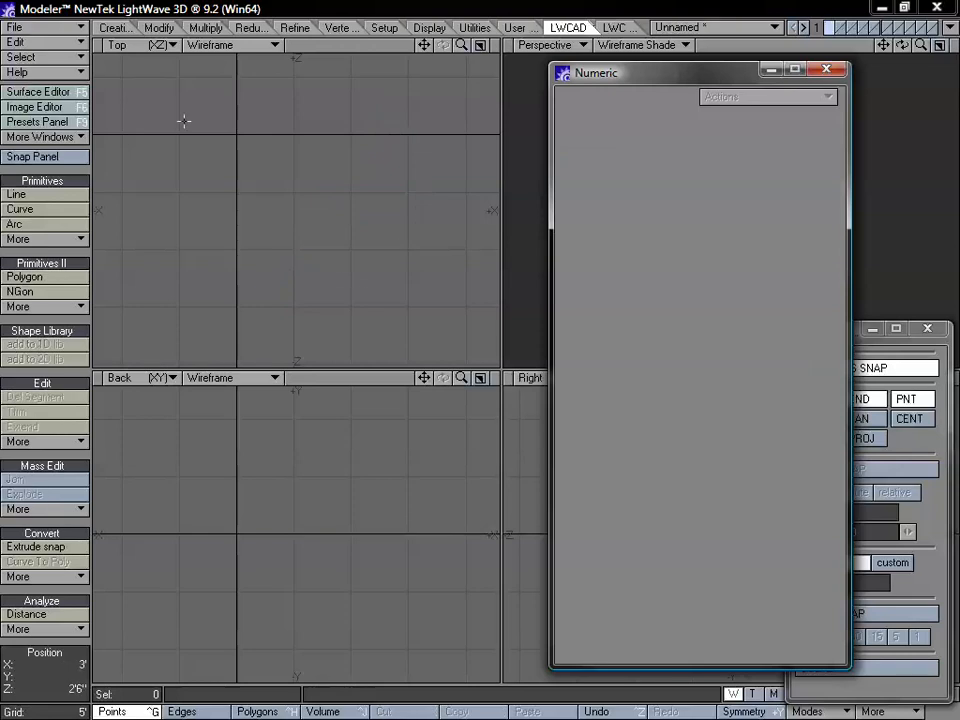
Draw a circle with a radius of about 9' in the Top view and move its centre to about X 6'6", Z -6'
{"action": "left_click", "coordinate": [30, 226]}
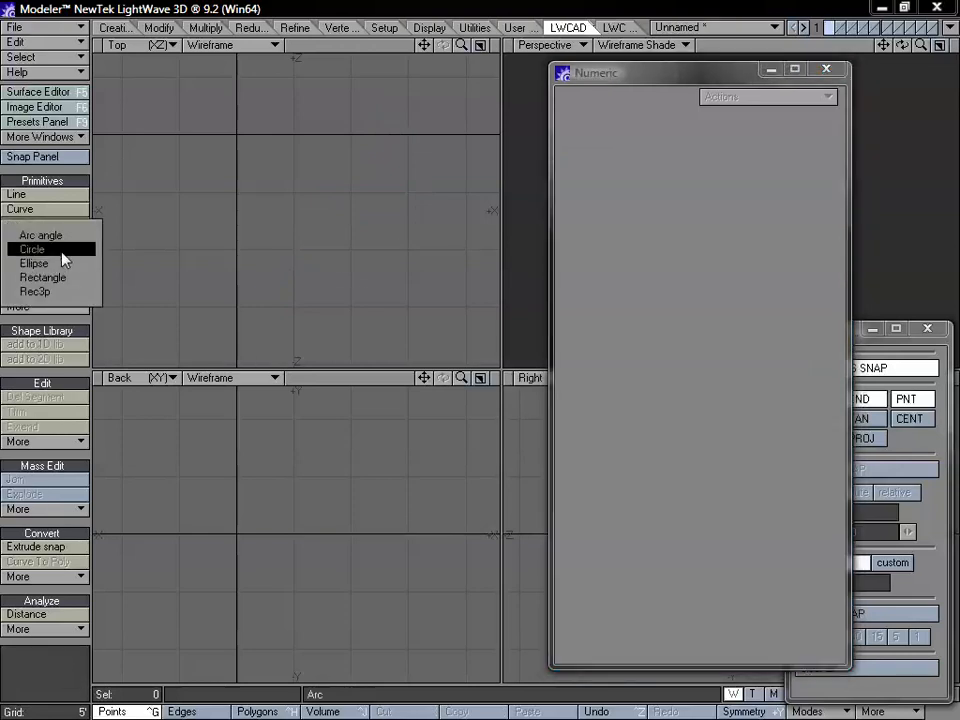
{"action": "left_click", "coordinate": [62, 252]}
{"action": "left_click_drag", "start_coordinate": [230, 220], "coordinate": [331, 188]}
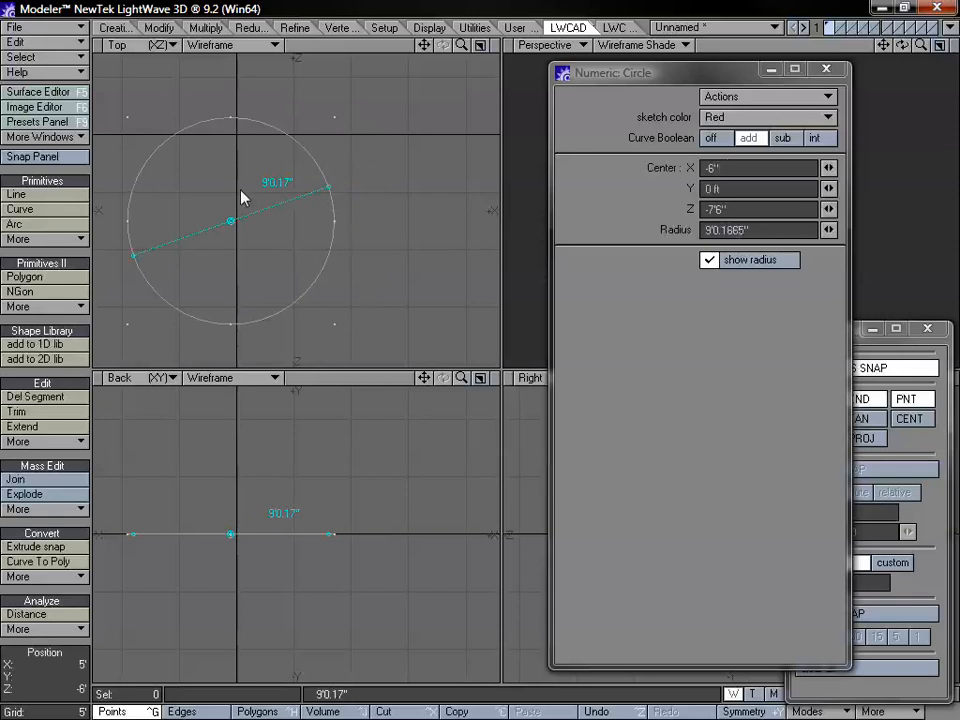
{"action": "left_click_drag", "start_coordinate": [233, 221], "coordinate": [311, 204]}
{"action": "key", "text": "space"}
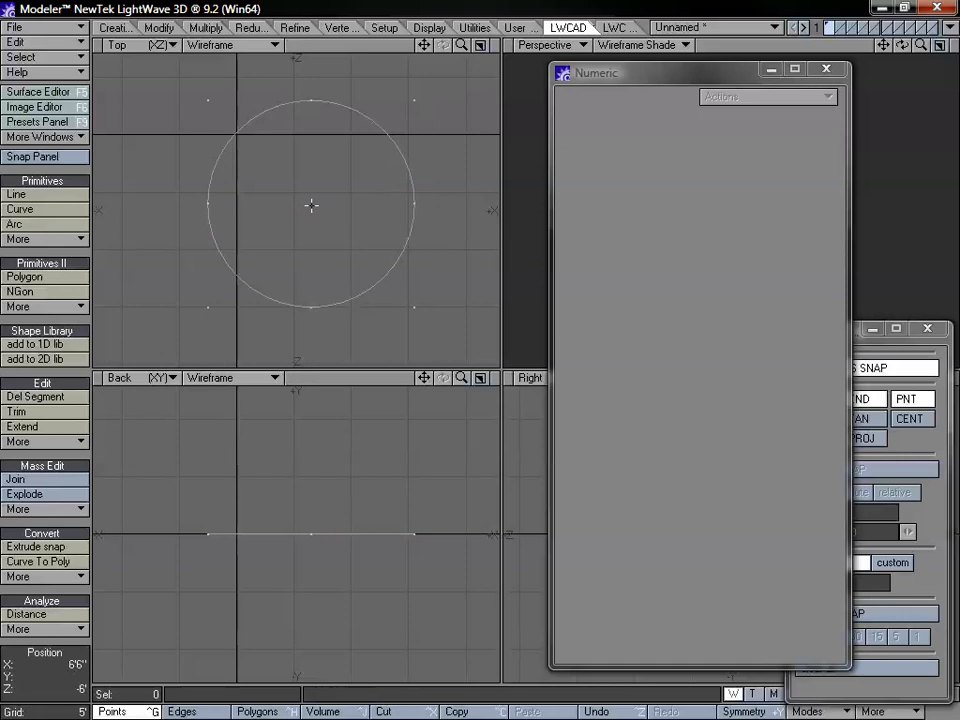
Delete the circle and draw an ellipse in the Top view centred at X 5'6", Z -7'6", 26' wide and 13' high
{"action": "key", "text": "Delete"}
{"action": "left_click", "coordinate": [65, 239]}
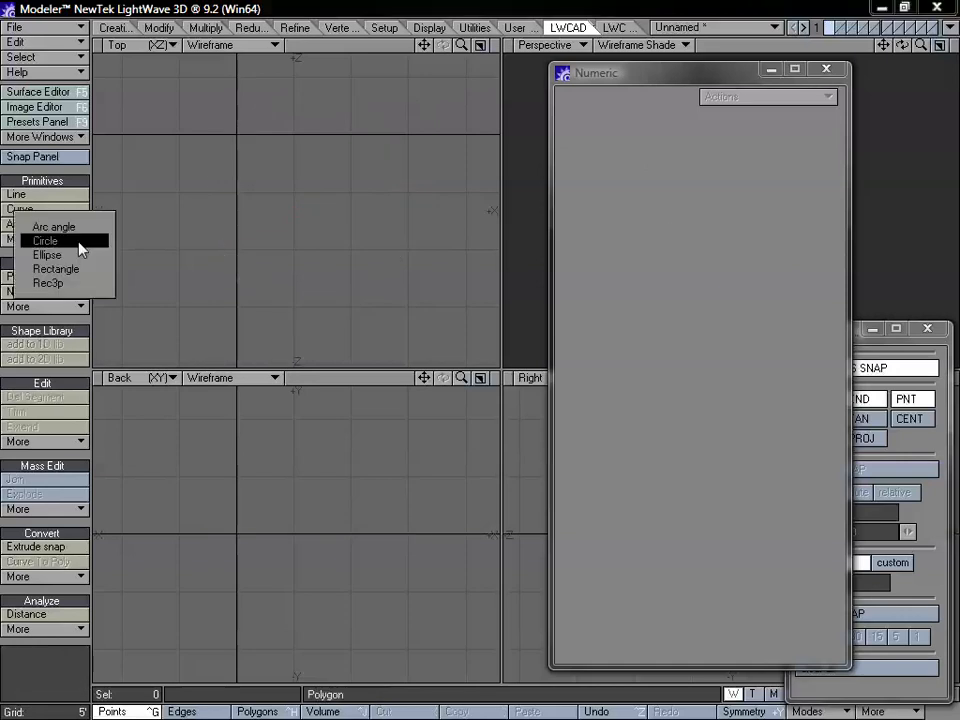
{"action": "left_click", "coordinate": [82, 256]}
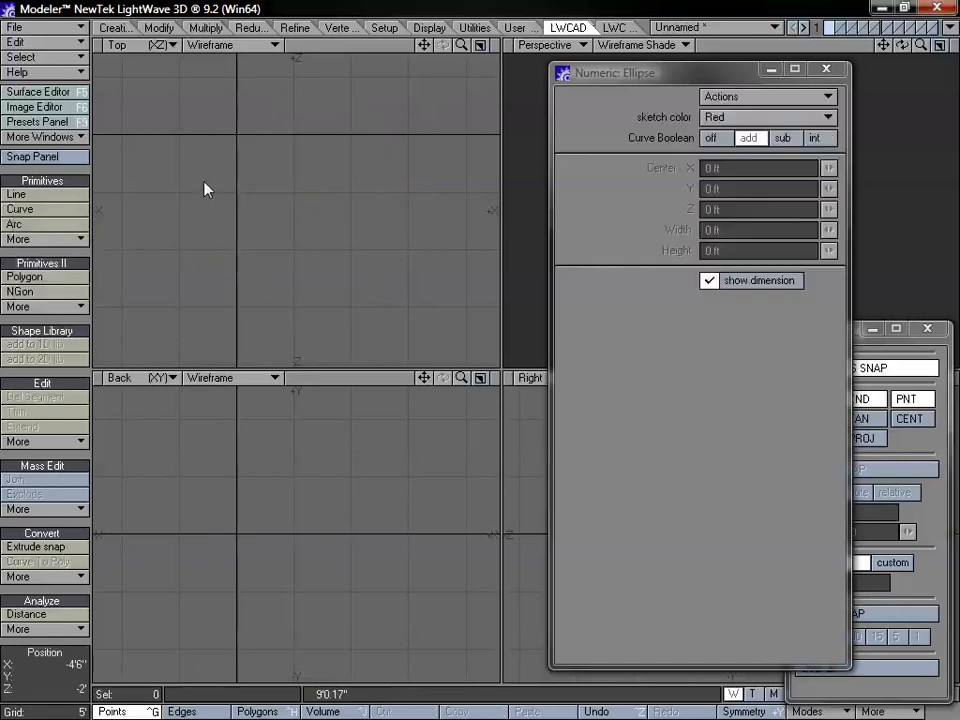
{"action": "left_click_drag", "start_coordinate": [162, 135], "coordinate": [300, 221]}
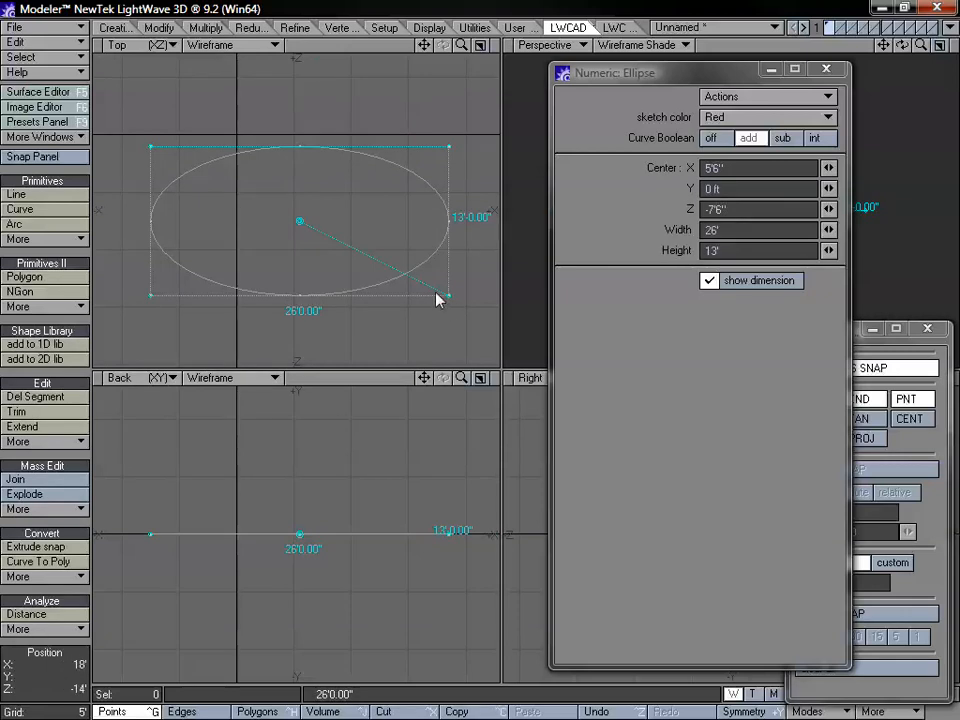
Resize the ellipse by its lower corner handle to 14' wide and 14' high
{"action": "left_click_drag", "start_coordinate": [436, 297], "coordinate": [380, 306]}
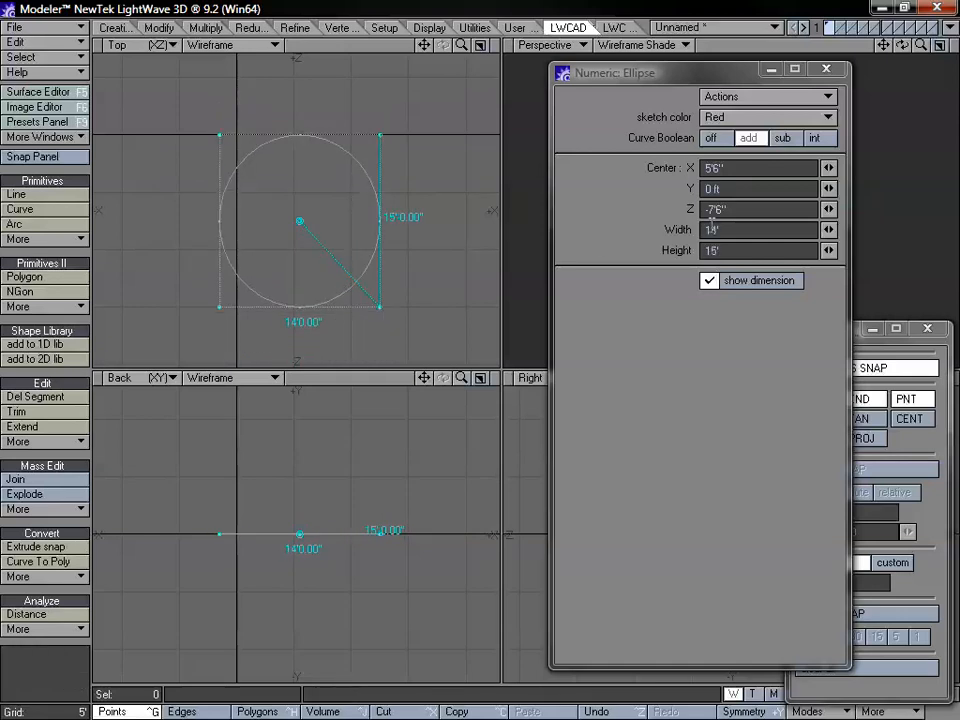
{"action": "left_click_drag", "start_coordinate": [700, 72], "coordinate": [668, 76]}
{"action": "mouse_move", "coordinate": [381, 313]}
{"action": "left_mouse_down"}
{"action": "mouse_move", "coordinate": [348, 242]}
{"action": "mouse_move", "coordinate": [357, 305]}
{"action": "mouse_move", "coordinate": [399, 306]}
{"action": "mouse_move", "coordinate": [347, 303]}
{"action": "mouse_move", "coordinate": [376, 299]}
{"action": "left_mouse_up"}
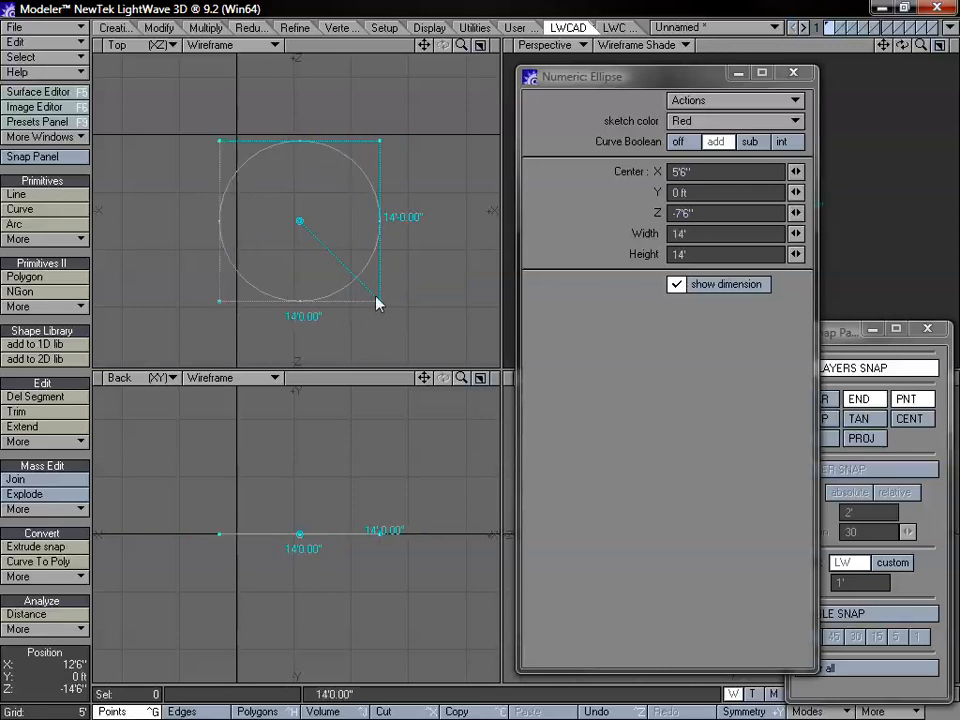
Reshape the ellipse by its upper corner handle to about 13' wide, and delete it
{"action": "left_click", "coordinate": [838, 334]}
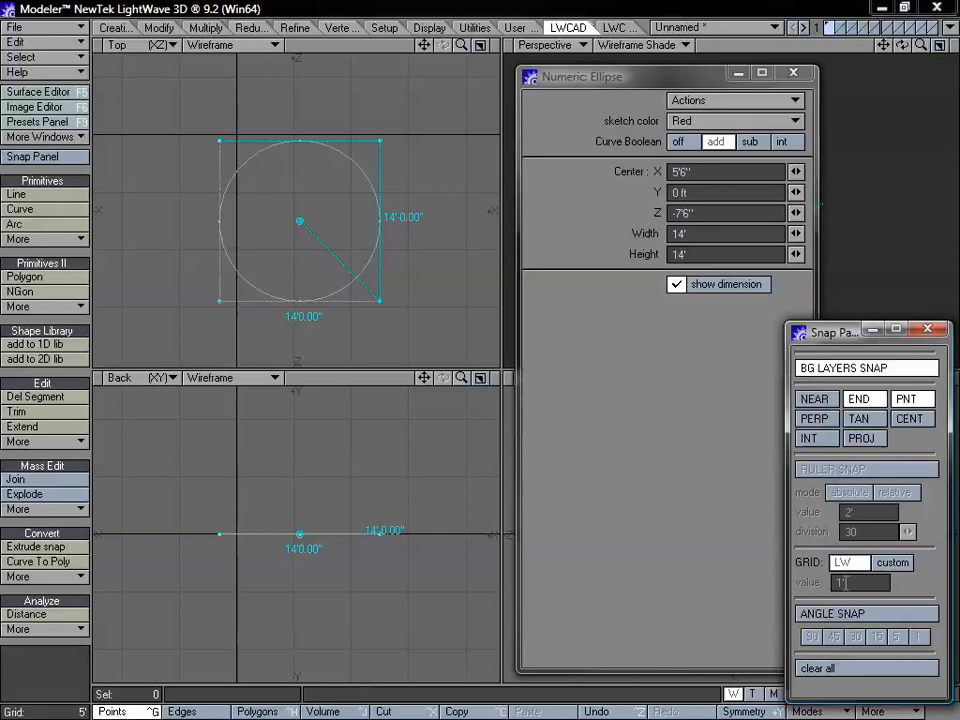
{"action": "left_click_drag", "start_coordinate": [580, 78], "coordinate": [573, 76]}
{"action": "left_click_drag", "start_coordinate": [383, 146], "coordinate": [403, 147]}
{"action": "left_click_drag", "start_coordinate": [387, 138], "coordinate": [378, 143]}
{"action": "key", "text": "space"}
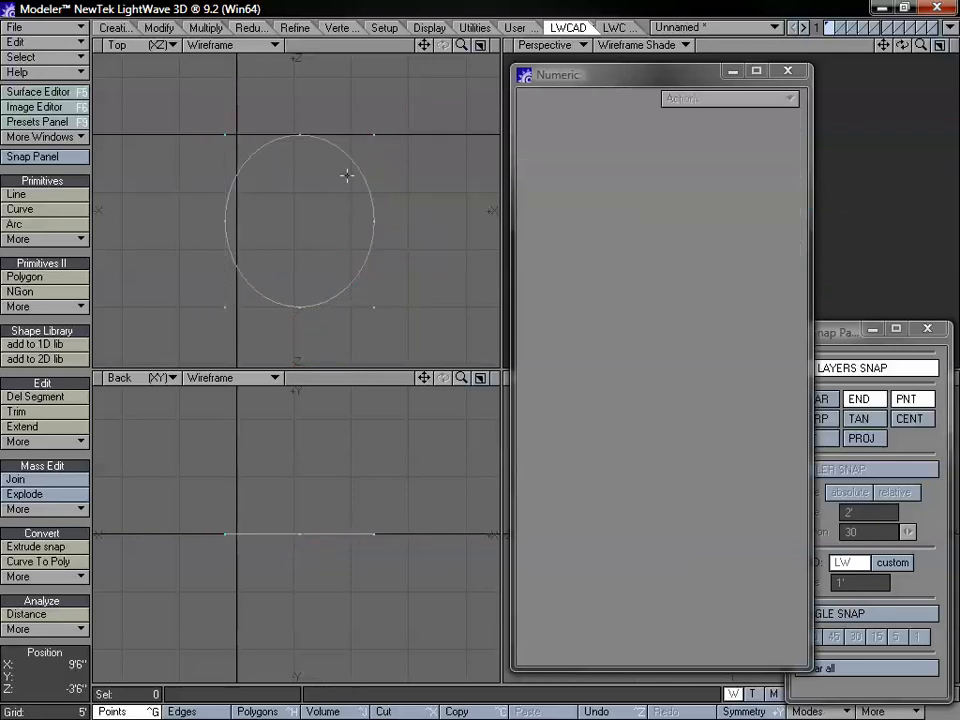
{"action": "key", "text": "Delete"}
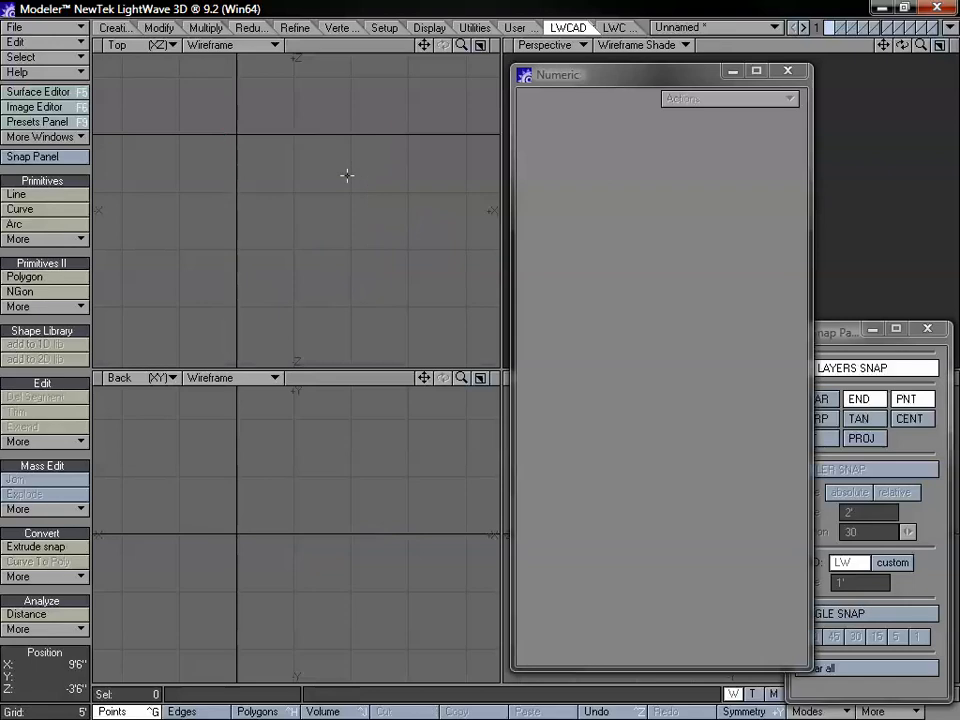
Draw a wide rectangle in the Top view and adjust its size with its right and upper edge handles
{"action": "left_click", "coordinate": [56, 241]}
{"action": "left_click", "coordinate": [47, 258]}
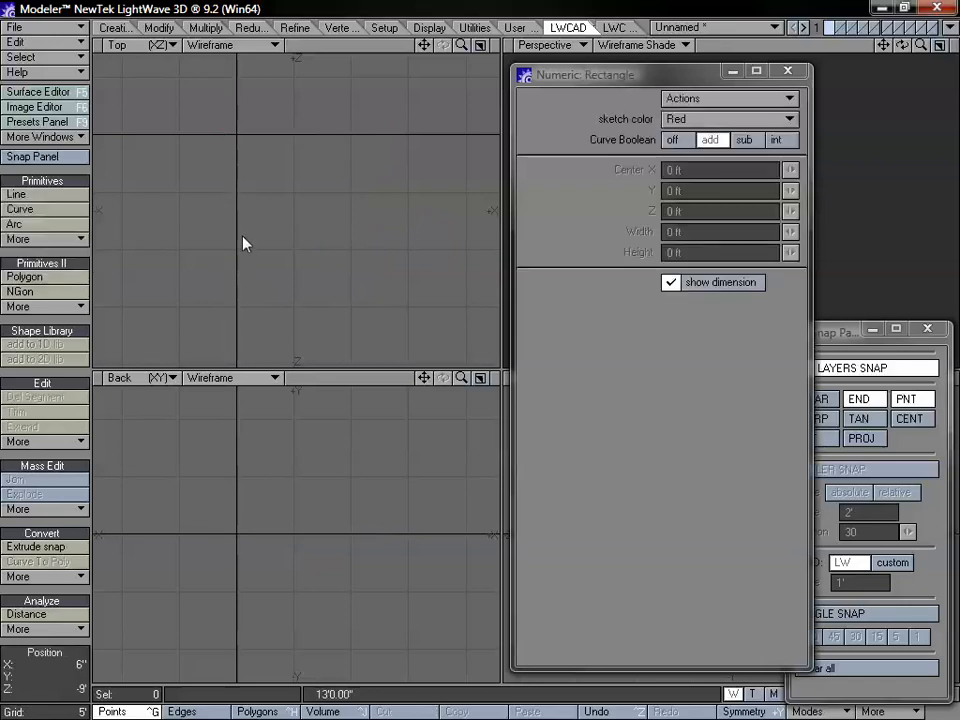
{"action": "left_click_drag", "start_coordinate": [166, 168], "coordinate": [446, 332]}
{"action": "mouse_move", "coordinate": [448, 244]}
{"action": "left_mouse_down"}
{"action": "mouse_move", "coordinate": [313, 238]}
{"action": "mouse_move", "coordinate": [401, 236]}
{"action": "mouse_move", "coordinate": [431, 248]}
{"action": "left_mouse_up"}
{"action": "left_click_drag", "start_coordinate": [294, 161], "coordinate": [318, 213]}
{"action": "key", "text": "space"}
Draw a second rectangle about 12' wide above the first one in the Top view
{"action": "left_click", "coordinate": [56, 238]}
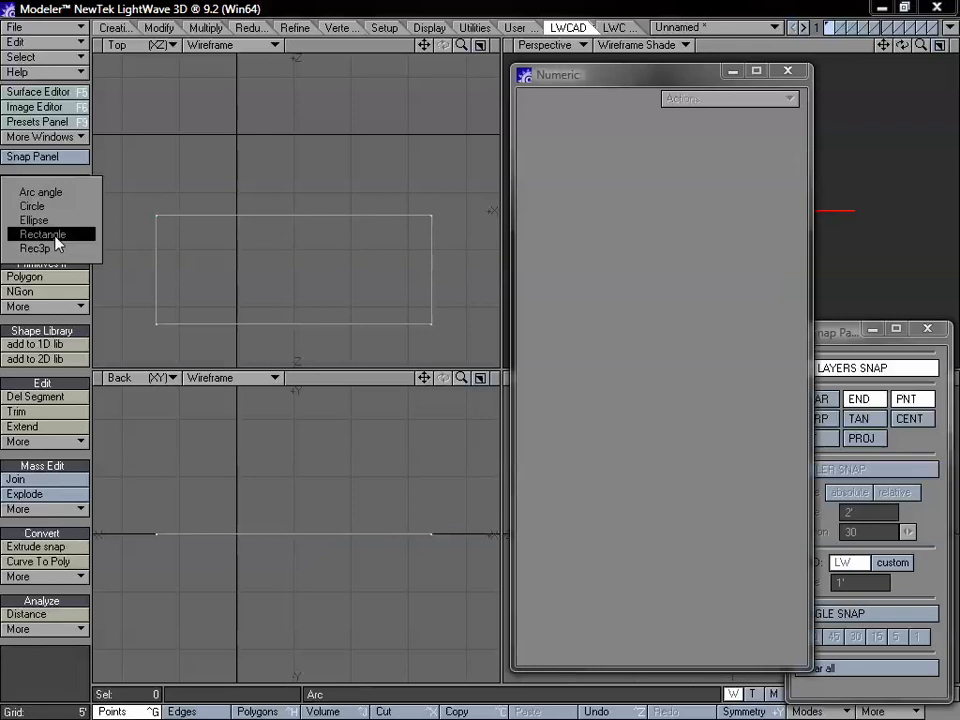
{"action": "left_click", "coordinate": [56, 237]}
{"action": "left_click_drag", "start_coordinate": [236, 72], "coordinate": [375, 185]}
{"action": "key", "text": "space"}
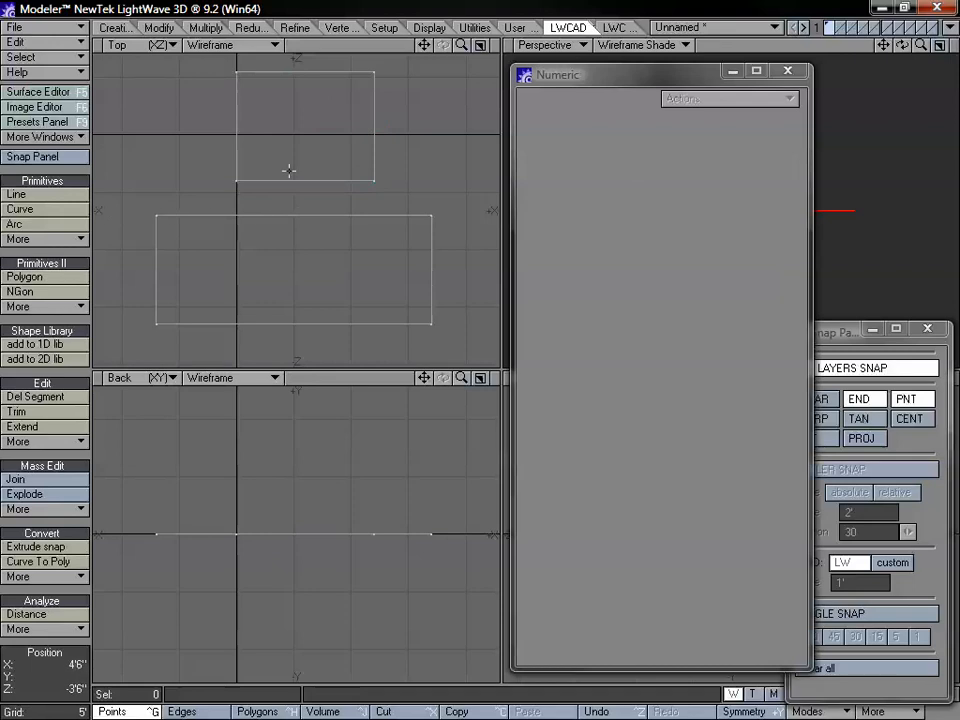
Delete the lower rectangle in Polygons mode
{"action": "key", "text": "ctrl+j"}
{"action": "left_click", "coordinate": [294, 215]}
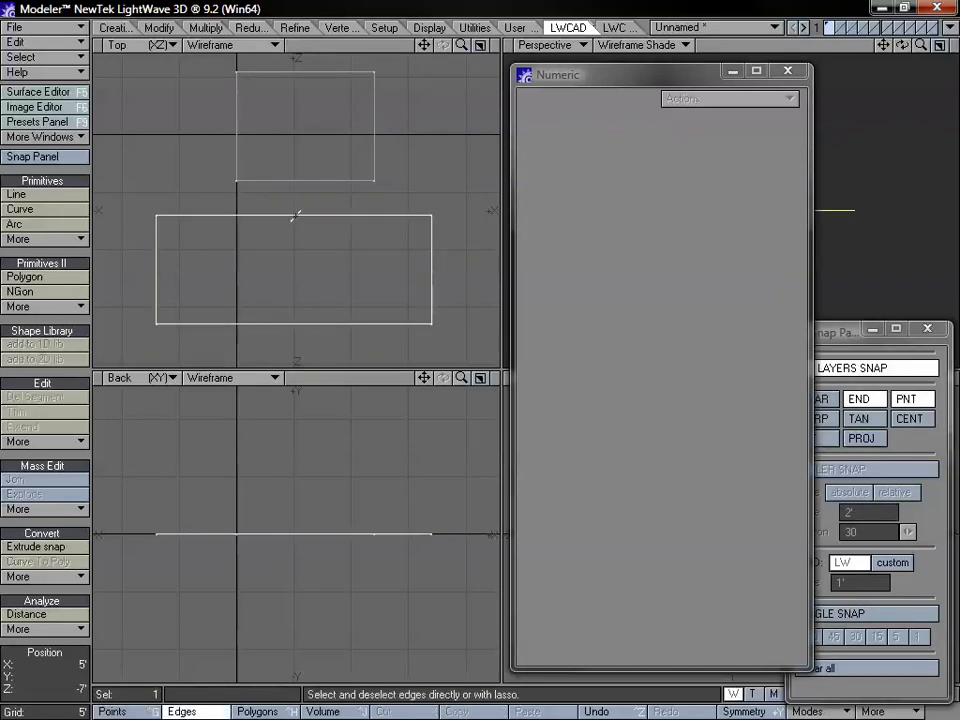
{"action": "key", "text": "ctrl+h"}
{"action": "left_click", "coordinate": [291, 238]}
{"action": "key", "text": "Delete"}
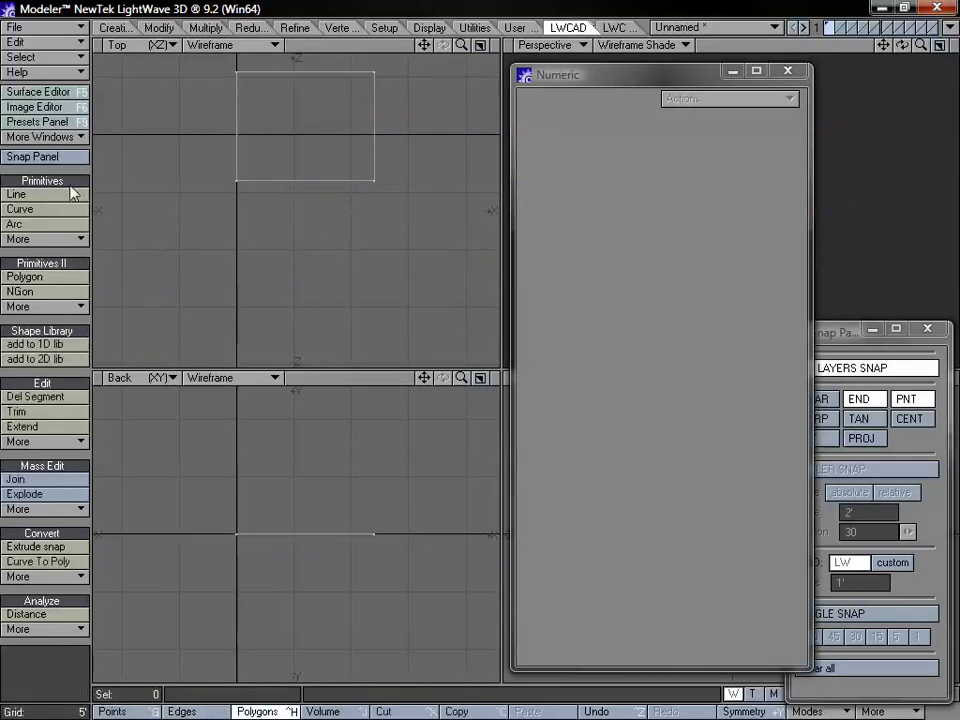
Draw a new rectangle 28'6" wide and 10'6" high below the remaining one in the Top view
{"action": "left_click", "coordinate": [50, 239]}
{"action": "left_click", "coordinate": [60, 240]}
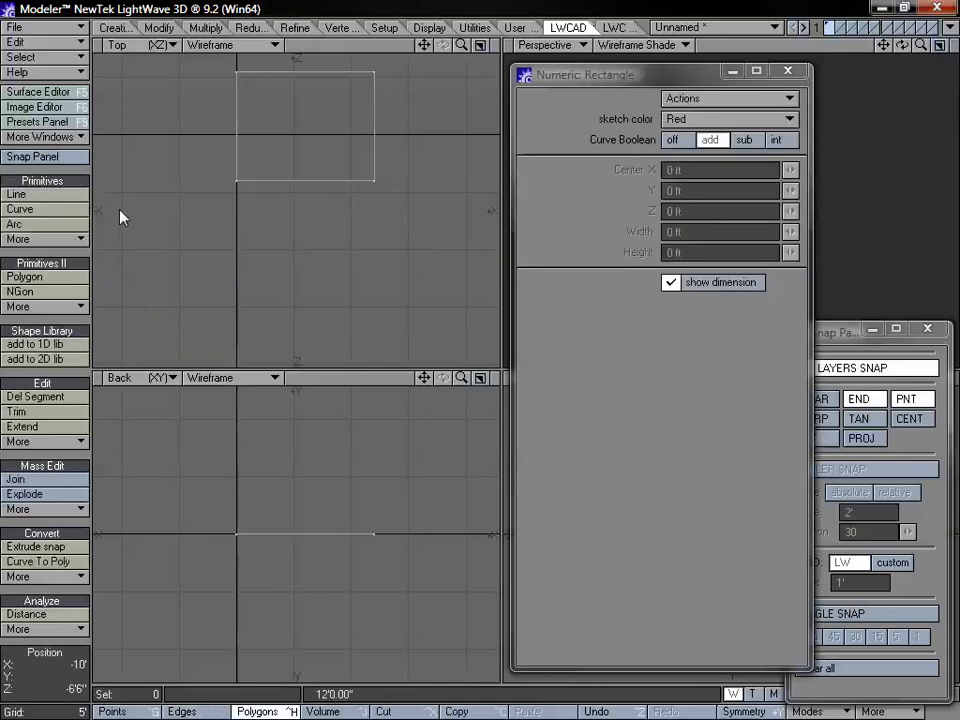
{"action": "left_click_drag", "start_coordinate": [121, 210], "coordinate": [450, 334]}
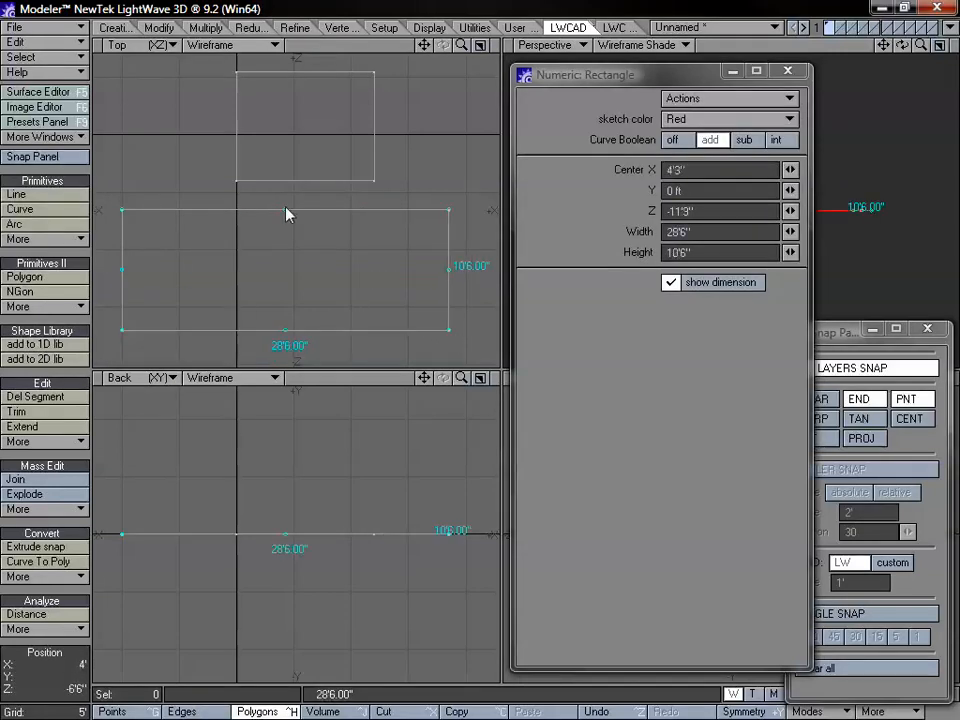
Resize the lower rectangle to 22' by 9', aligning its right edge with the upper rectangle's lower-right corner using the end snap
{"action": "left_click_drag", "start_coordinate": [346, 210], "coordinate": [375, 229]}
{"action": "left_click_drag", "start_coordinate": [450, 280], "coordinate": [375, 185]}
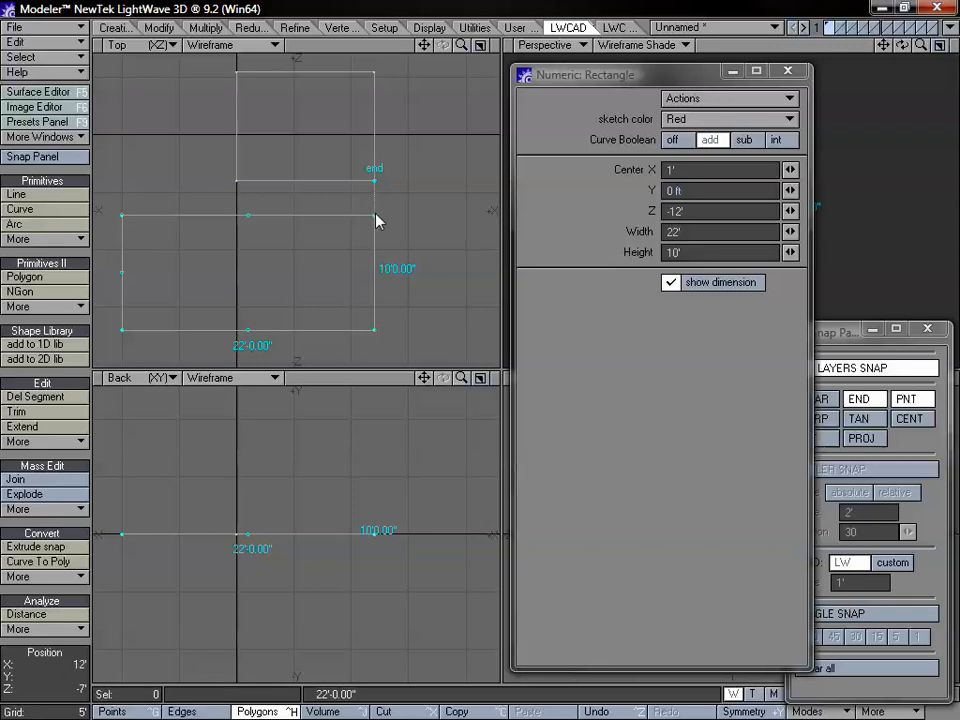
{"action": "left_click_drag", "start_coordinate": [376, 194], "coordinate": [376, 228]}
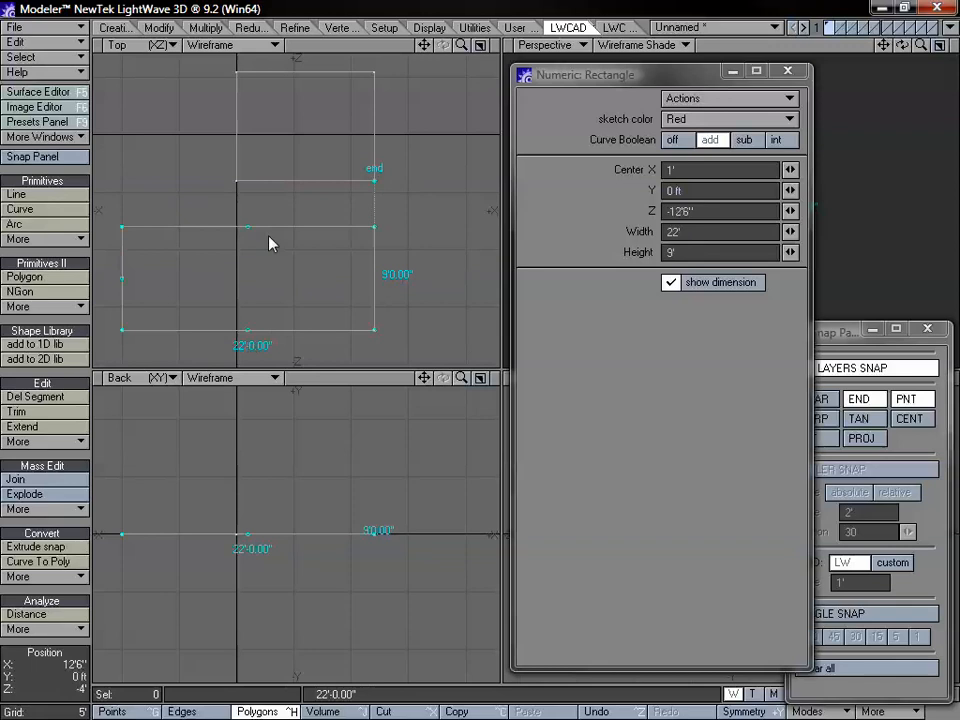
Finish the rectangle and cut both rectangles from the layer
{"action": "key", "text": "space"}
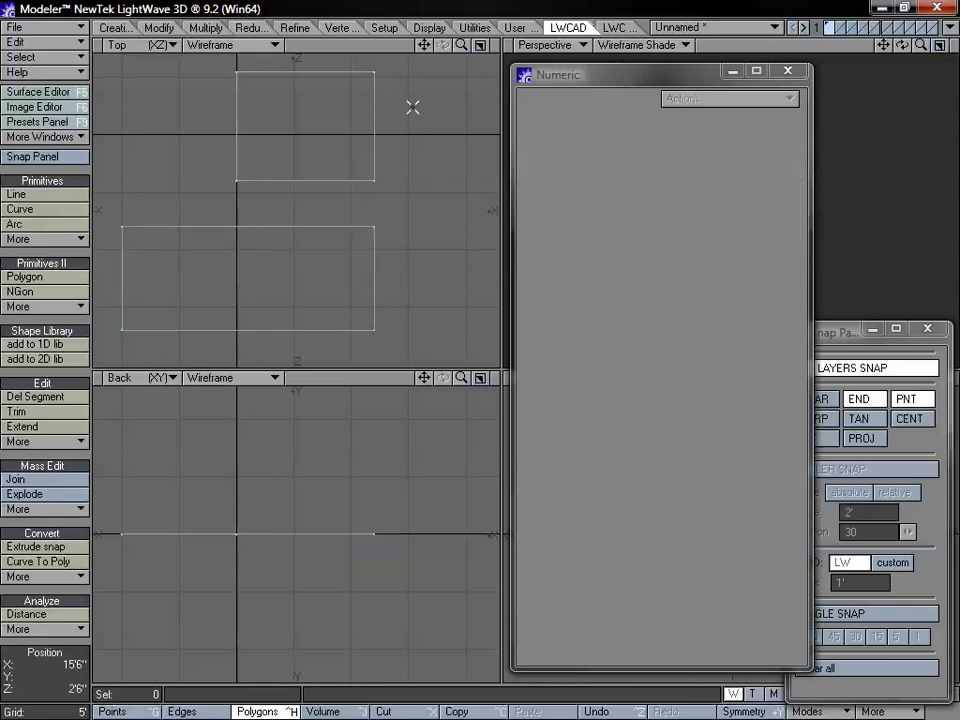
{"action": "key", "text": "ctrl+x"}
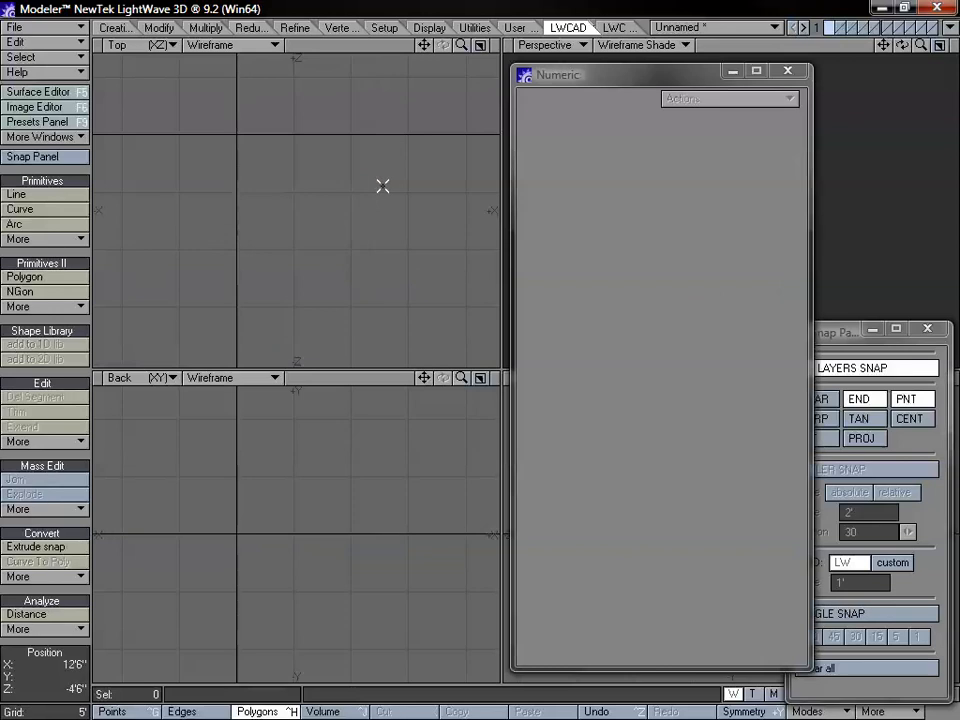
Draw a Rec3p rectangle with Extend mode on in the Top view, 14' wide along a vertical base and about 15'6" high
{"action": "left_click", "coordinate": [72, 240]}
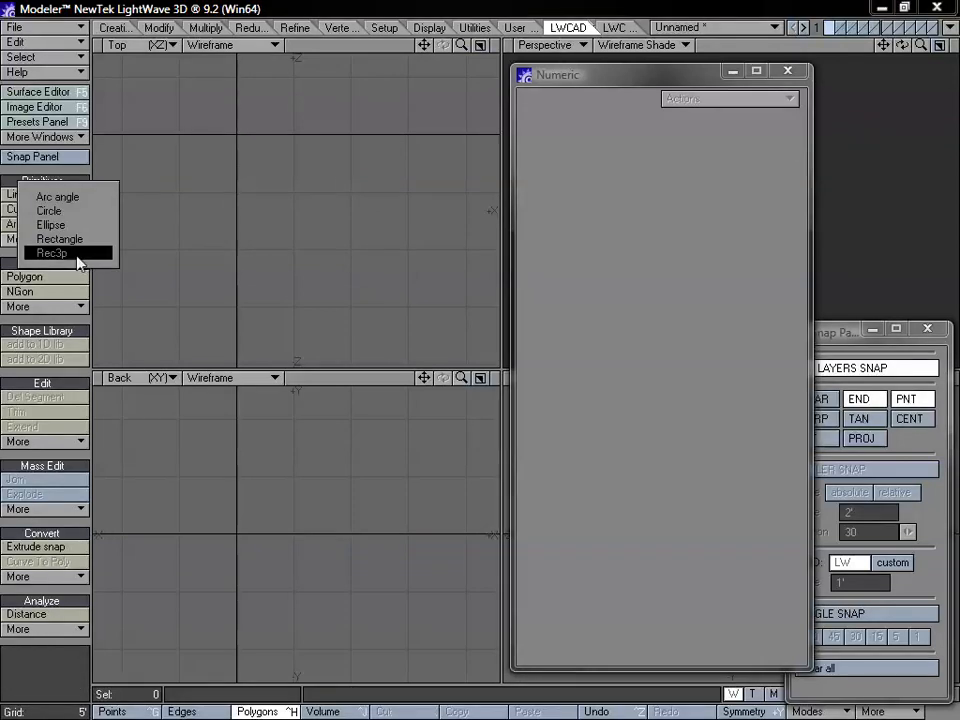
{"action": "left_click", "coordinate": [78, 254]}
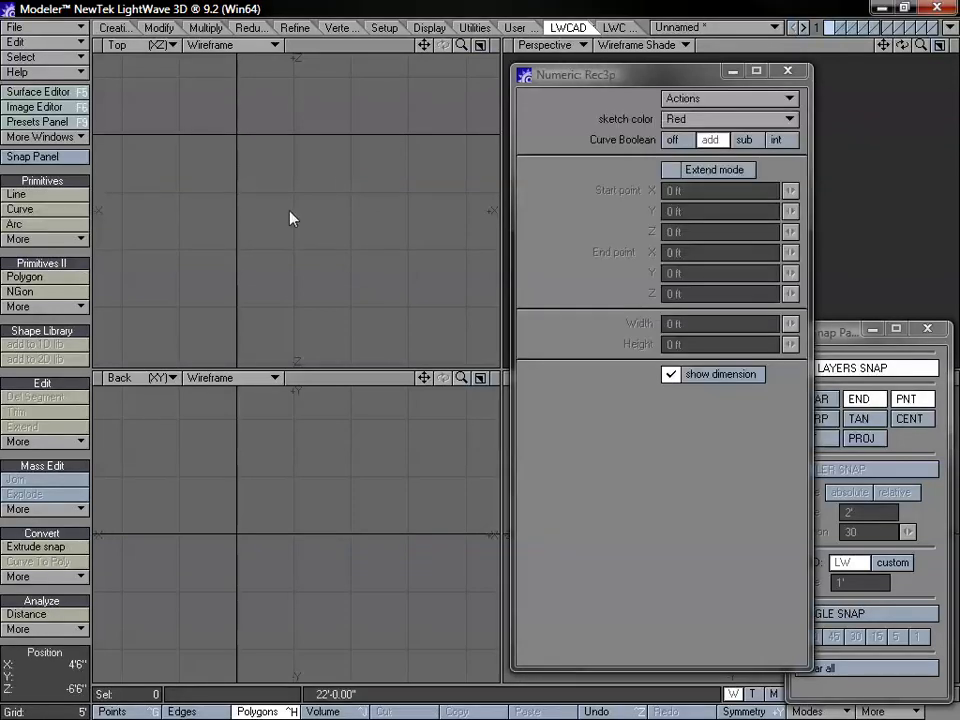
{"action": "right_click", "coordinate": [230, 135]}
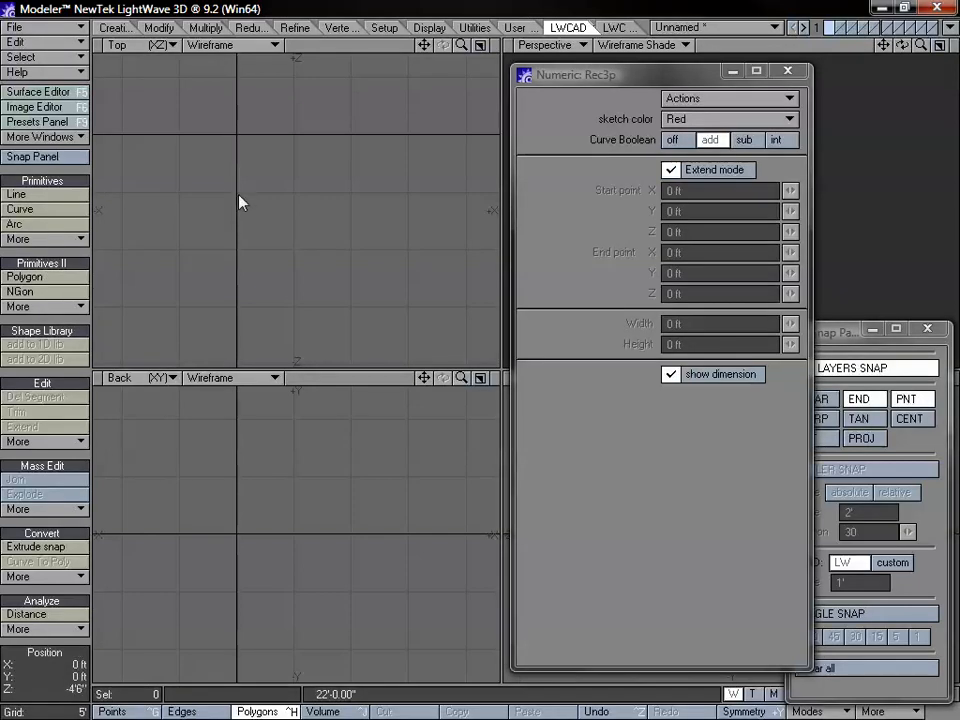
{"action": "left_click_drag", "start_coordinate": [265, 181], "coordinate": [265, 348]}
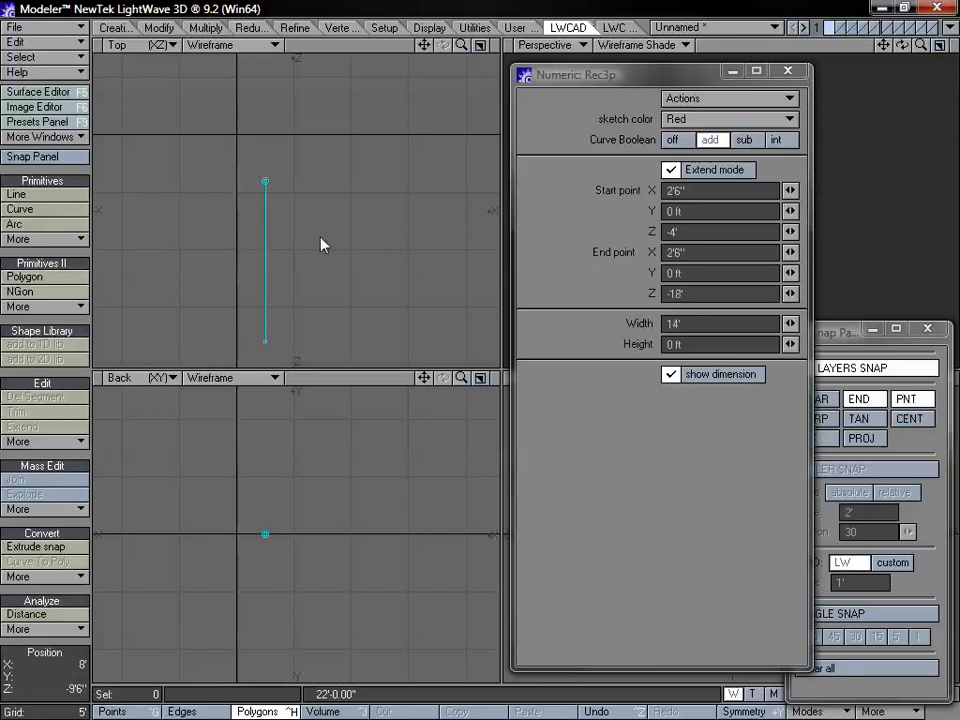
{"action": "left_click_drag", "start_coordinate": [292, 267], "coordinate": [446, 272]}
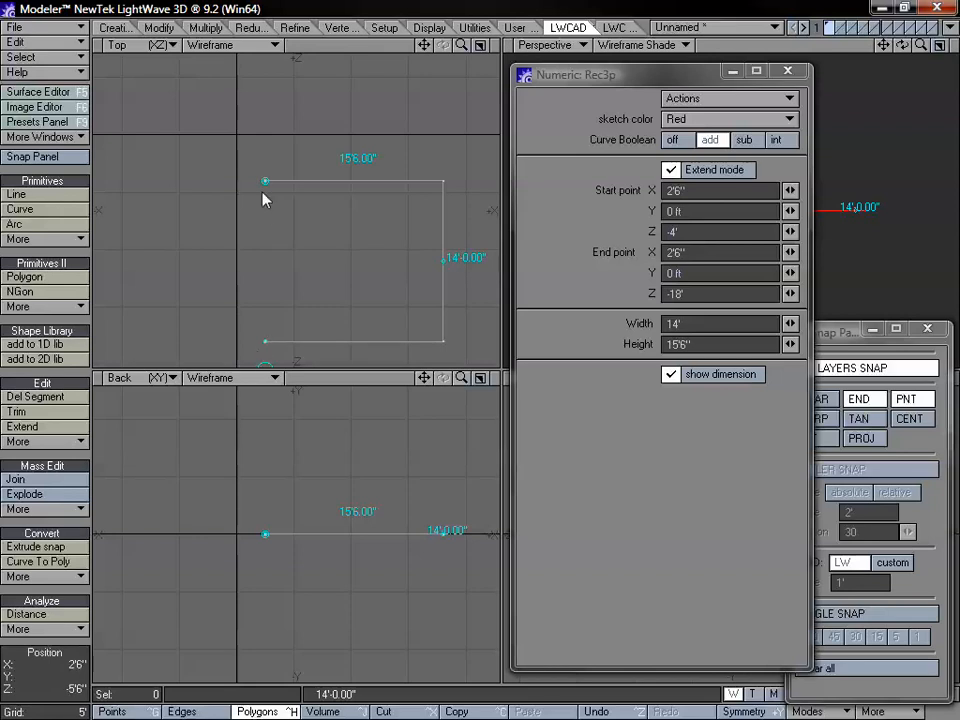
Turn off Extend mode to close the rectangle and reduce its height to 14' with the side handle
{"action": "left_click", "coordinate": [735, 172]}
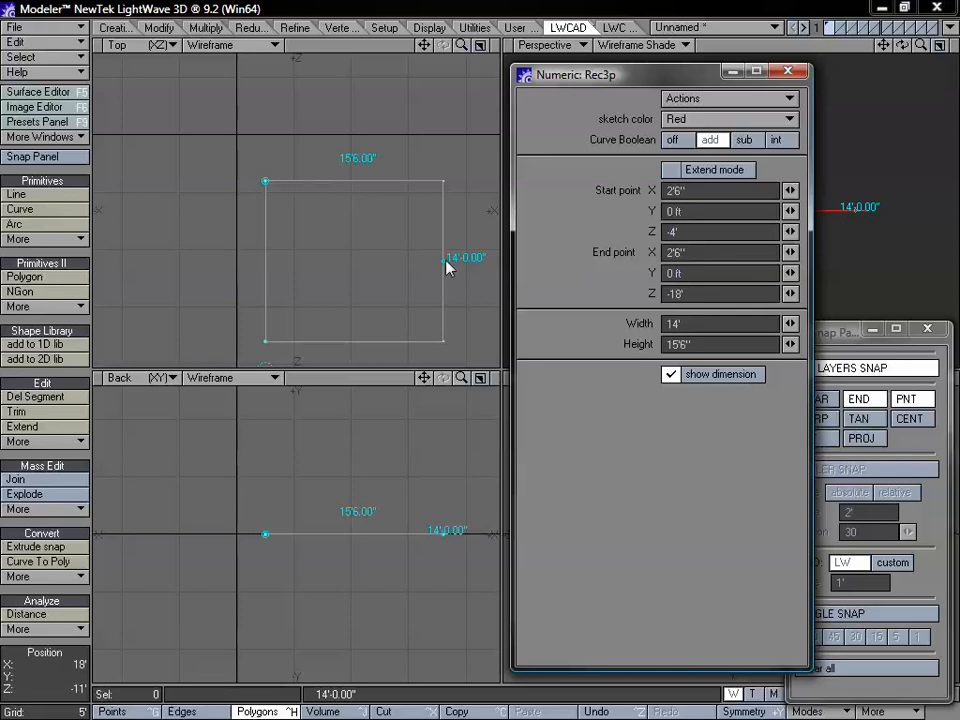
{"action": "left_click_drag", "start_coordinate": [447, 268], "coordinate": [426, 157]}
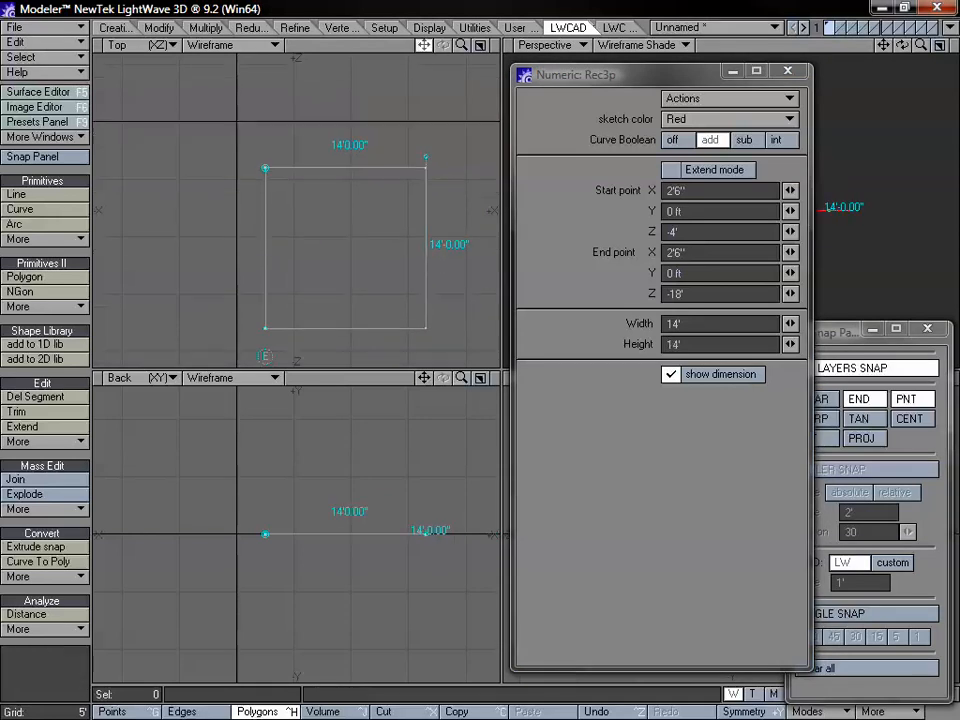
{"action": "left_click_drag", "start_coordinate": [424, 45], "coordinate": [422, 35]}
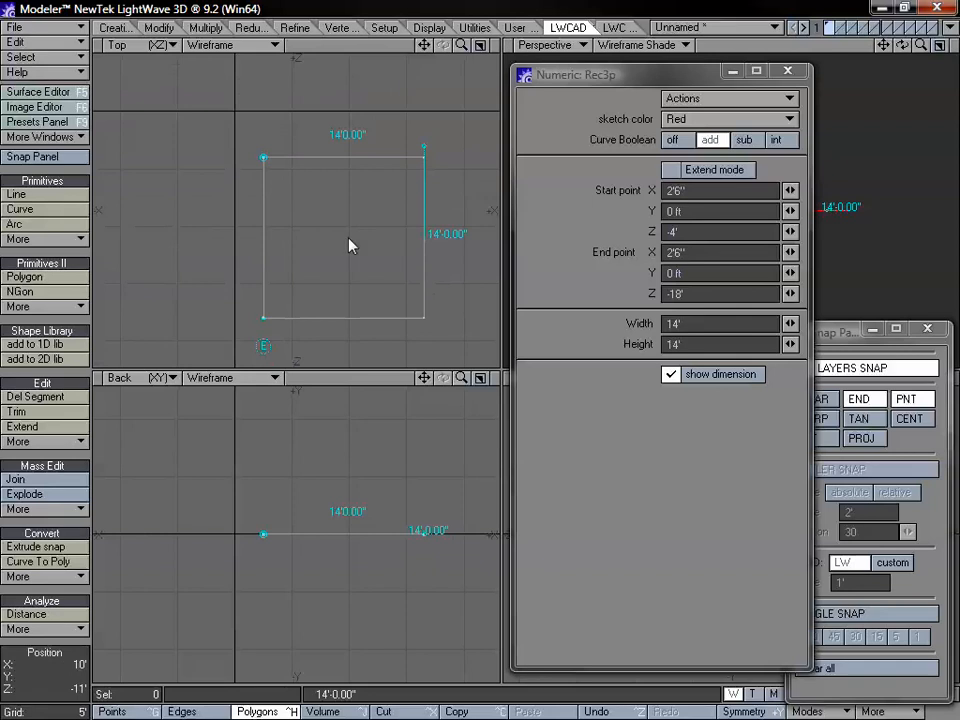
Toggle Extend mode with the rectangle's E handle while resizing its height to 13'6", leaving Extend mode off
{"action": "left_click", "coordinate": [264, 348]}
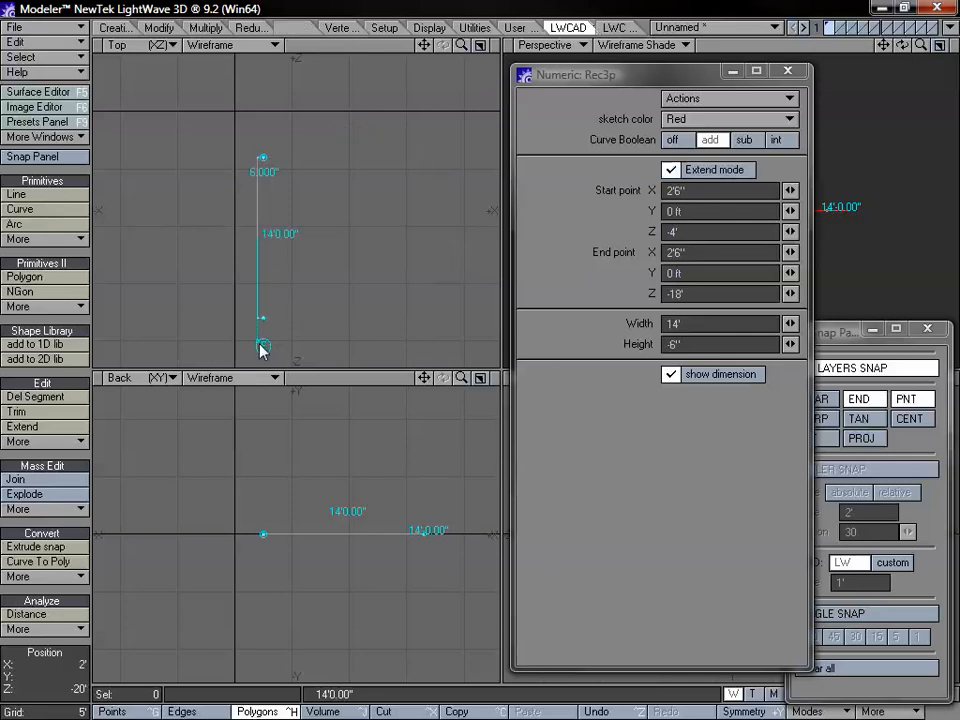
{"action": "left_click_drag", "start_coordinate": [288, 233], "coordinate": [431, 245]}
{"action": "left_click", "coordinate": [272, 350]}
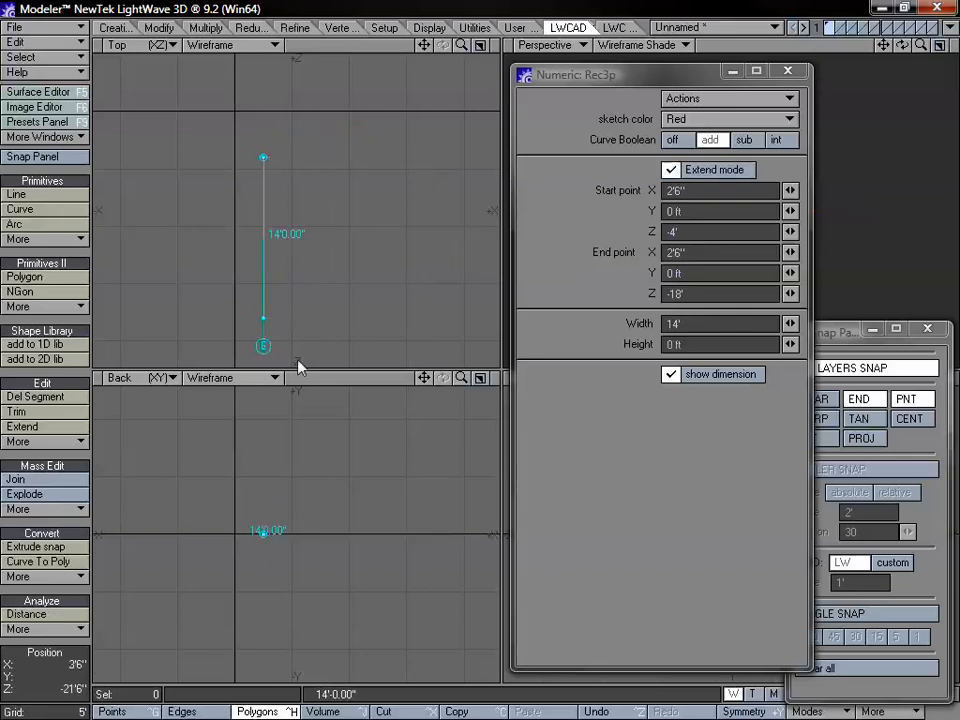
{"action": "left_click_drag", "start_coordinate": [262, 244], "coordinate": [418, 253]}
{"action": "left_click", "coordinate": [728, 169]}
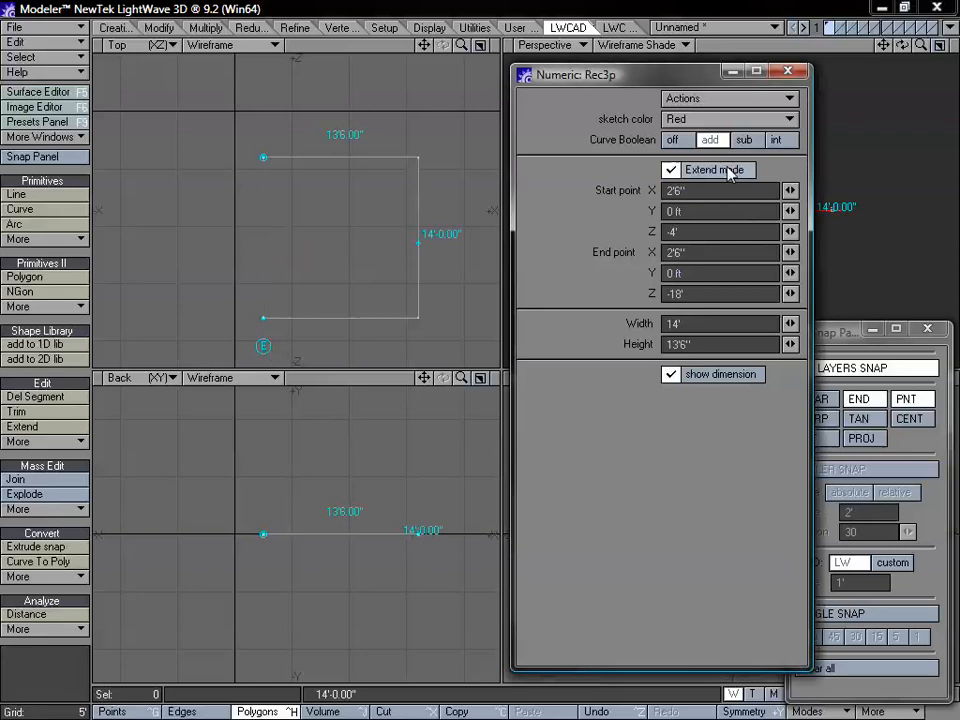
{"action": "left_click", "coordinate": [728, 168]}
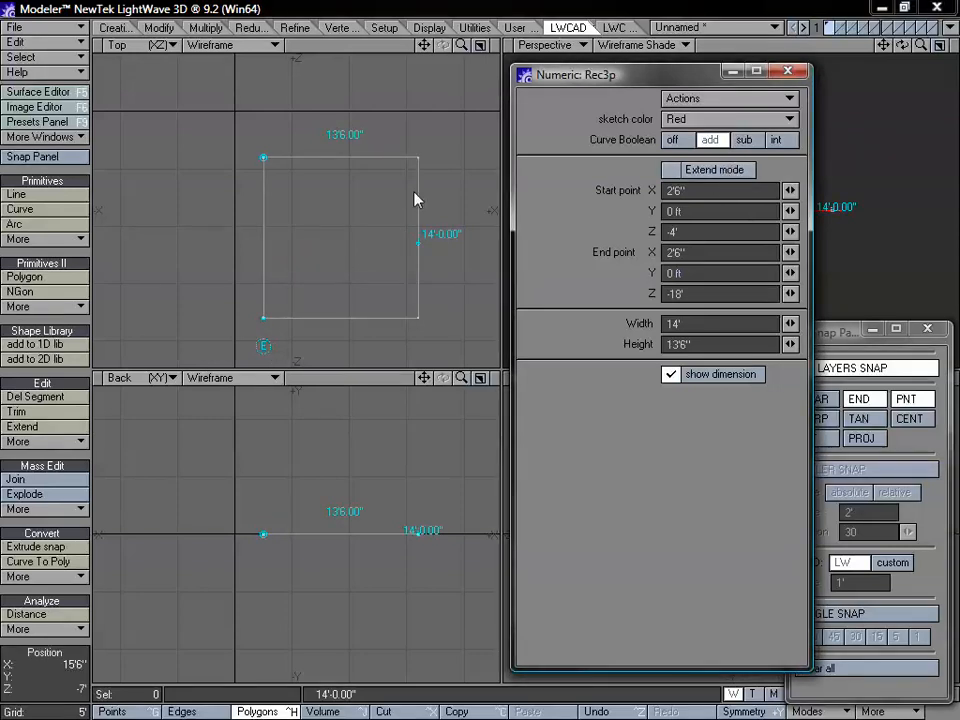
Finish the Rec3p rectangle and delete it from the layer
{"action": "key", "text": "space"}
{"action": "key", "text": "Delete"}
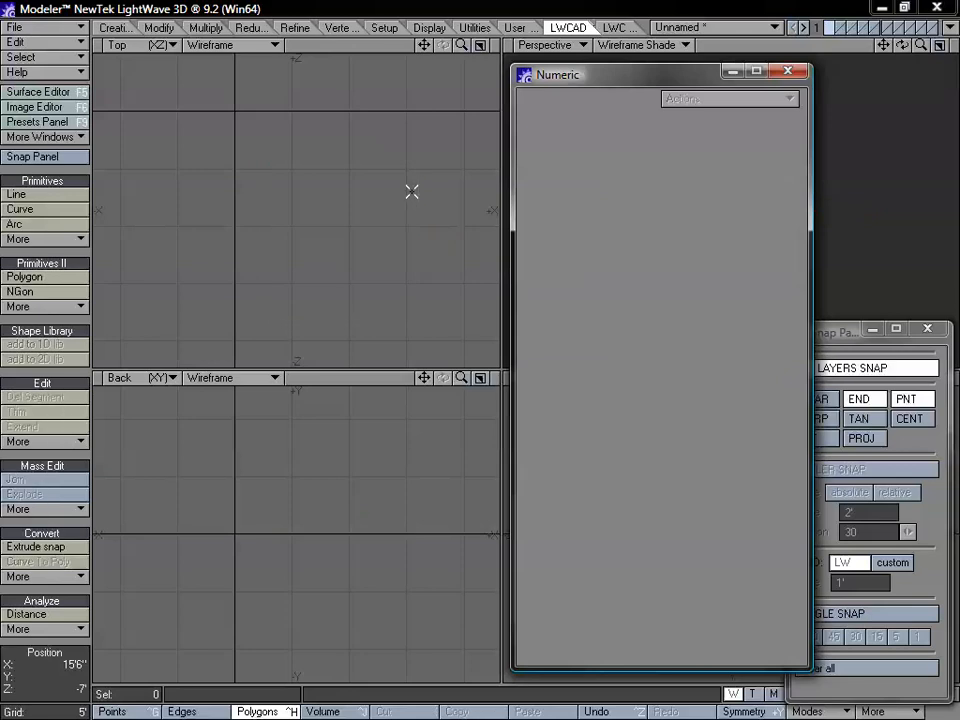
{"action": "left_click", "coordinate": [412, 192]}
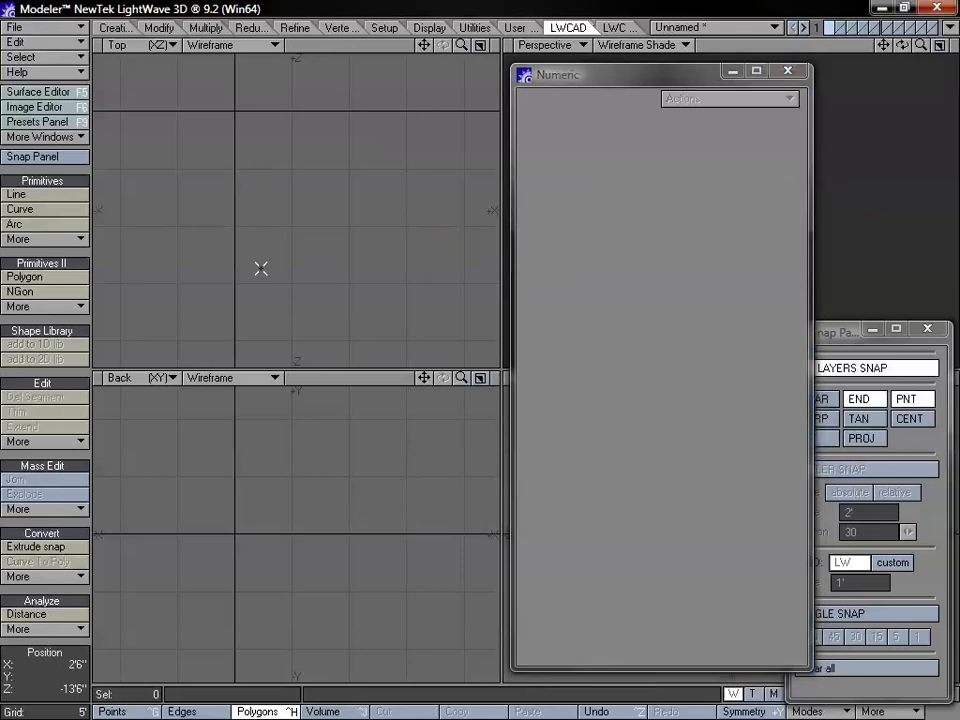